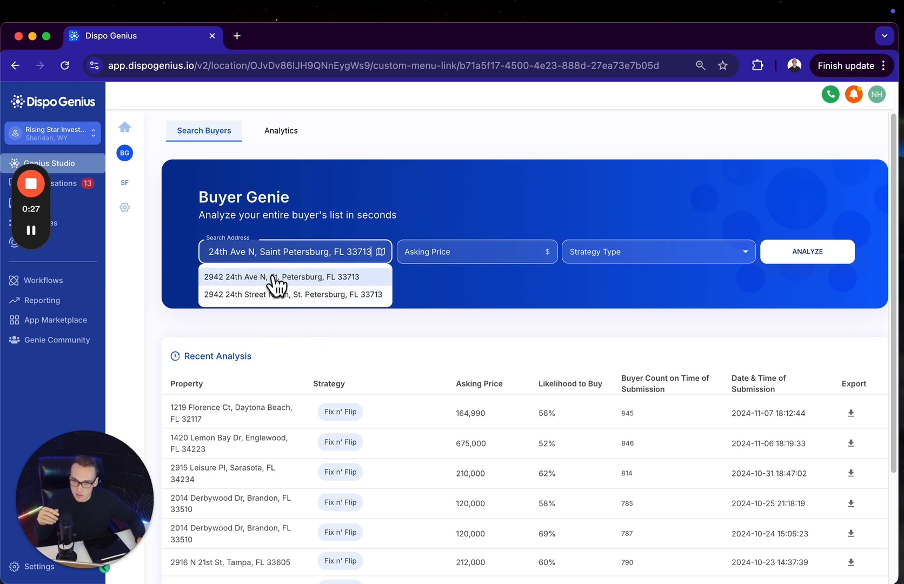
# Analyze the suggested property address with an asking price of 168,990 and the Fix n' Flip strategy
pyautogui.click(274, 277)
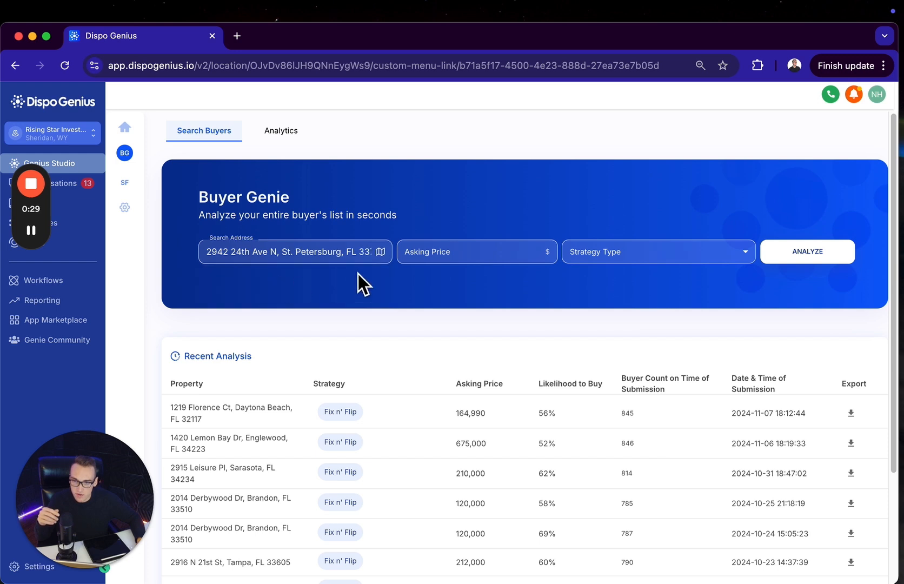
pyautogui.click(434, 251)
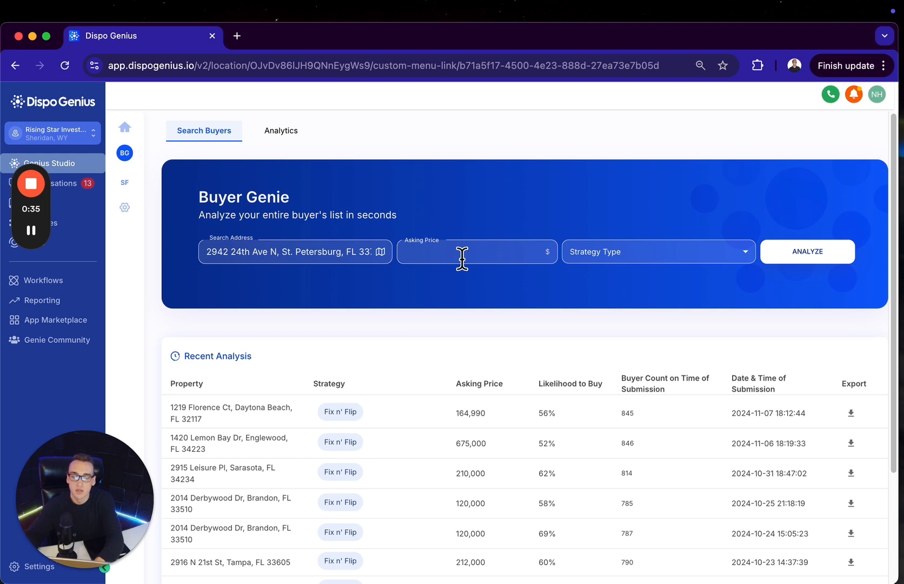
pyautogui.write('168')
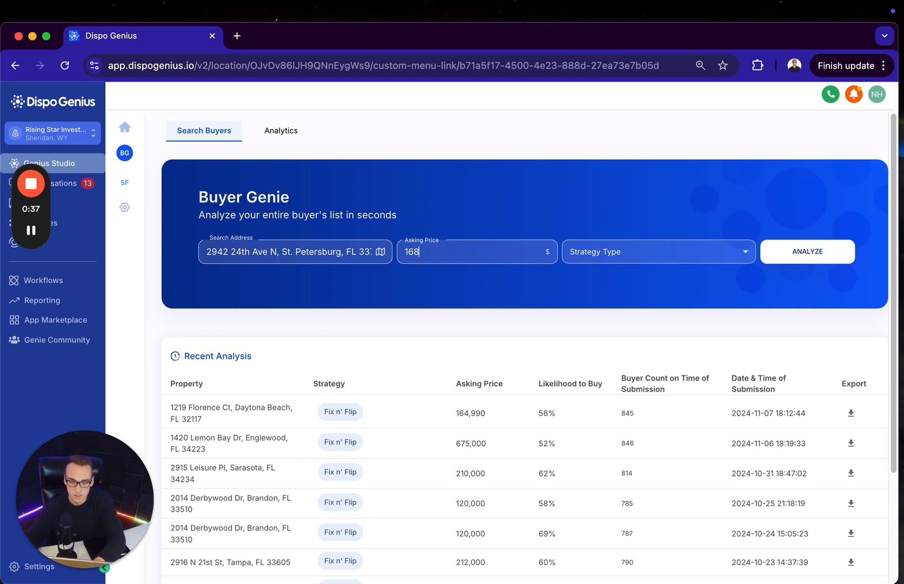
pyautogui.write(',990')
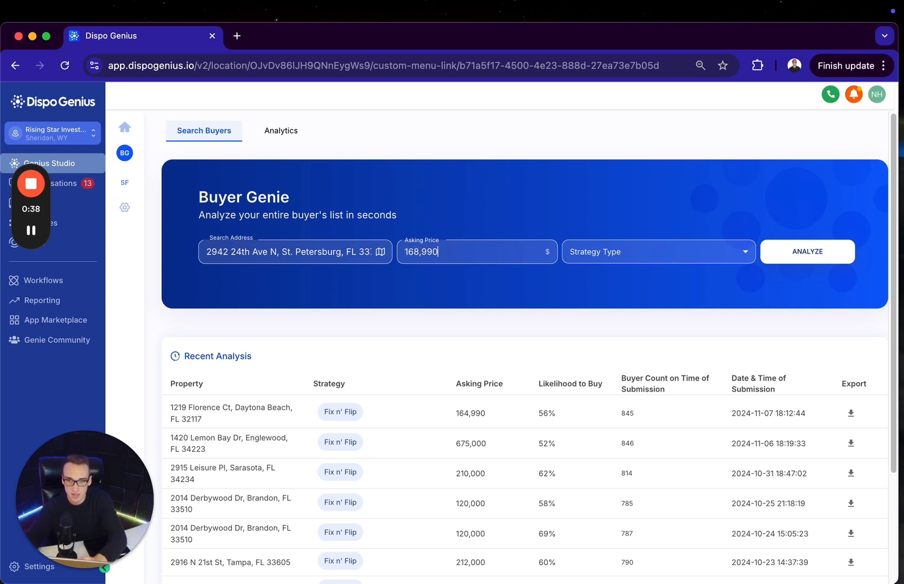
pyautogui.click(644, 254)
pyautogui.click(619, 283)
pyautogui.click(807, 250)
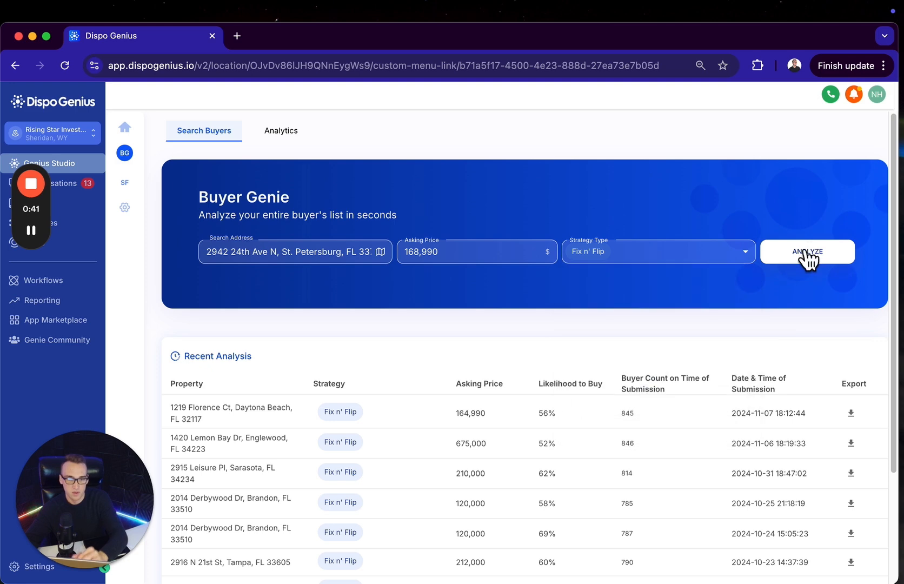
pyautogui.click(806, 250)
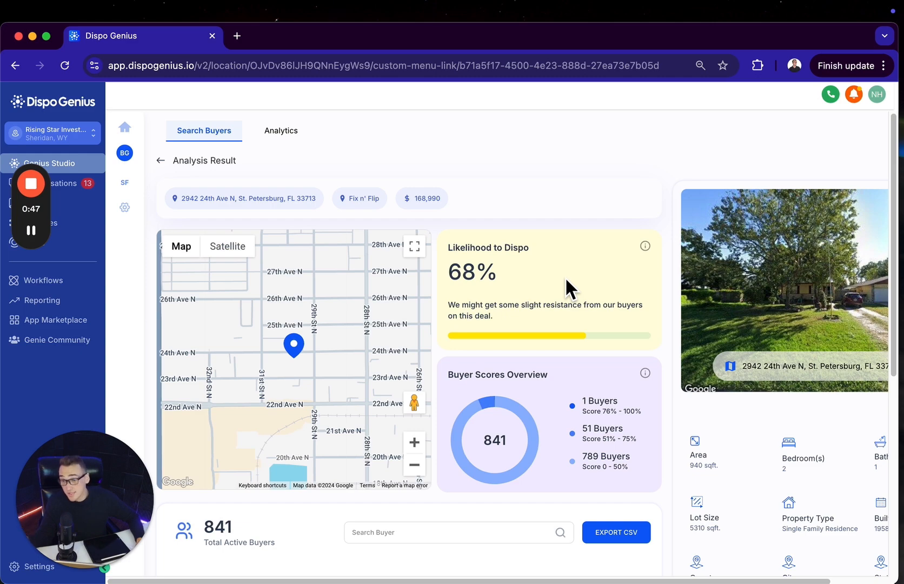
# Examine the property's wider surroundings on the map and its listed details in the analysis result
pyautogui.click(414, 465)
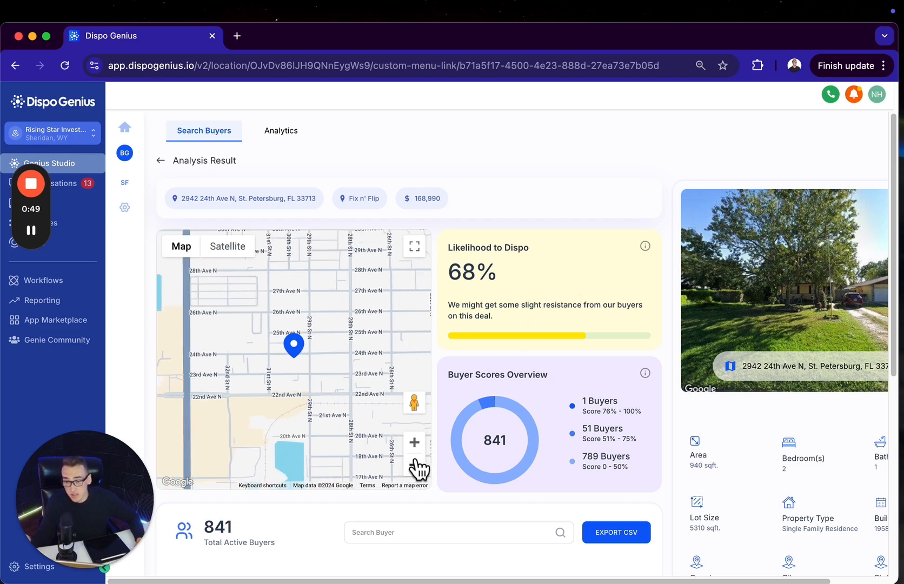
pyautogui.click(414, 465)
pyautogui.click(413, 465)
pyautogui.click(414, 465)
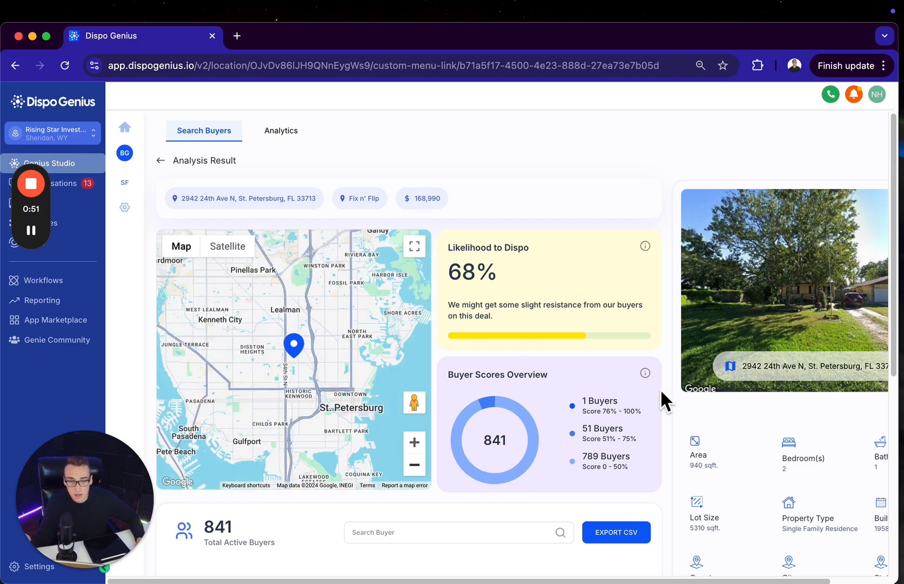
pyautogui.press('super+minus')
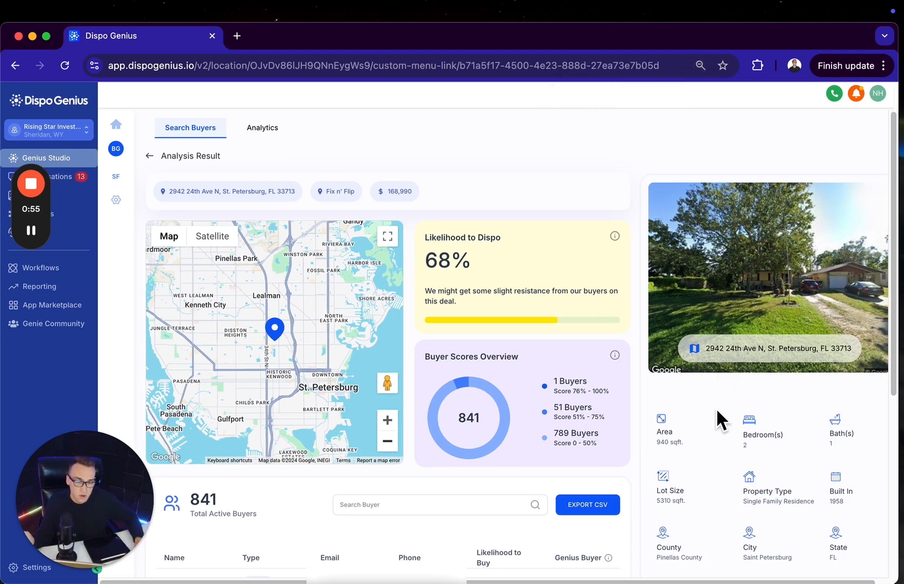
pyautogui.scroll(-1, 724, 451)
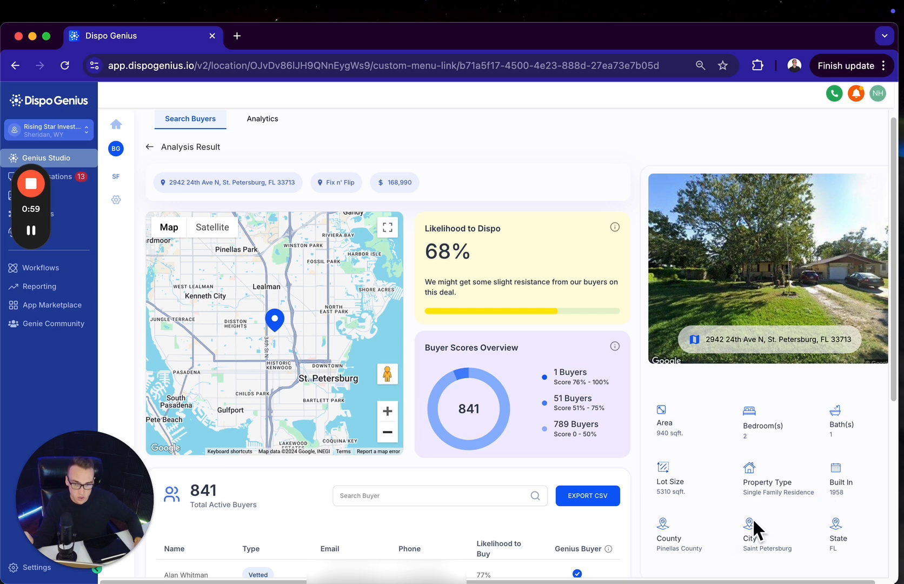
# Review the active buyers list and compare the top buyers' Likelihood to Buy scores
pyautogui.scroll(-5, 635, 481)
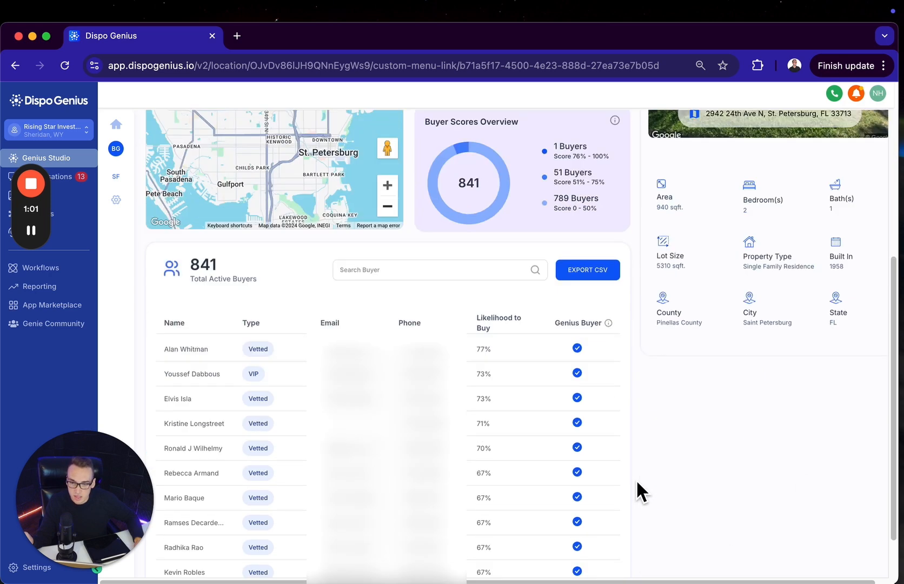
pyautogui.scroll(-1, 636, 479)
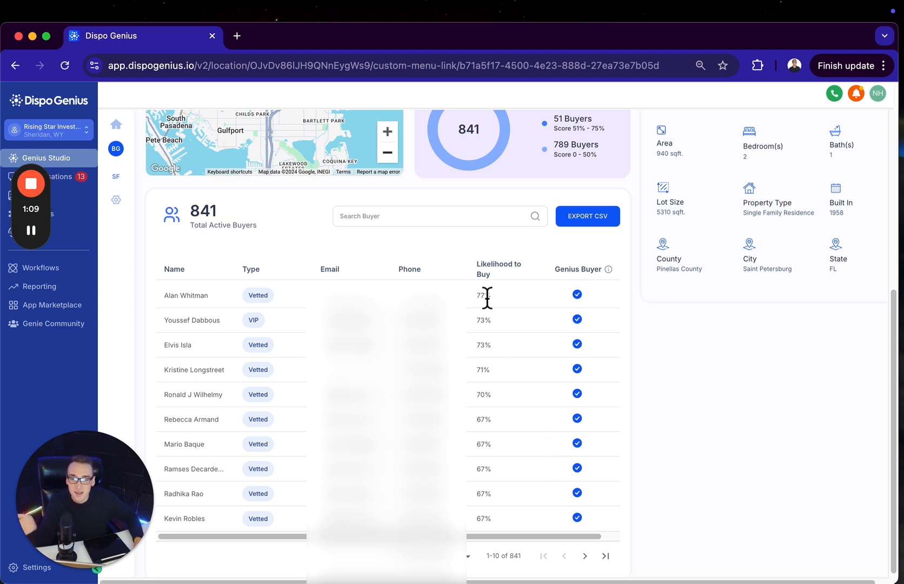
pyautogui.moveTo(478, 295); pyautogui.dragTo(497, 317)
pyautogui.click(498, 320)
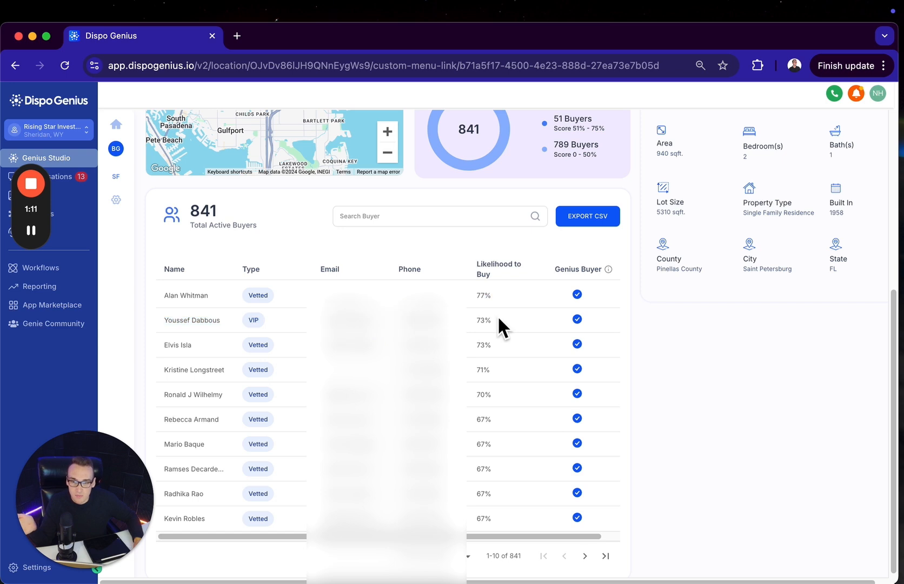
pyautogui.doubleClick(481, 298)
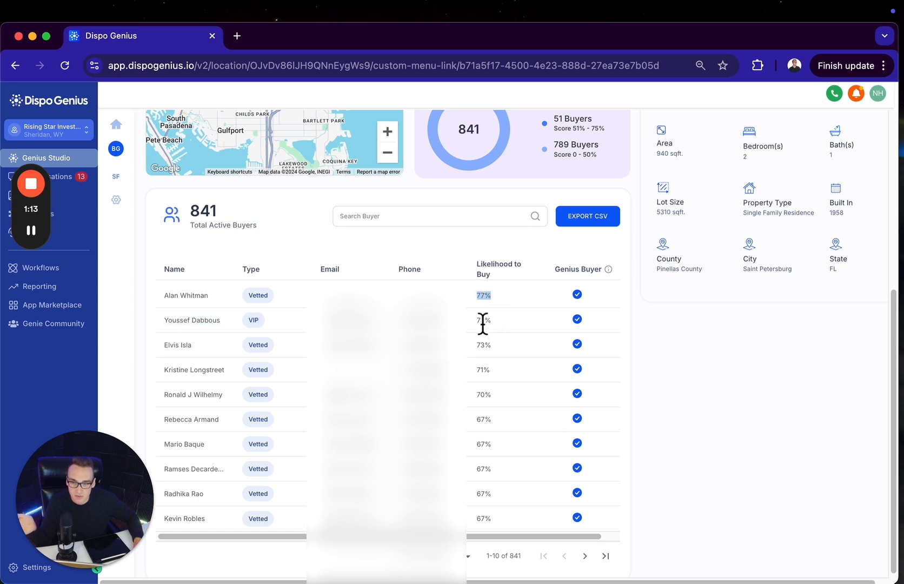
pyautogui.moveTo(478, 325); pyautogui.dragTo(504, 364)
pyautogui.click(485, 377)
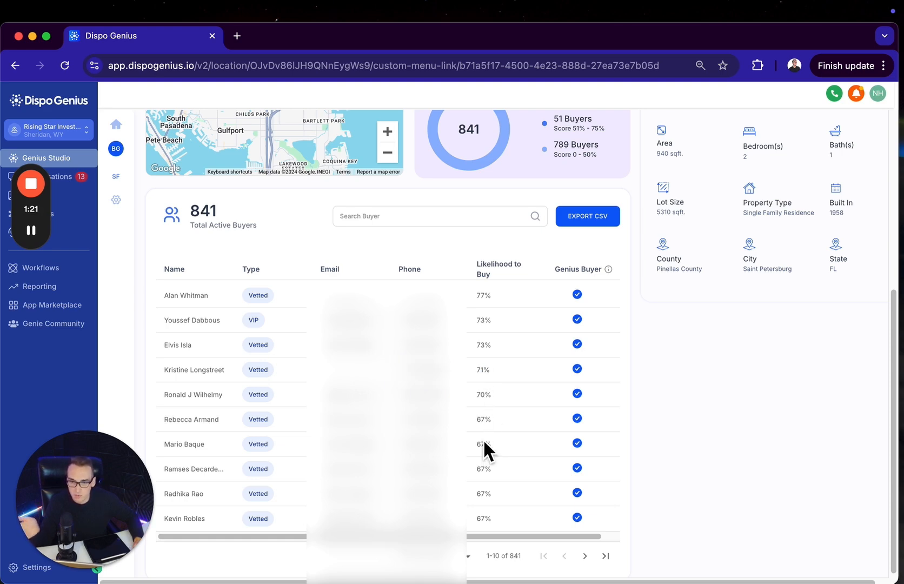
pyautogui.scroll(10, 484, 449)
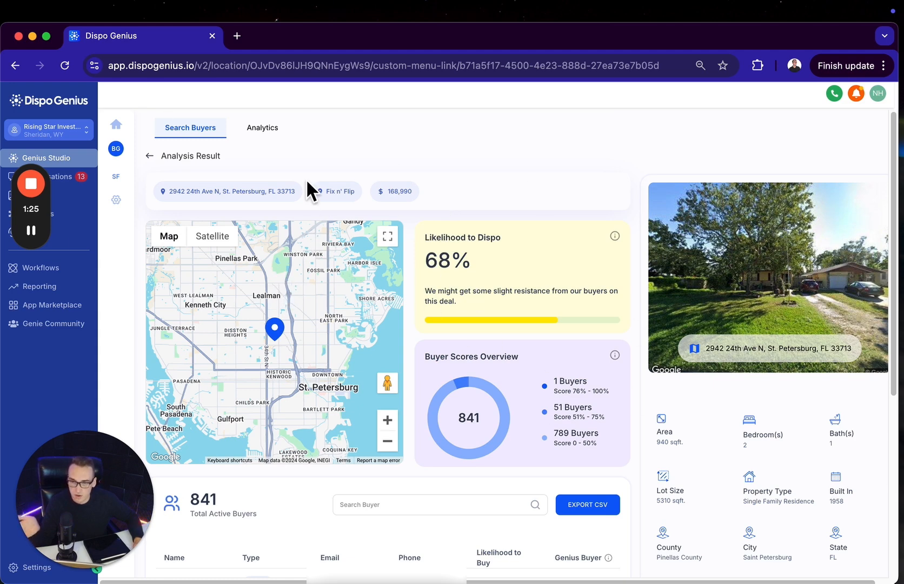
# Show the buyer analytics overview for the Last 30 Days
pyautogui.click(276, 135)
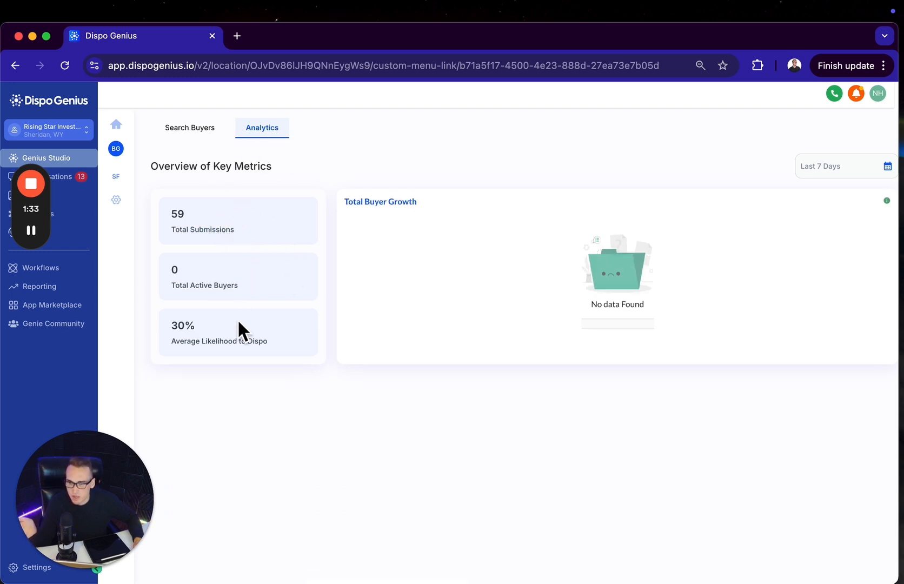
pyautogui.click(837, 172)
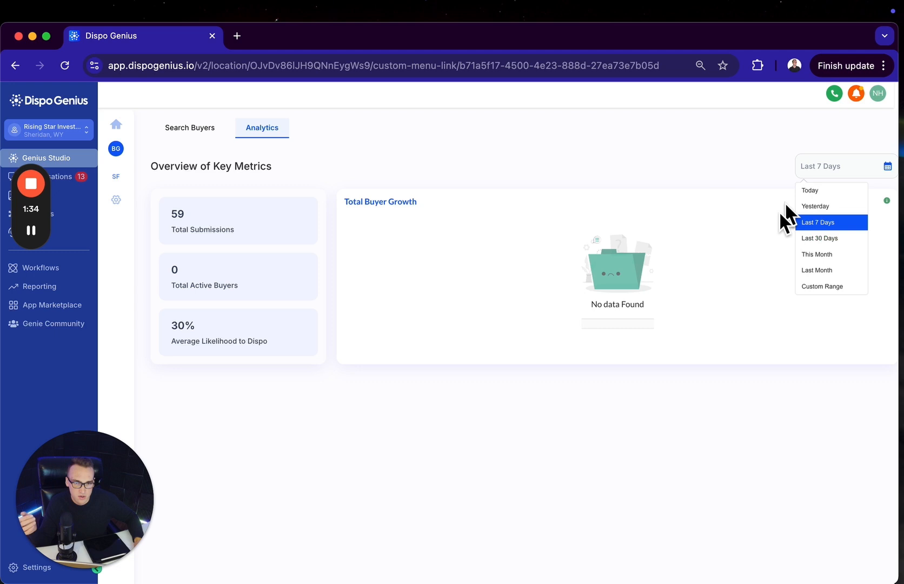
pyautogui.click(816, 238)
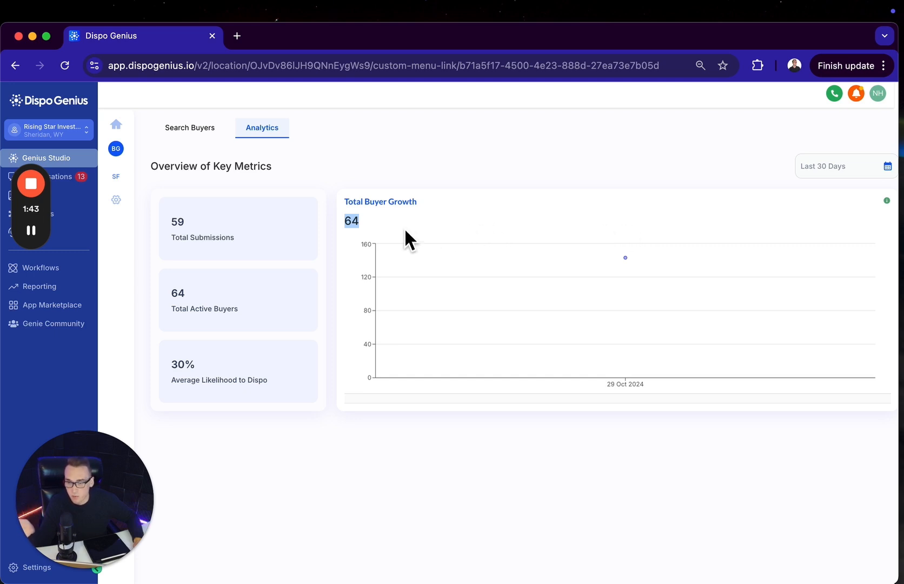
# Open the SF messaging settings and examine the saved Single Deal greeting templates
pyautogui.click(117, 176)
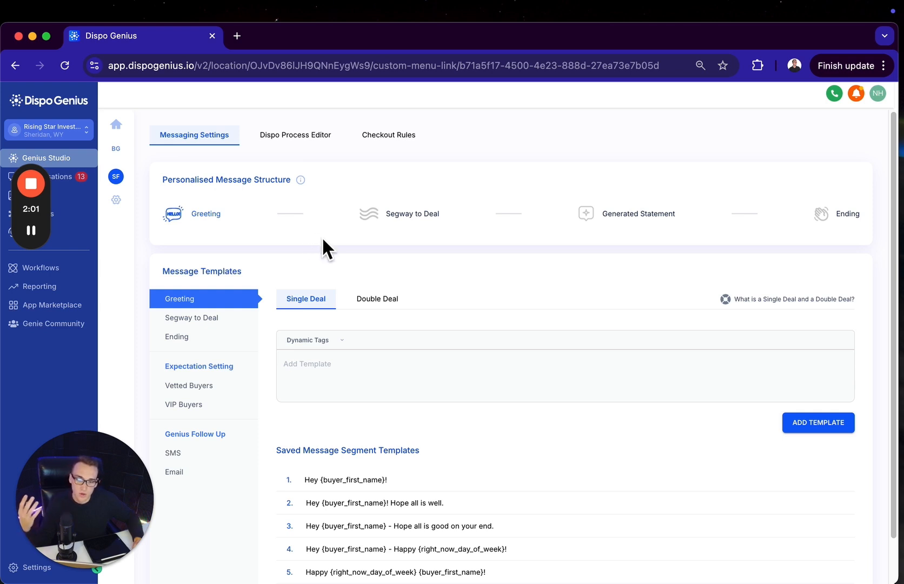
pyautogui.scroll(-2, 373, 324)
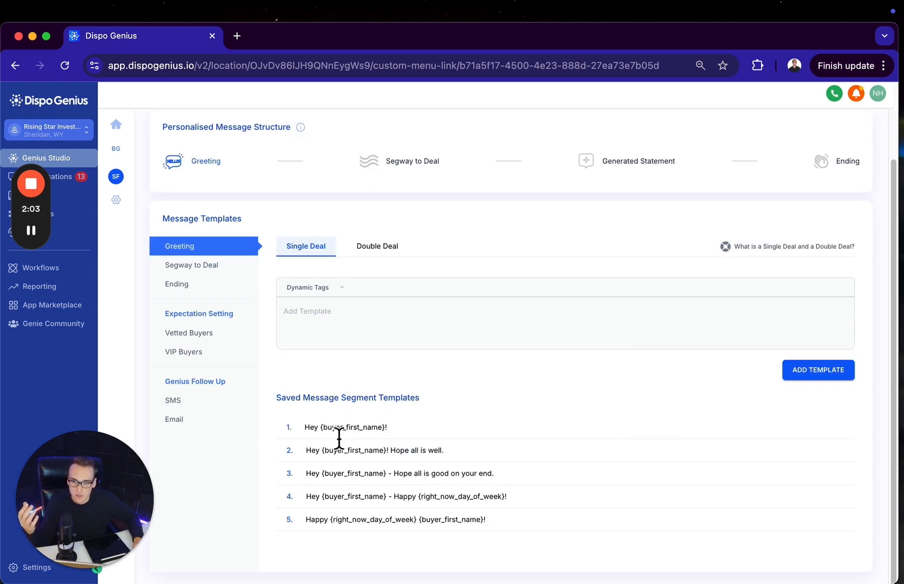
pyautogui.moveTo(371, 437)
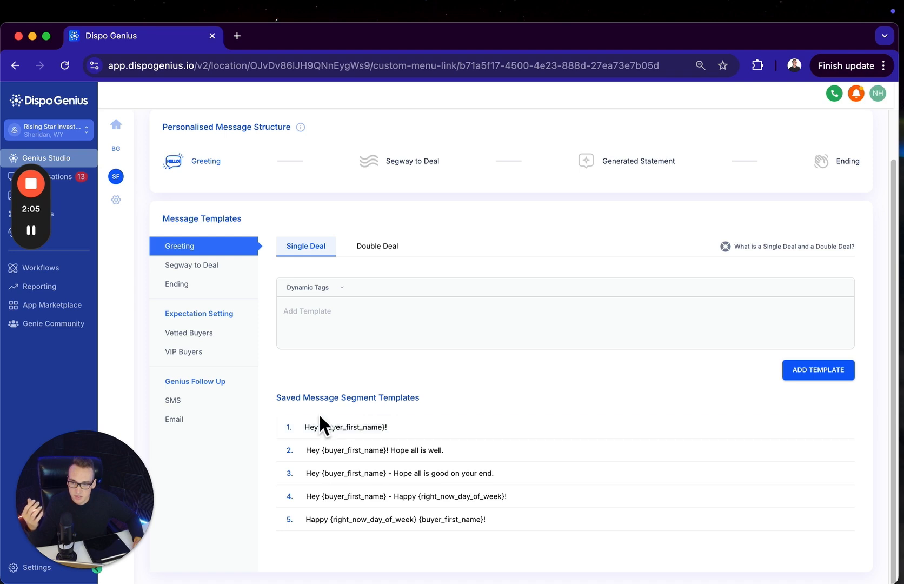
pyautogui.moveTo(320, 428); pyautogui.dragTo(304, 428)
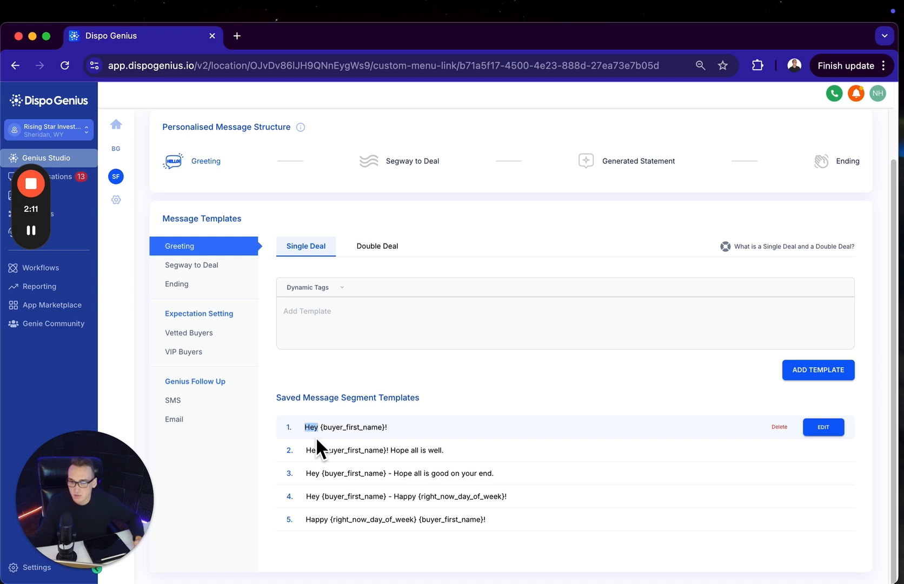
# Replace "Hey" with "Yo whattup" in the first saved greeting template and discard the edit
pyautogui.click(830, 428)
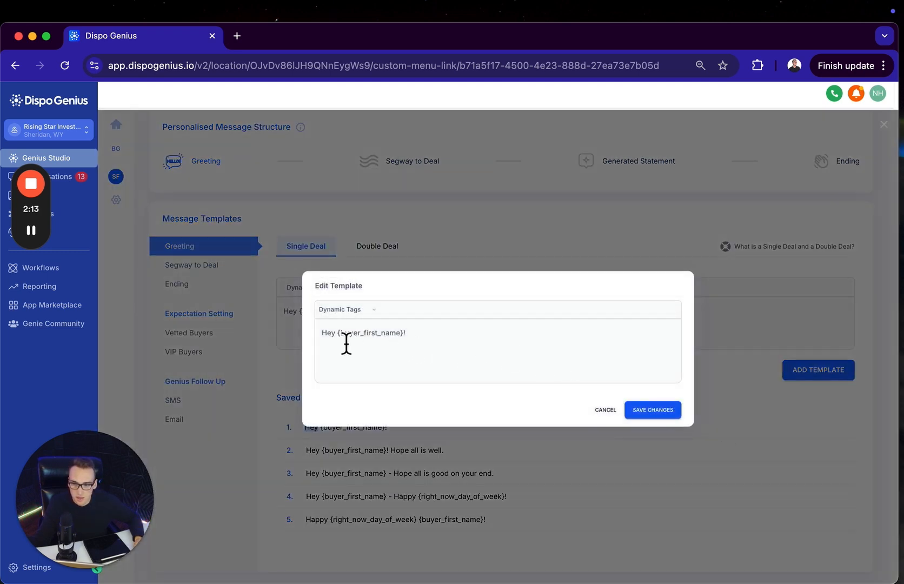
pyautogui.moveTo(339, 340); pyautogui.dragTo(306, 327)
pyautogui.press('BackSpace')
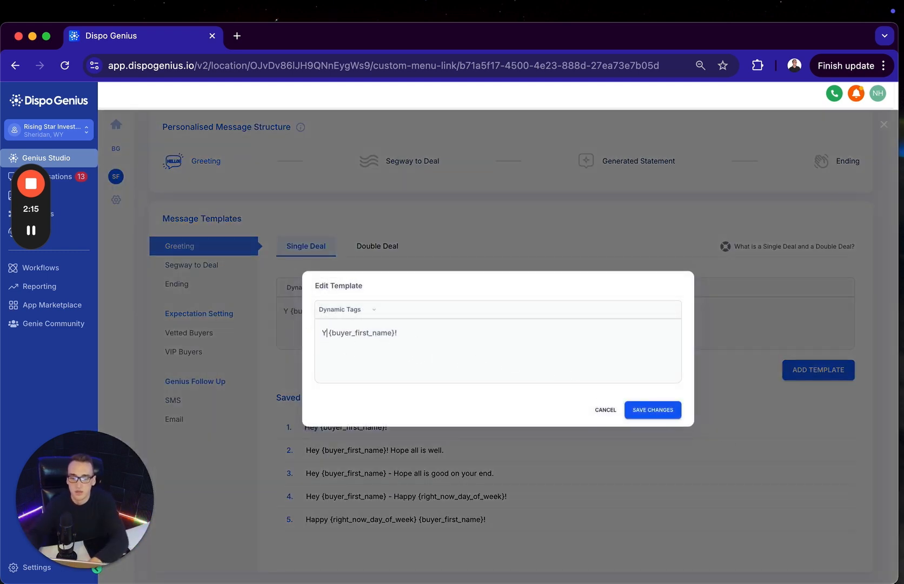
pyautogui.write('Yo whatt')
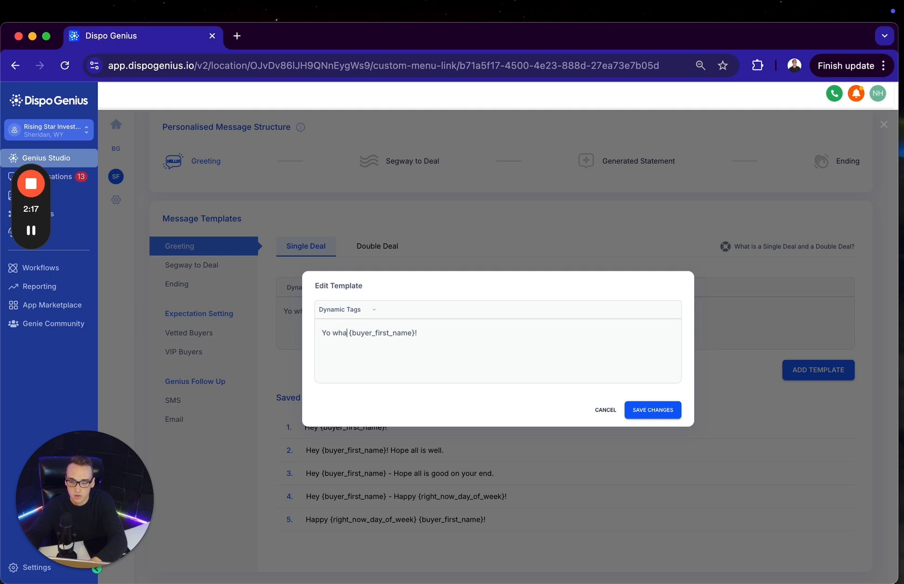
pyautogui.write('up')
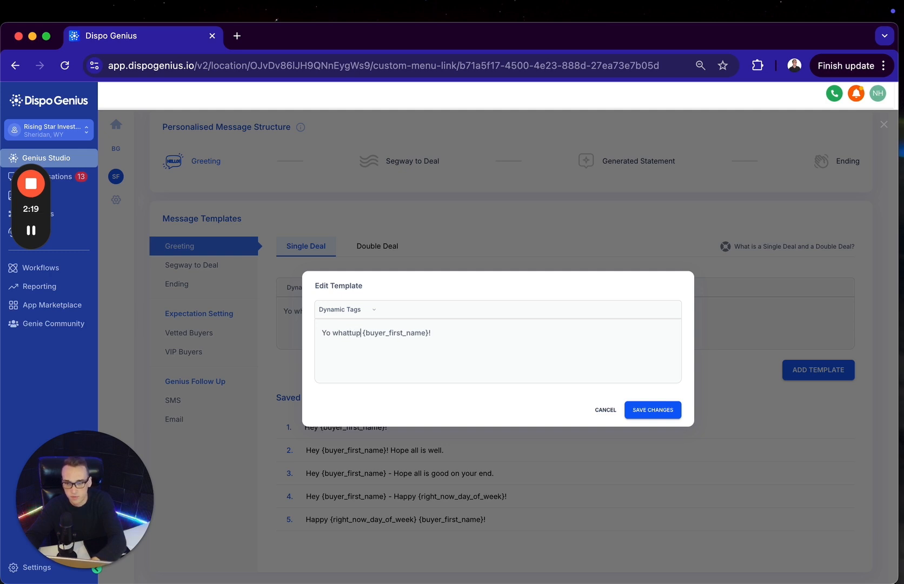
pyautogui.click(605, 410)
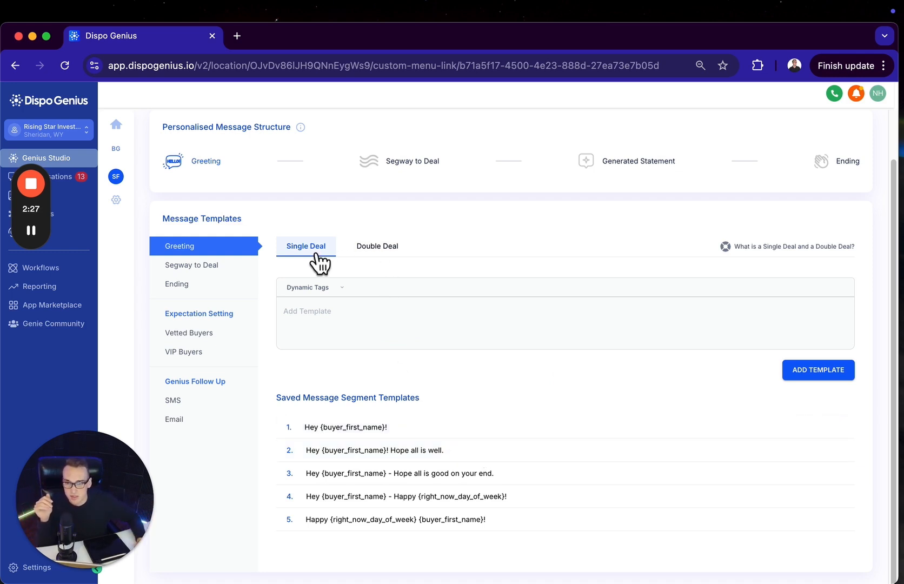
# Review the greeting's Double Deal settings and the saved Single Deal templates for Greeting, Segway to Deal and Ending
pyautogui.click(367, 248)
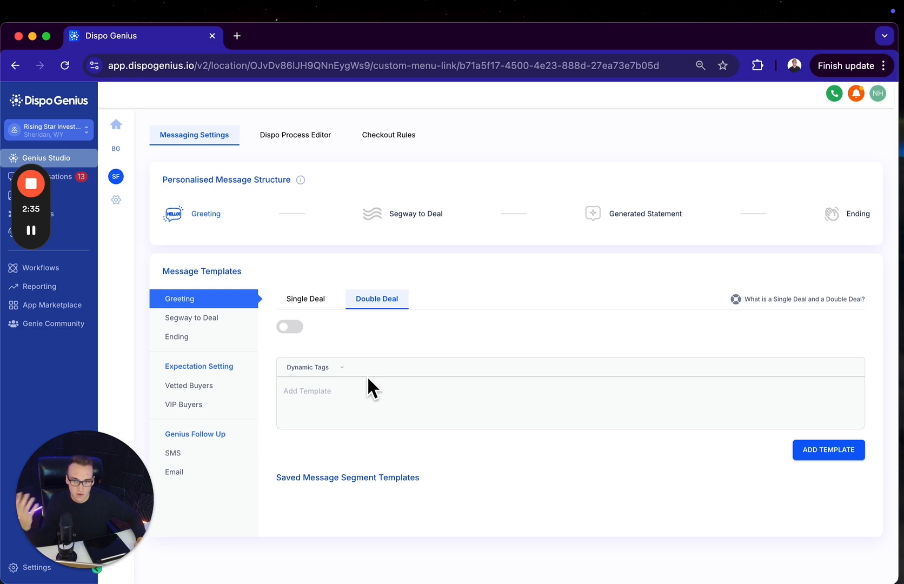
pyautogui.click(219, 319)
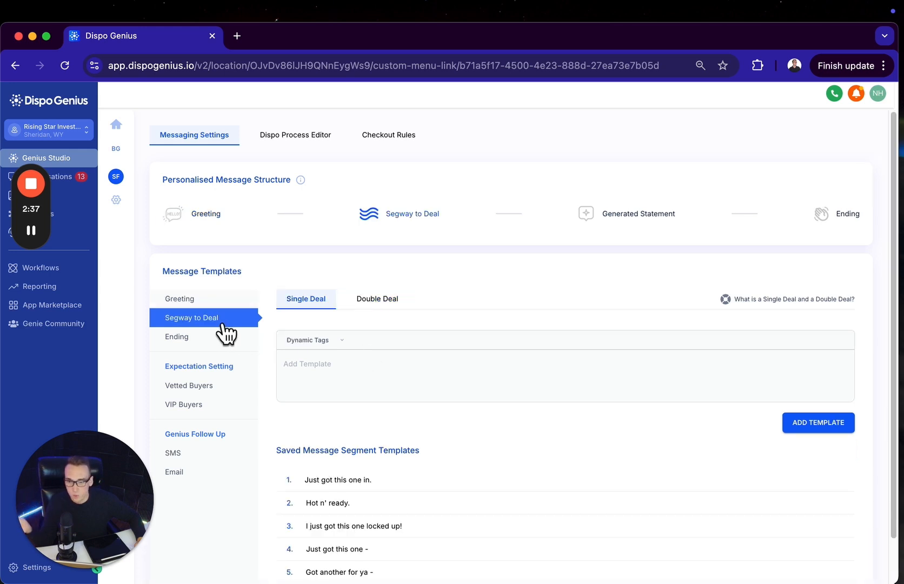
pyautogui.scroll(-2, 335, 435)
pyautogui.moveTo(388, 430); pyautogui.dragTo(305, 428)
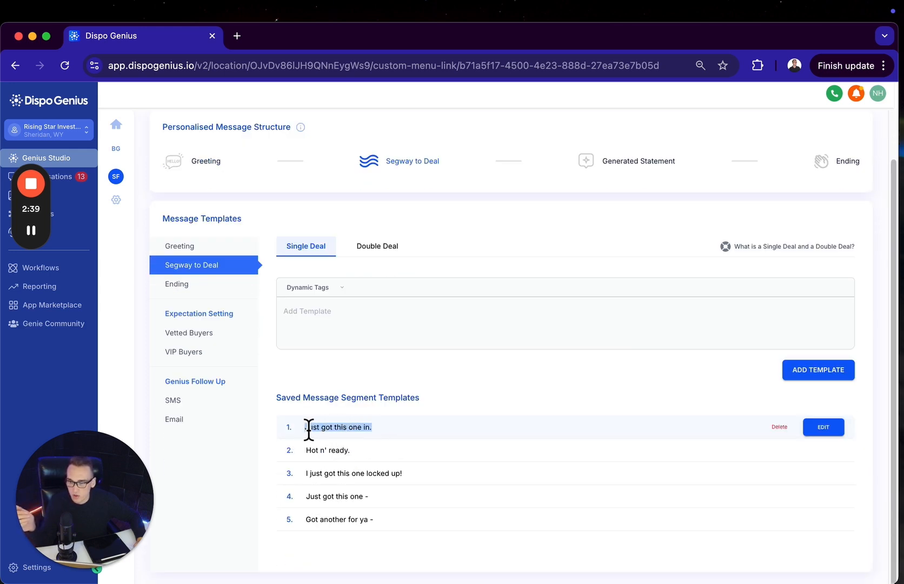
pyautogui.click(192, 250)
pyautogui.moveTo(390, 432); pyautogui.dragTo(305, 427)
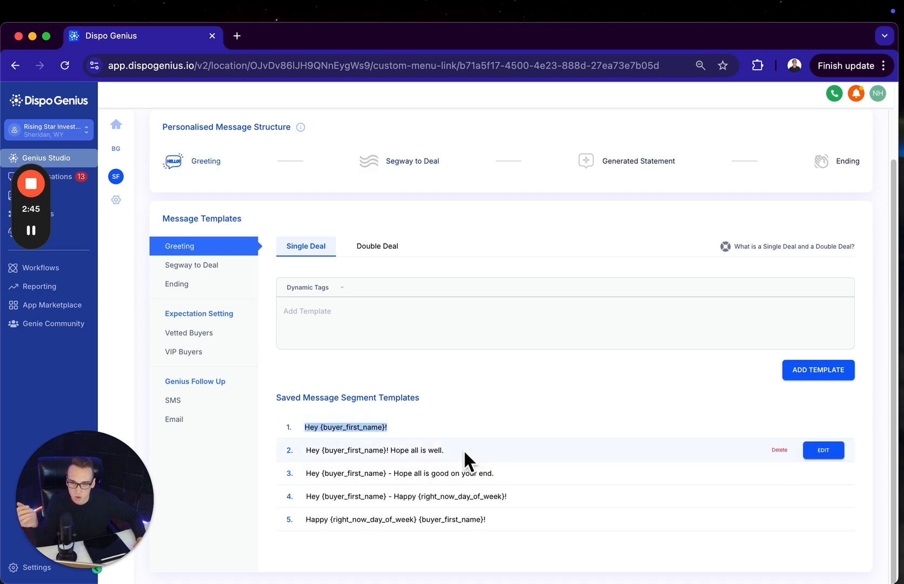
pyautogui.moveTo(510, 474); pyautogui.dragTo(347, 474)
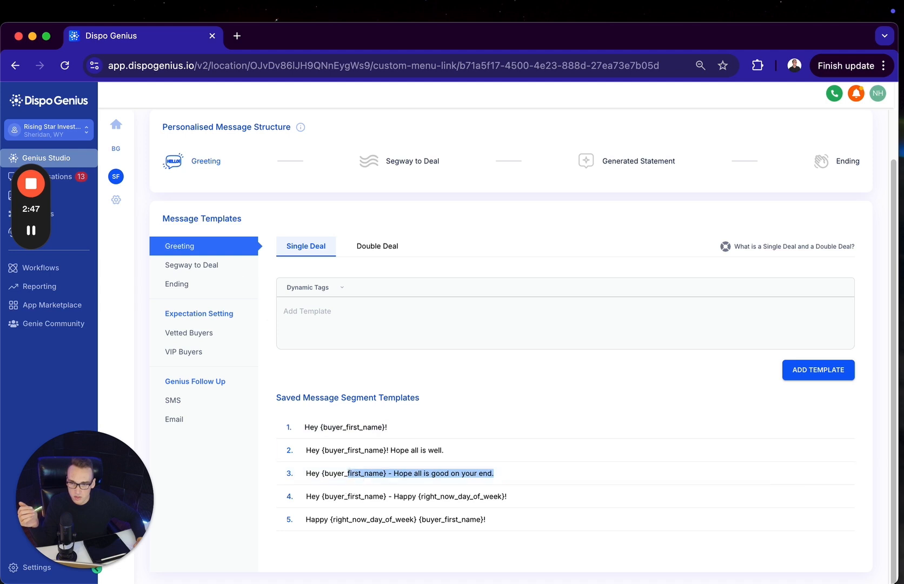
pyautogui.click(216, 265)
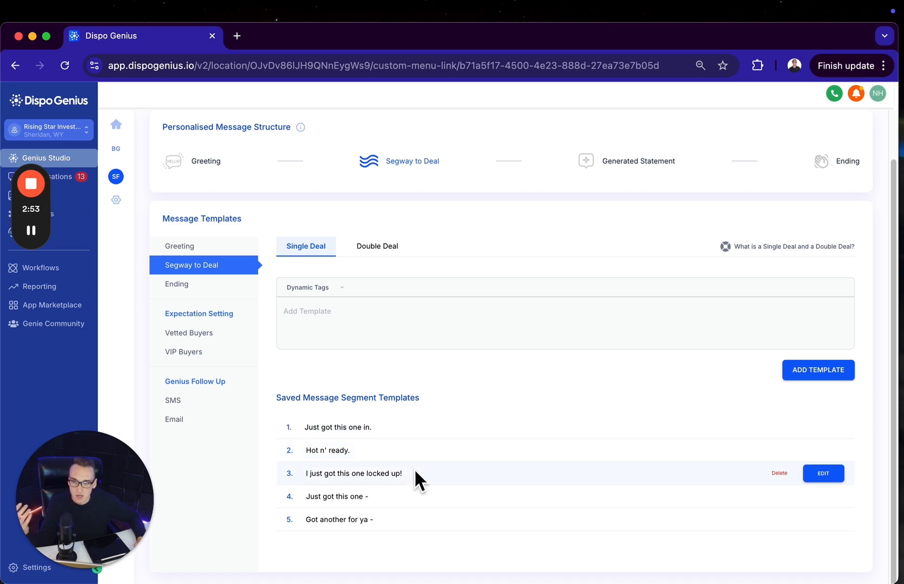
pyautogui.click(190, 285)
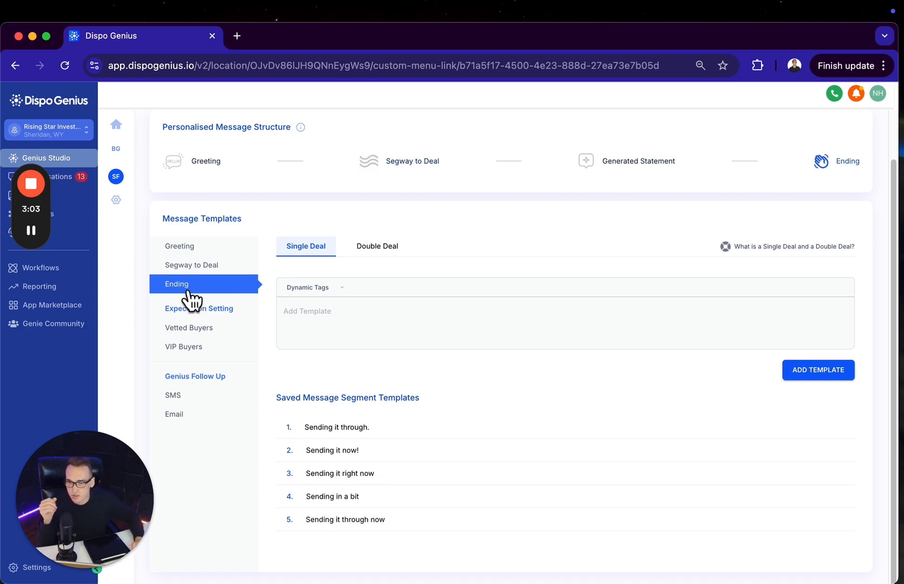
# Review the saved message templates for Vetted Buyers, VIP Buyers, and the Genius Follow Up SMS and Email
pyautogui.click(183, 329)
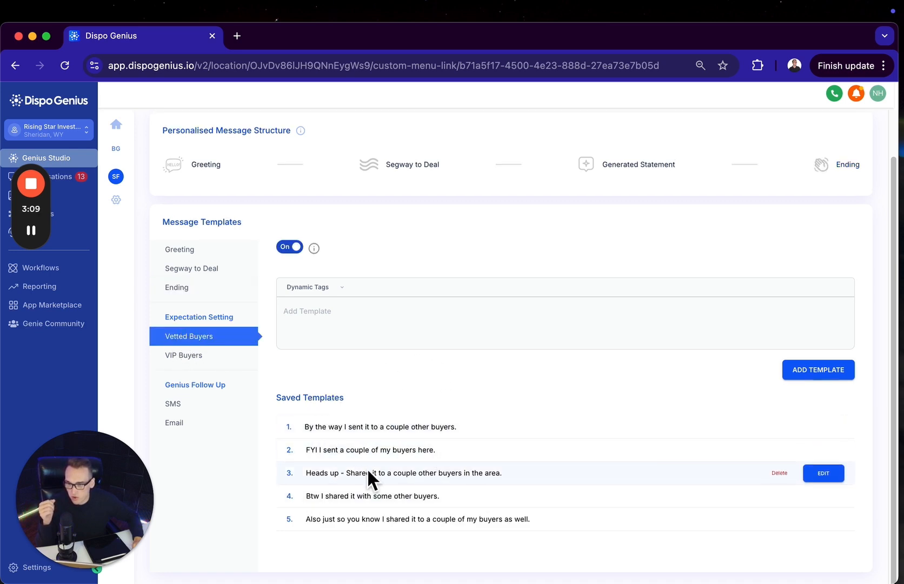
pyautogui.click(203, 355)
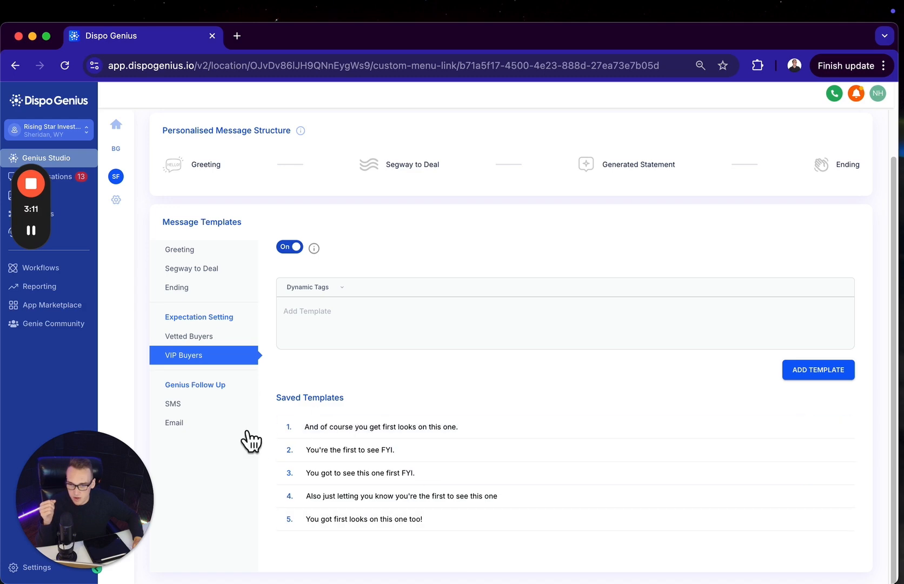
pyautogui.click(178, 405)
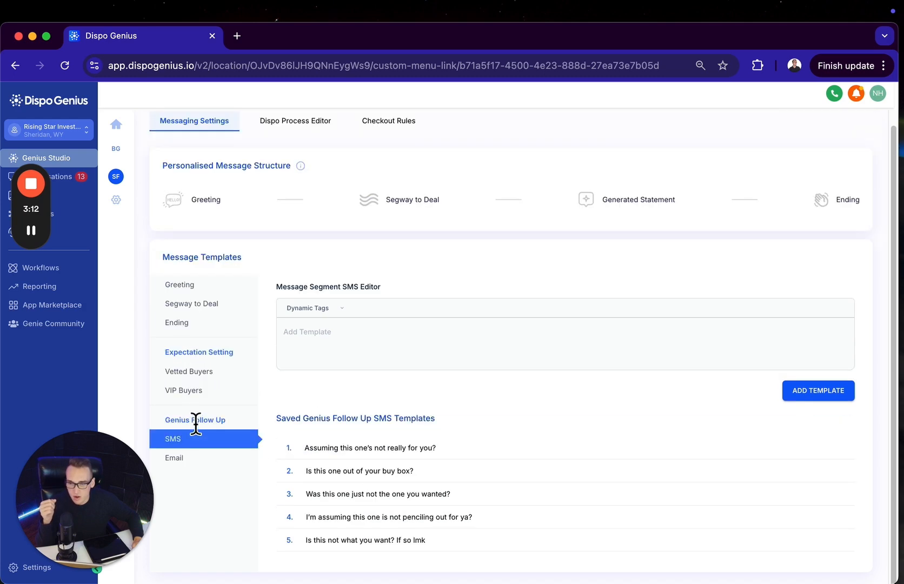
pyautogui.click(191, 458)
pyautogui.scroll(-1, 368, 239)
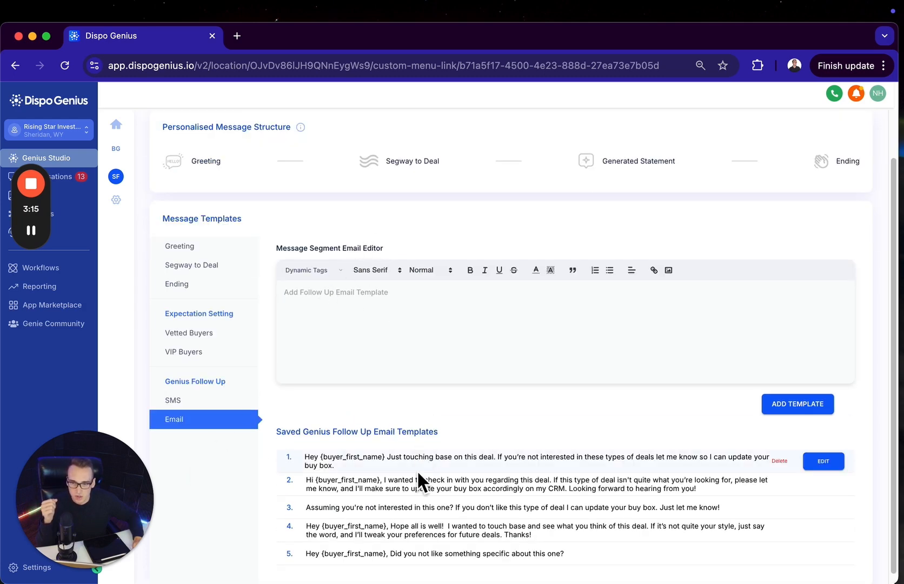
pyautogui.scroll(-1, 418, 494)
pyautogui.scroll(3, 441, 459)
pyautogui.scroll(-2, 453, 480)
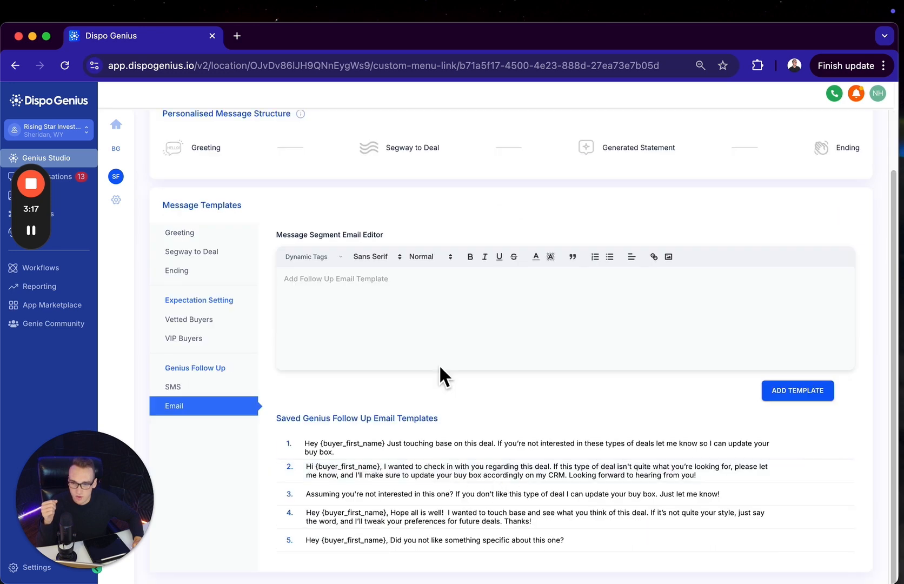
# Open the Dispo Process Editor and examine the VIP Buyers exclusivity time options and the Double Deal SendFlow settings
pyautogui.scroll(2, 369, 335)
pyautogui.click(316, 136)
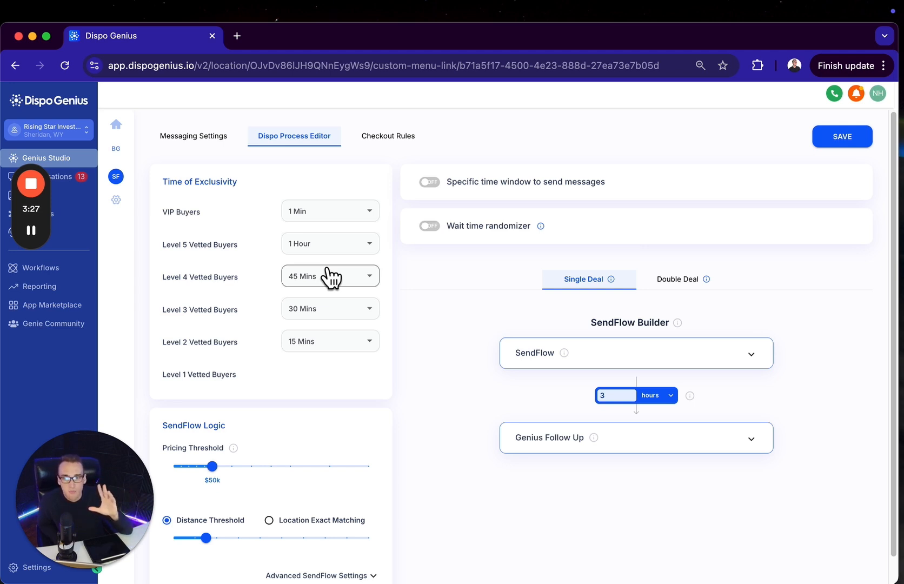
pyautogui.click(338, 216)
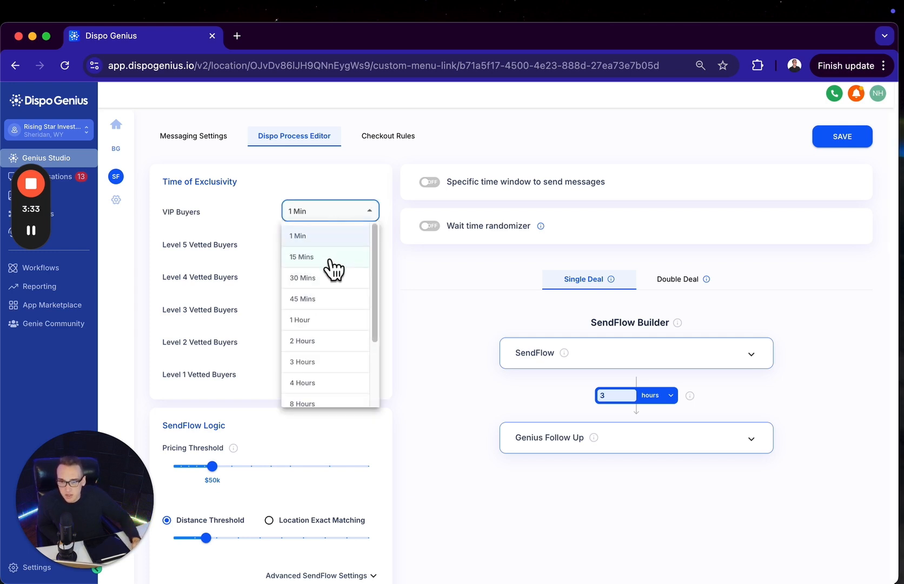
pyautogui.click(258, 244)
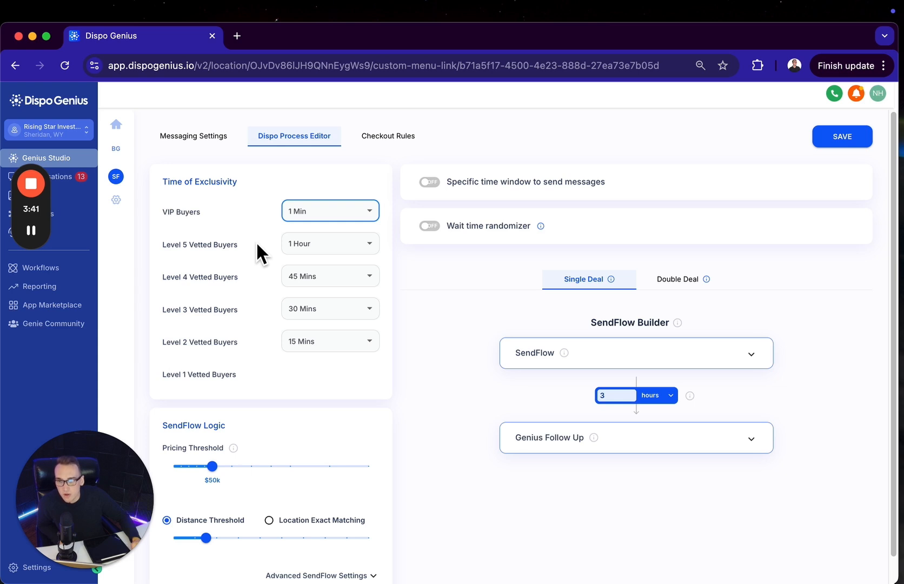
pyautogui.scroll(-1, 443, 358)
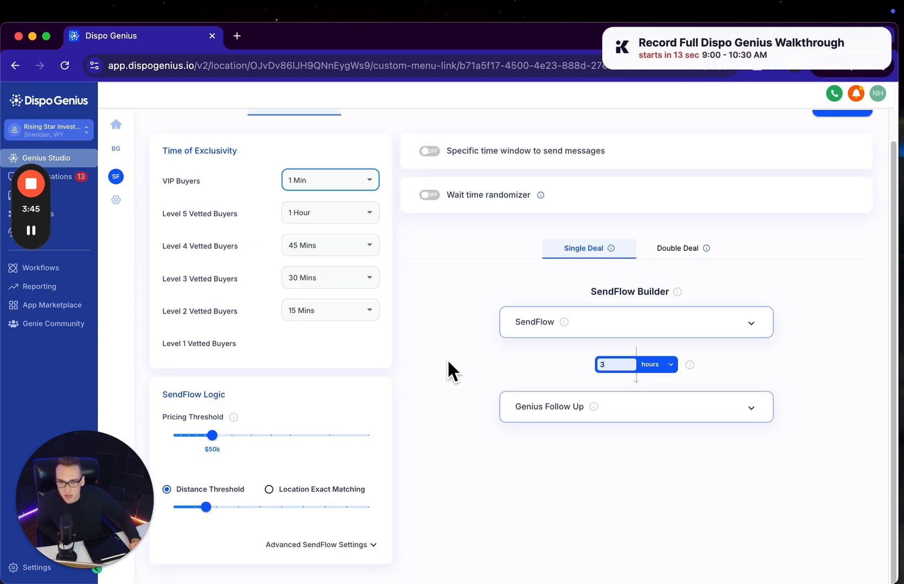
pyautogui.click(684, 248)
pyautogui.scroll(1, 619, 280)
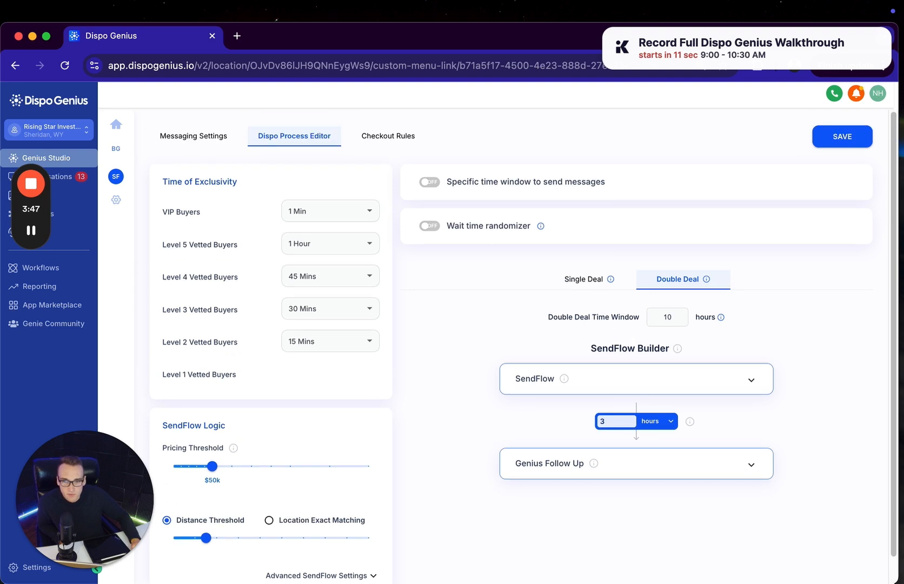
# Open the Checkout Rules, dismiss the meeting reminder, and look through the fields that can be required for checkout
pyautogui.click(386, 141)
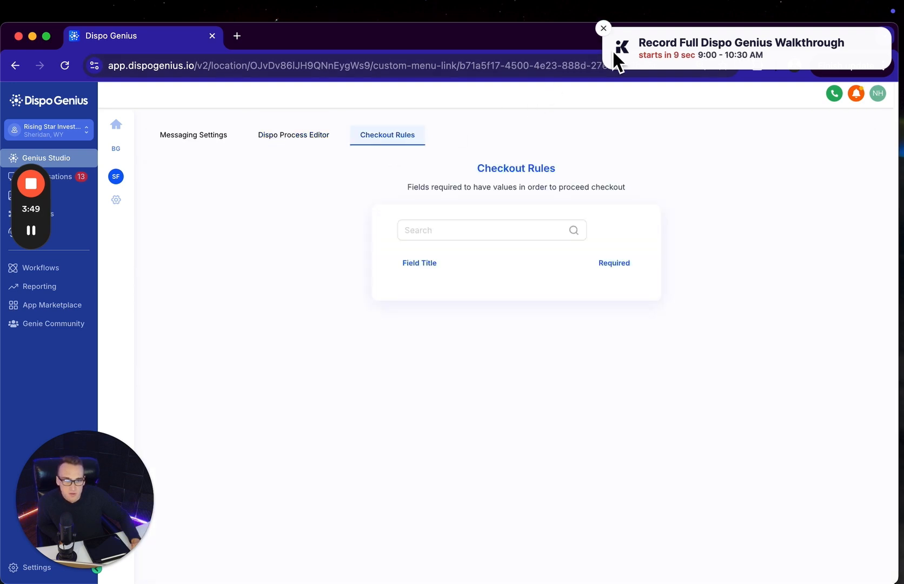
pyautogui.click(603, 27)
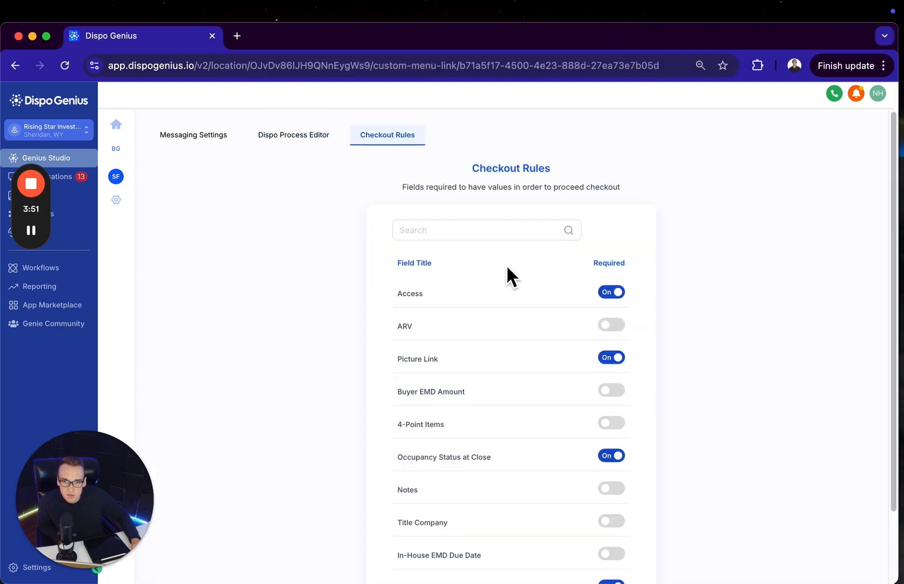
pyautogui.scroll(-1, 527, 286)
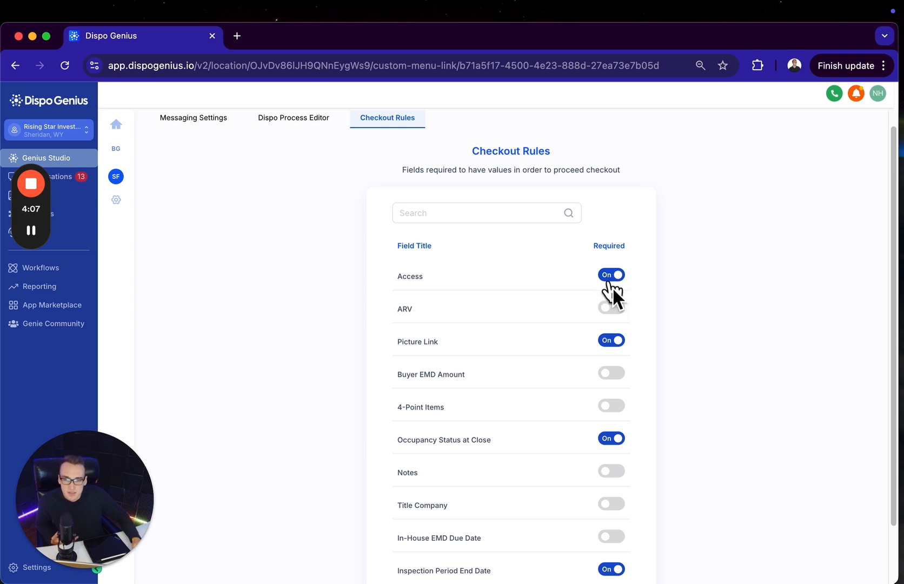
pyautogui.scroll(-1, 614, 346)
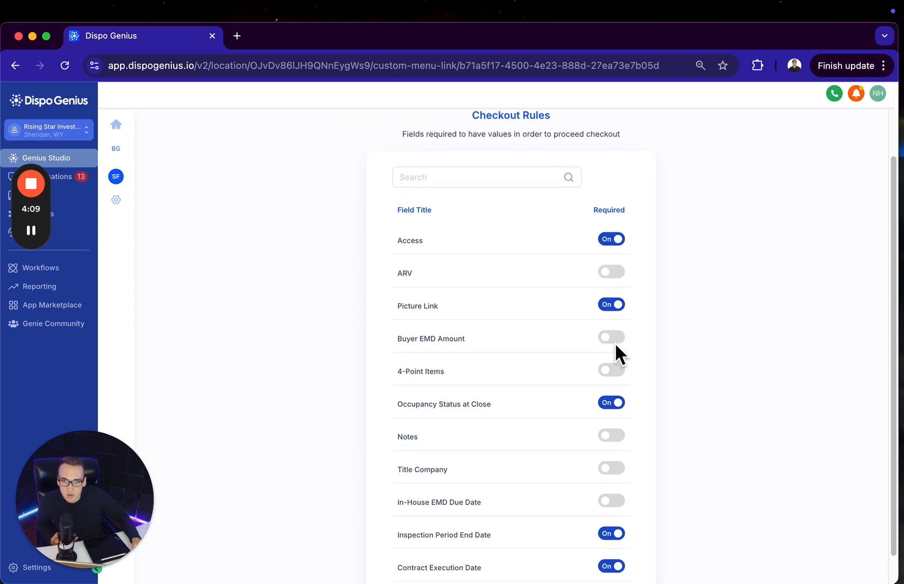
pyautogui.scroll(-1, 615, 349)
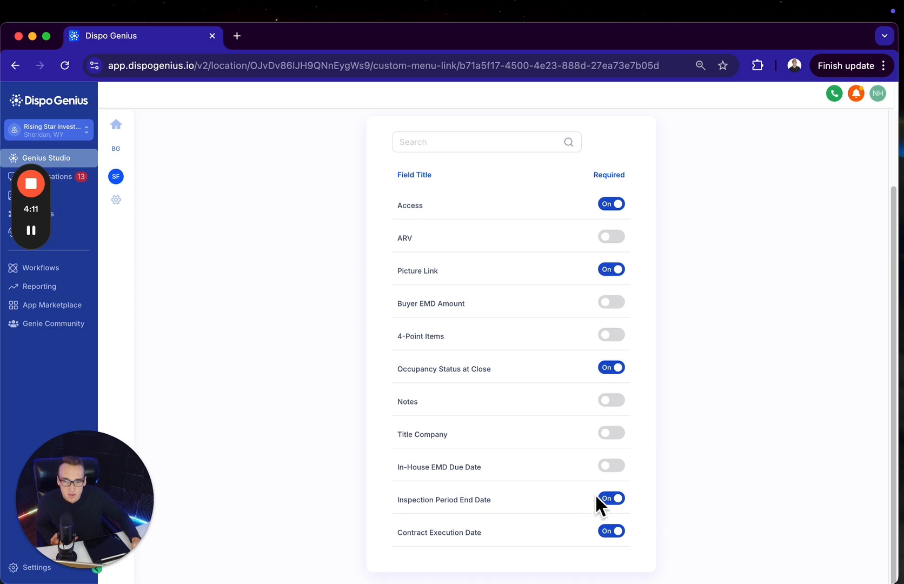
pyautogui.scroll(3, 583, 349)
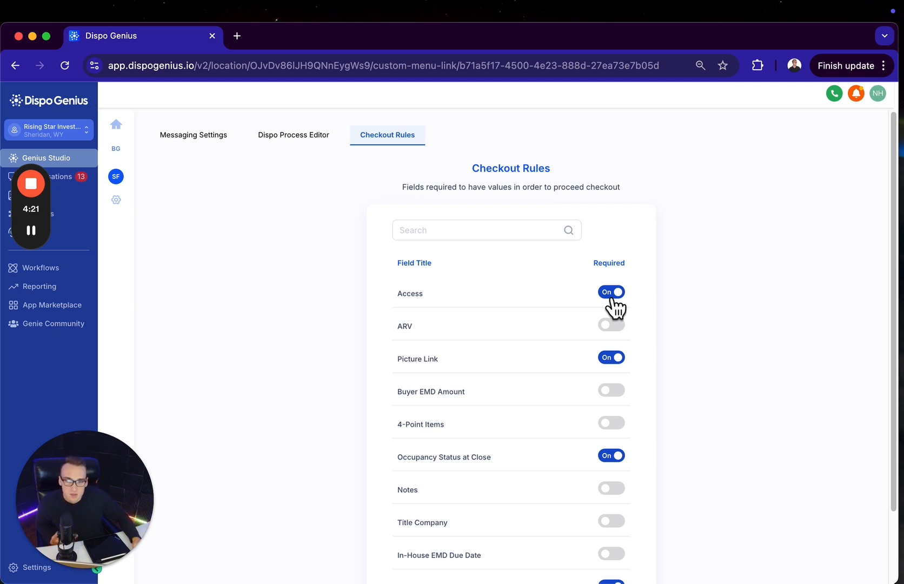
# Switch the Picture Link requirement off and back on in the checkout rules
pyautogui.click(612, 363)
pyautogui.click(609, 359)
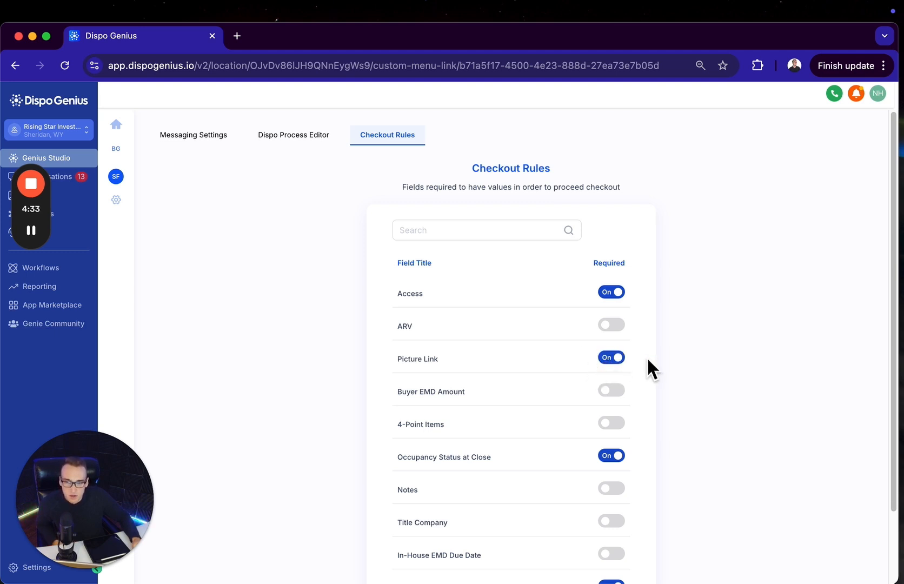
pyautogui.scroll(-3, 603, 422)
pyautogui.scroll(5, 465, 314)
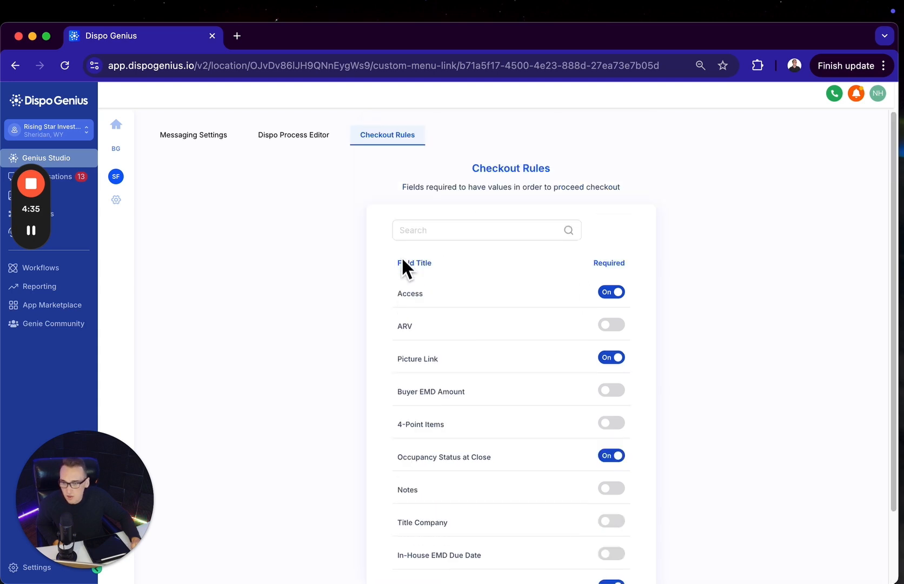
# Open the general settings and look through the list of saved title companies
pyautogui.click(116, 200)
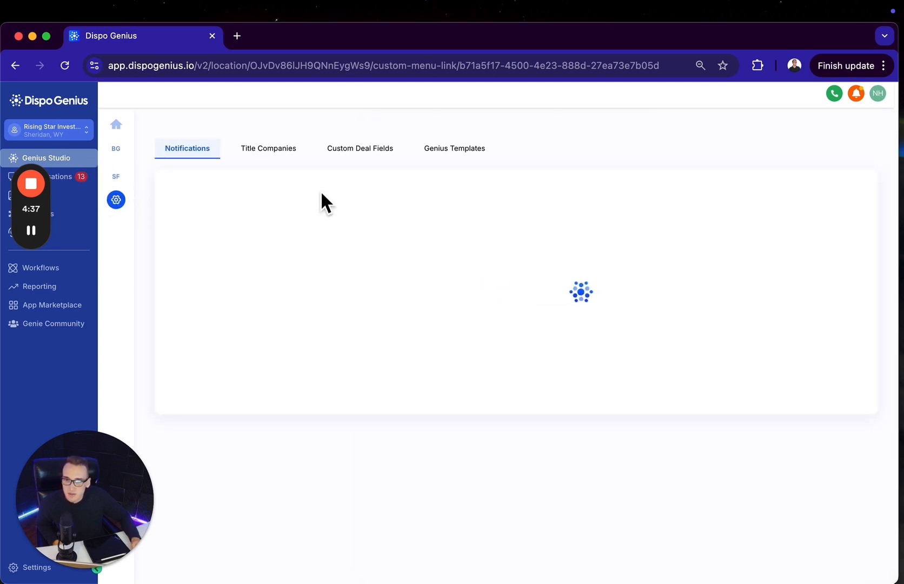
pyautogui.moveTo(274, 149); pyautogui.dragTo(318, 229)
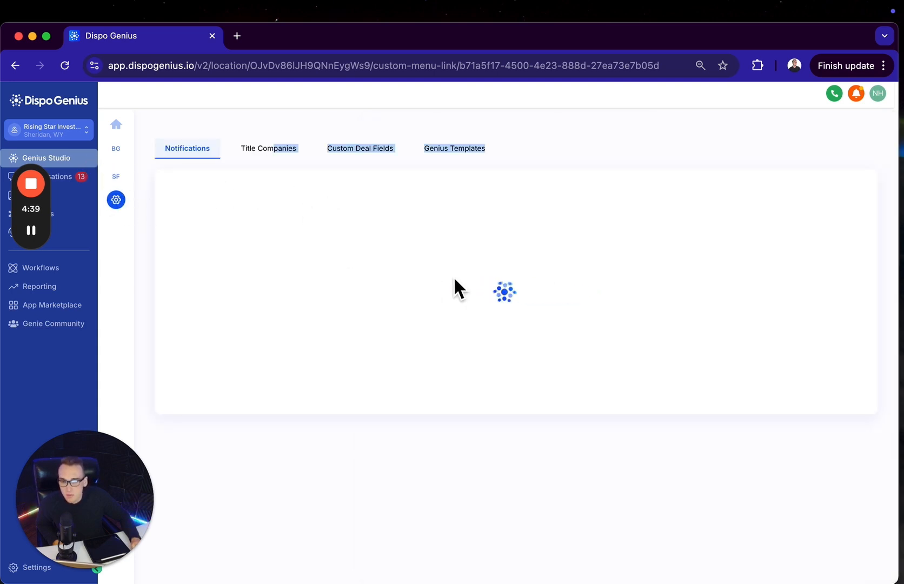
pyautogui.click(268, 151)
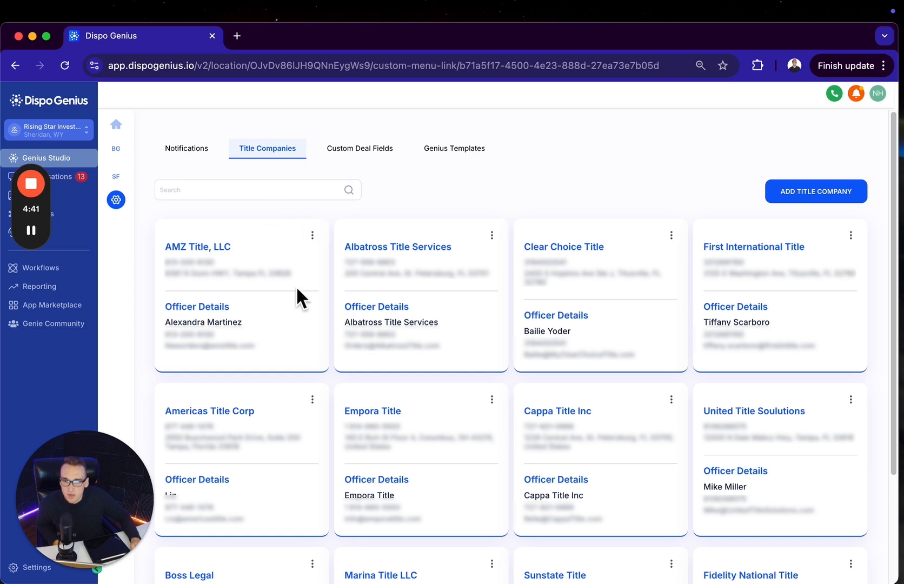
pyautogui.scroll(-3, 725, 352)
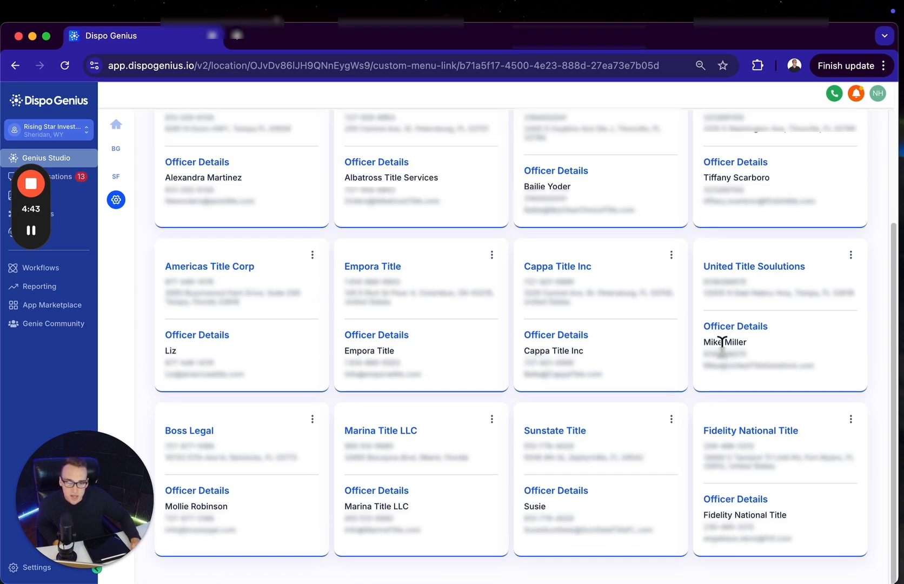
pyautogui.scroll(3, 722, 349)
pyautogui.scroll(-3, 726, 356)
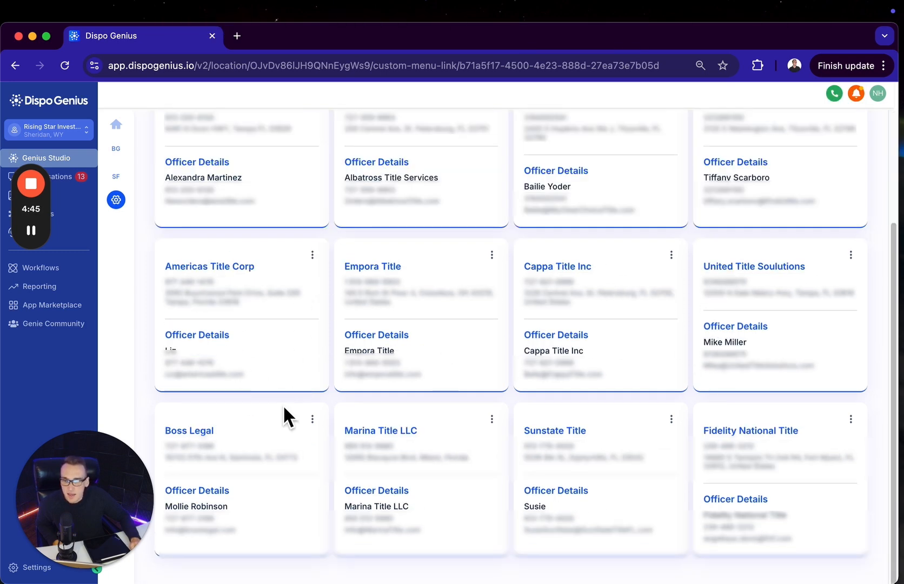
pyautogui.scroll(3, 484, 366)
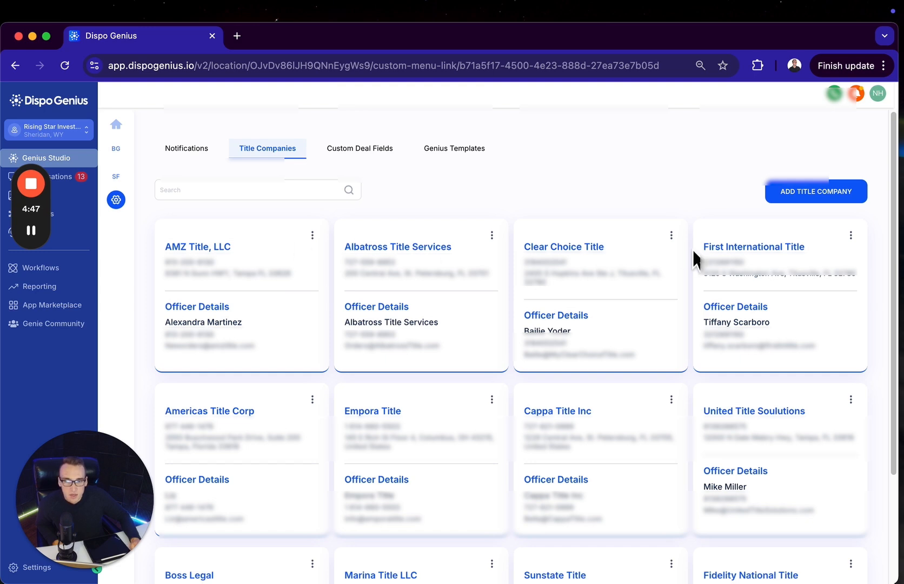
pyautogui.scroll(-3, 670, 368)
pyautogui.scroll(3, 666, 378)
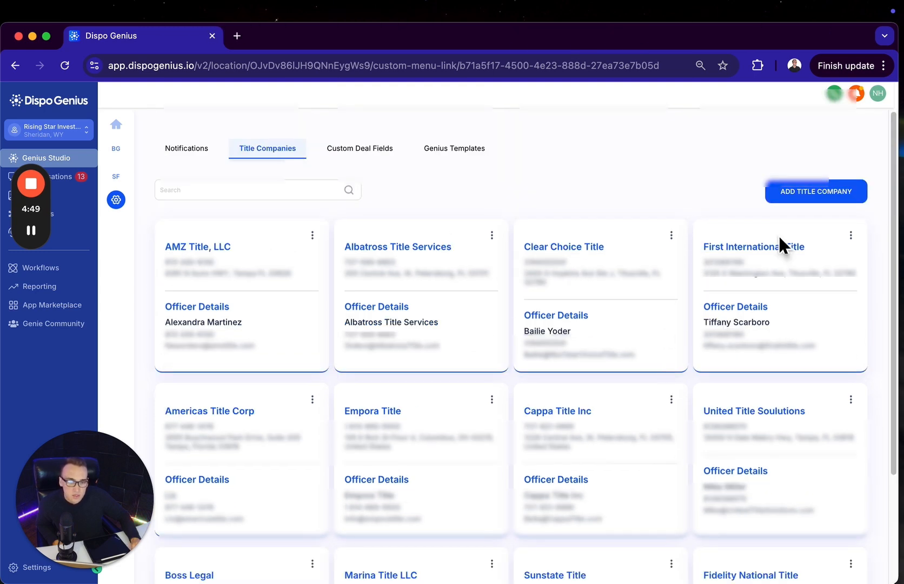
# Open the form for a new title company, go through its company and officer fields, and close it without saving
pyautogui.click(802, 193)
pyautogui.click(695, 210)
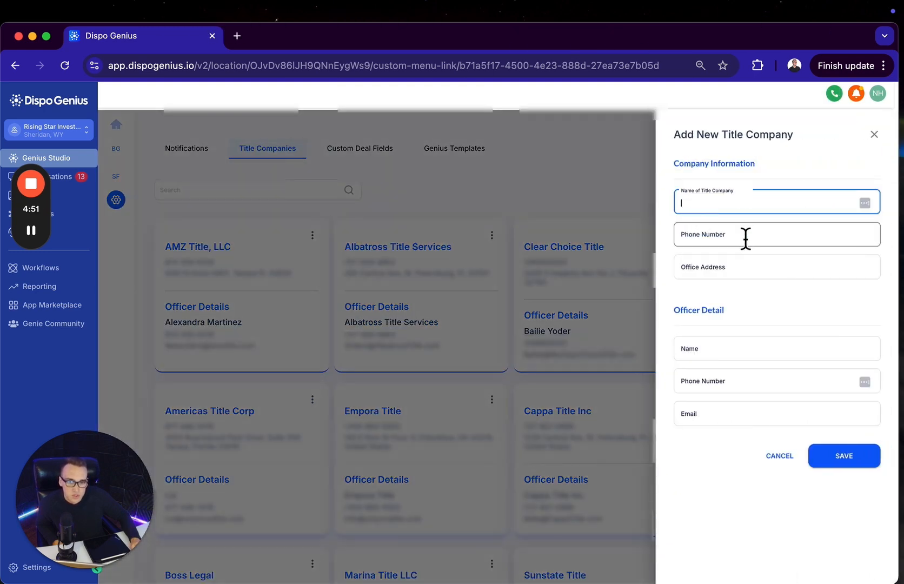
pyautogui.click(767, 241)
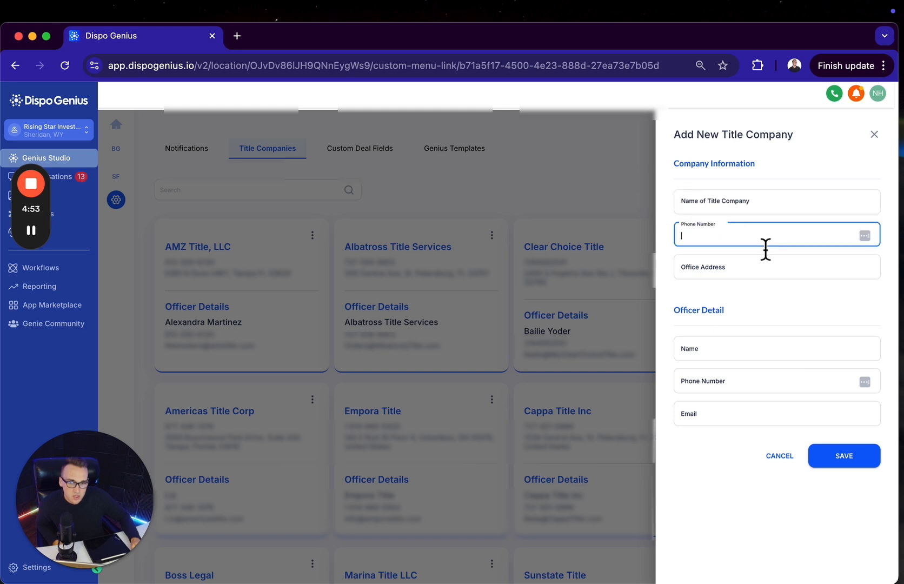
pyautogui.click(716, 200)
pyautogui.click(726, 234)
pyautogui.click(724, 267)
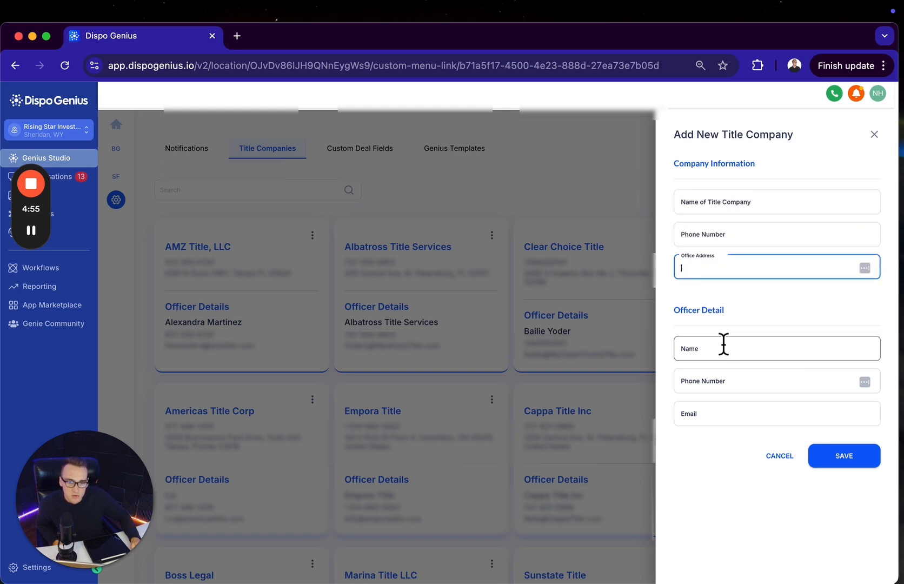
pyautogui.click(722, 348)
pyautogui.click(726, 381)
pyautogui.click(729, 411)
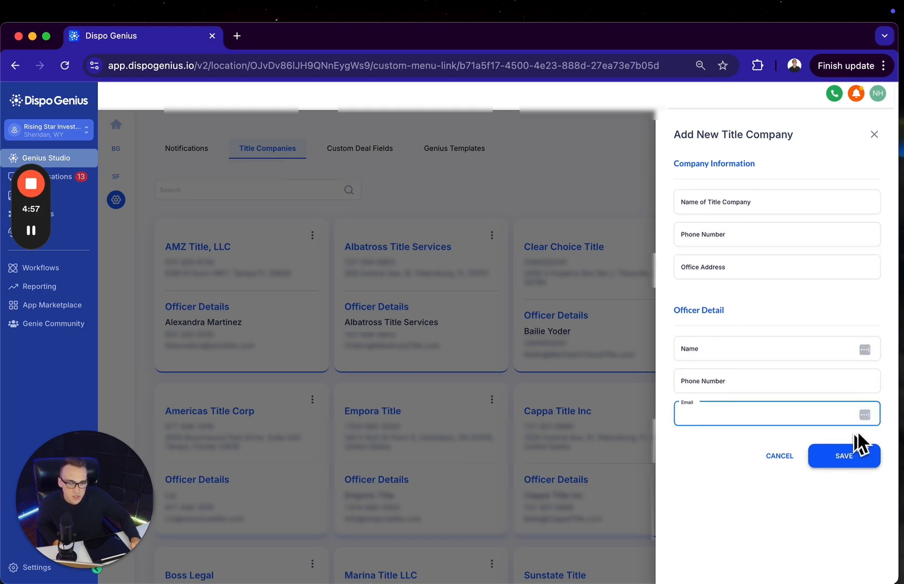
pyautogui.click(873, 134)
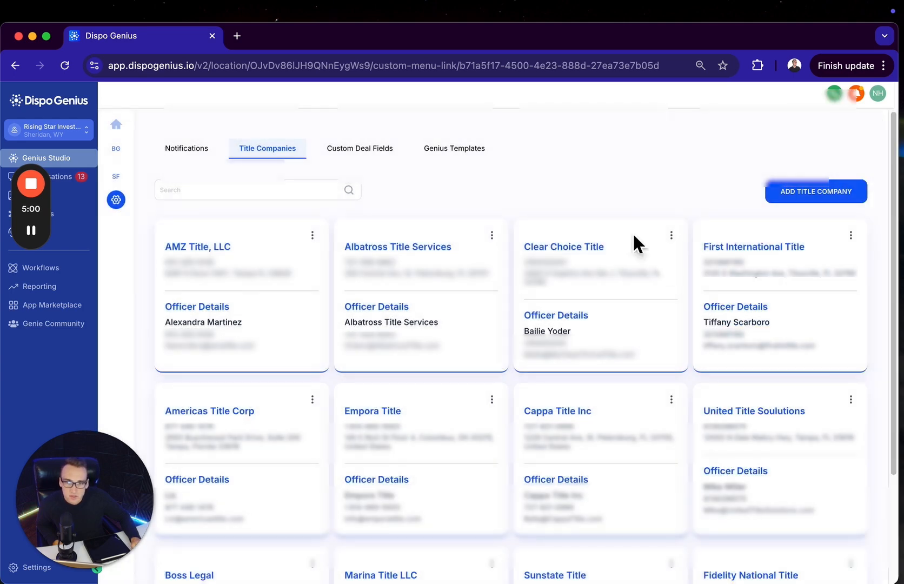
# View the Custom Deal Fields and Genius Templates, open the Deal Text SMS 1 template for editing, and highlight its body text
pyautogui.click(338, 151)
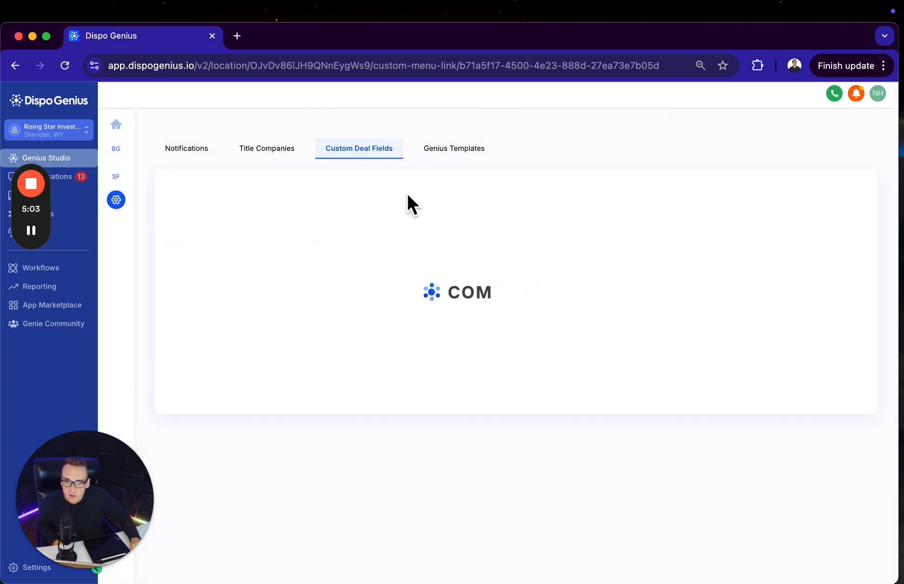
pyautogui.click(433, 152)
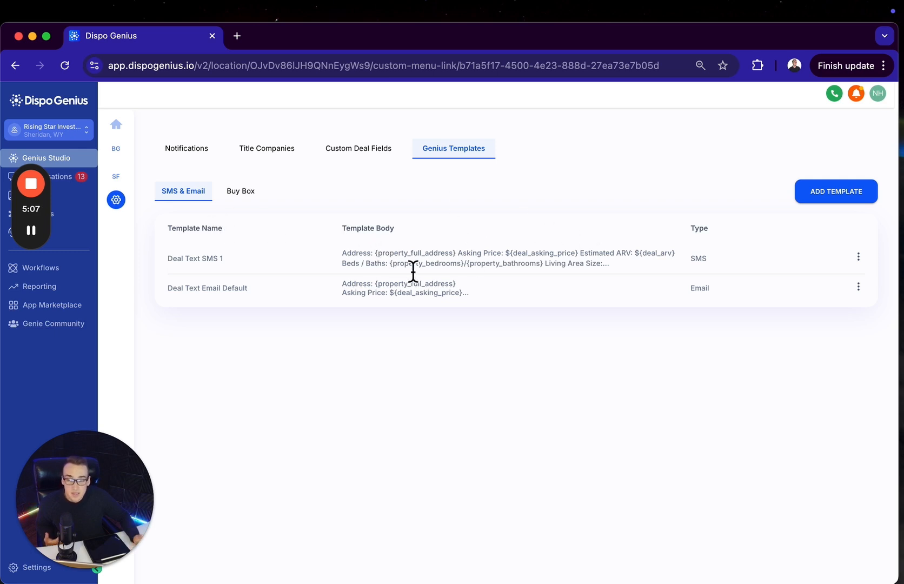
pyautogui.click(857, 258)
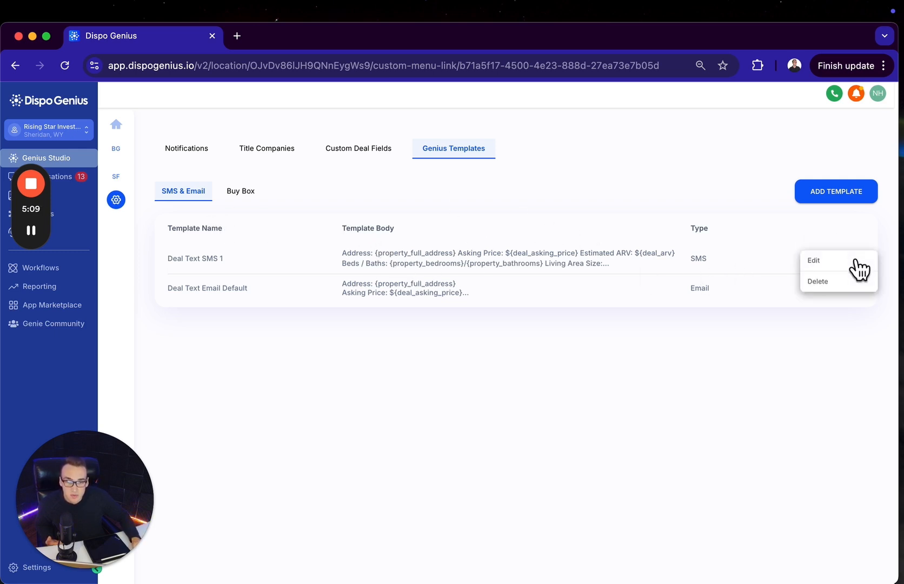
pyautogui.click(816, 259)
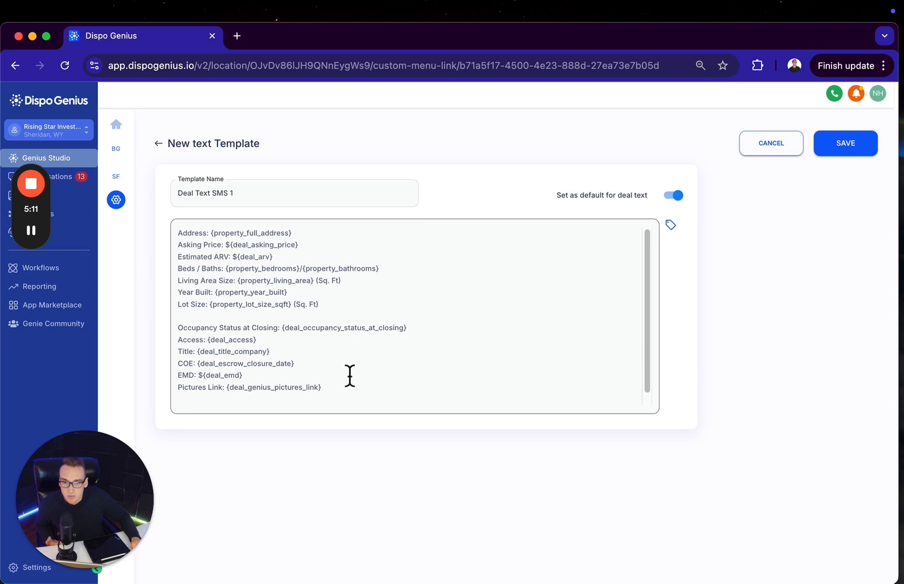
pyautogui.moveTo(349, 389); pyautogui.dragTo(308, 207)
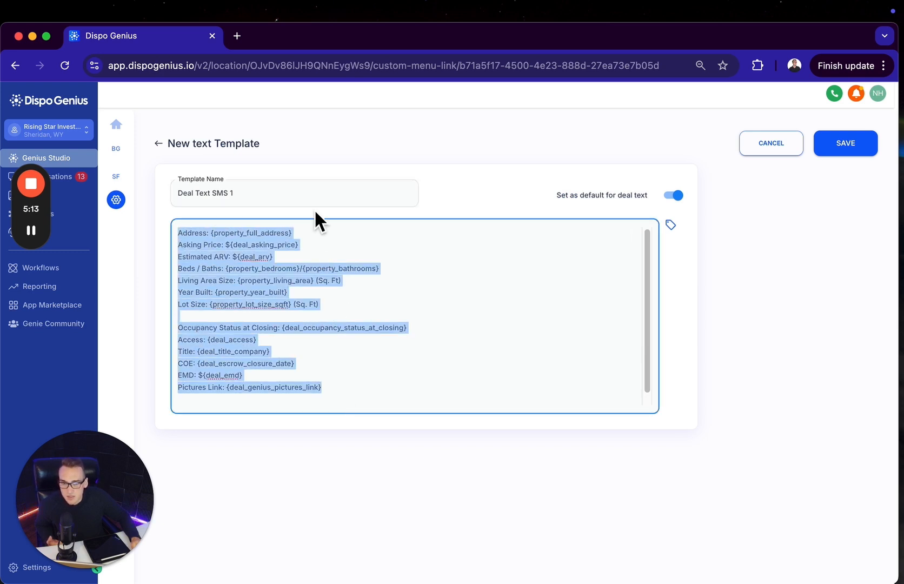
# Highlight the Deal Text SMS 1 template's body and its Asking Price line, and leave the template without saving
pyautogui.click(335, 331)
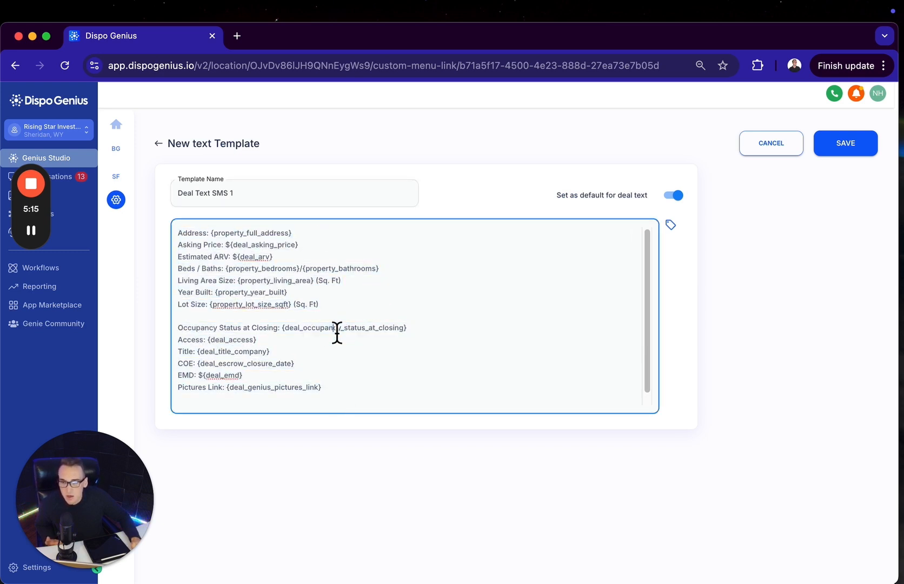
pyautogui.moveTo(403, 413); pyautogui.dragTo(221, 216)
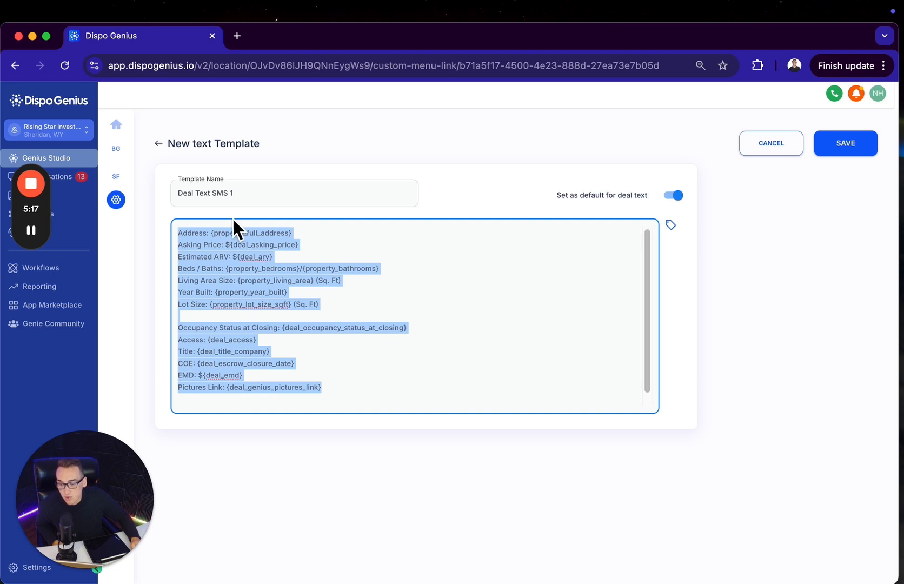
pyautogui.click(221, 248)
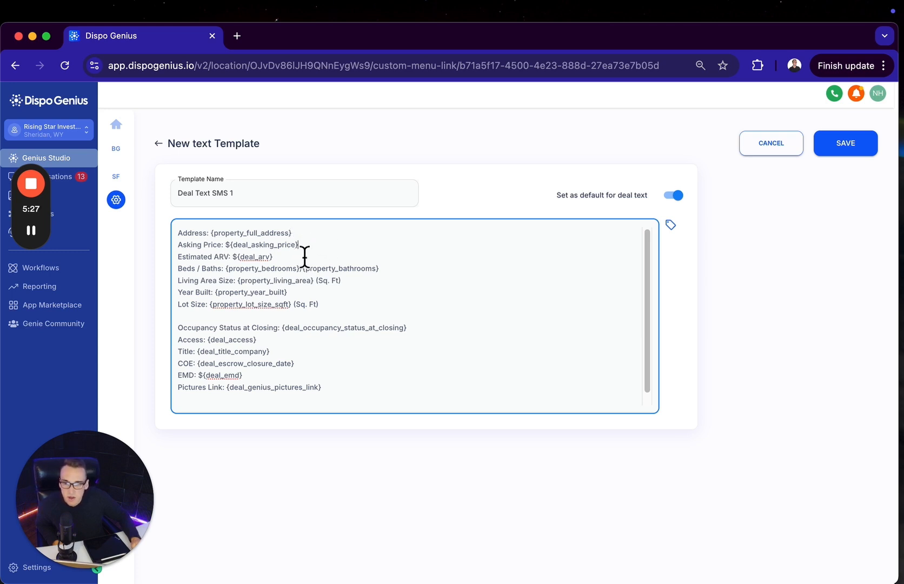
pyautogui.moveTo(301, 246); pyautogui.dragTo(154, 249)
pyautogui.click(312, 293)
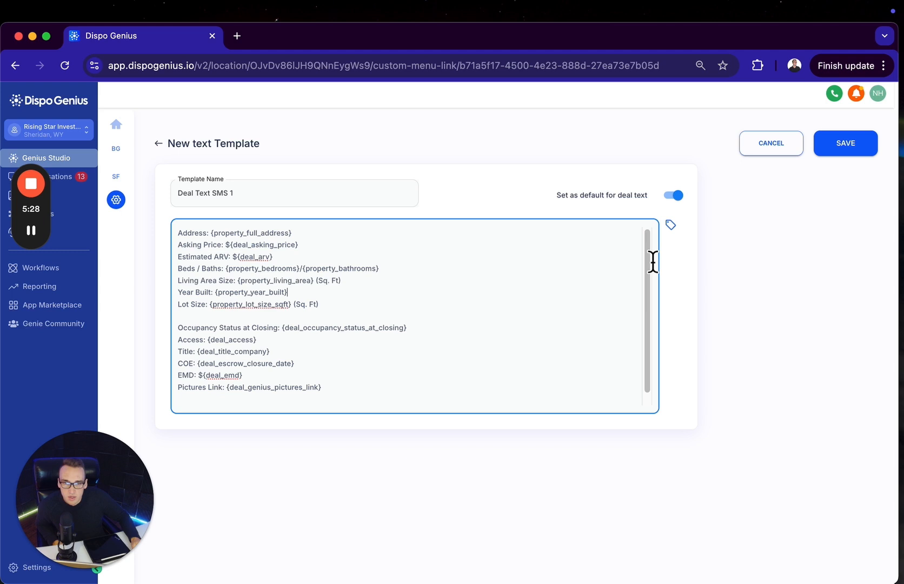
pyautogui.click(748, 142)
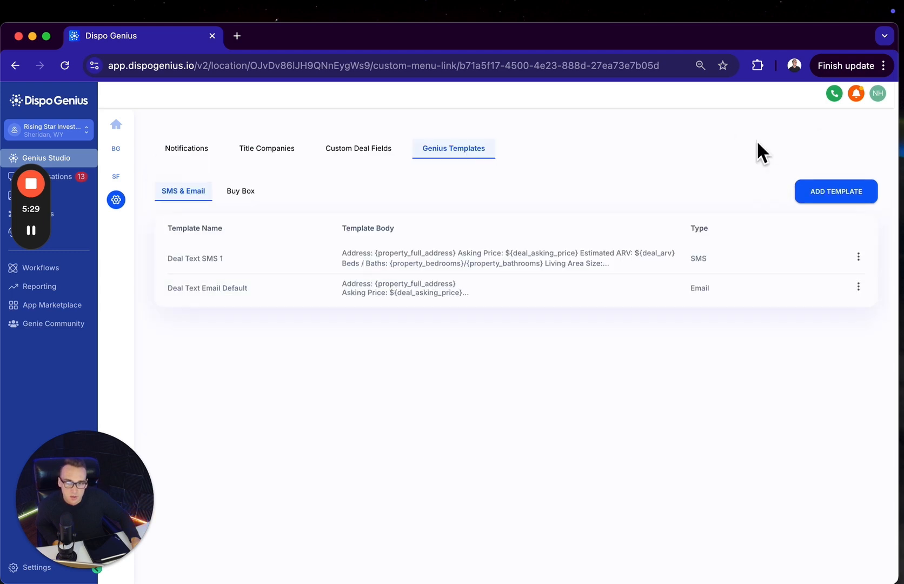
# Open the buyer conversations and look through the message history of the first unread thread
pyautogui.click(82, 179)
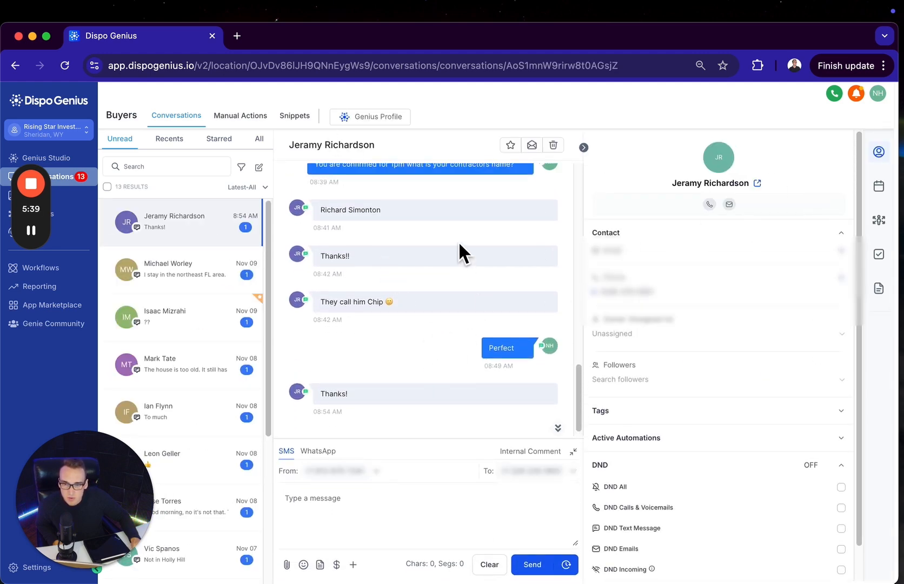
pyautogui.scroll(15, 457, 241)
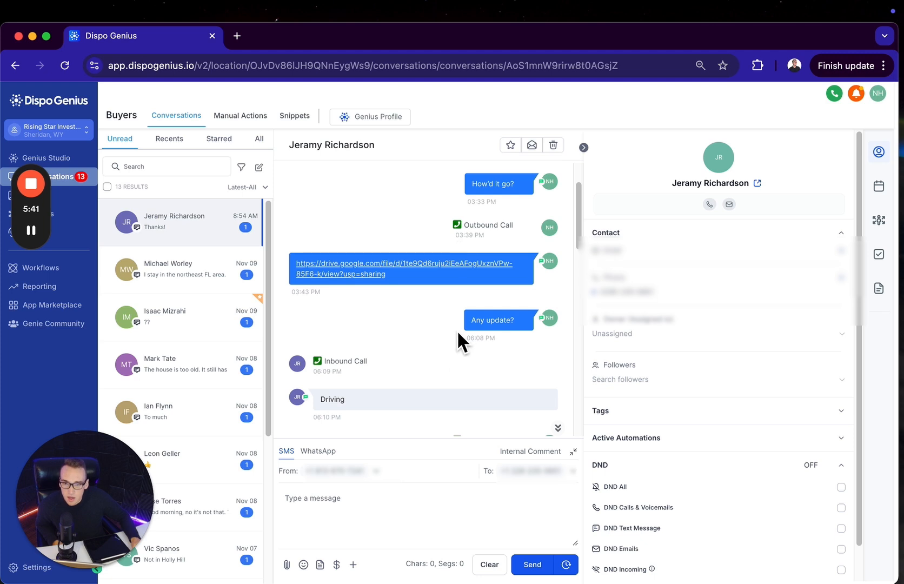
pyautogui.scroll(-15, 458, 333)
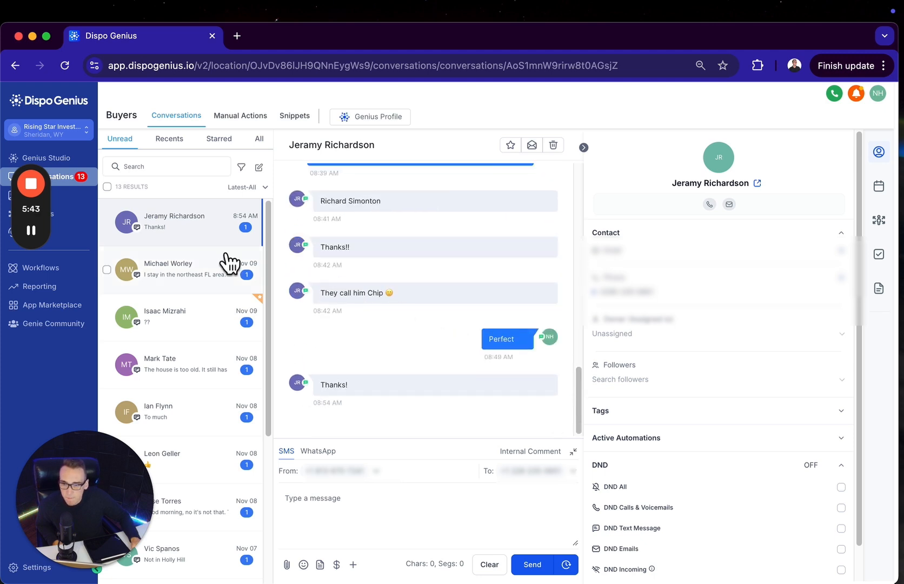
# Open the second unread buyer conversation and read through its deal messages and the buyer's latest reply
pyautogui.click(220, 276)
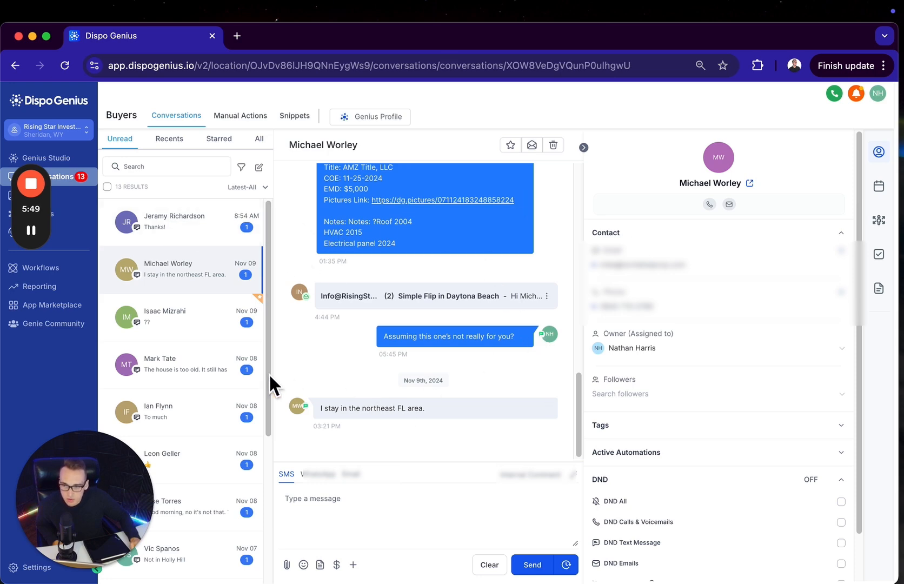
pyautogui.scroll(5, 400, 312)
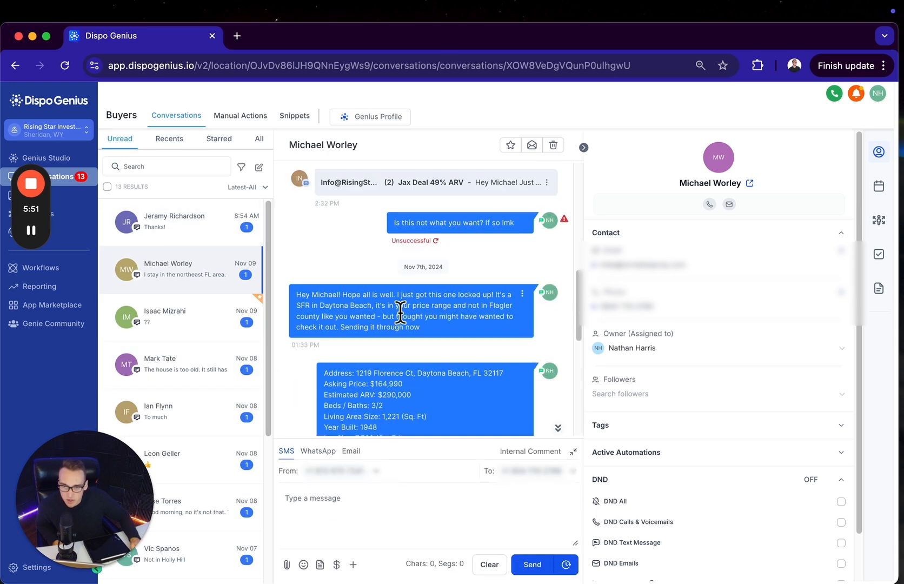
pyautogui.scroll(-10, 400, 312)
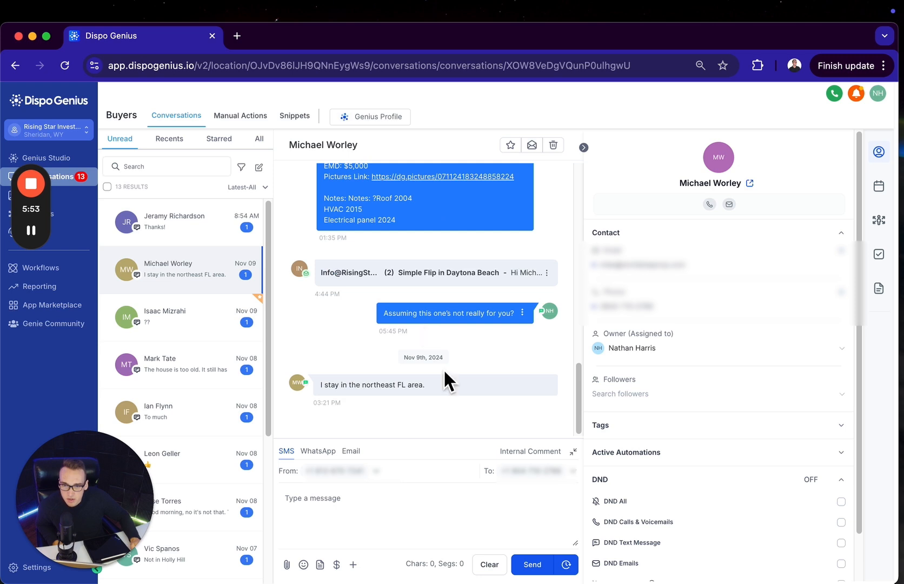
pyautogui.scroll(5, 405, 303)
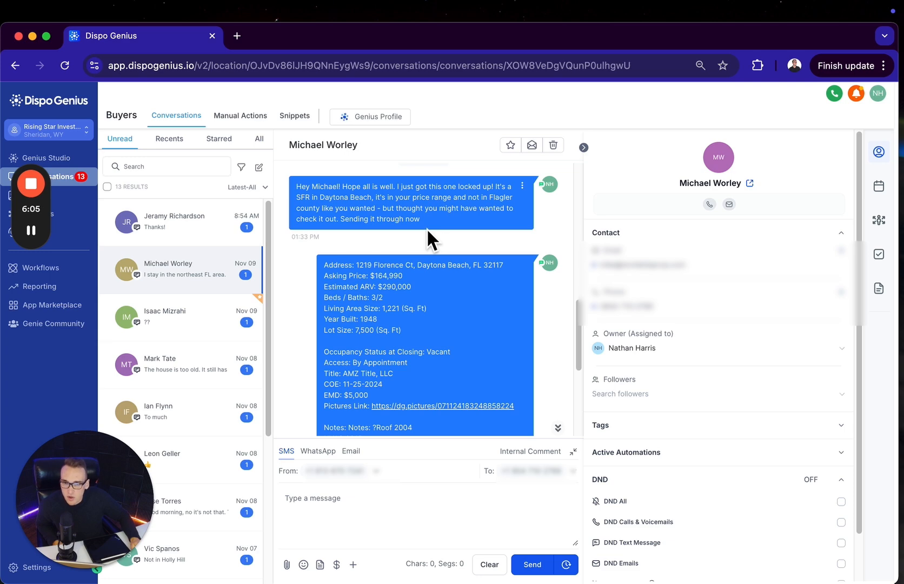
# Highlight the Daytona Beach introduction message, the deal details message and the "Assuming this one's not really for you?" follow-up in the thread
pyautogui.moveTo(426, 227); pyautogui.dragTo(298, 192)
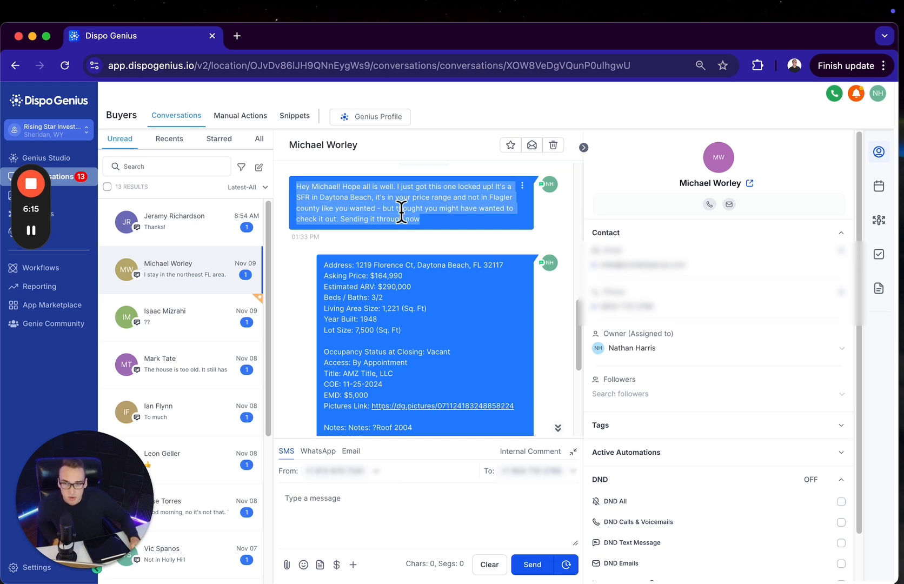
pyautogui.click(448, 242)
pyautogui.scroll(-3, 443, 281)
pyautogui.scroll(2, 441, 308)
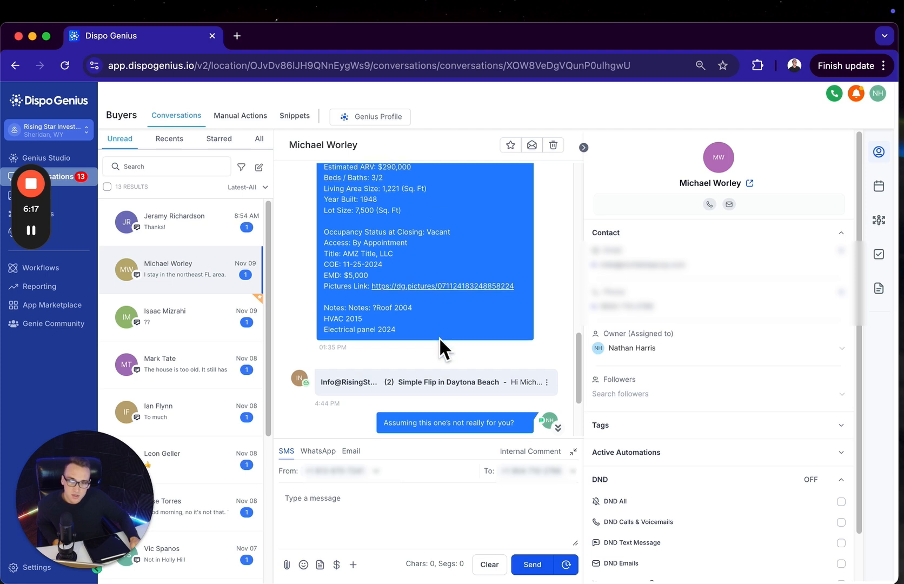
pyautogui.moveTo(412, 344); pyautogui.dragTo(324, 201)
pyautogui.scroll(2, 365, 252)
pyautogui.scroll(-3, 356, 243)
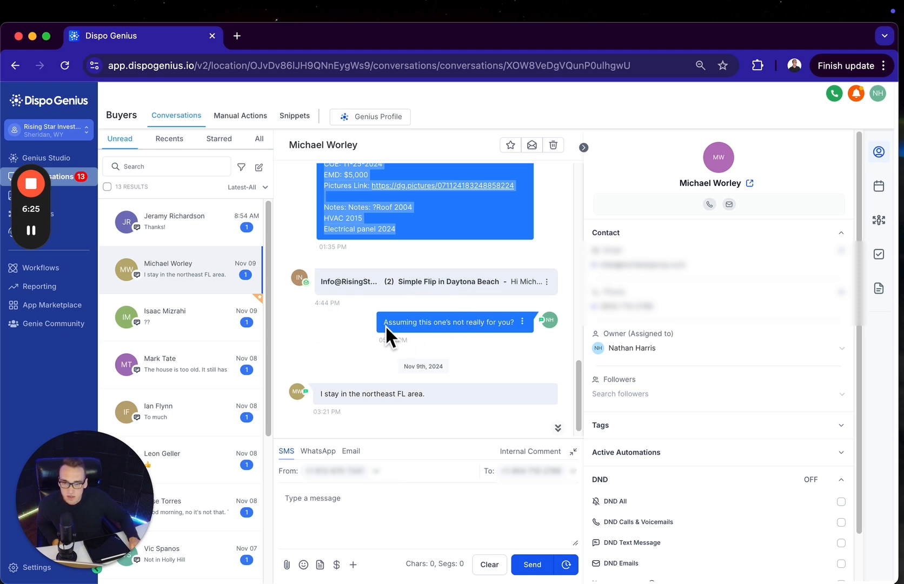
pyautogui.moveTo(385, 325); pyautogui.dragTo(466, 330)
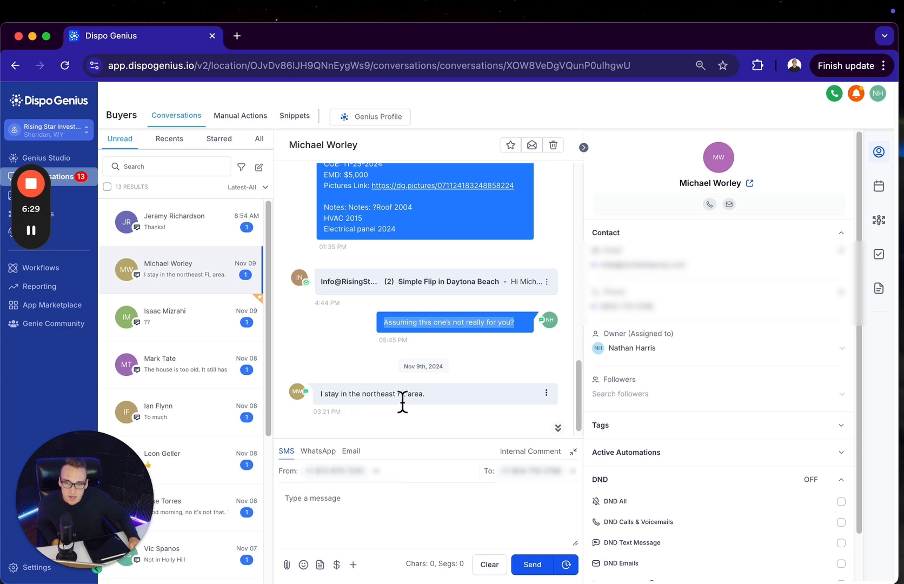
# Open the buyer's Genius Profile, review the Buy Box preferences, and highlight "northeast FL" in the buyer's reply
pyautogui.click(374, 118)
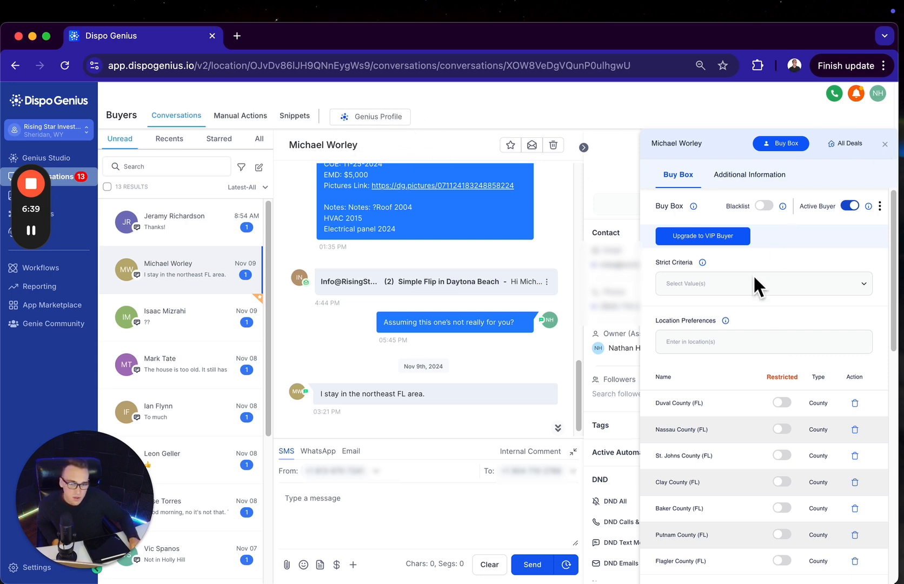
pyautogui.scroll(-10, 754, 285)
pyautogui.scroll(5, 766, 414)
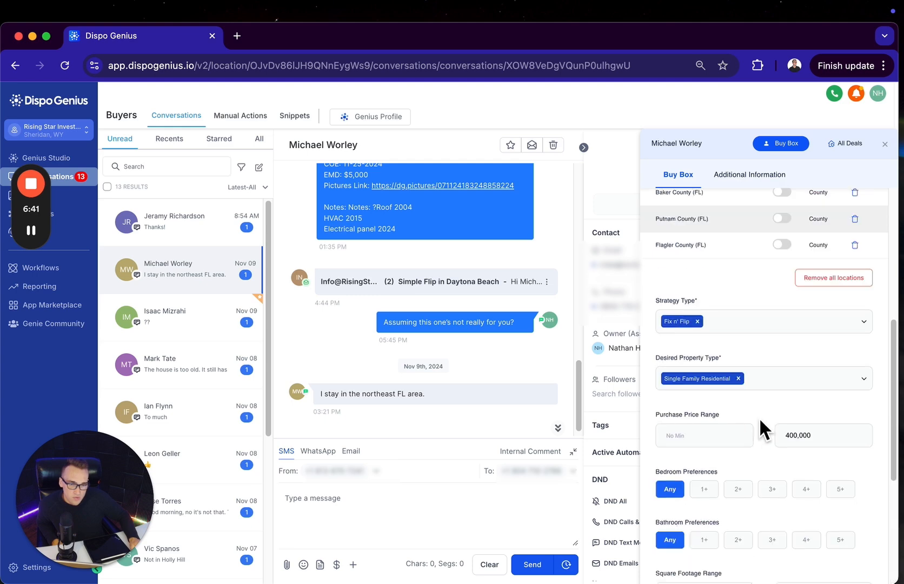
pyautogui.scroll(5, 768, 386)
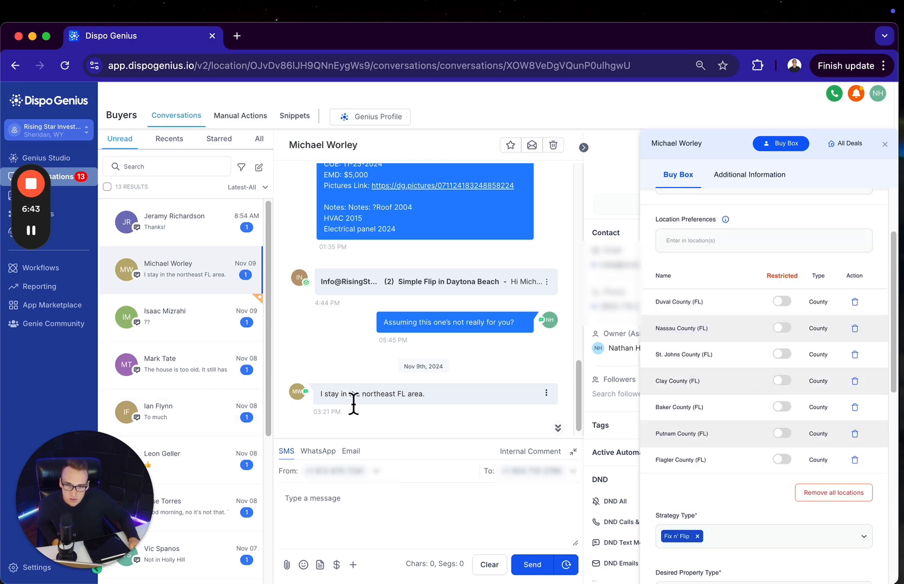
pyautogui.moveTo(361, 395); pyautogui.dragTo(408, 397)
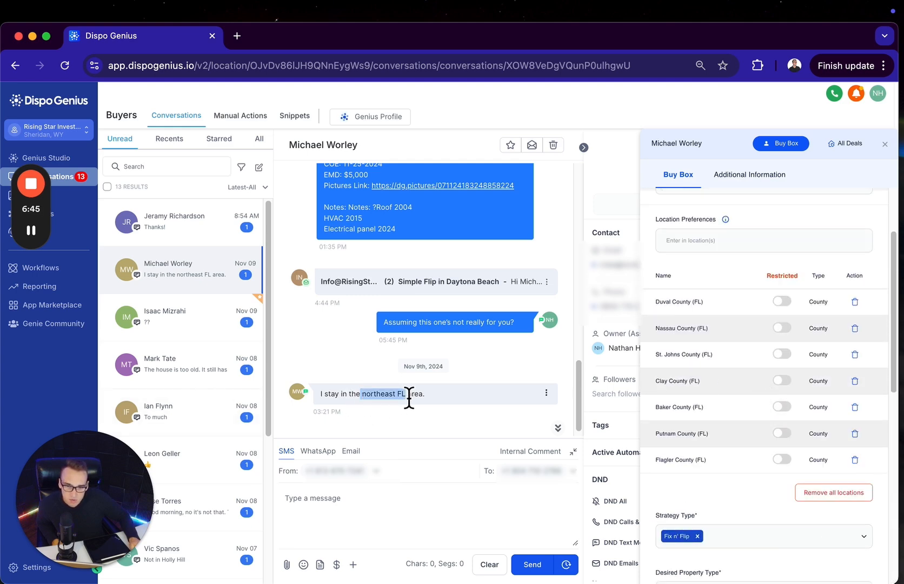
# Open ChatGPT in a new browser tab, ask "what counties are in the northeast FL area", and read the answer
pyautogui.click(238, 38)
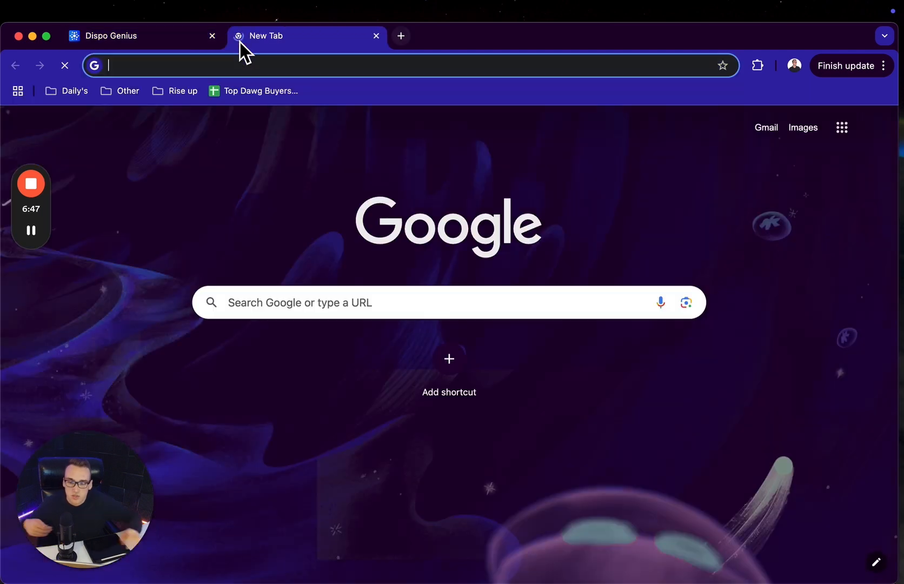
pyautogui.write('chat')
pyautogui.press('Return')
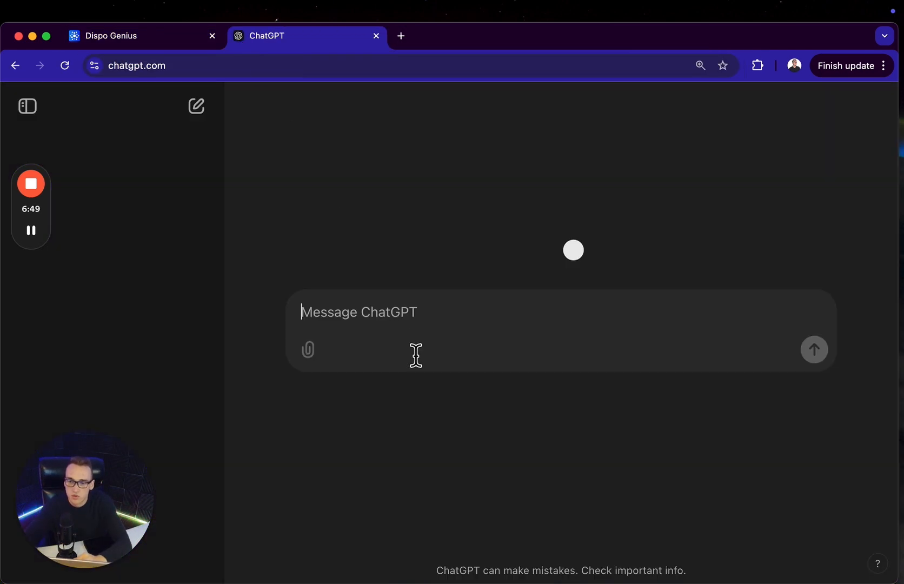
pyautogui.write('what co')
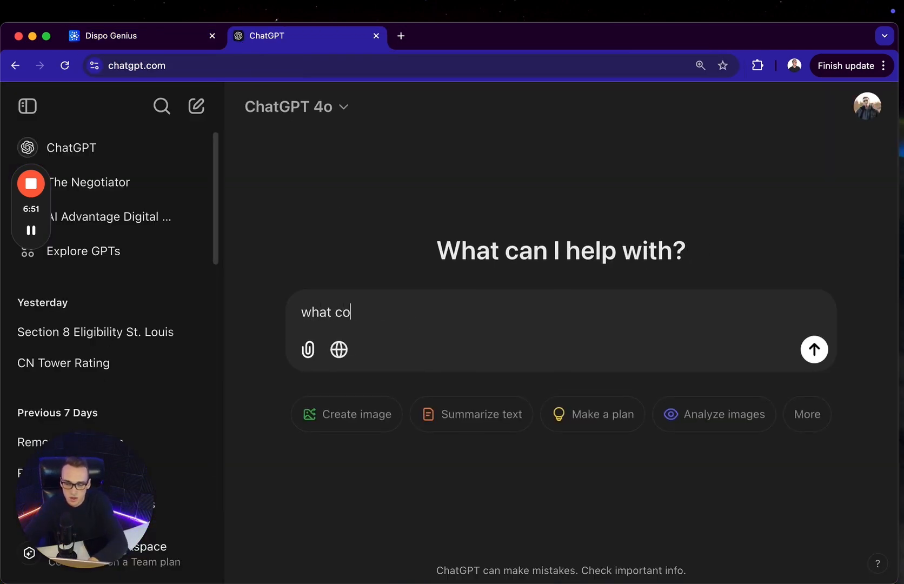
pyautogui.write('unties')
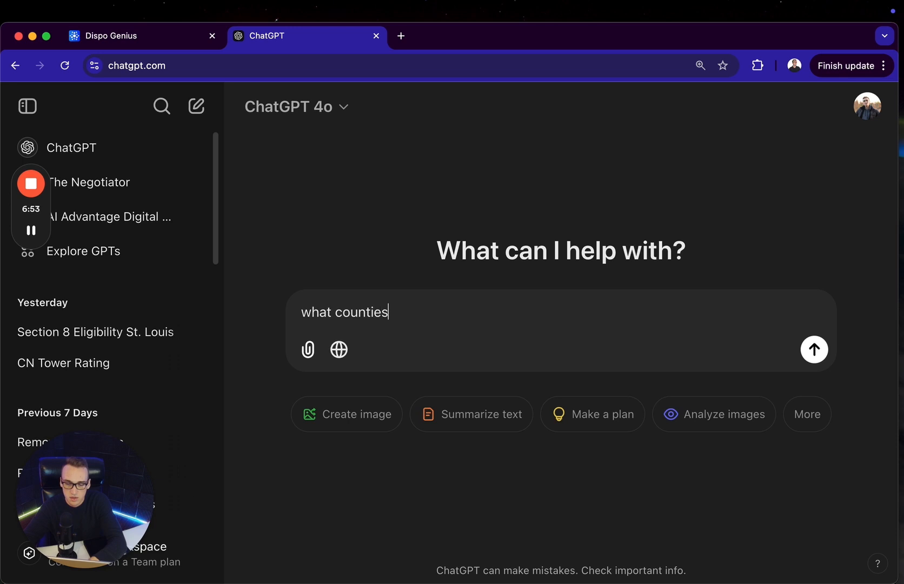
pyautogui.write(' are in the')
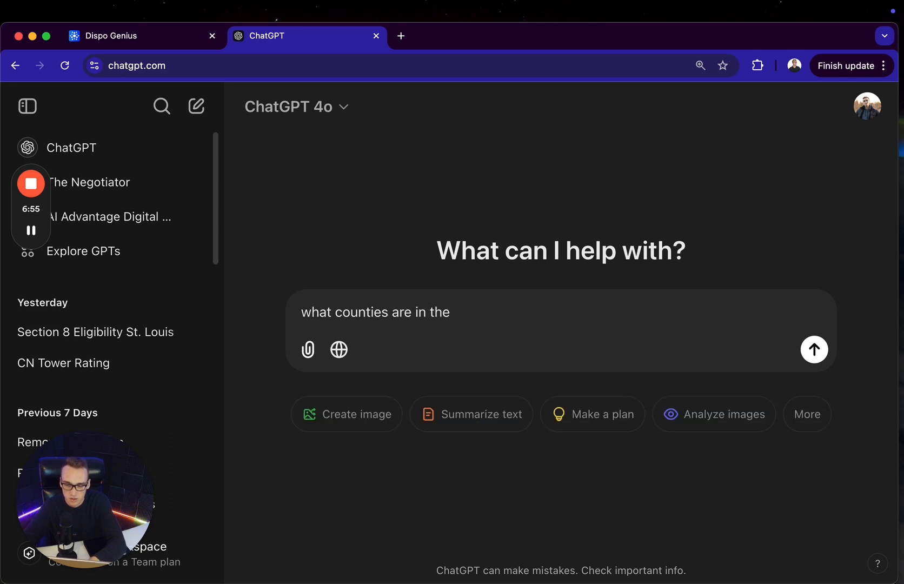
pyautogui.write('  northeast FL')
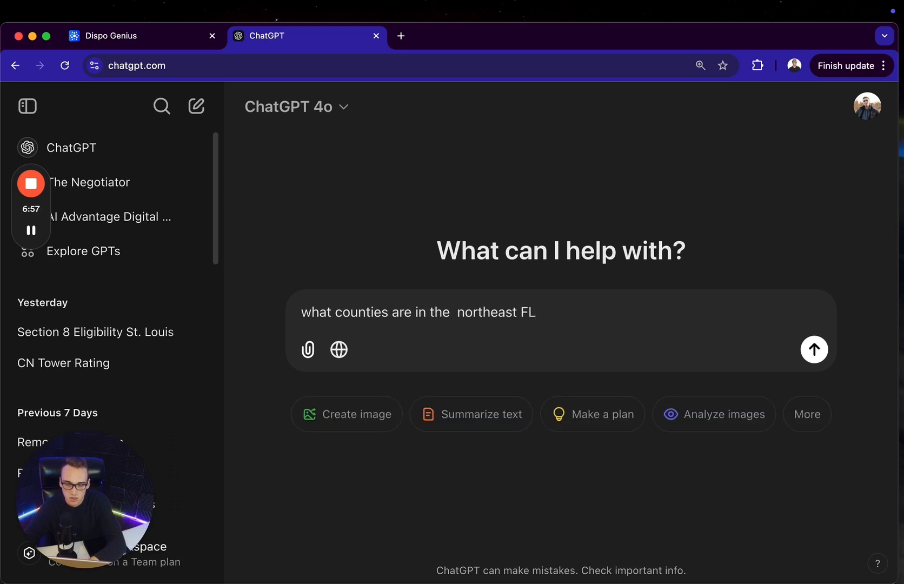
pyautogui.write(' area')
pyautogui.press('Return')
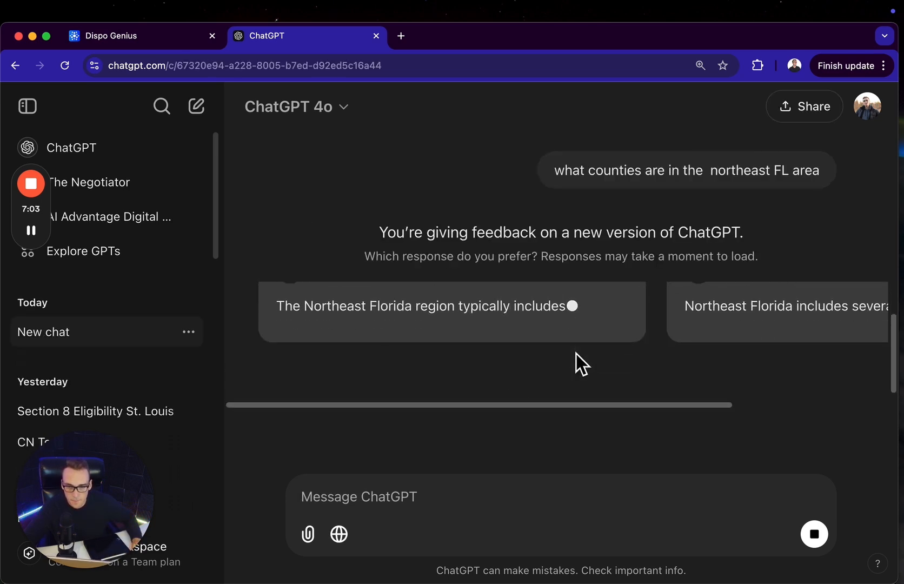
pyautogui.scroll(-2, 469, 368)
pyautogui.scroll(-3, 468, 368)
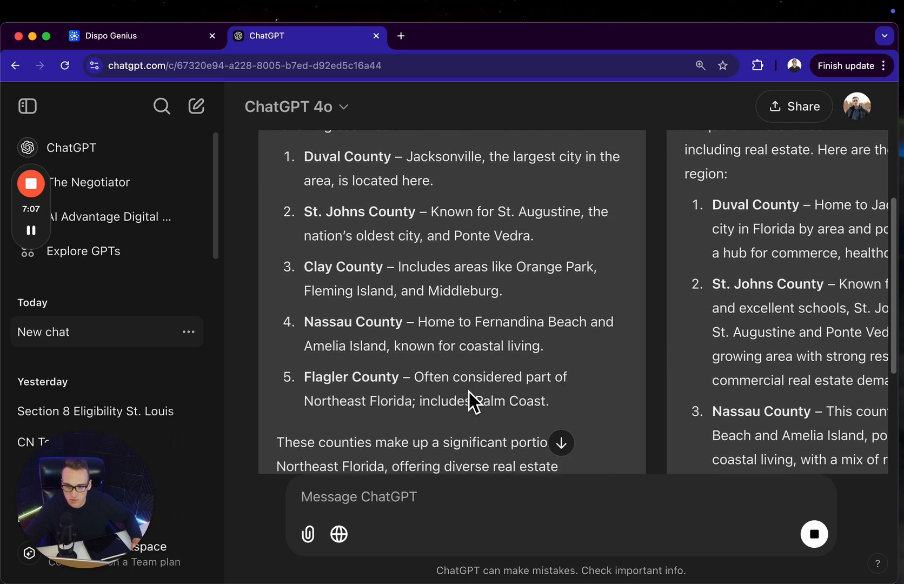
# Switch back to Dispo Genius and remove Baker County (FL) and Putnam County (FL) from the buyer's location preferences
pyautogui.click(160, 37)
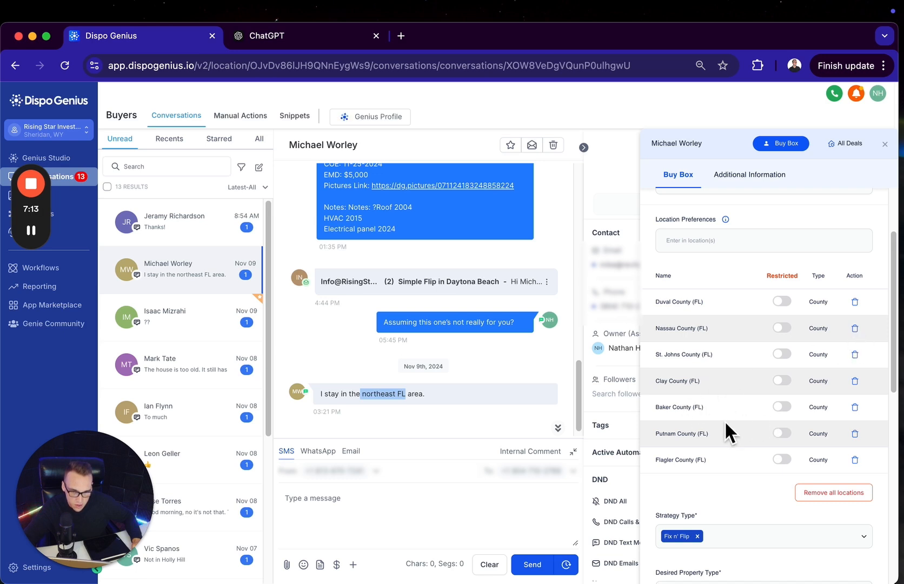
pyautogui.click(853, 407)
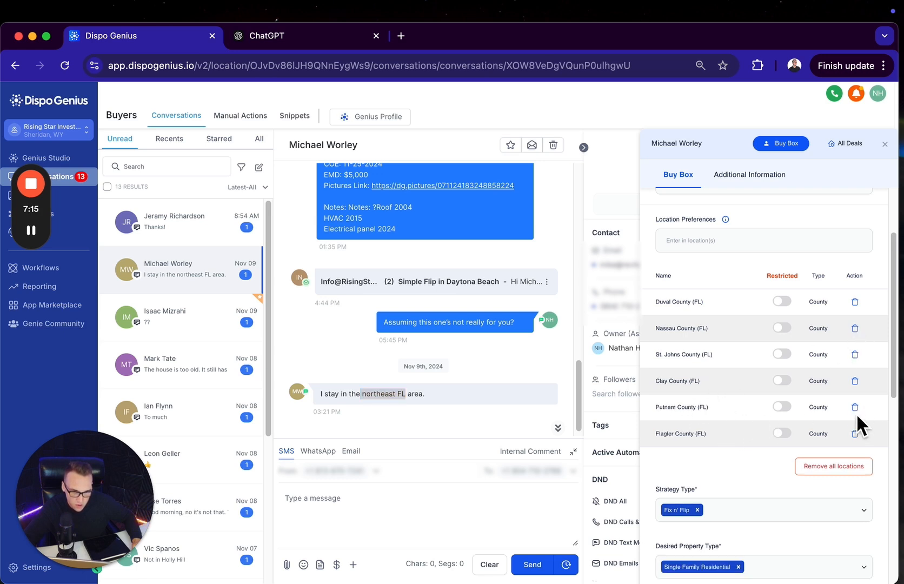
pyautogui.click(852, 409)
# Review the remaining Buy Box settings and add Strict Locations to the buyer's Strict Criteria
pyautogui.scroll(-5, 760, 390)
pyautogui.scroll(6, 755, 388)
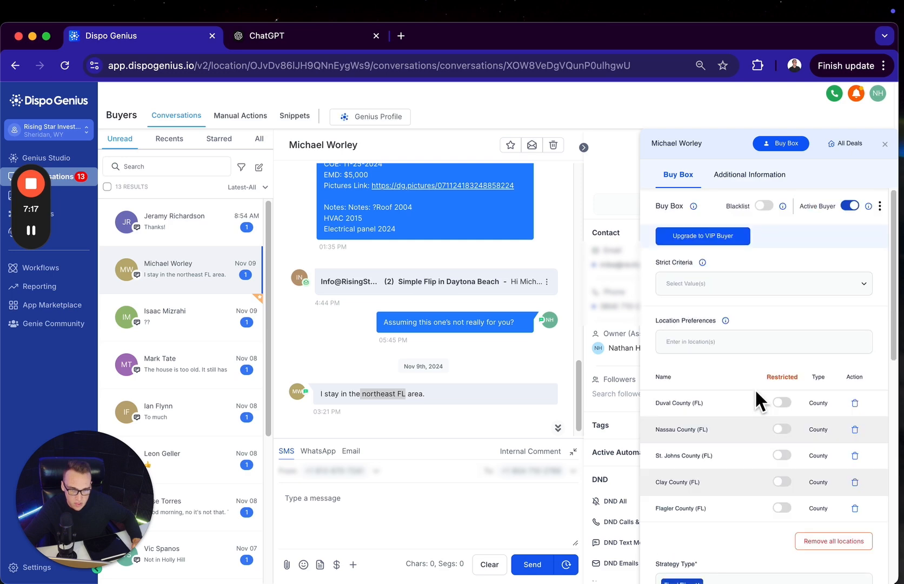
pyautogui.scroll(-5, 761, 433)
pyautogui.scroll(5, 760, 483)
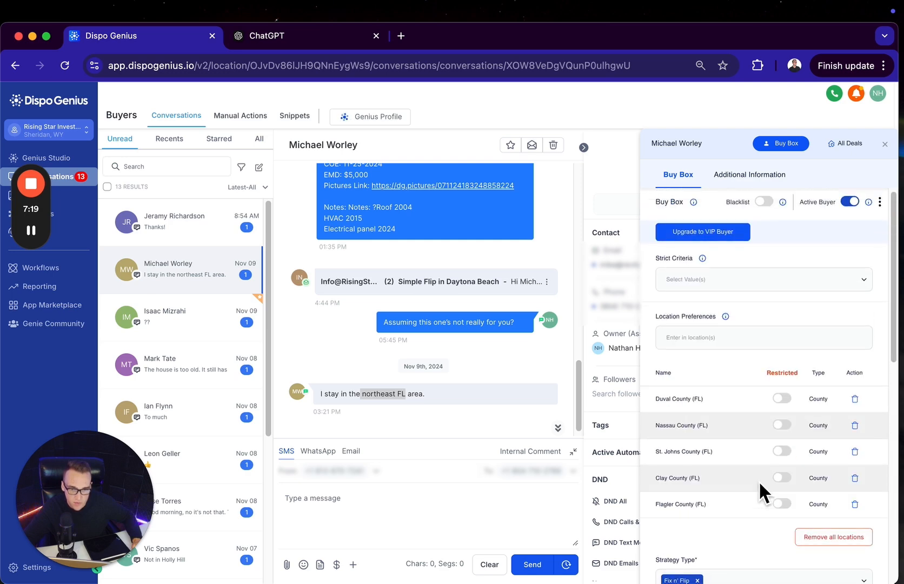
pyautogui.scroll(-1, 758, 481)
pyautogui.scroll(1, 757, 441)
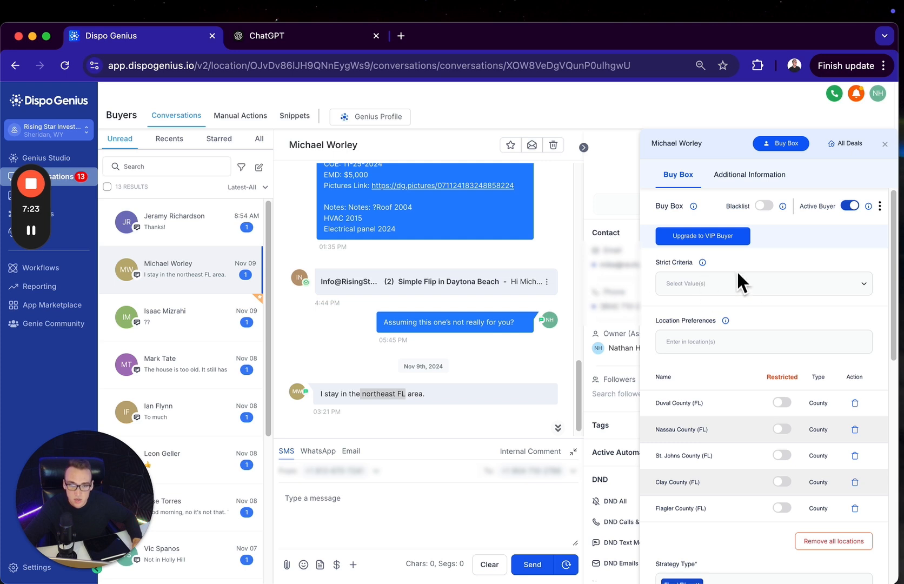
pyautogui.click(745, 292)
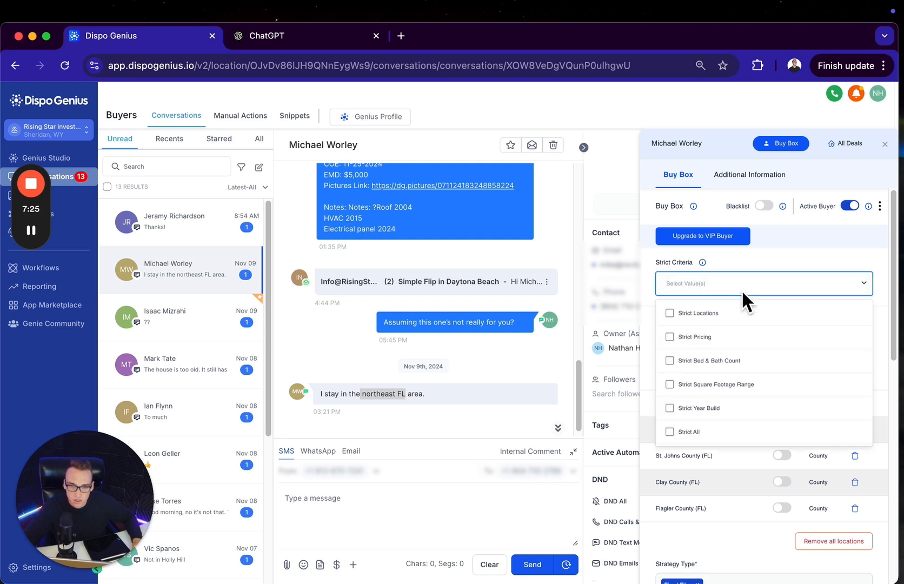
pyautogui.click(713, 313)
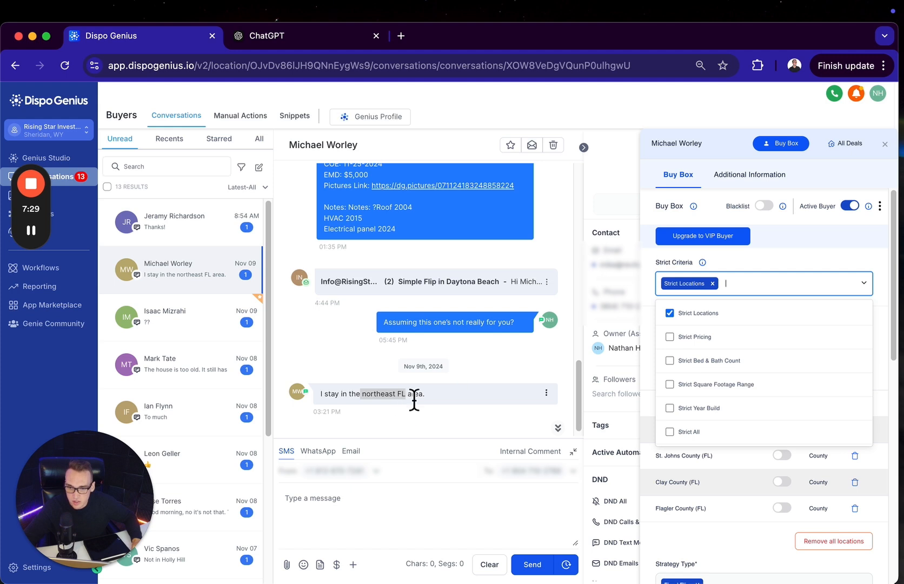
# Try adding Strict Pricing and Strict Bed & Bath Count to the buyer's Strict Criteria, removing each one again
pyautogui.click(761, 276)
pyautogui.click(760, 282)
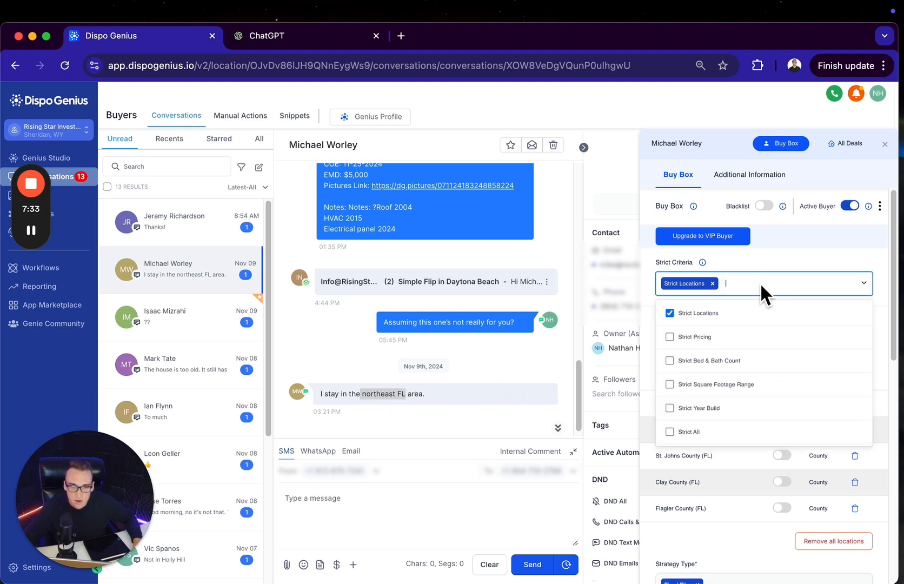
pyautogui.click(708, 346)
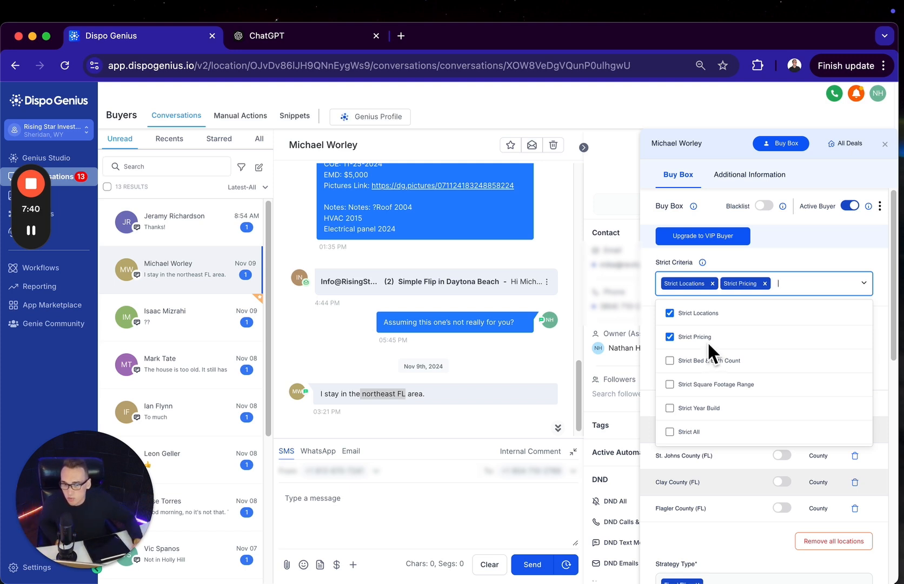
pyautogui.click(765, 284)
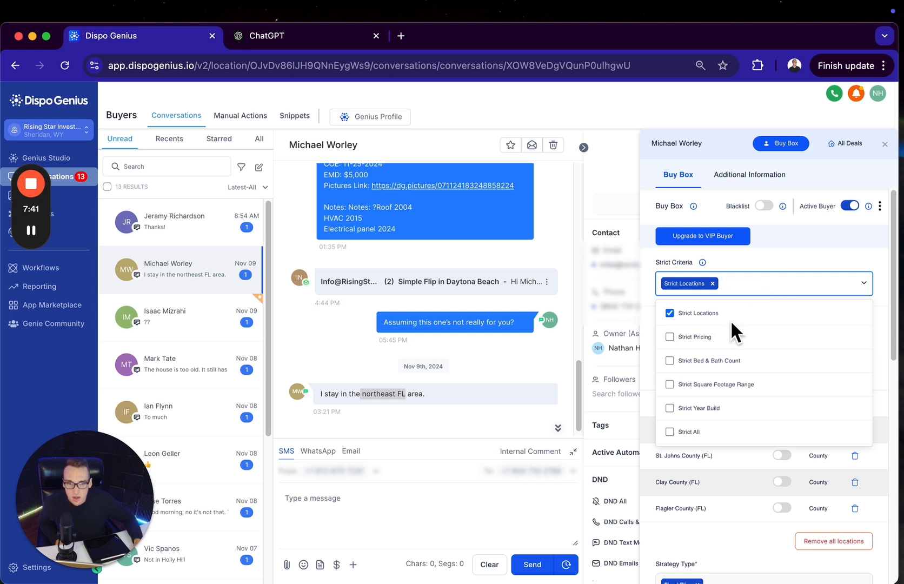
pyautogui.click(701, 362)
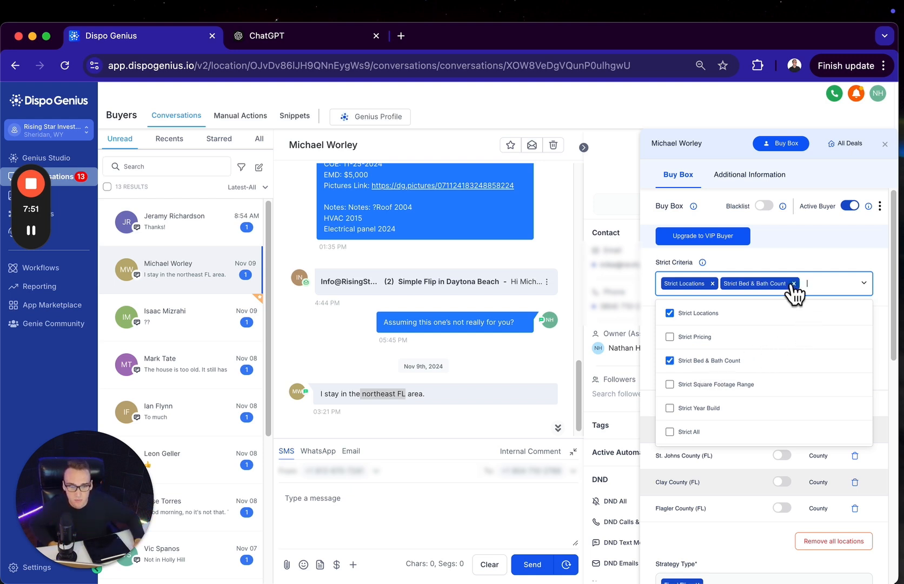
pyautogui.click(794, 284)
# Try Strict Square Footage Range and Strict Year Build in the Strict Criteria, and clear both so only Strict Locations is selected
pyautogui.click(725, 385)
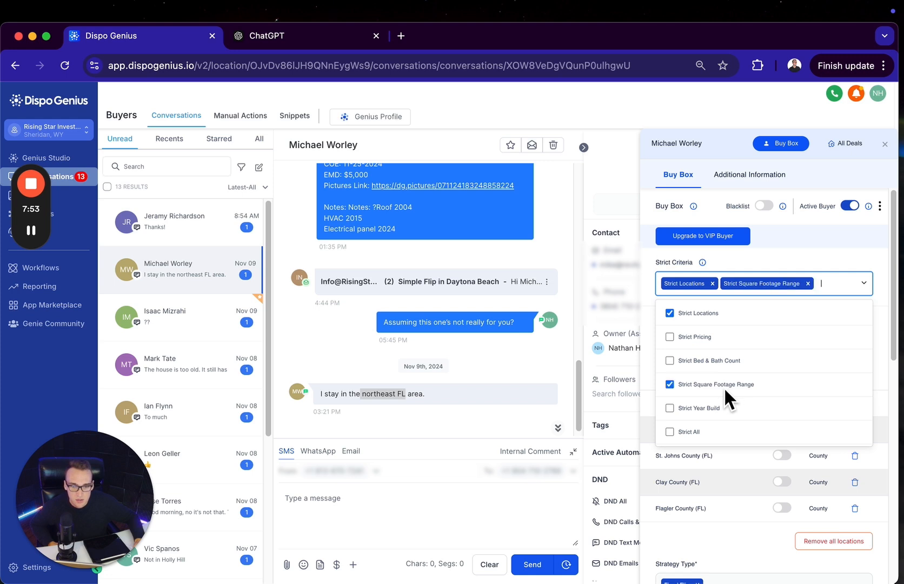
pyautogui.click(703, 412)
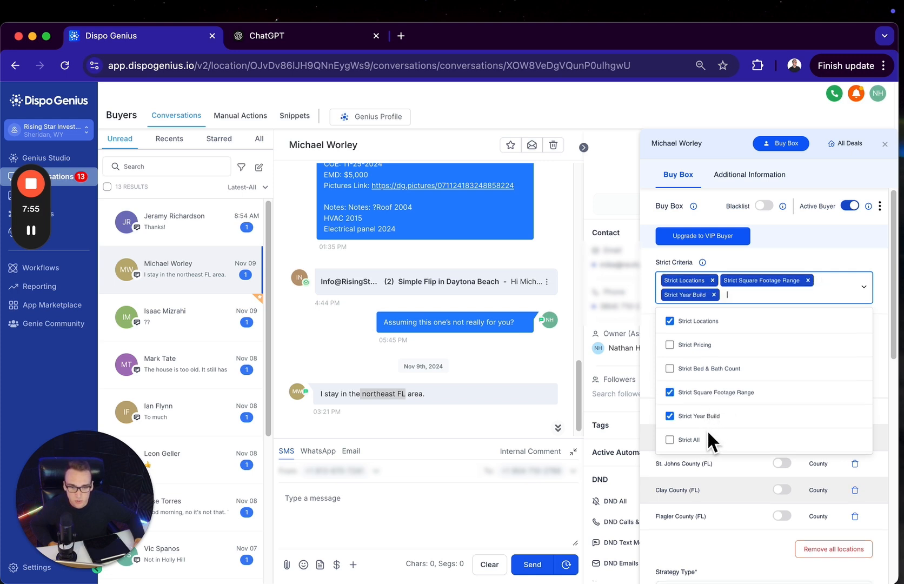
pyautogui.click(698, 435)
pyautogui.click(693, 432)
pyautogui.click(688, 412)
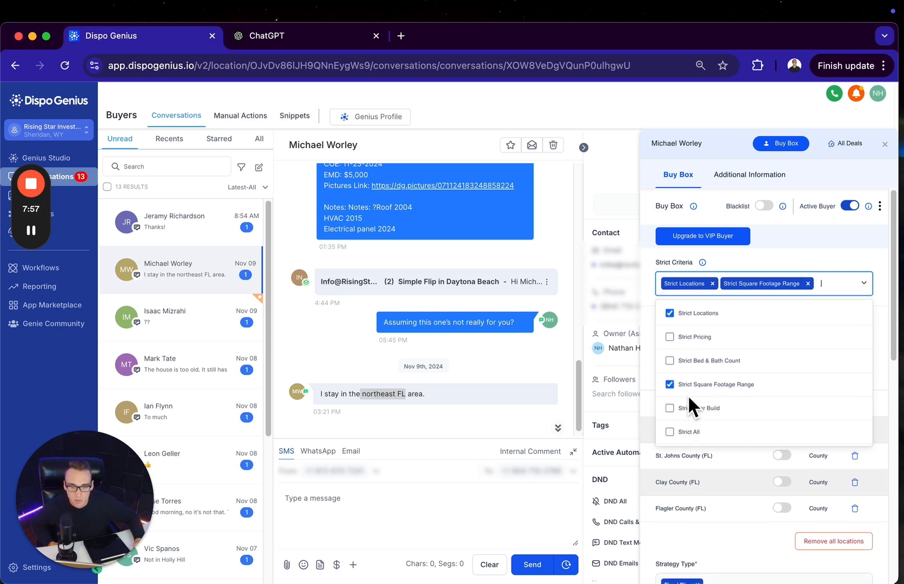
pyautogui.click(687, 384)
pyautogui.click(755, 265)
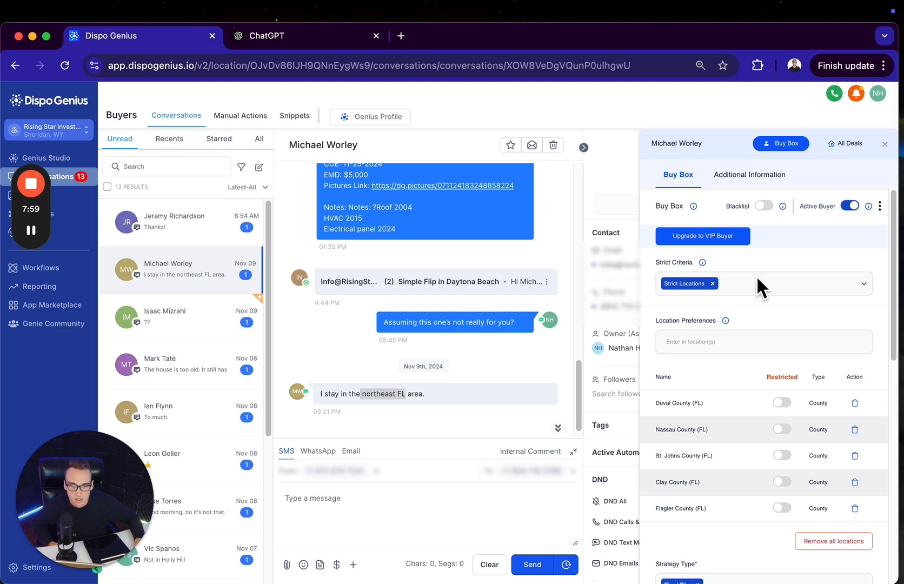
# Add zip code 32209 (Jacksonville, FL) to the buyer's location preferences and mark it as Restricted
pyautogui.scroll(-2, 736, 335)
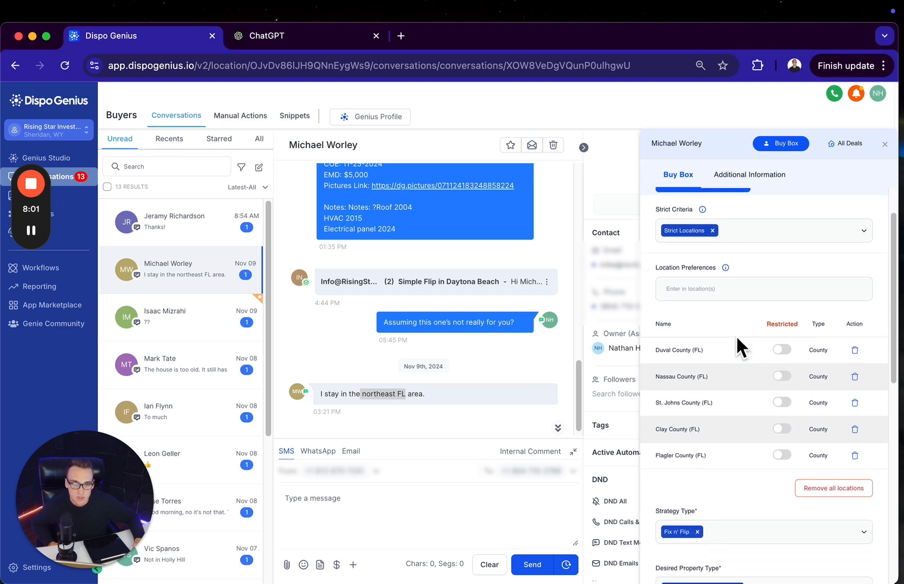
pyautogui.click(738, 295)
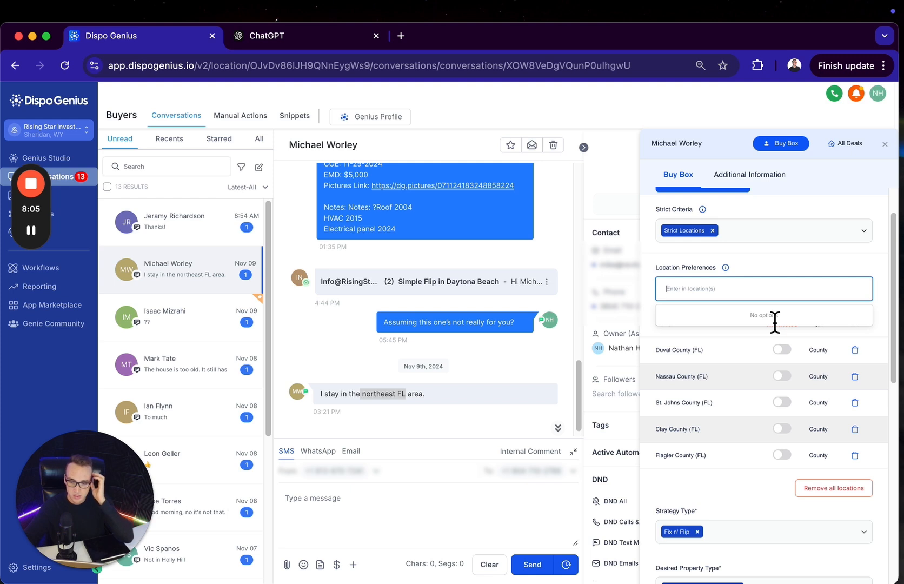
pyautogui.write('33')
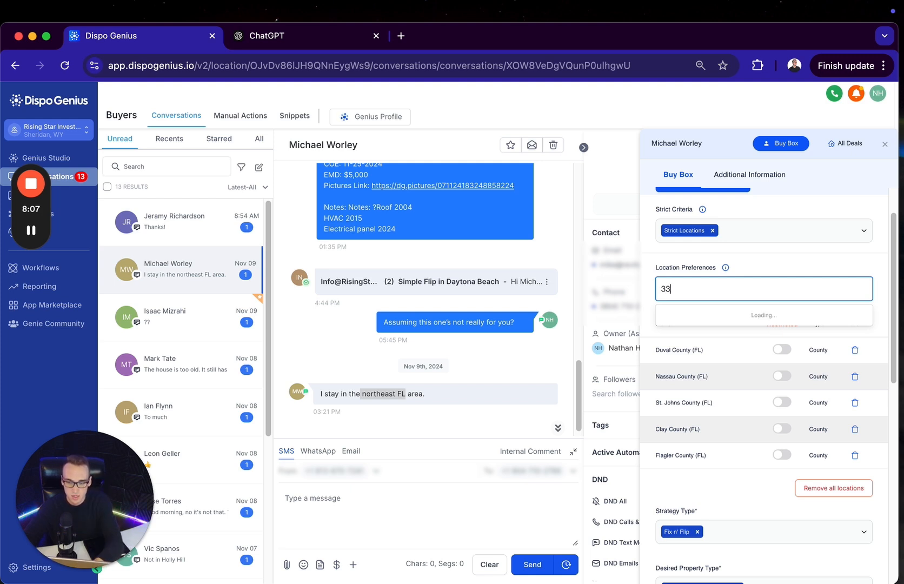
pyautogui.write('220')
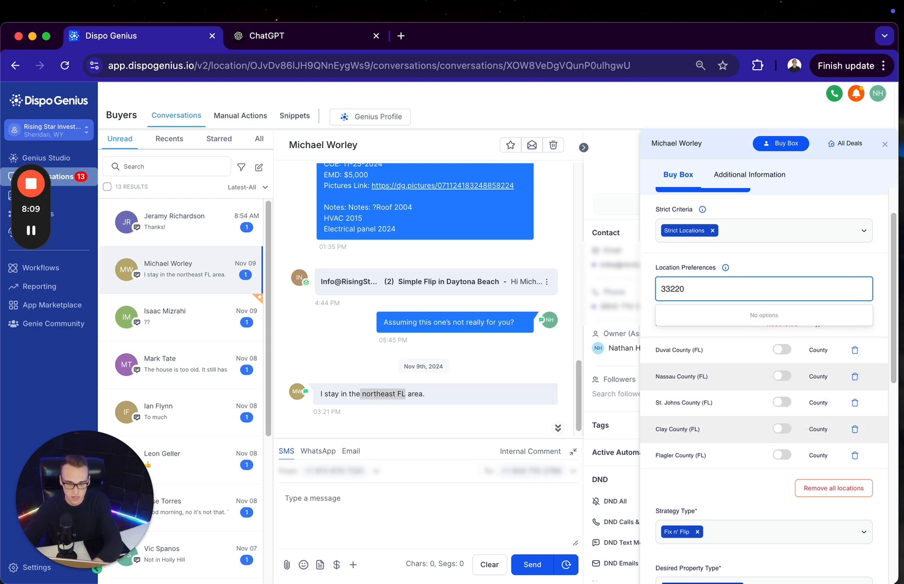
pyautogui.write('9')
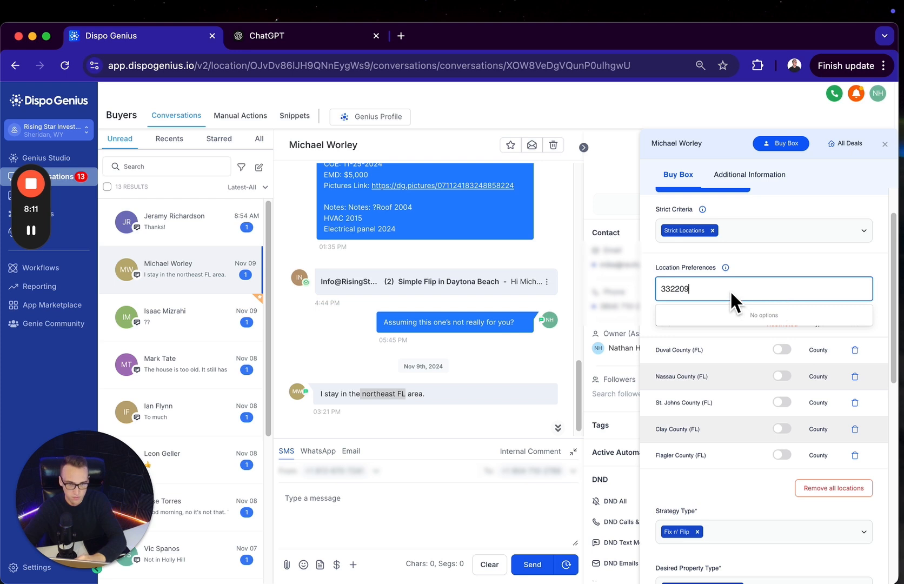
pyautogui.click(672, 295)
pyautogui.press('BackSpace')
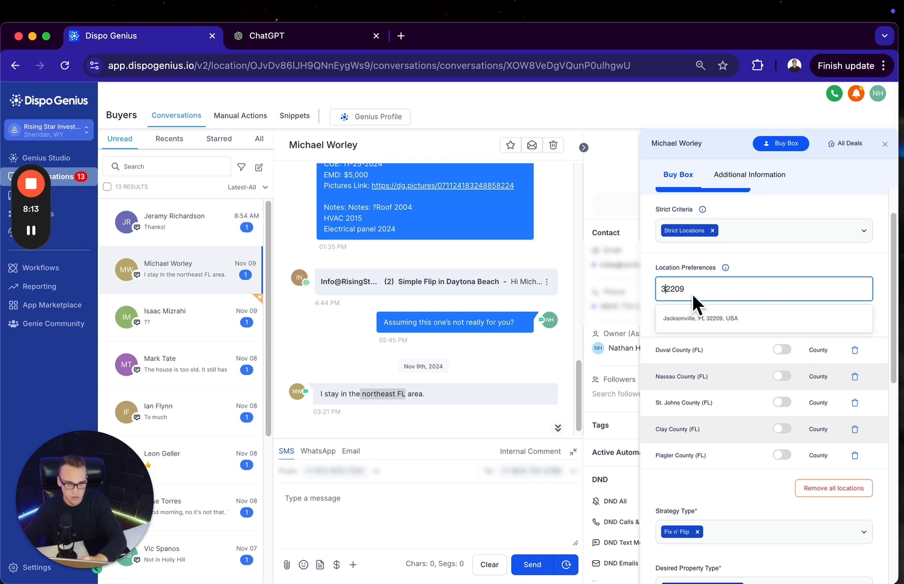
pyautogui.click(719, 314)
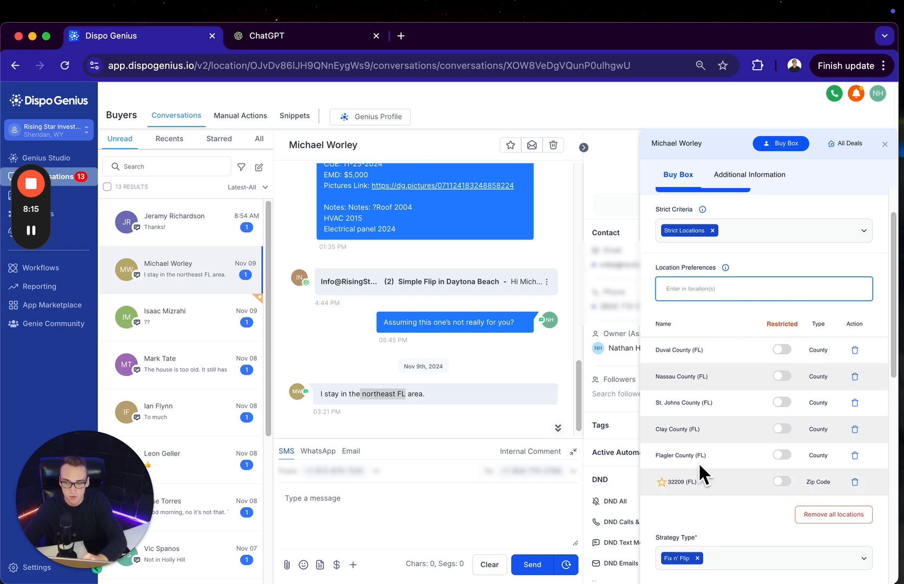
pyautogui.click(779, 482)
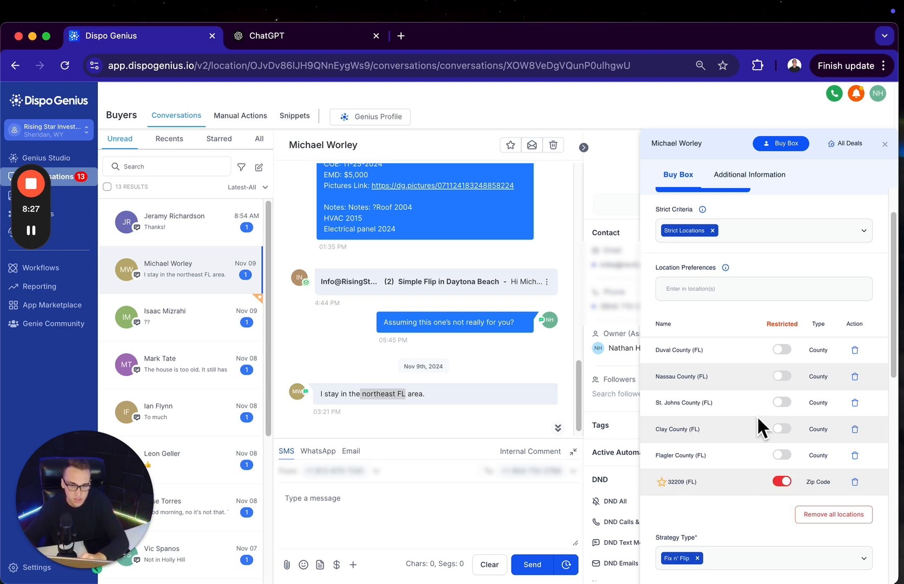
# Add the city of Jacksonville (FL) to the location preferences and mark it as Restricted
pyautogui.click(714, 288)
pyautogui.write('k')
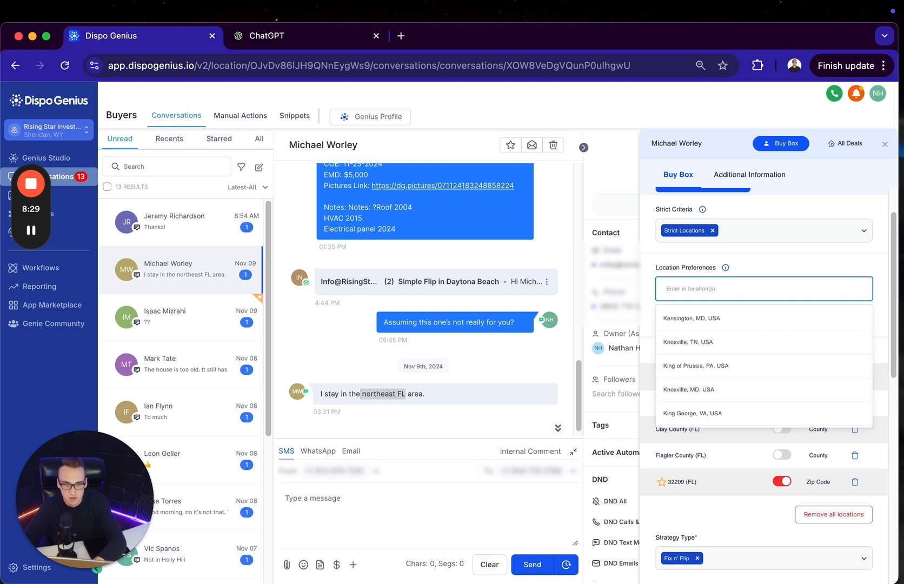
pyautogui.write('jackson')
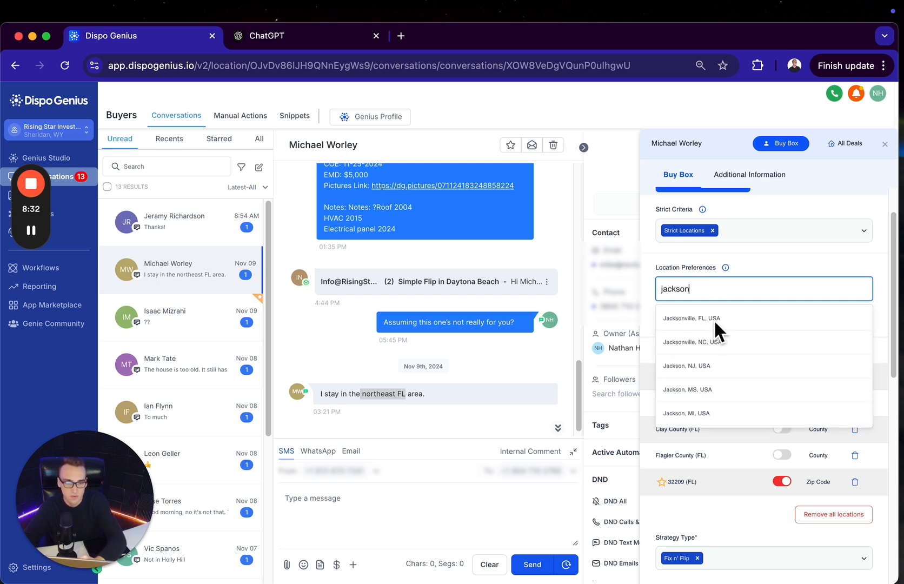
pyautogui.click(714, 318)
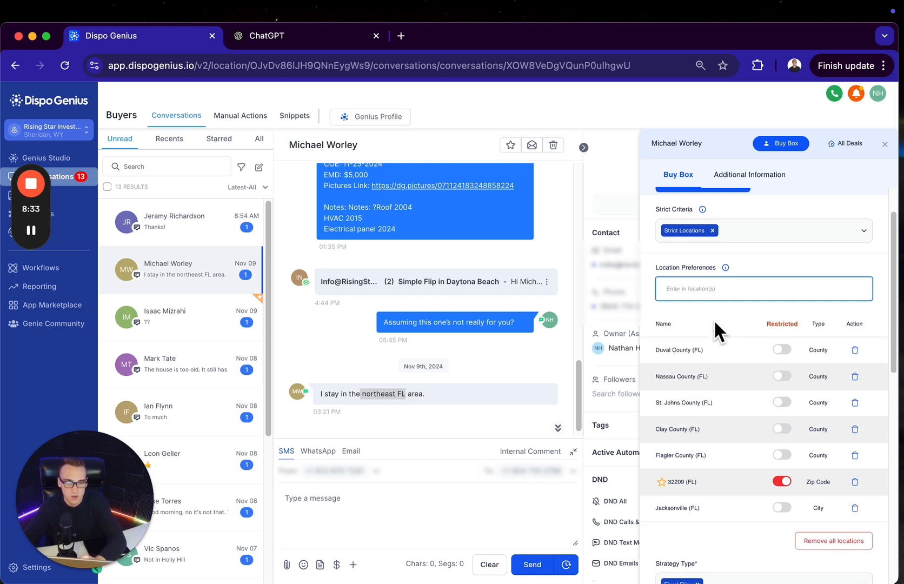
pyautogui.click(781, 506)
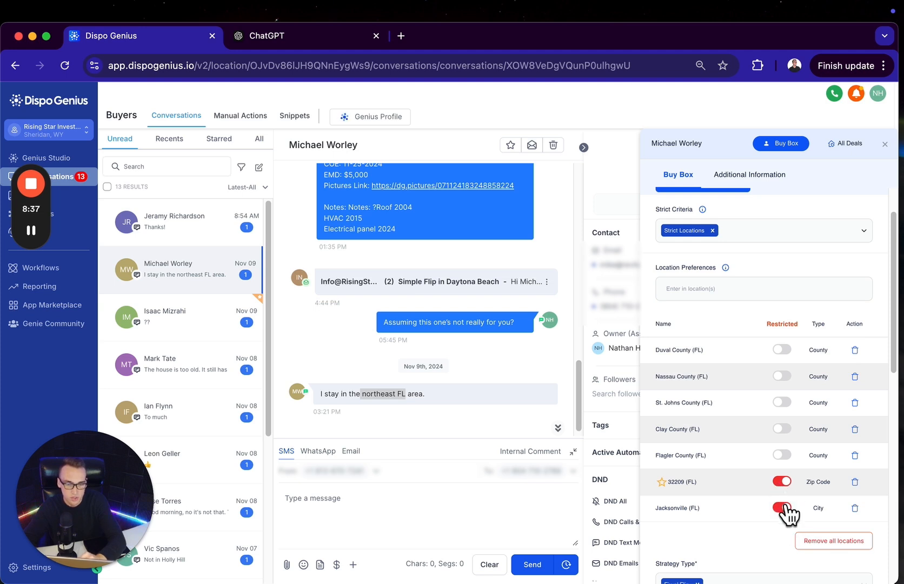
# Turn off Restricted for Jacksonville (FL) and zip code 32209, and delete Jacksonville from the location preferences
pyautogui.click(781, 506)
pyautogui.click(782, 480)
pyautogui.click(855, 508)
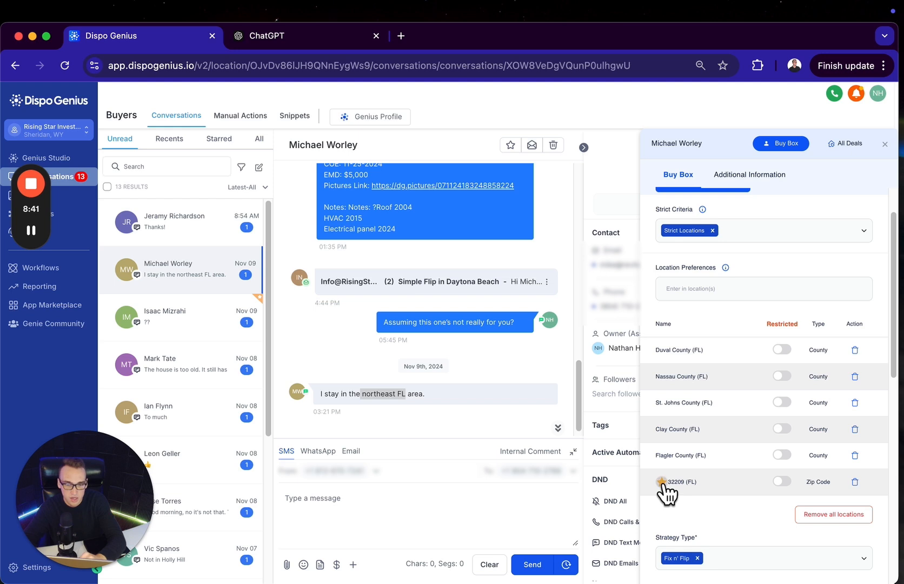
# Star zip code 32209 in the location preferences and delete it from the list
pyautogui.click(660, 480)
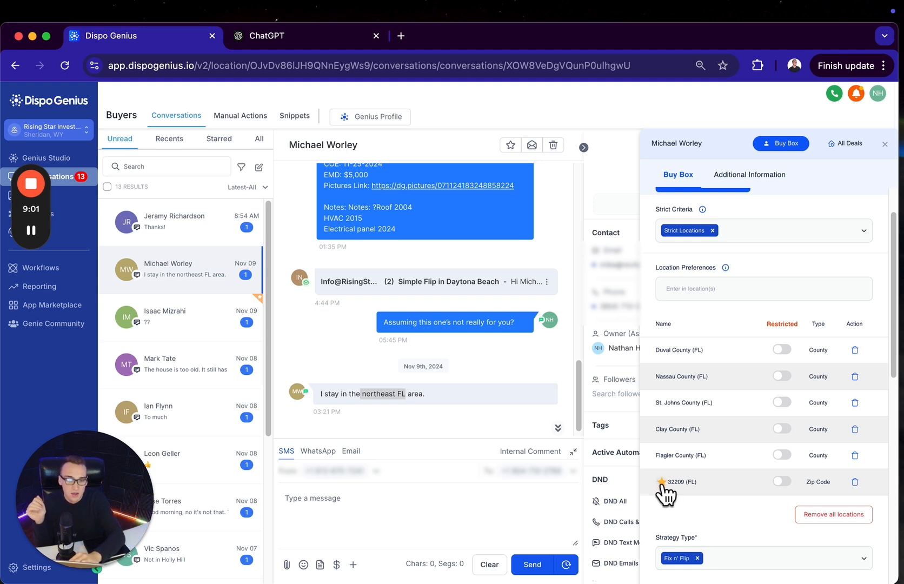
pyautogui.click(854, 482)
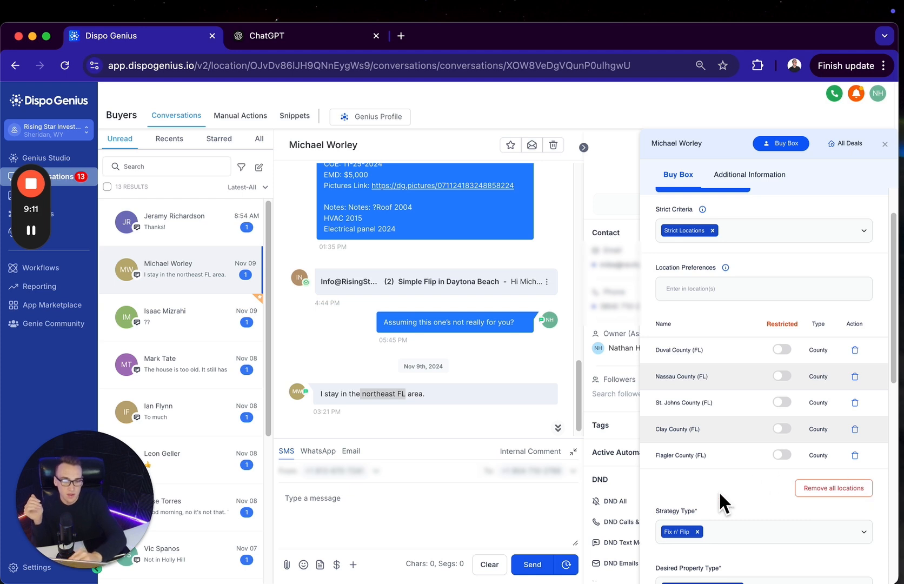
# Examine the available Strategy Type and Desired Property Type options in the buyer's Buy Box
pyautogui.scroll(-3, 719, 493)
pyautogui.scroll(-1, 718, 491)
pyautogui.click(740, 292)
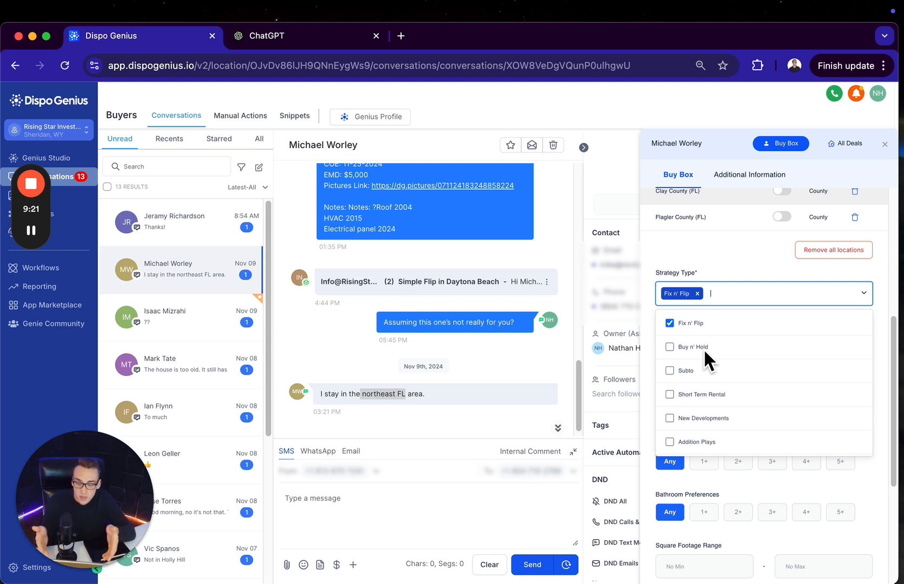
pyautogui.click(716, 268)
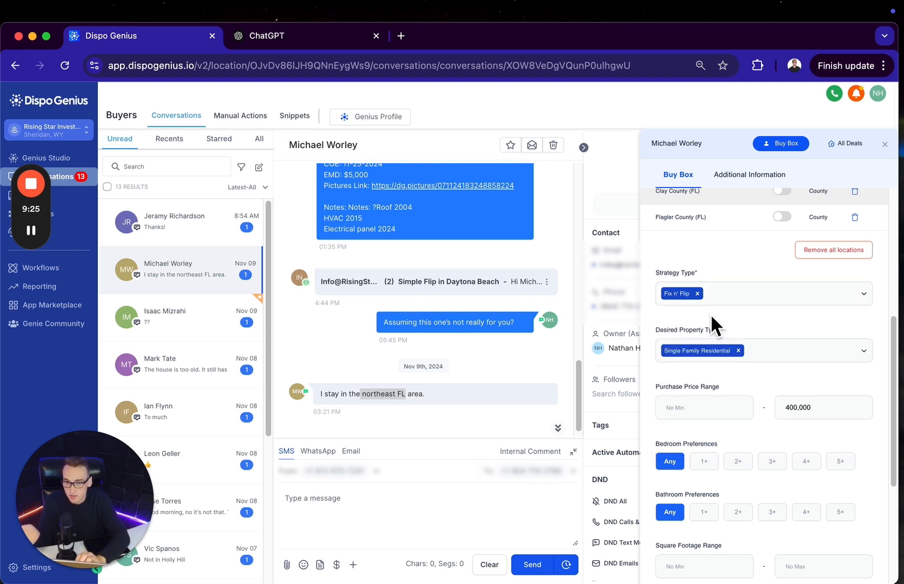
pyautogui.scroll(-2, 711, 317)
pyautogui.click(776, 300)
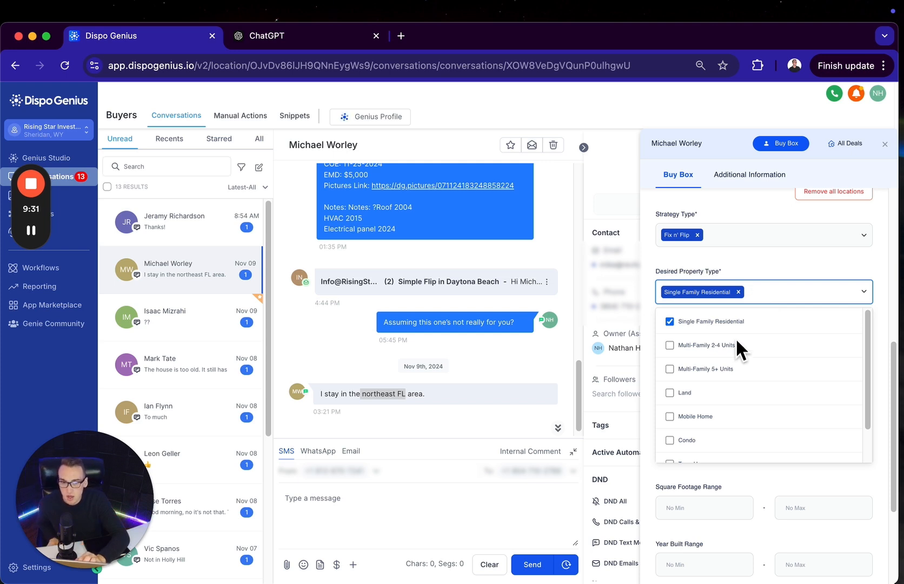
pyautogui.scroll(-1, 706, 344)
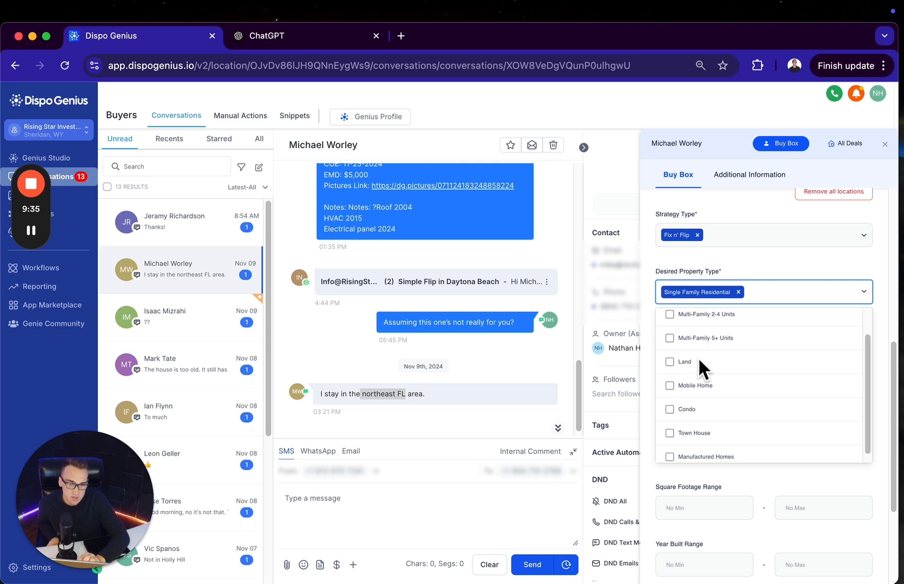
pyautogui.scroll(-1, 698, 357)
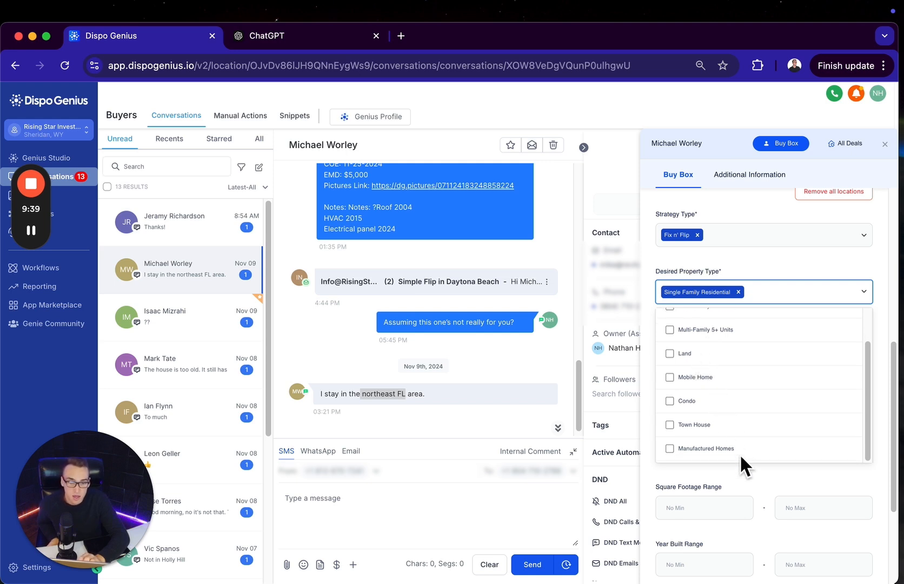
pyautogui.click(752, 478)
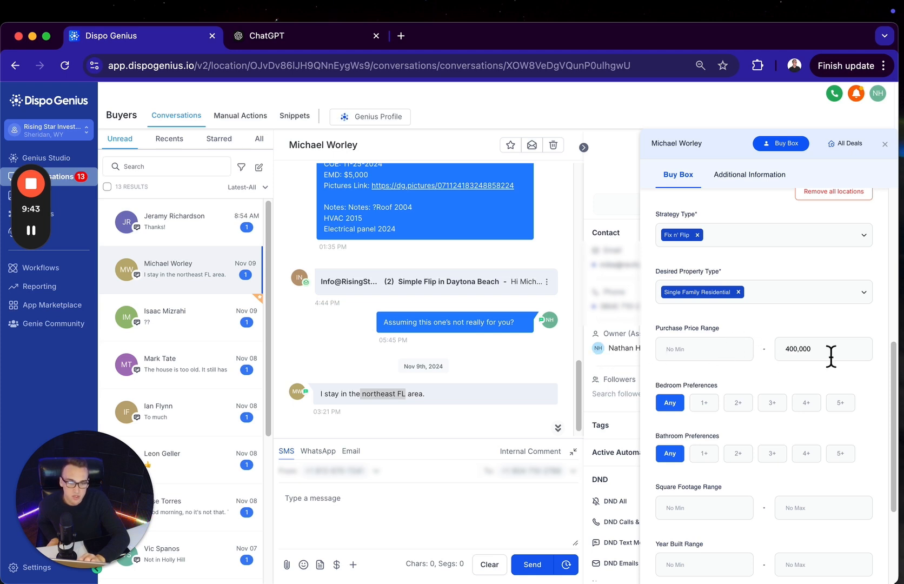
# Review the Purchase Price Range, bedroom, bathroom, square footage and year built criteria in the buyer's Buy Box
pyautogui.moveTo(831, 355); pyautogui.dragTo(759, 349)
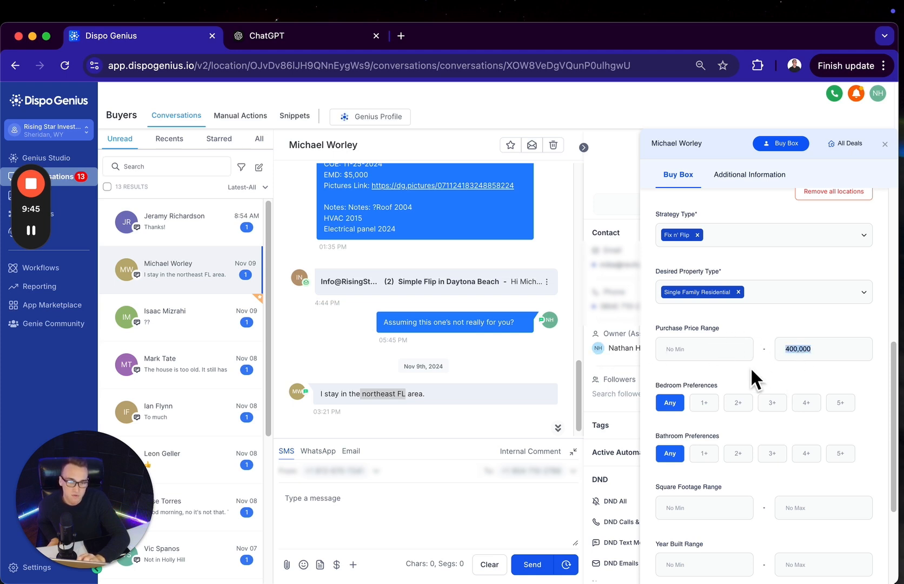
pyautogui.scroll(-2, 700, 395)
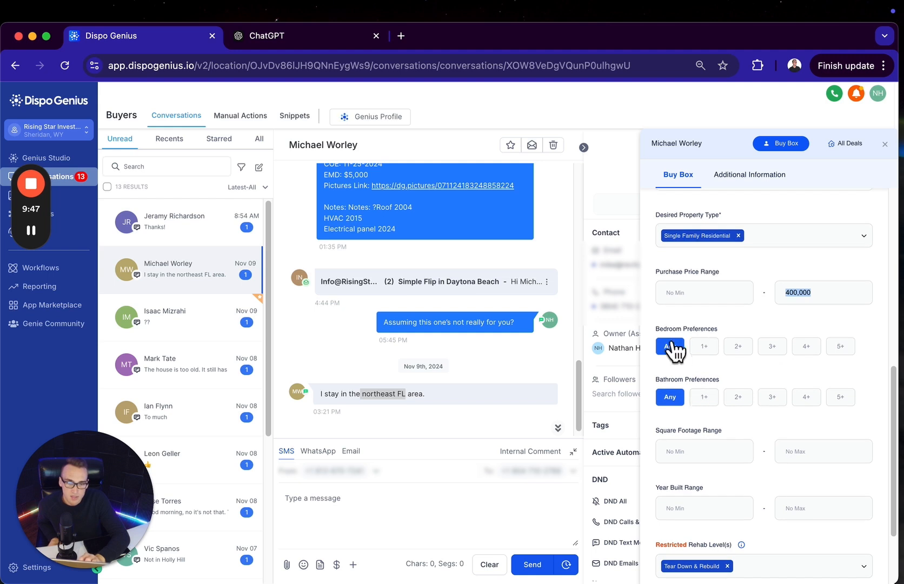
pyautogui.scroll(-2, 673, 406)
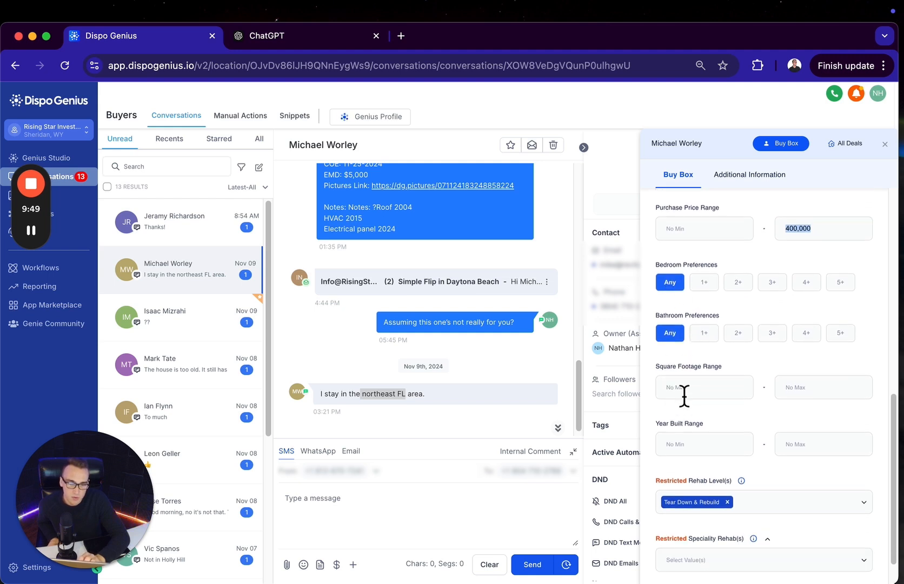
pyautogui.scroll(-2, 759, 412)
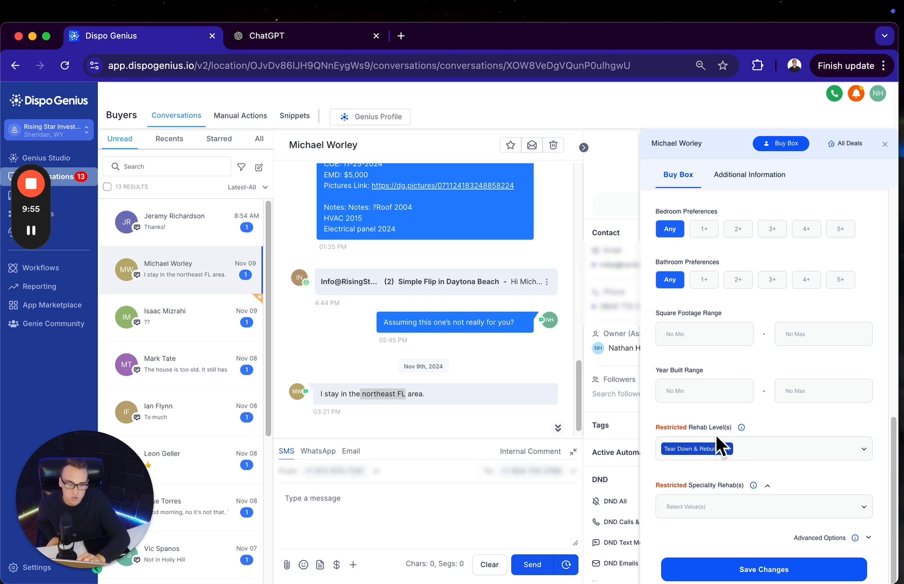
# Examine the available Restricted Rehab Level options and the information about that criterion
pyautogui.click(760, 444)
pyautogui.click(766, 428)
pyautogui.click(760, 445)
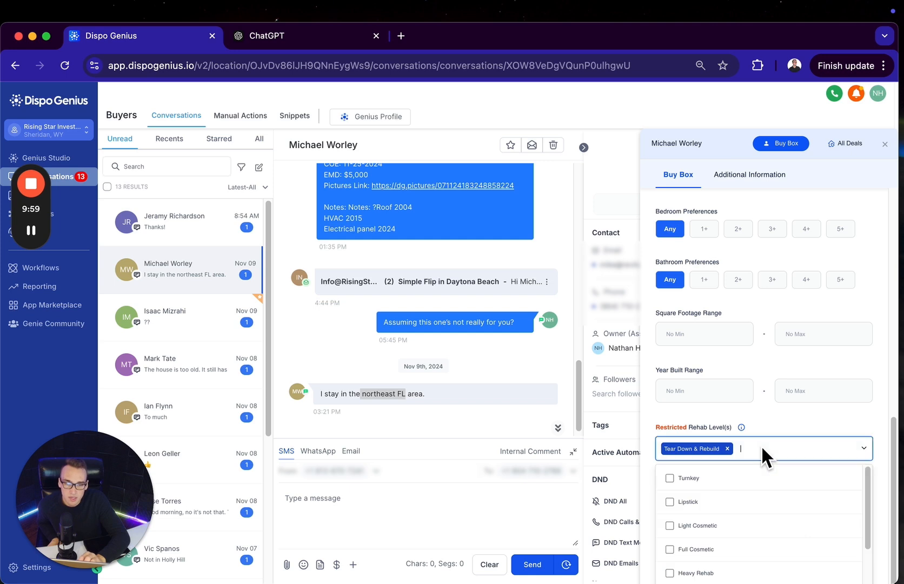
pyautogui.scroll(-2, 751, 500)
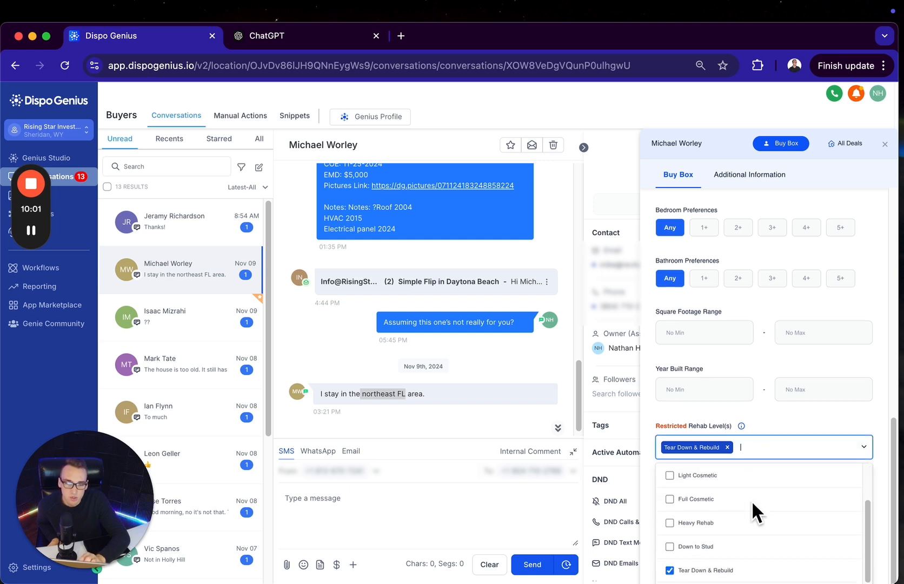
pyautogui.click(762, 430)
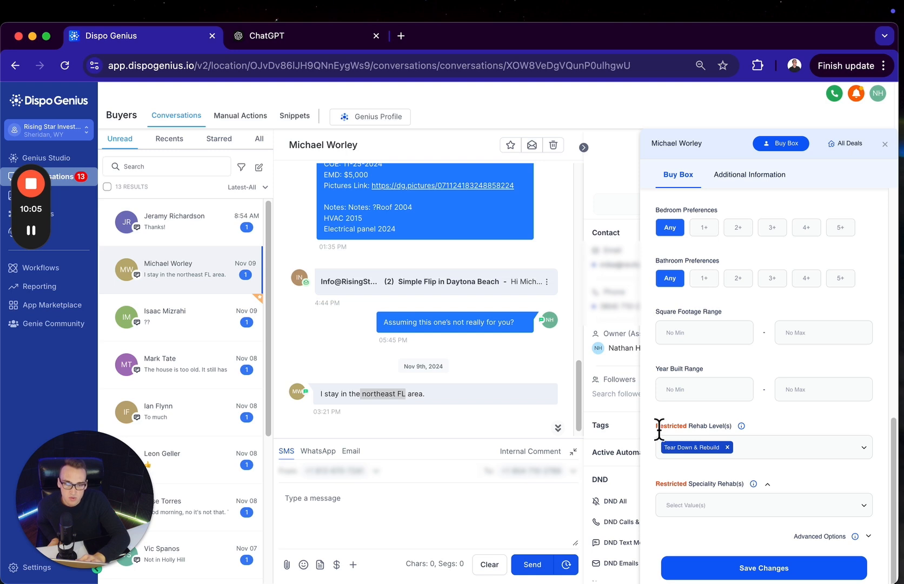
pyautogui.doubleClick(689, 426)
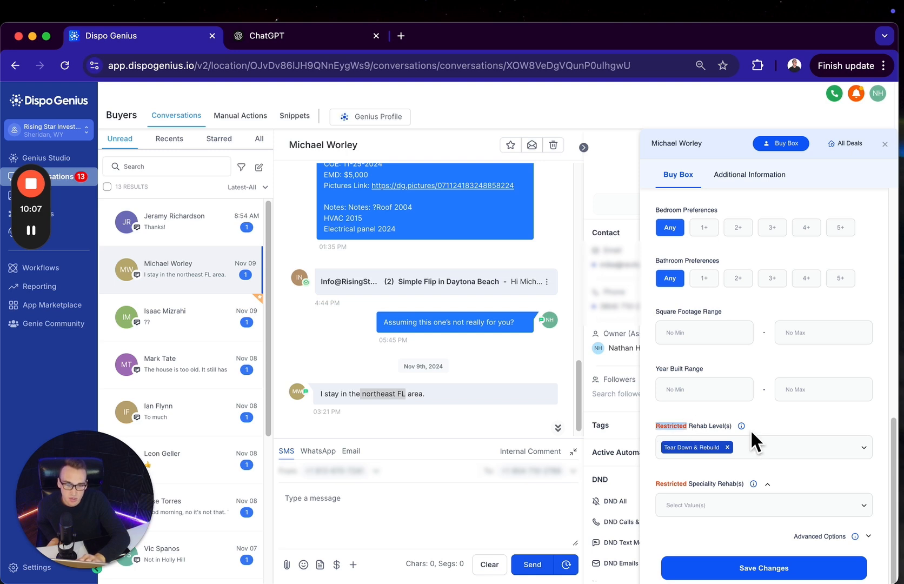
pyautogui.moveTo(742, 426)
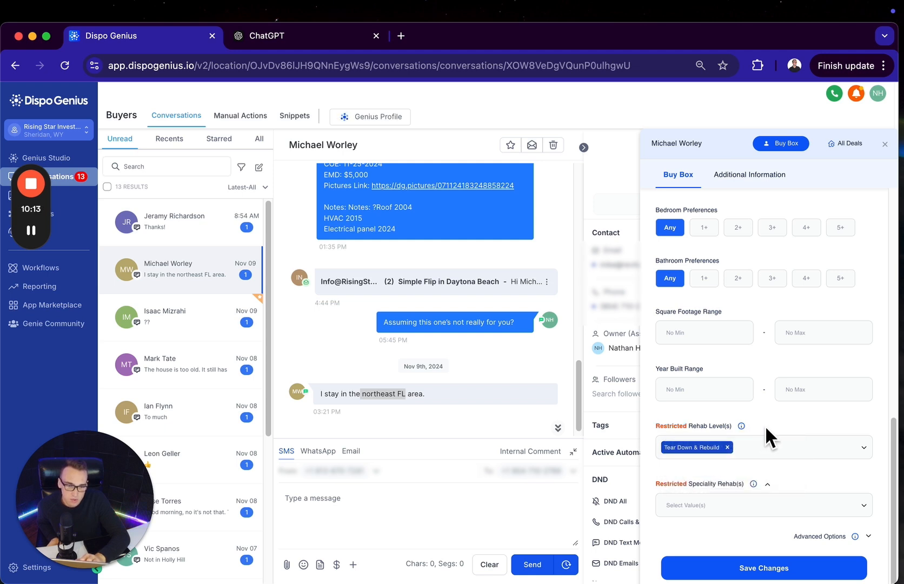
# Add Foundation Issues to the Restricted Speciality Rehabs and remove it again
pyautogui.click(713, 504)
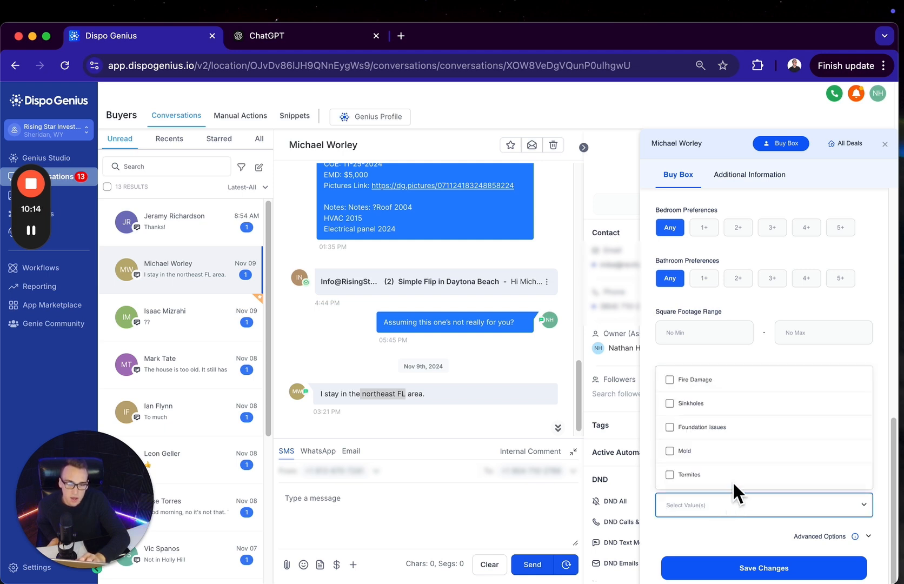
pyautogui.click(695, 501)
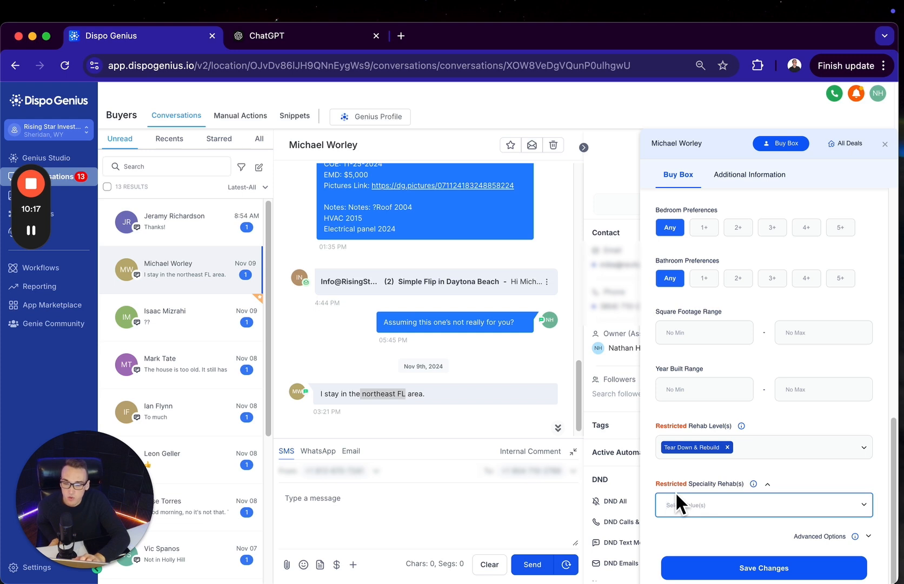
pyautogui.click(677, 494)
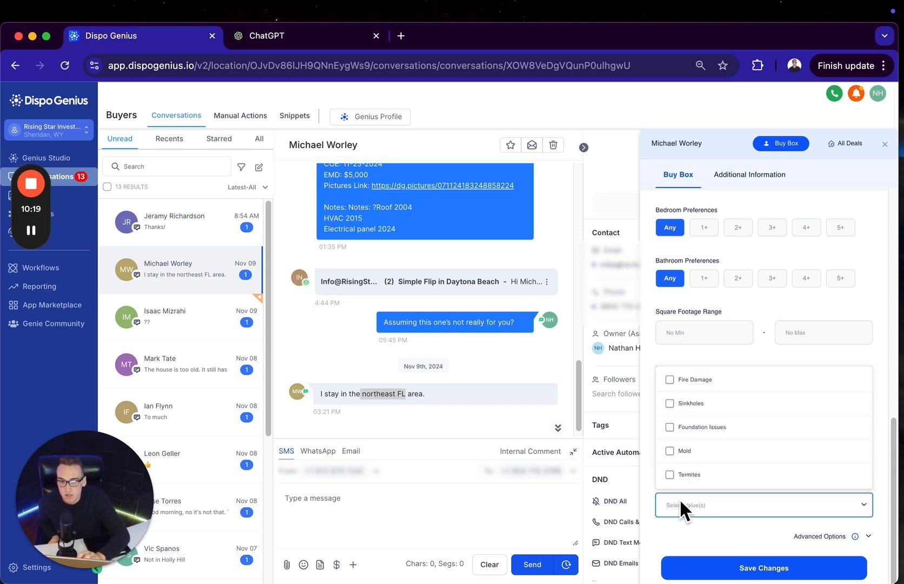
pyautogui.click(687, 428)
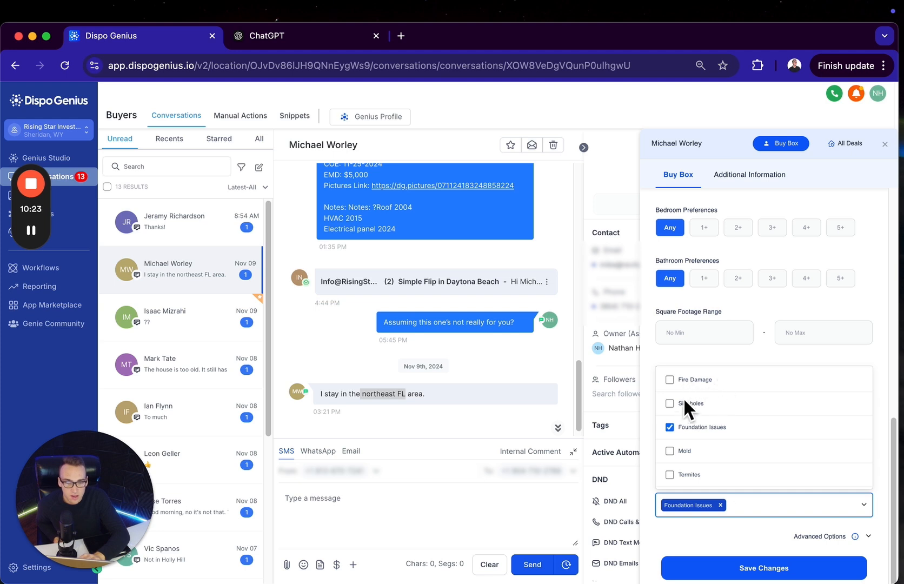
pyautogui.click(649, 493)
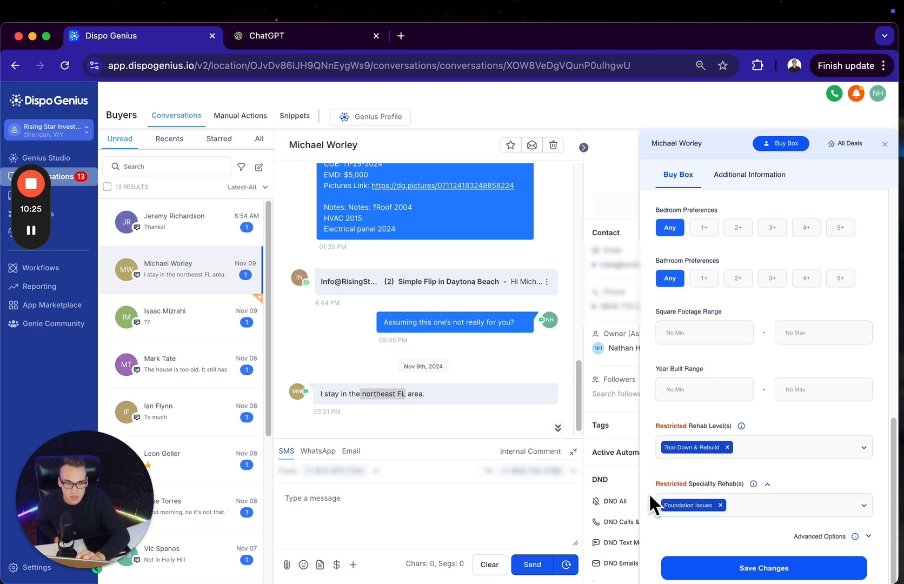
pyautogui.click(721, 505)
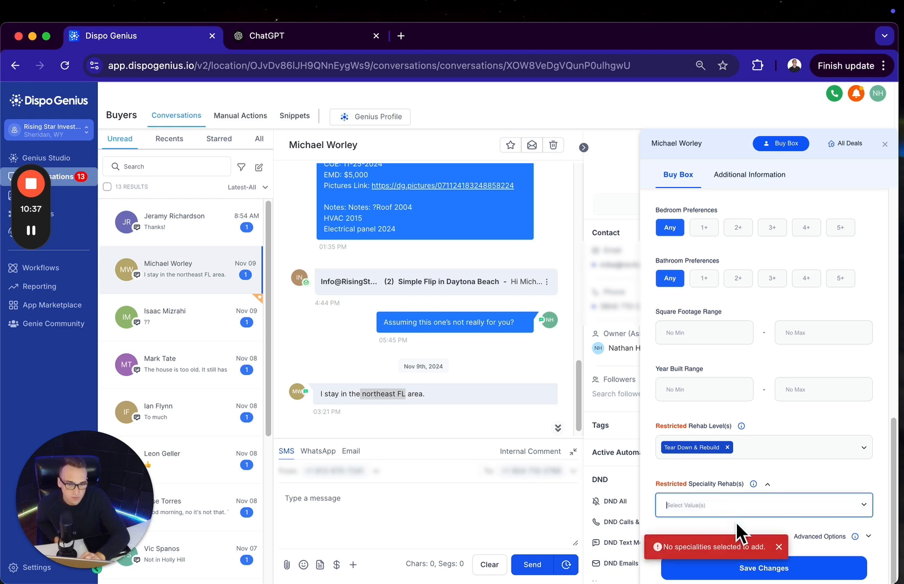
# Save the Buy Box changes and mark the buyer as Not Interested in the active Daytona Beach deal
pyautogui.click(773, 569)
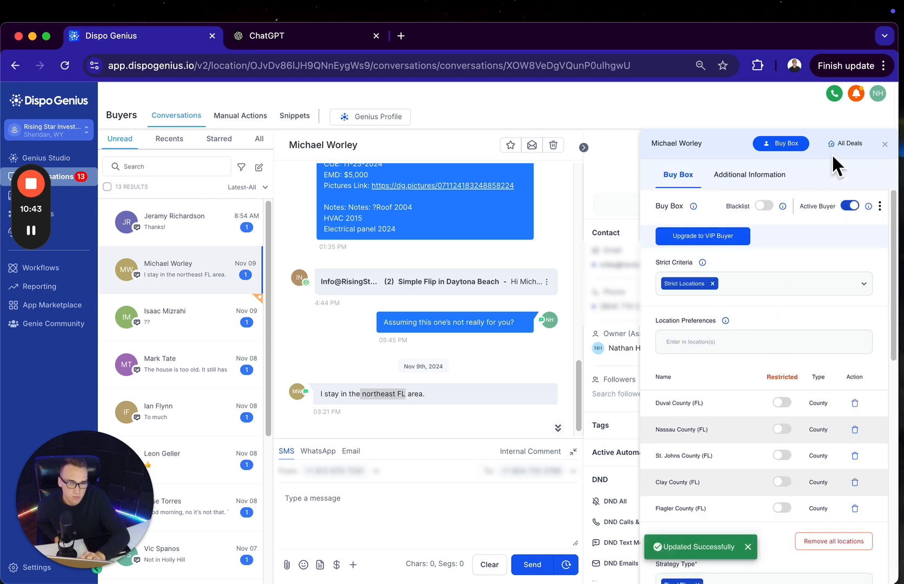
pyautogui.click(848, 147)
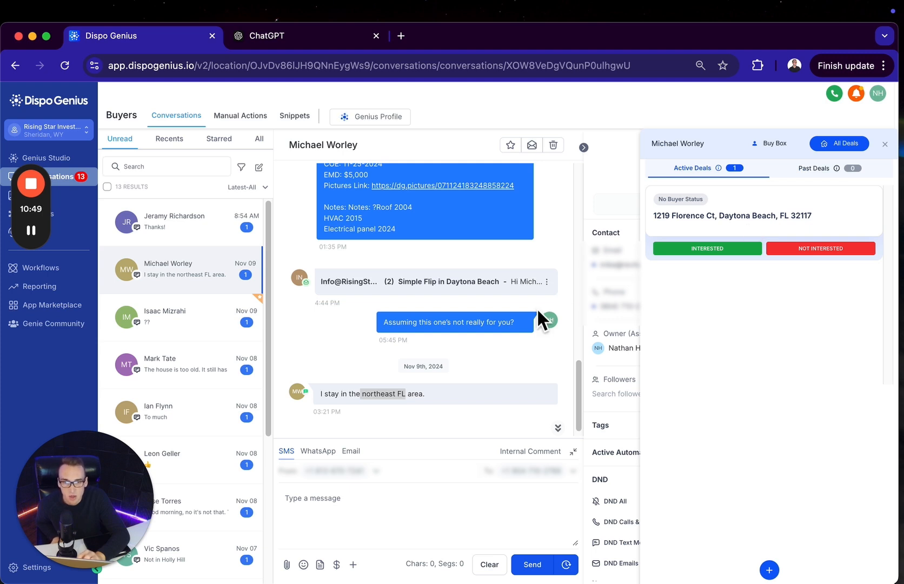
pyautogui.scroll(5, 514, 256)
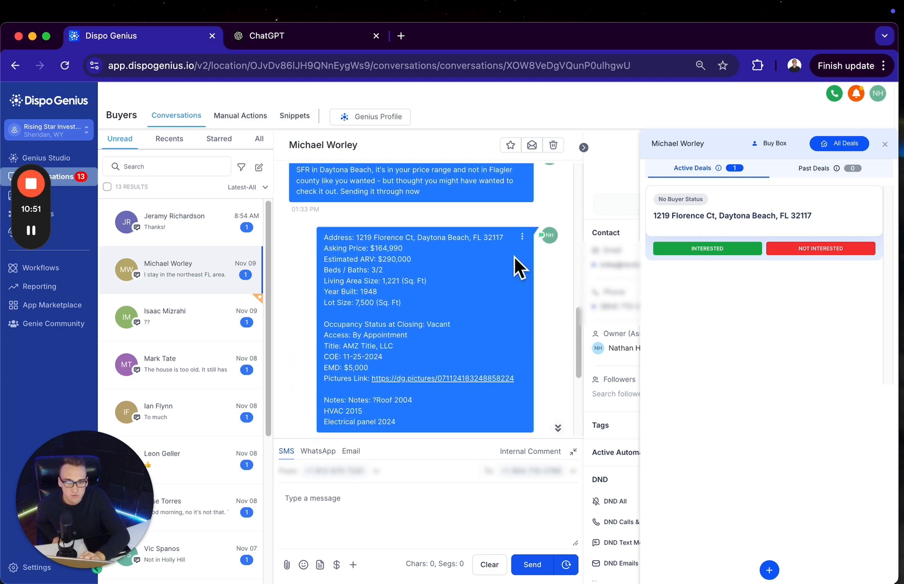
pyautogui.scroll(-1, 514, 257)
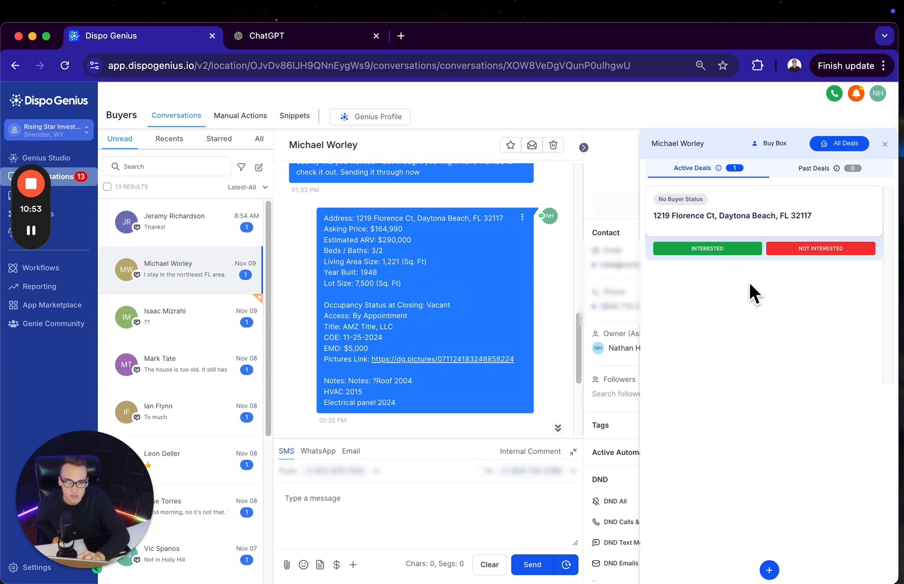
pyautogui.click(835, 250)
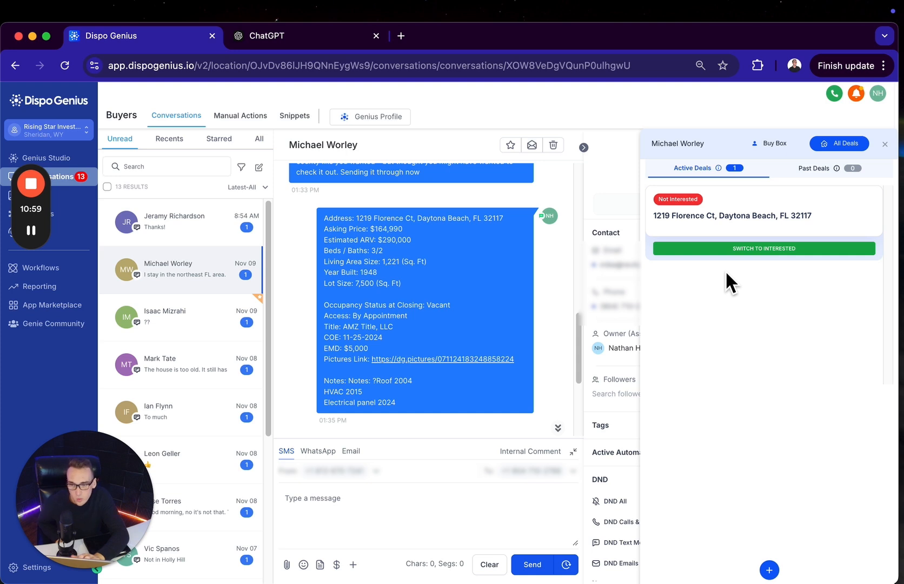
# Switch the Daytona Beach deal to Interested and check the slot choices for a Single Buyer Walkthrough without scheduling one
pyautogui.click(748, 250)
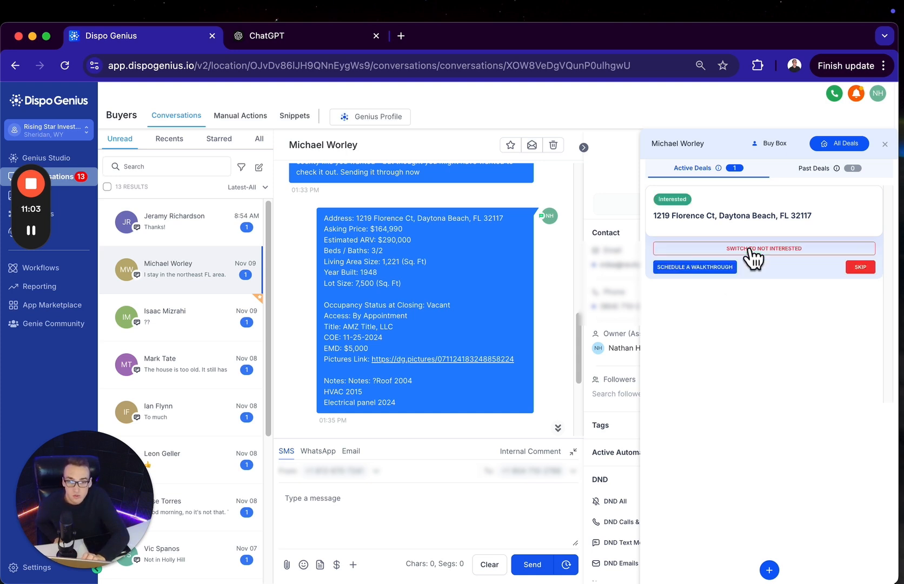
pyautogui.click(722, 268)
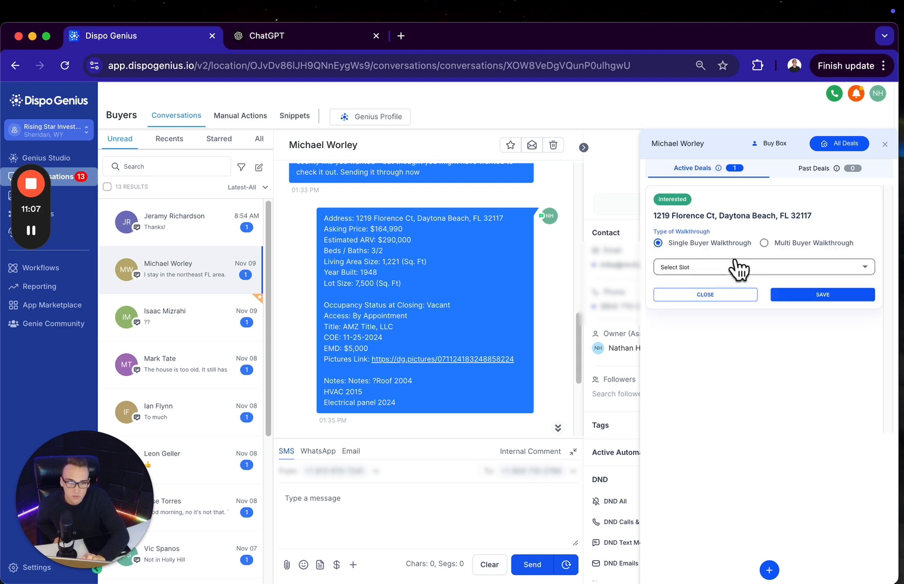
pyautogui.click(713, 267)
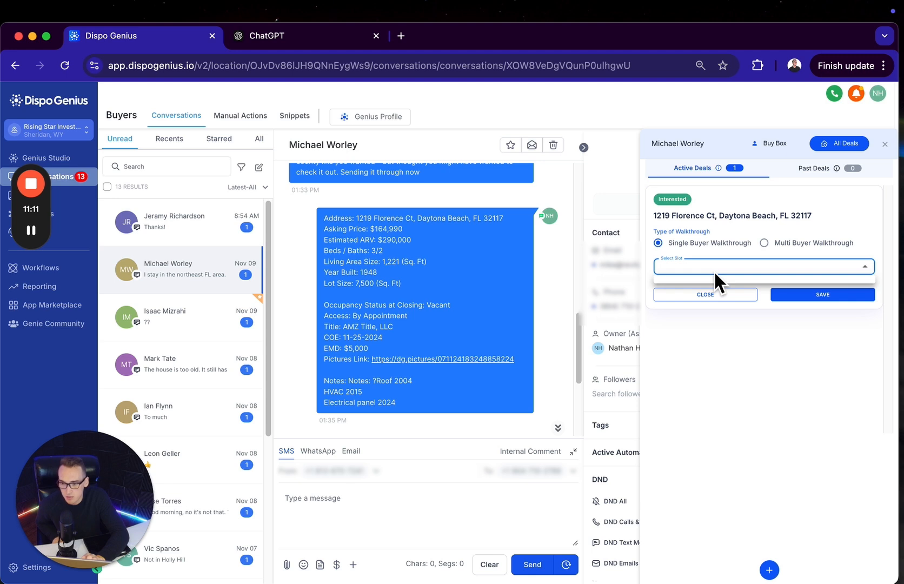
pyautogui.click(714, 271)
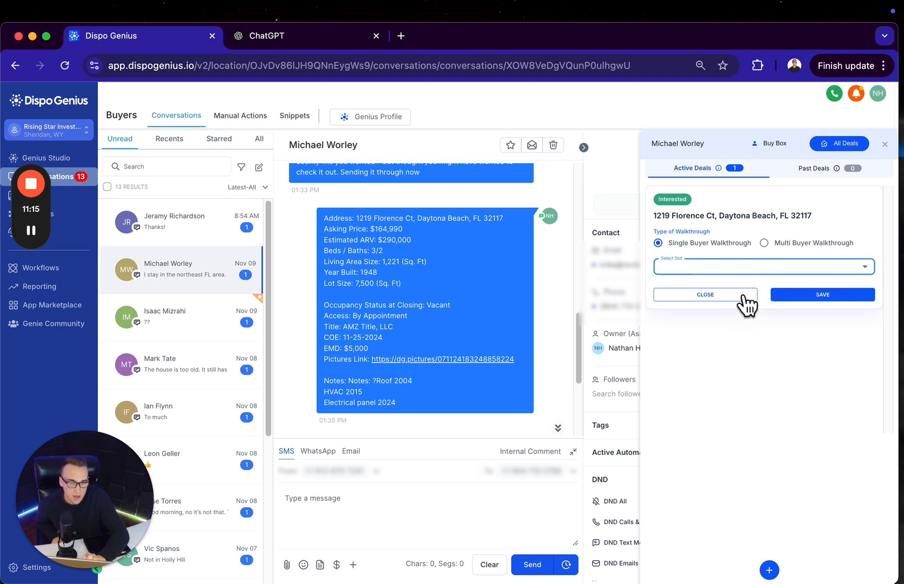
pyautogui.click(721, 294)
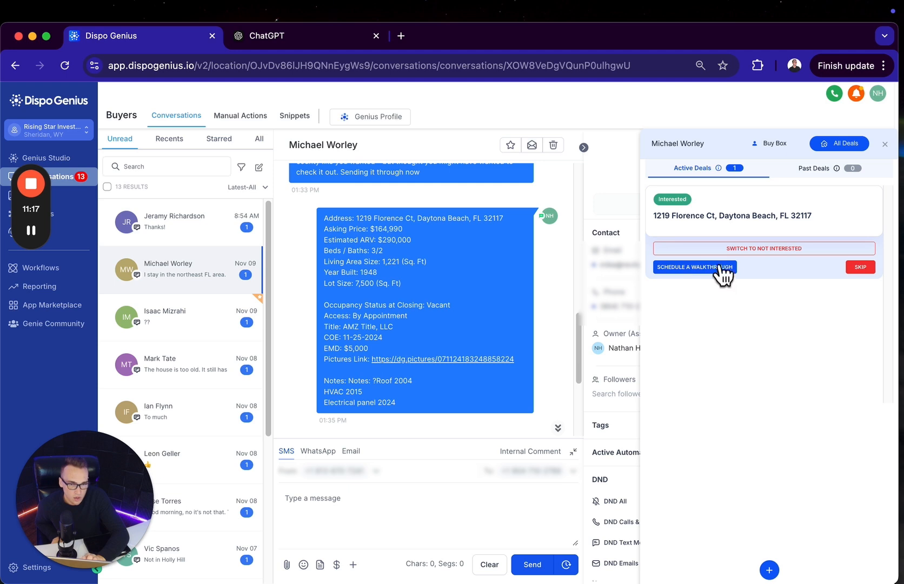
# Try single- and multi-buyer walkthrough scheduling without choosing a slot, and switch the Daytona Beach deal back to Not Interested
pyautogui.click(719, 267)
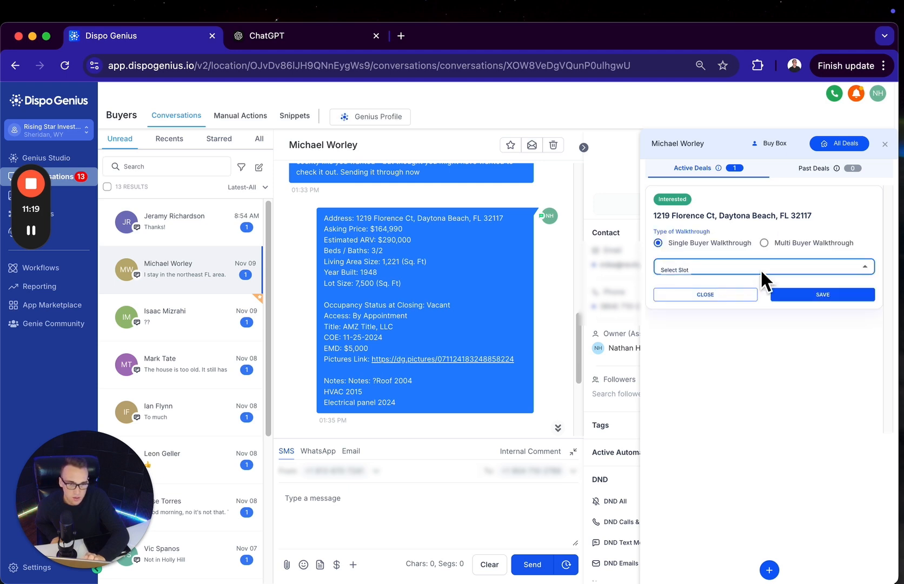
pyautogui.click(790, 298)
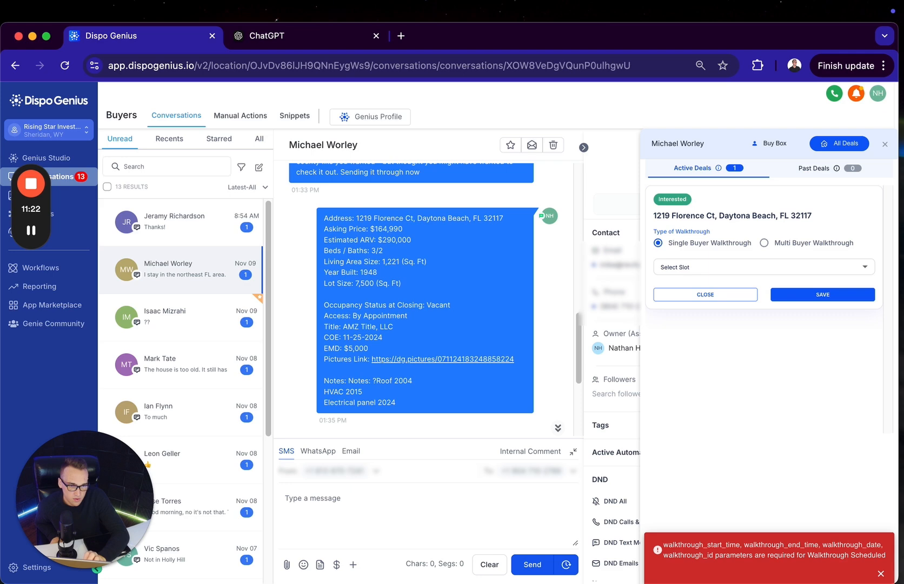
pyautogui.click(881, 573)
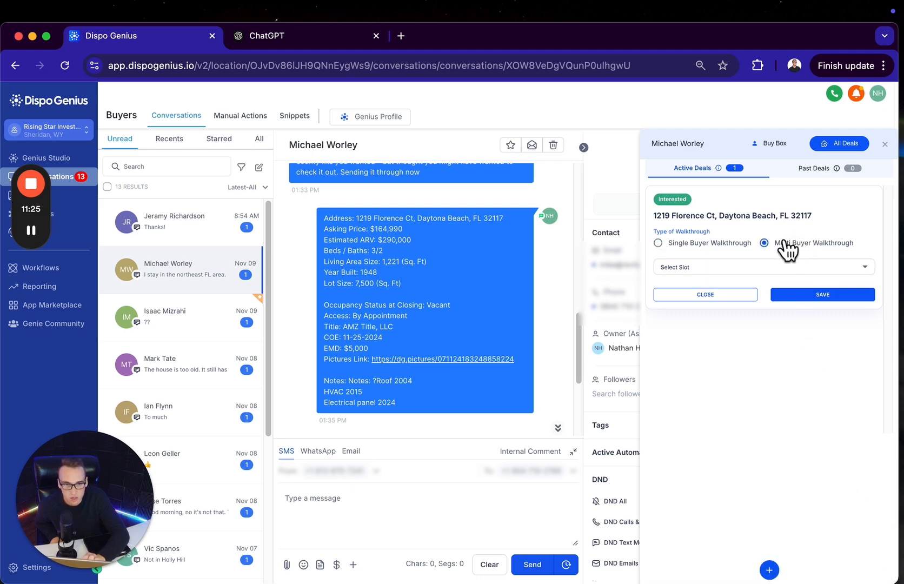
pyautogui.click(720, 294)
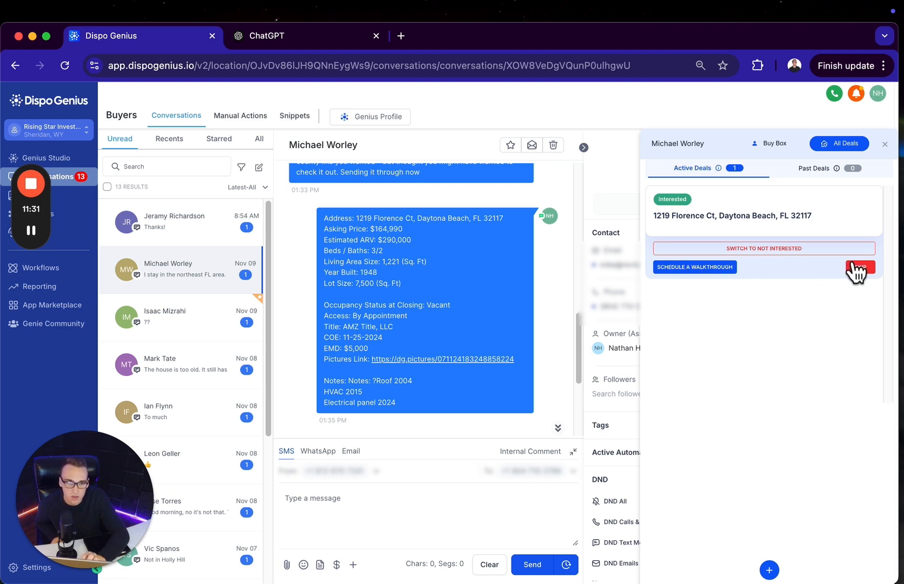
pyautogui.click(767, 249)
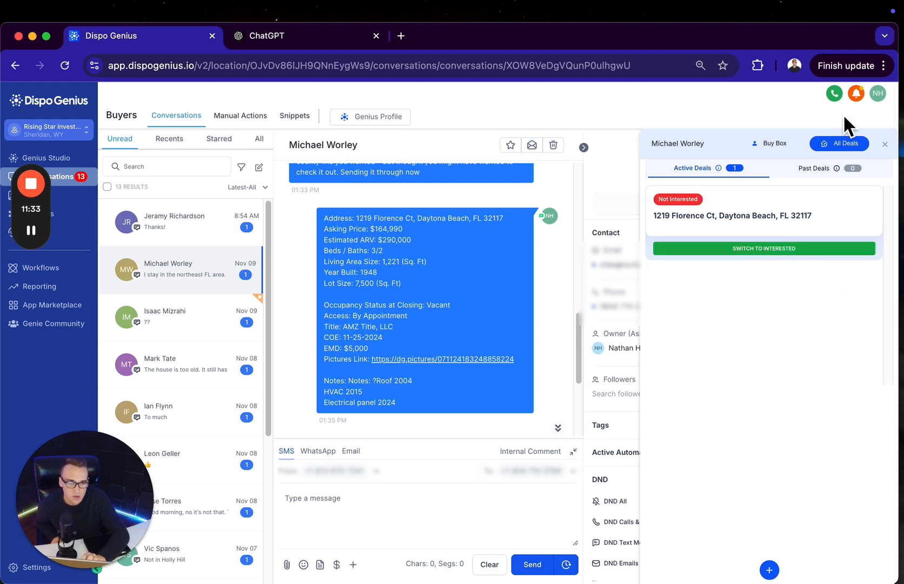
# Close the buyer's deal details and view the full buyers list in Smart Lists
pyautogui.click(884, 144)
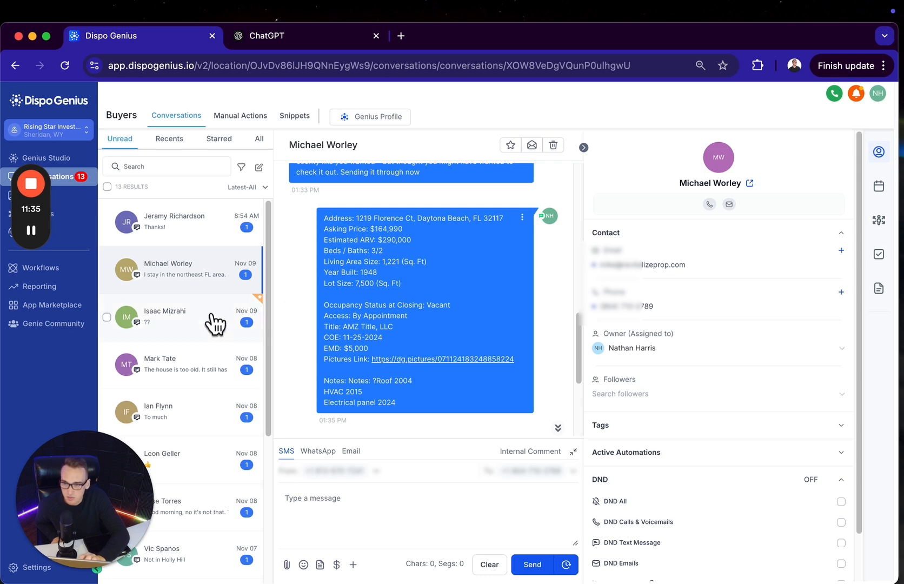
pyautogui.click(62, 193)
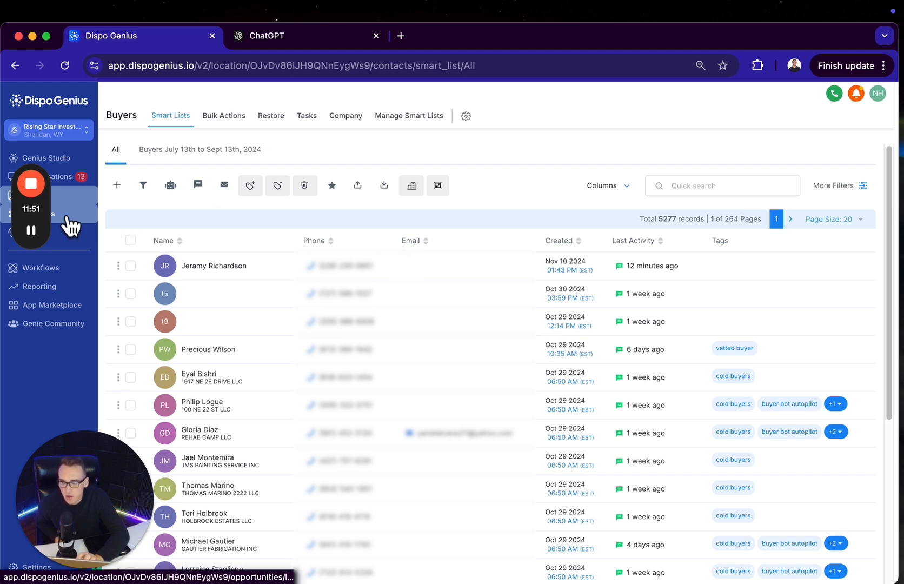
# Open the buyer opportunities and look through the stages of the Buyer Outreach pipeline
pyautogui.click(86, 220)
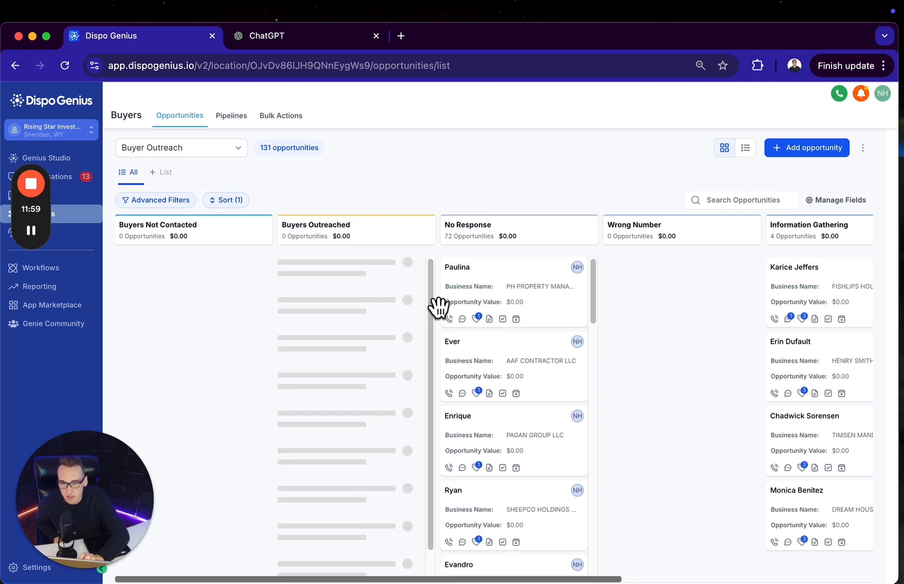
pyautogui.hscroll(2, 489, 319)
pyautogui.hscroll(4, 490, 319)
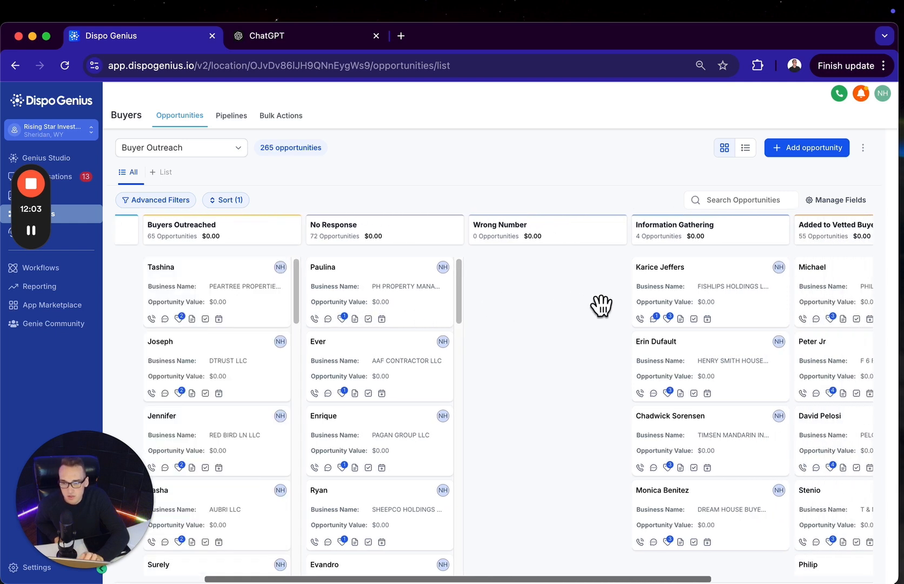
pyautogui.hscroll(4, 460, 348)
pyautogui.hscroll(-10, 459, 348)
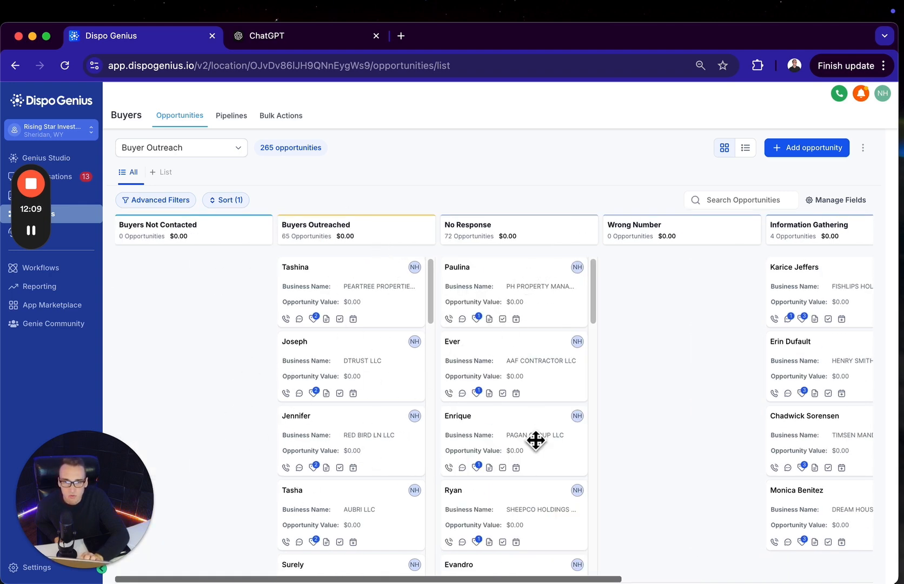
# Compare the Buyer Outreach stages from Buyers Not Contacted through Added to Vetted Buyers and Not Interested
pyautogui.hscroll(5, 537, 470)
pyautogui.hscroll(5, 545, 361)
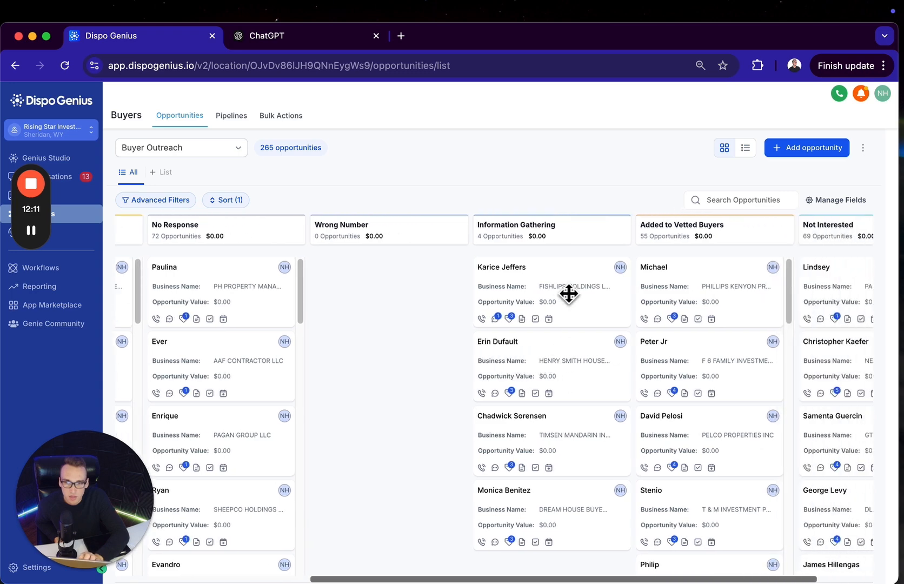
pyautogui.hscroll(1, 567, 298)
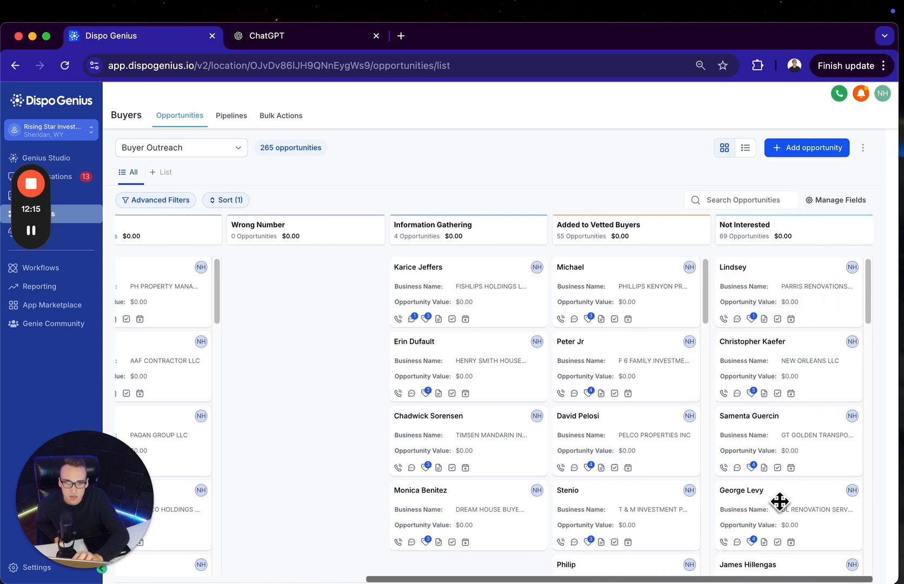
pyautogui.hscroll(-10, 520, 471)
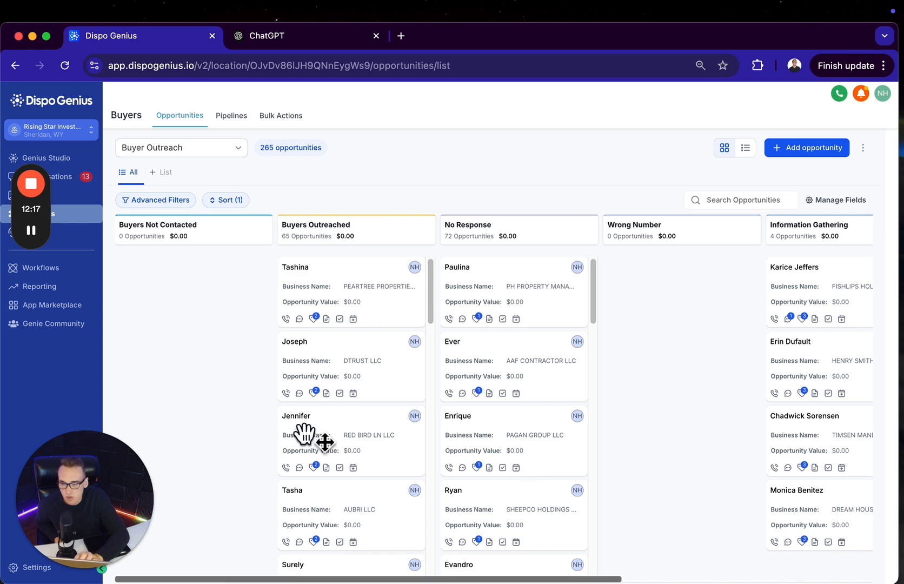
pyautogui.hscroll(10, 468, 390)
pyautogui.hscroll(-2, 470, 389)
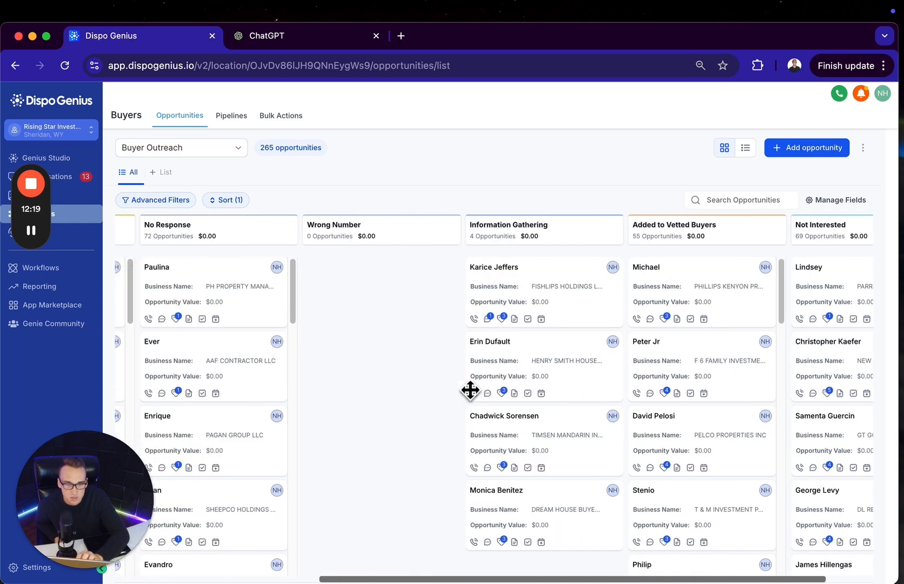
pyautogui.hscroll(2, 470, 389)
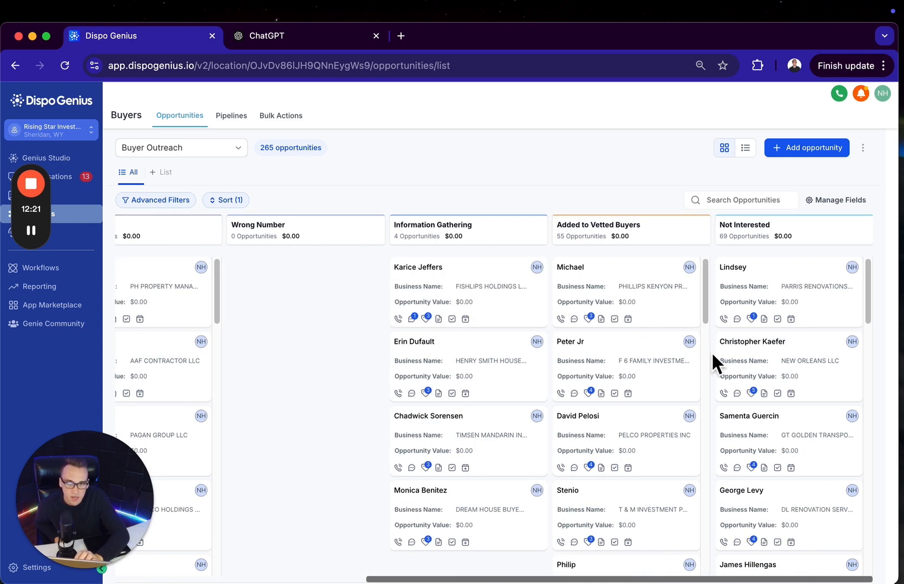
pyautogui.hscroll(-10, 710, 352)
# Check which pipelines can be selected for the buyer opportunities, keeping Buyer Outreach selected
pyautogui.click(231, 153)
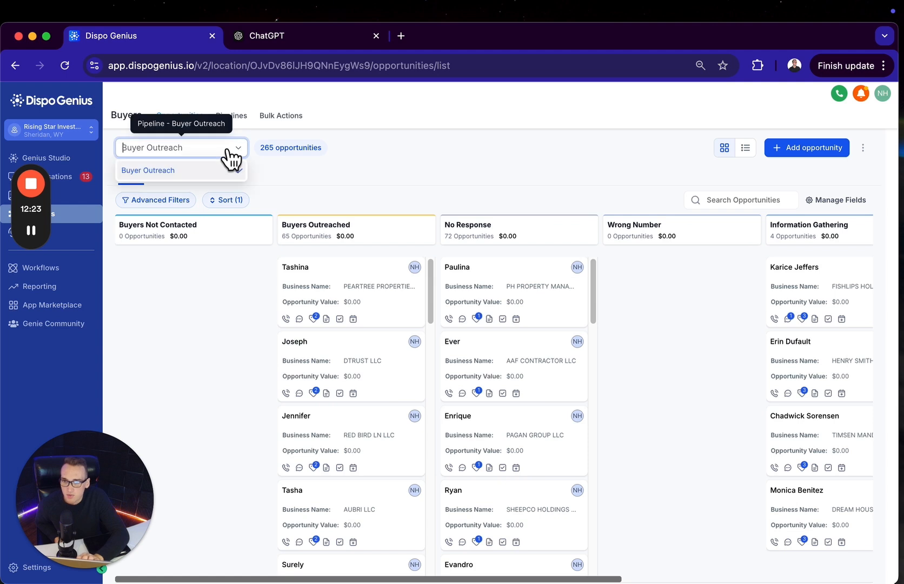
pyautogui.click(335, 198)
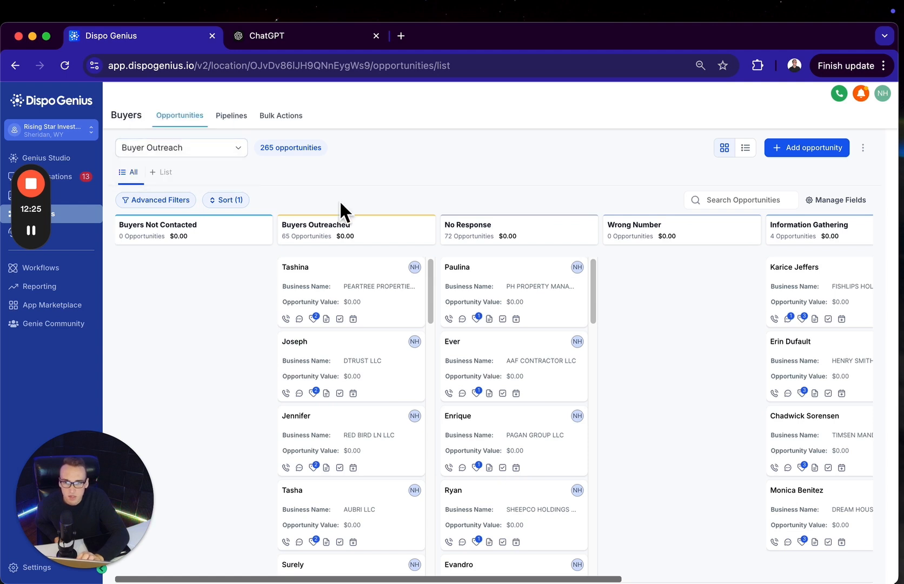
pyautogui.click(227, 150)
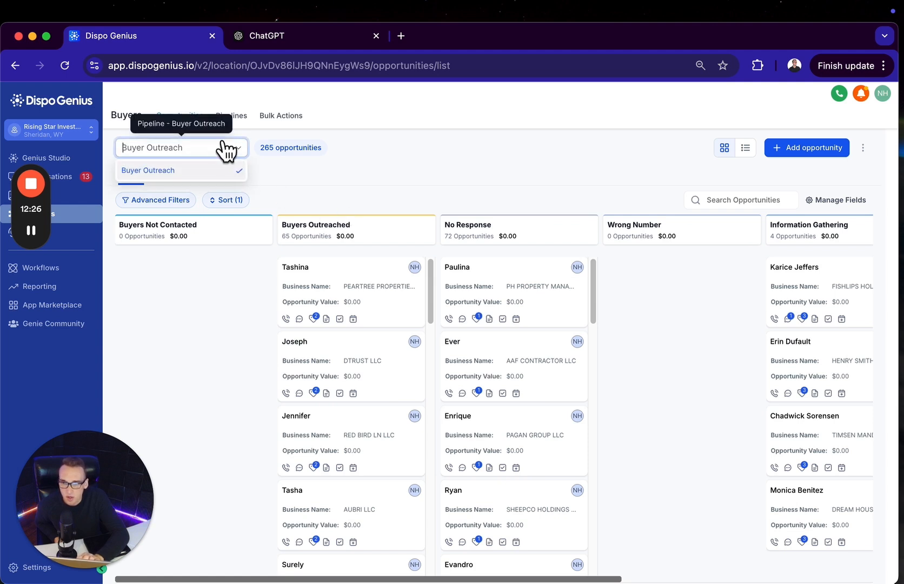
pyautogui.click(279, 173)
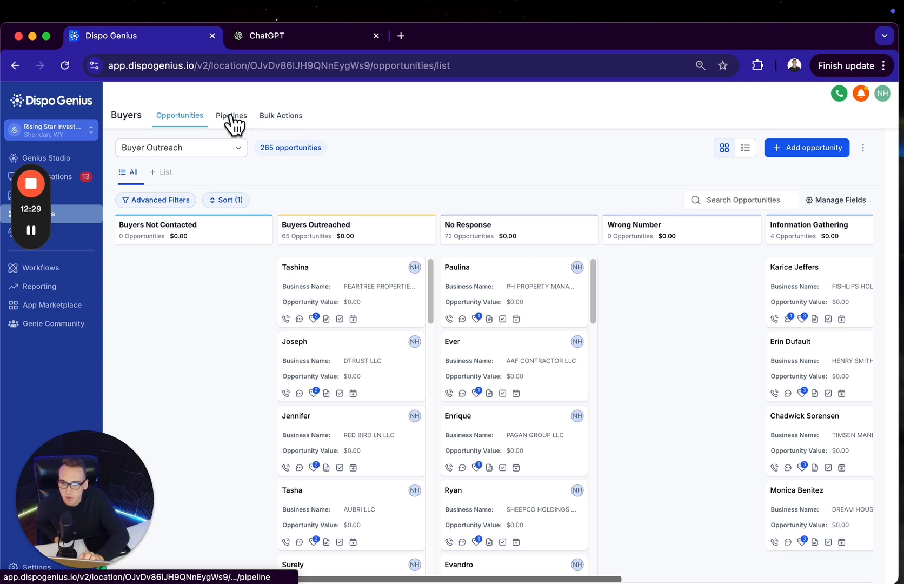
# Start a new buyer pipeline and name it Deals Pipeline
pyautogui.click(231, 116)
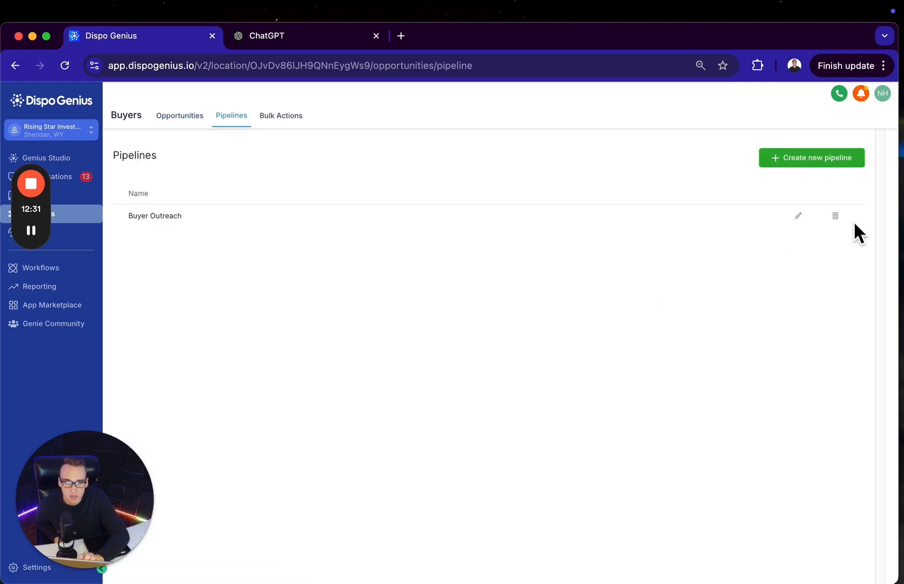
pyautogui.click(805, 162)
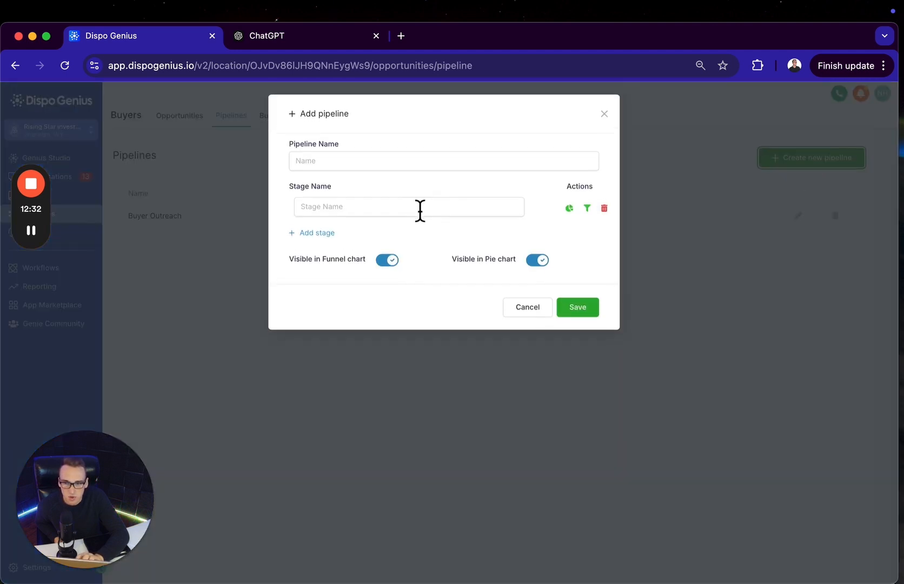
pyautogui.click(394, 165)
pyautogui.write('Dea')
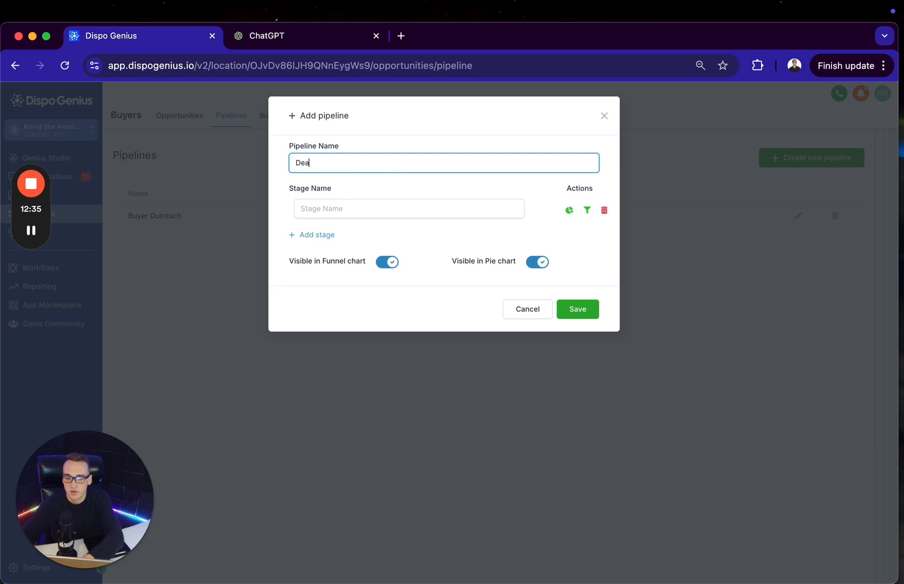
pyautogui.write('kss Pipeline')
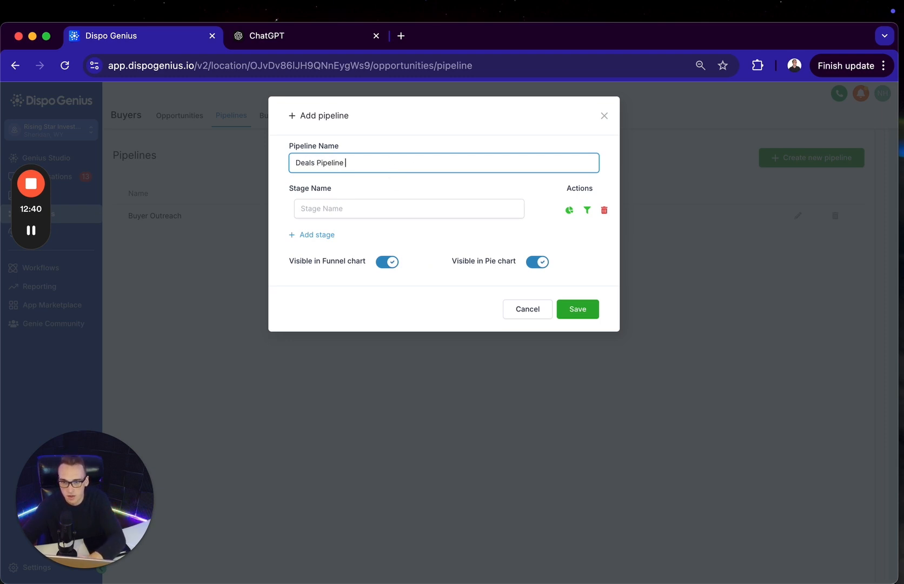
# Enter the stages Under contract and Assigned for the new pipeline, and close the form without saving
pyautogui.click(379, 215)
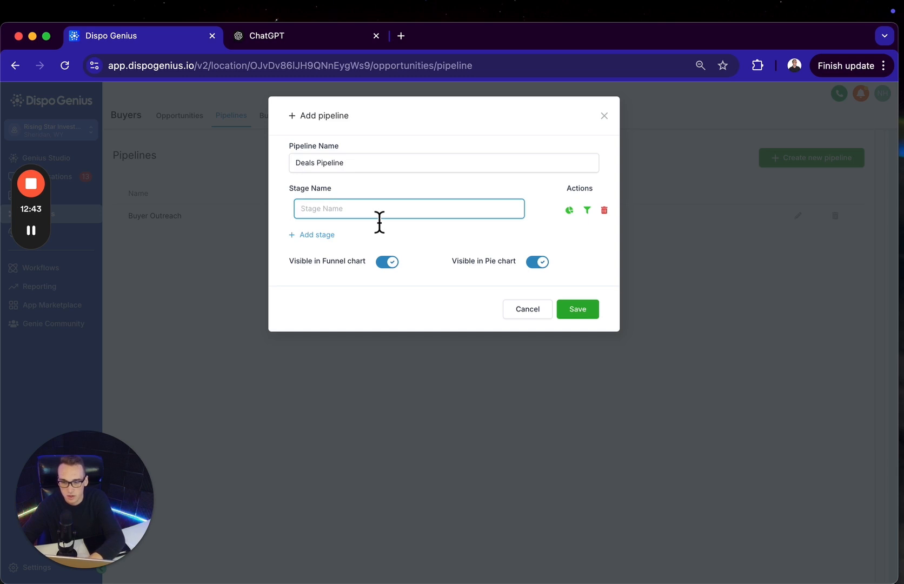
pyautogui.write('Under contract')
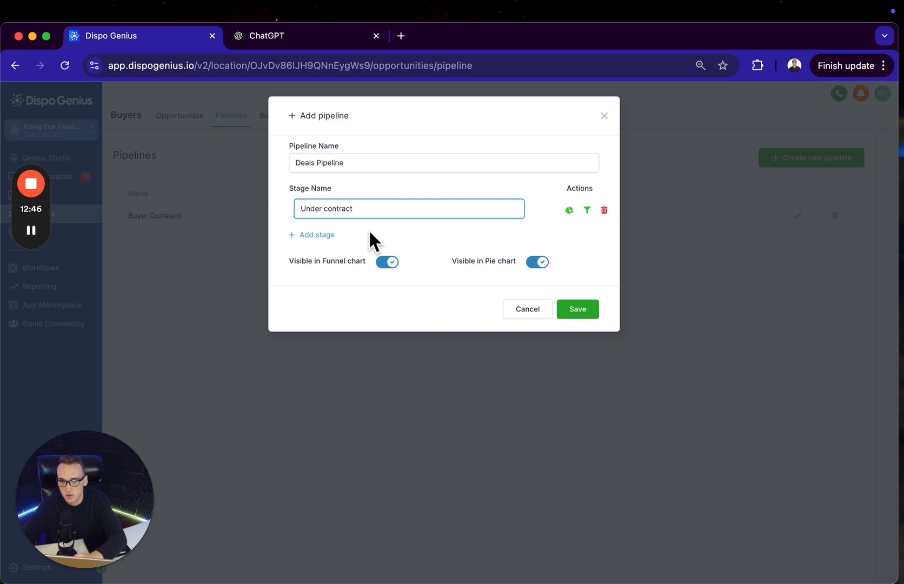
pyautogui.click(319, 235)
pyautogui.write('Assigned')
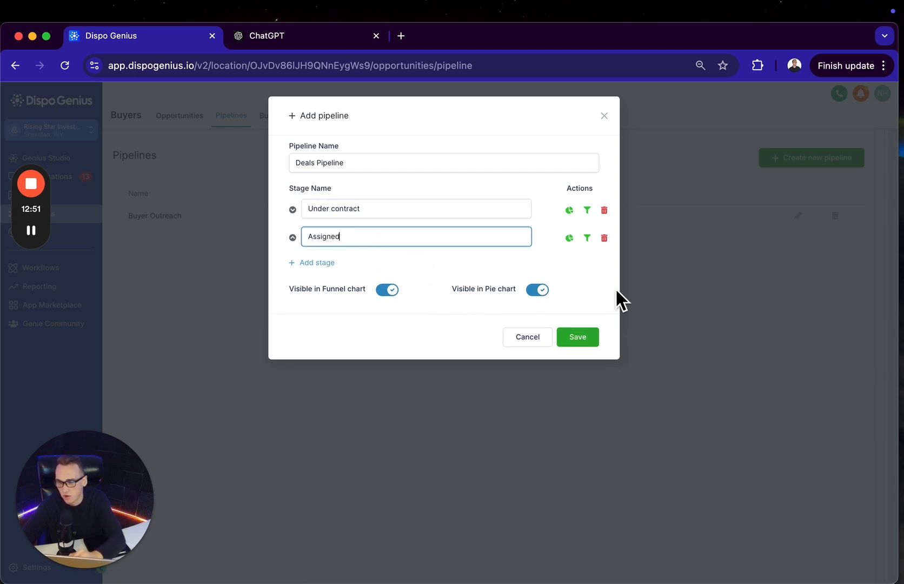
pyautogui.click(604, 116)
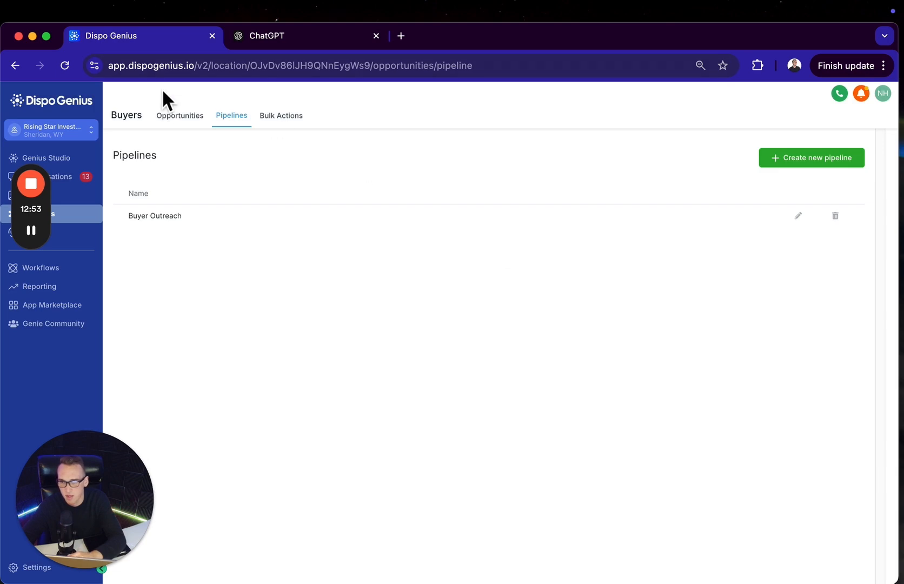
# Return to the buyer opportunities, then open the deals board and browse the property deals in the Pre Marketing stage
pyautogui.click(180, 116)
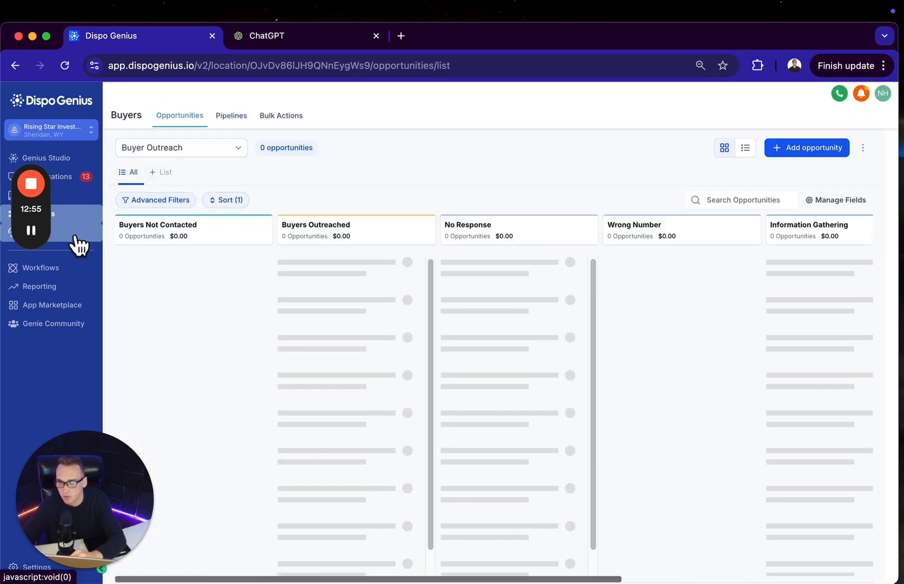
pyautogui.click(75, 238)
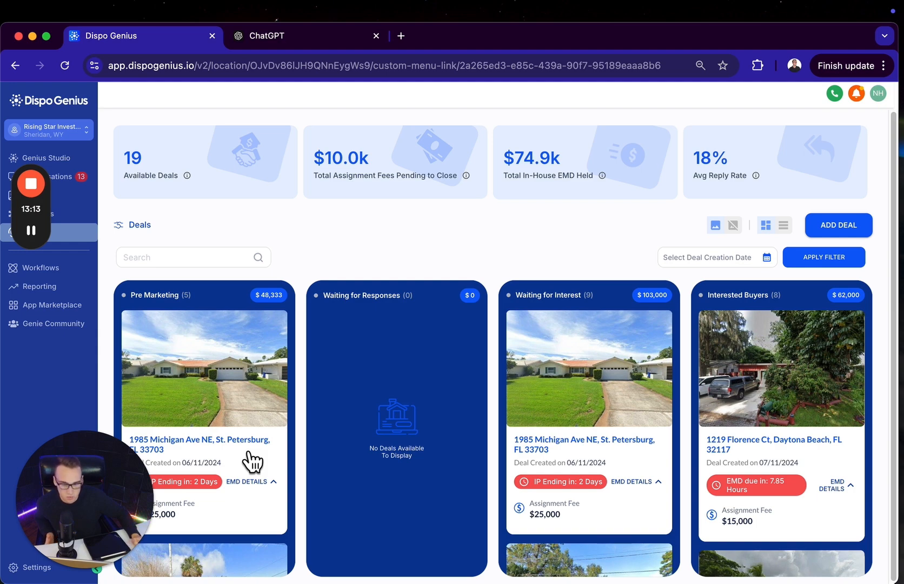
pyautogui.scroll(-1, 249, 455)
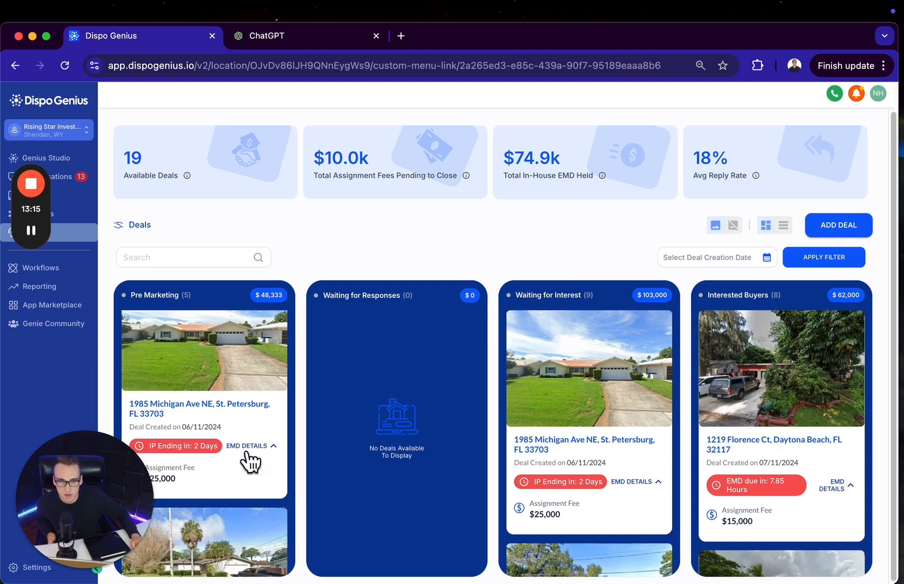
pyautogui.scroll(1, 249, 455)
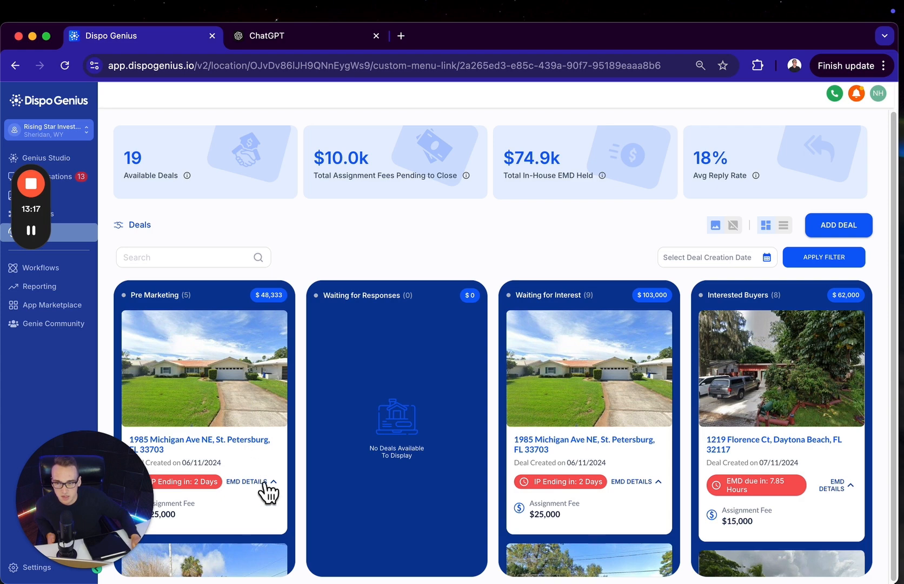
pyautogui.scroll(-3, 259, 490)
pyautogui.scroll(-10, 259, 491)
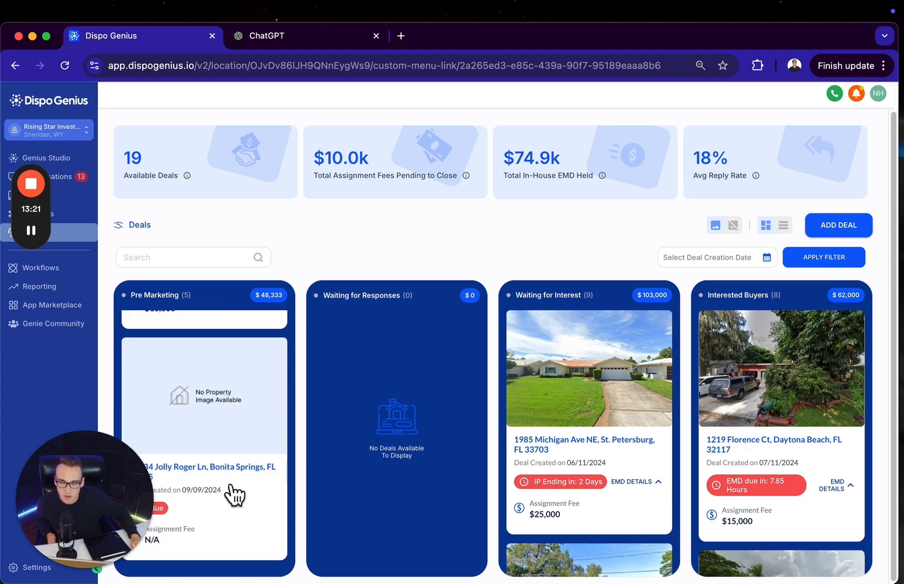
pyautogui.scroll(13, 227, 493)
pyautogui.scroll(-10, 232, 490)
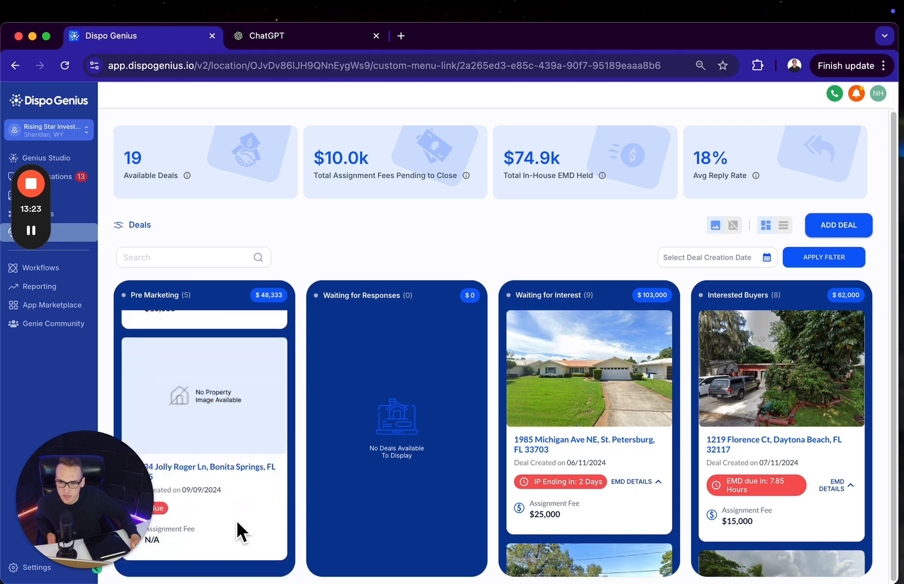
pyautogui.scroll(8, 236, 518)
pyautogui.scroll(-5, 239, 516)
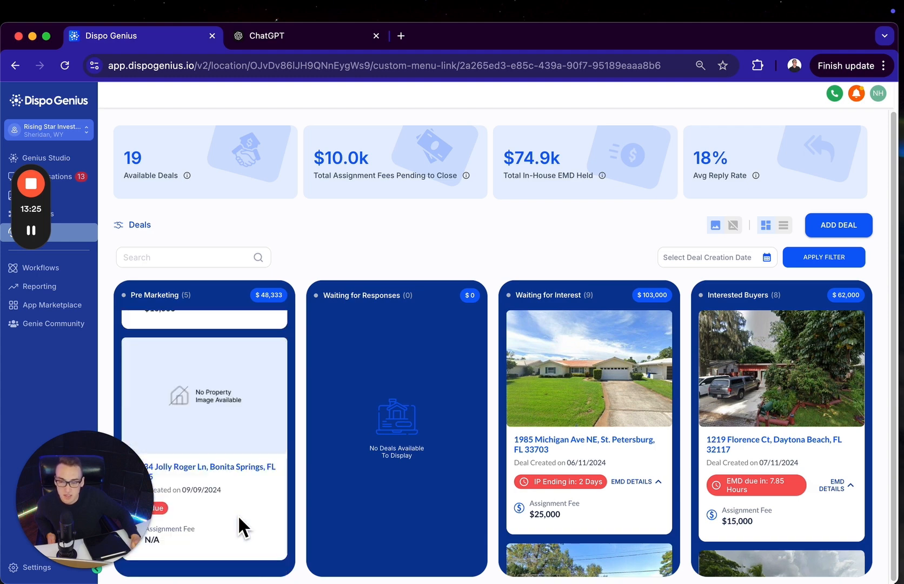
pyautogui.scroll(4, 237, 514)
pyautogui.scroll(4, 238, 515)
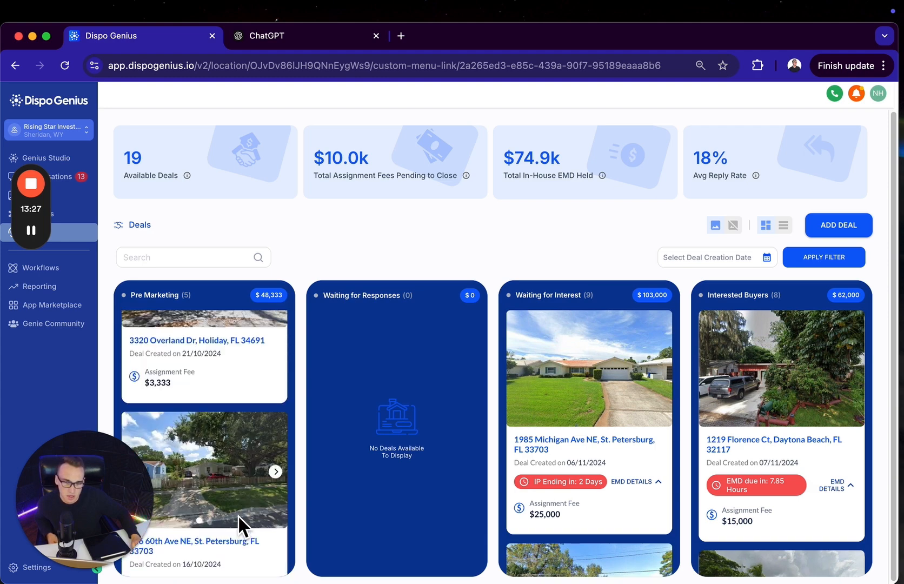
pyautogui.scroll(2, 239, 516)
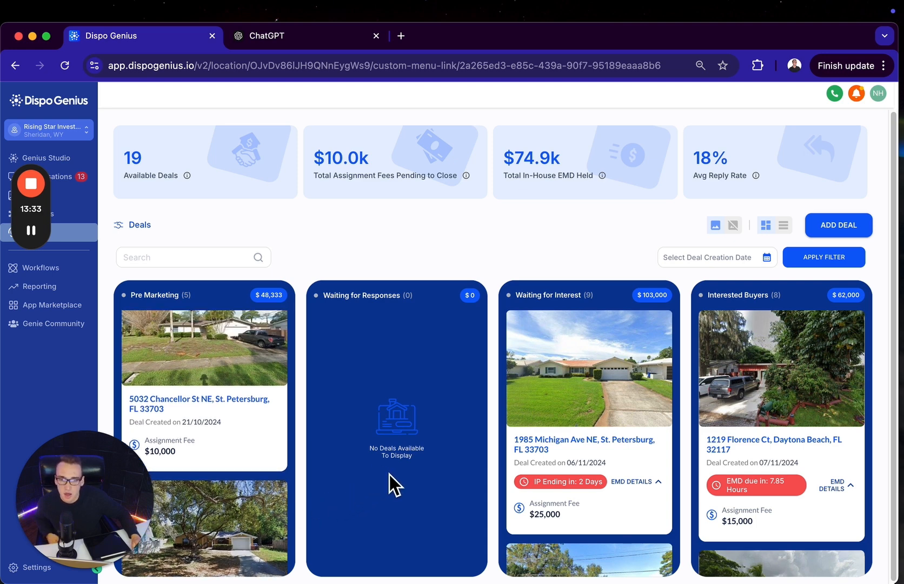
# Open the first St. Petersburg deal under Waiting for Interest and review its property details and deal overview
pyautogui.scroll(-1, 389, 473)
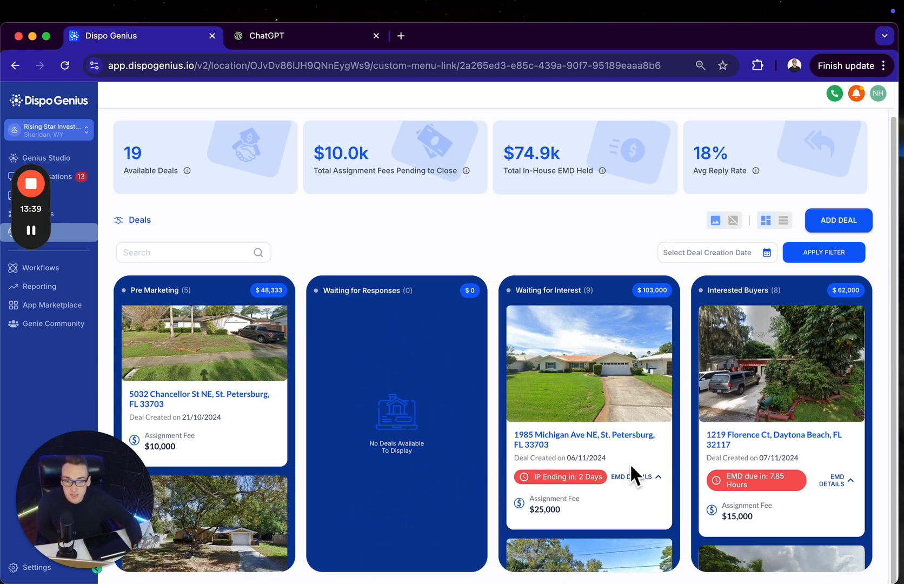
pyautogui.moveTo(578, 292); pyautogui.dragTo(516, 290)
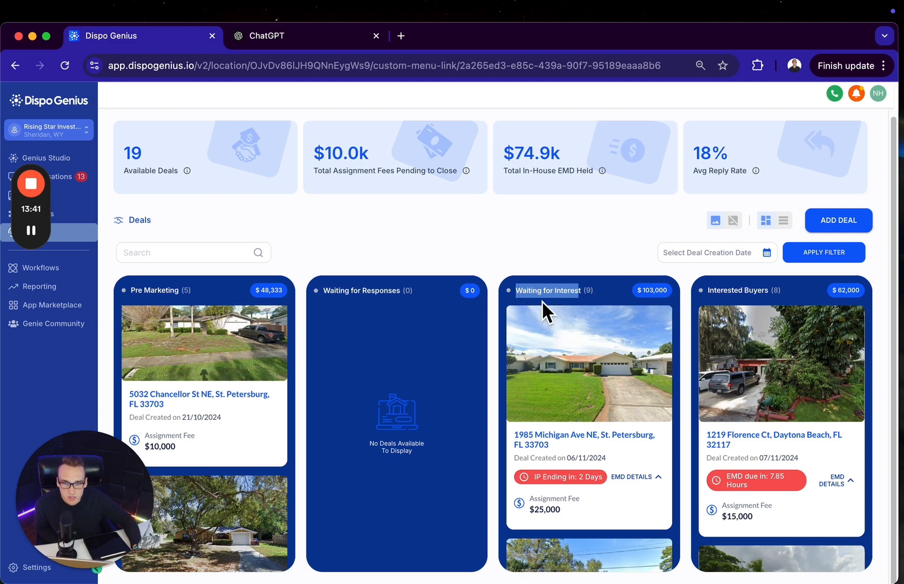
pyautogui.moveTo(573, 420)
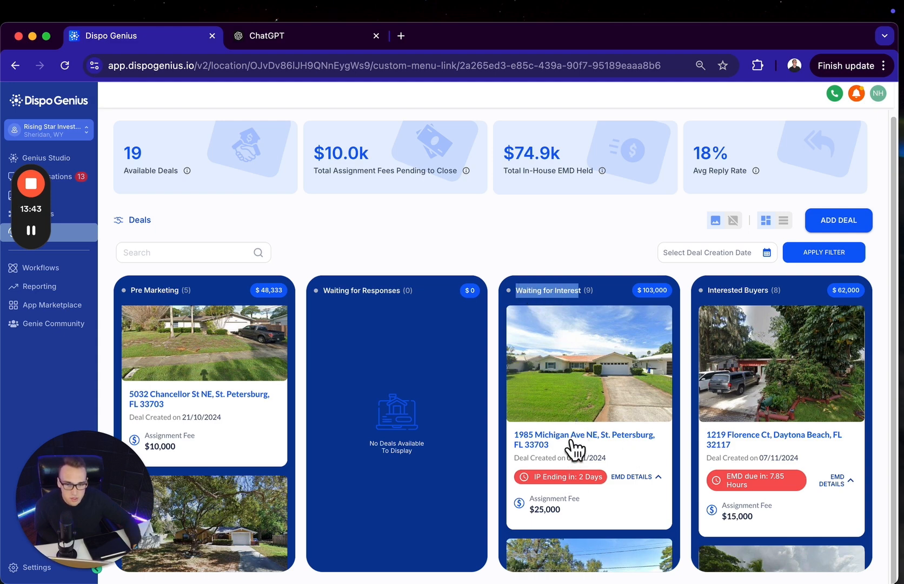
pyautogui.click(571, 442)
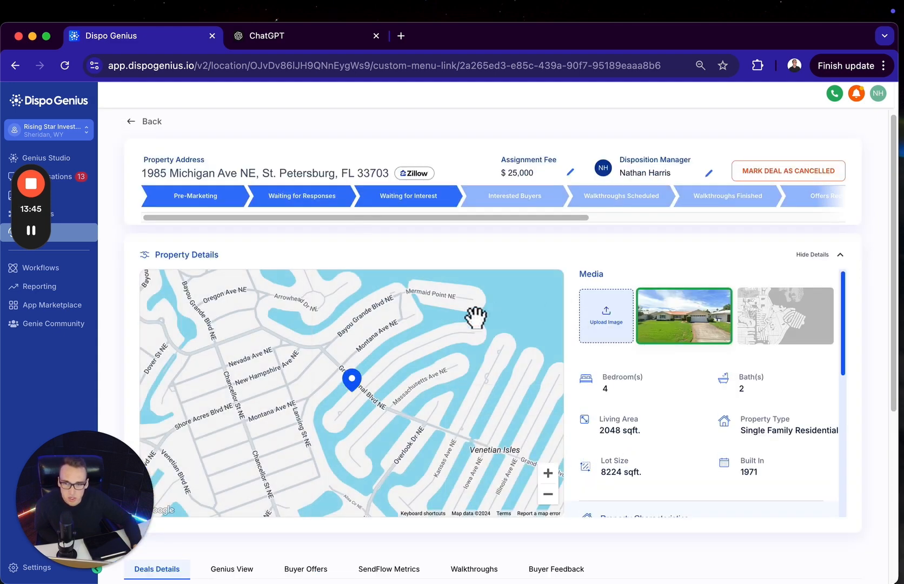
pyautogui.scroll(-5, 632, 410)
pyautogui.scroll(5, 656, 427)
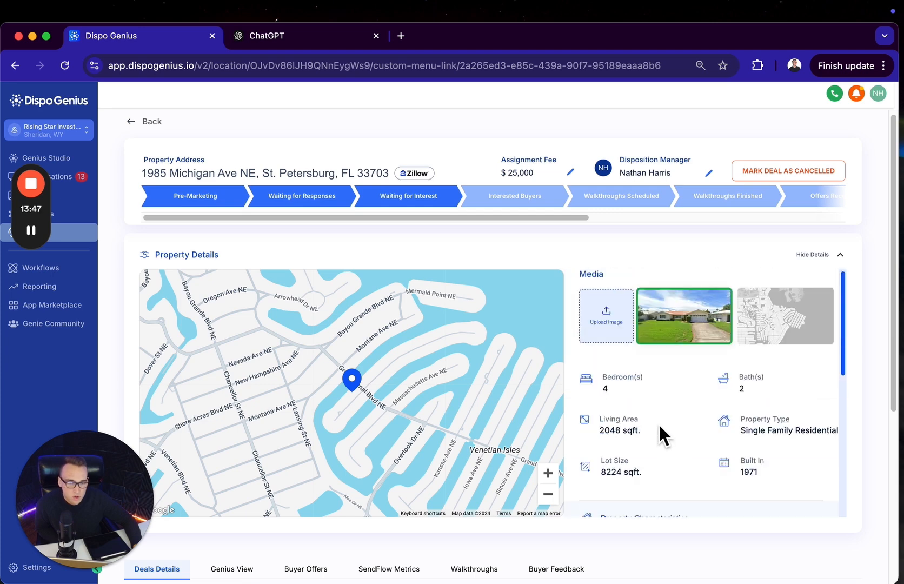
pyautogui.scroll(-5, 516, 539)
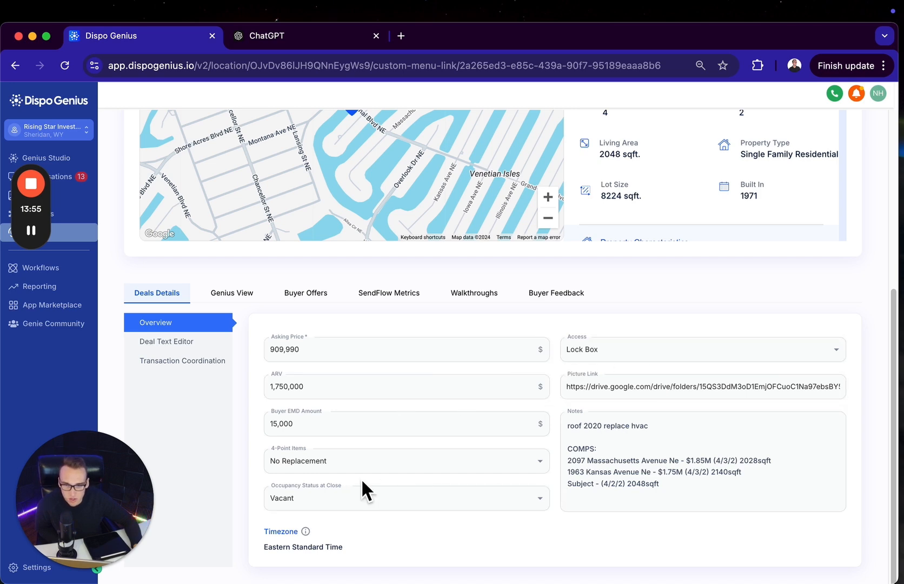
# View the deal's SMS text template and its email template in the Deal Text Editor
pyautogui.click(197, 342)
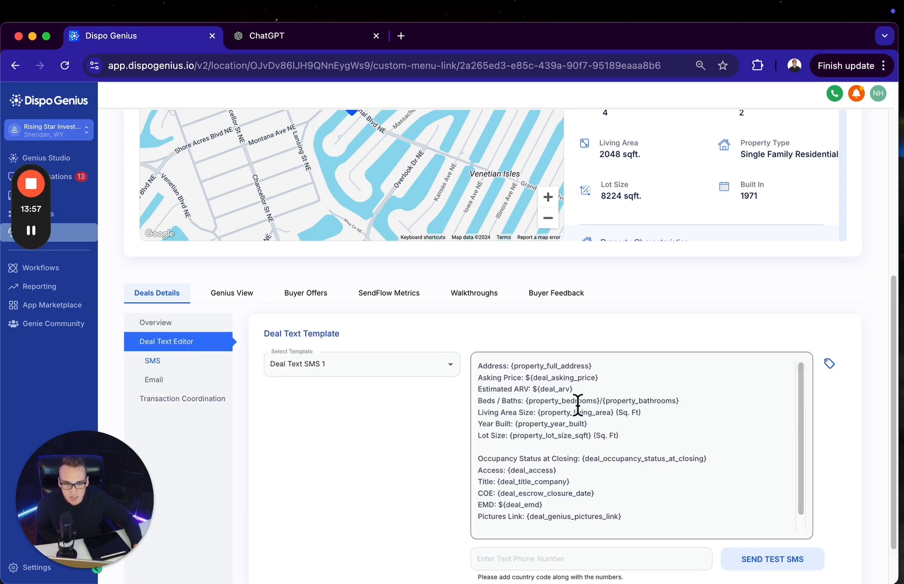
pyautogui.scroll(-1, 572, 493)
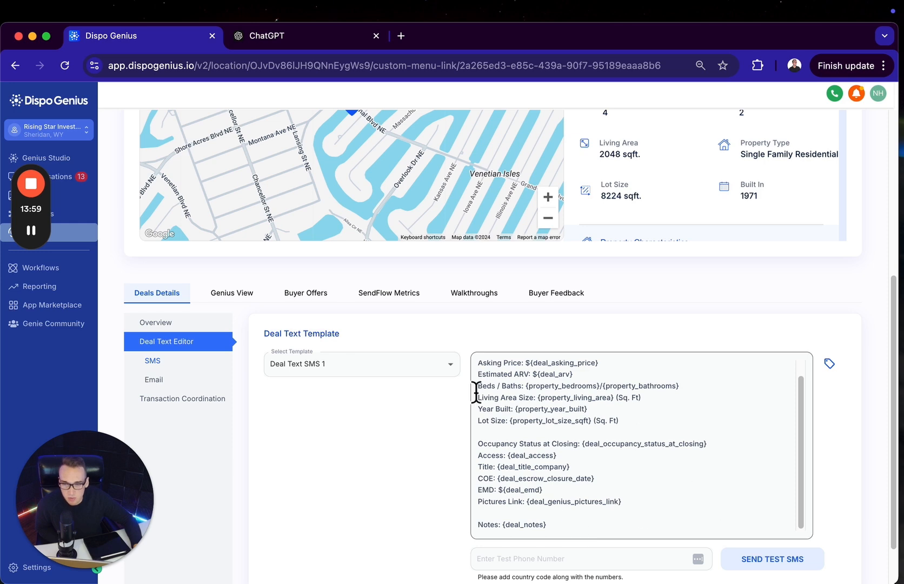
pyautogui.click(181, 378)
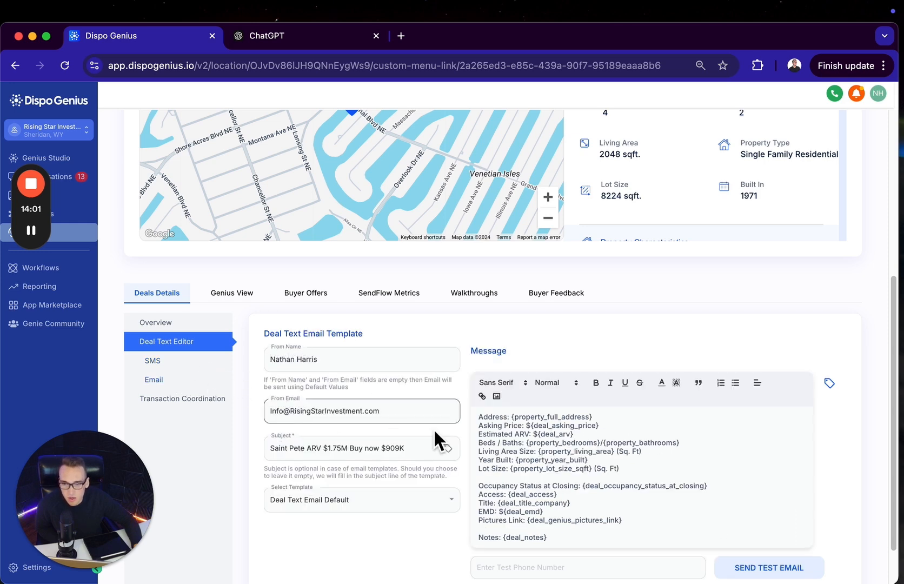
# Review the deal's Transaction Coordination section: title company options, contract dates, EMD amount, transaction details and uploaded documents
pyautogui.click(214, 400)
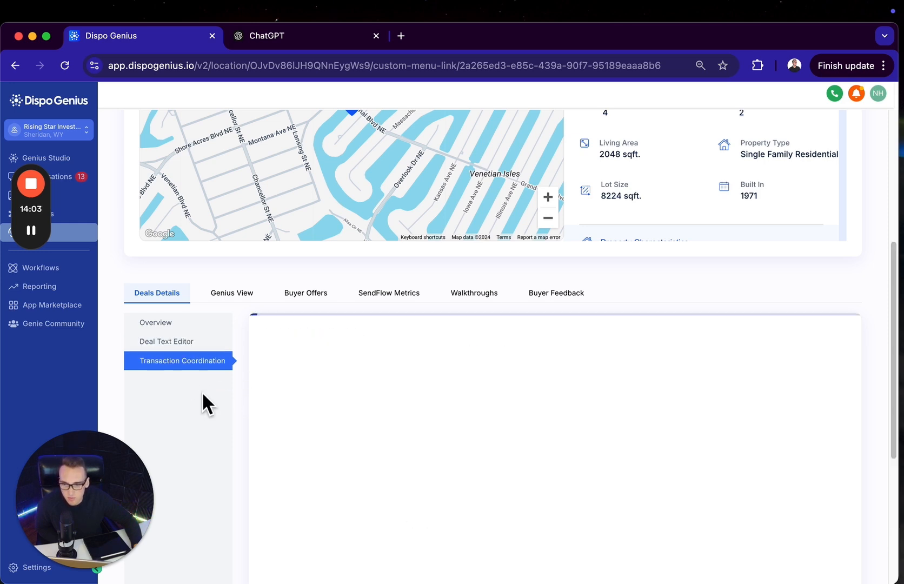
pyautogui.scroll(-4, 506, 464)
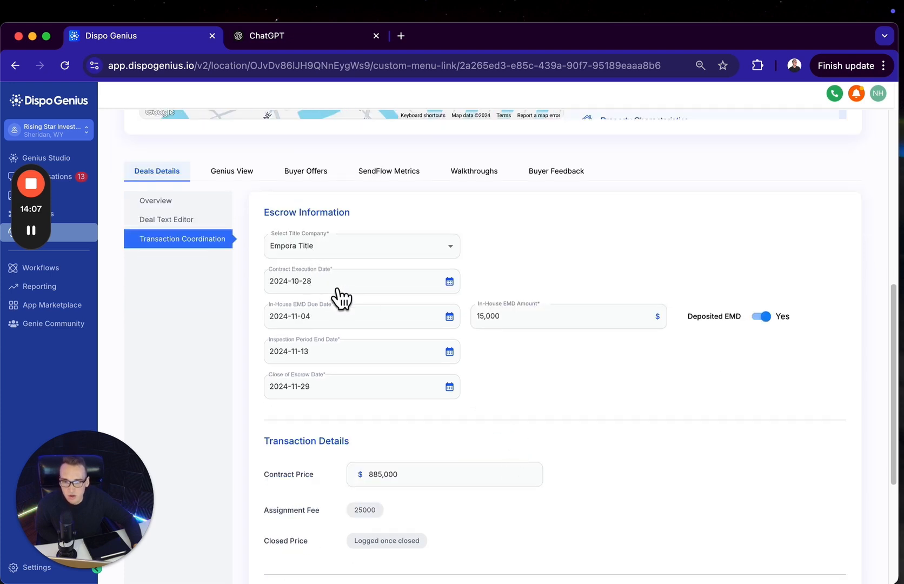
pyautogui.click(325, 244)
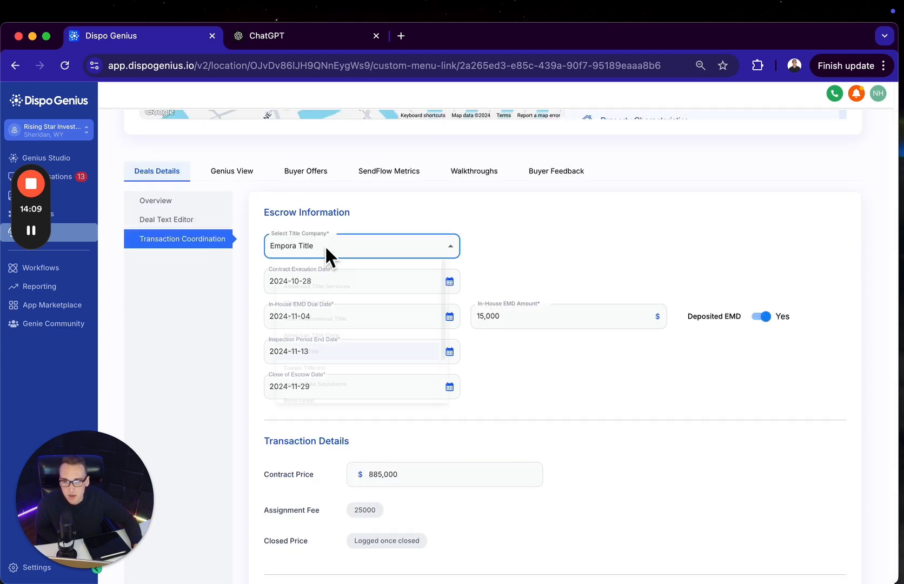
pyautogui.click(387, 244)
pyautogui.click(353, 287)
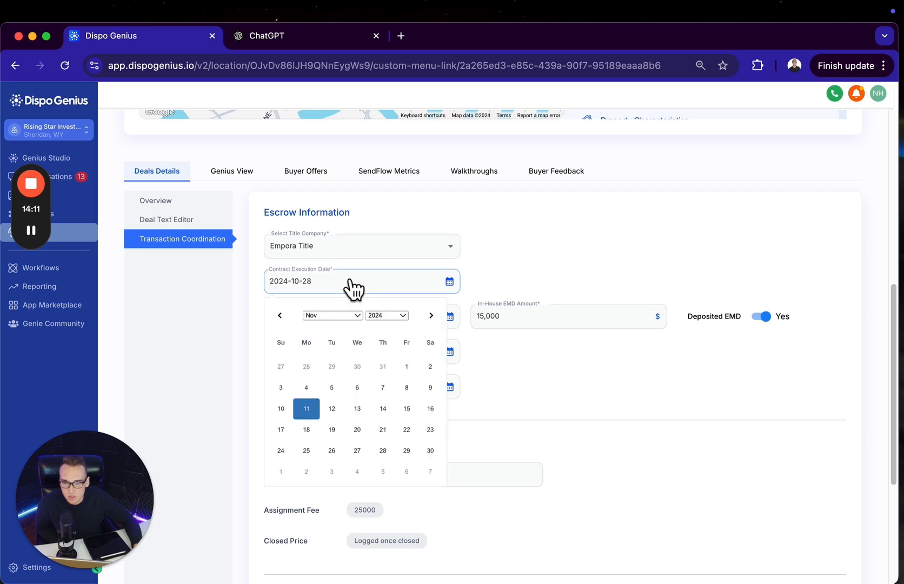
pyautogui.click(533, 281)
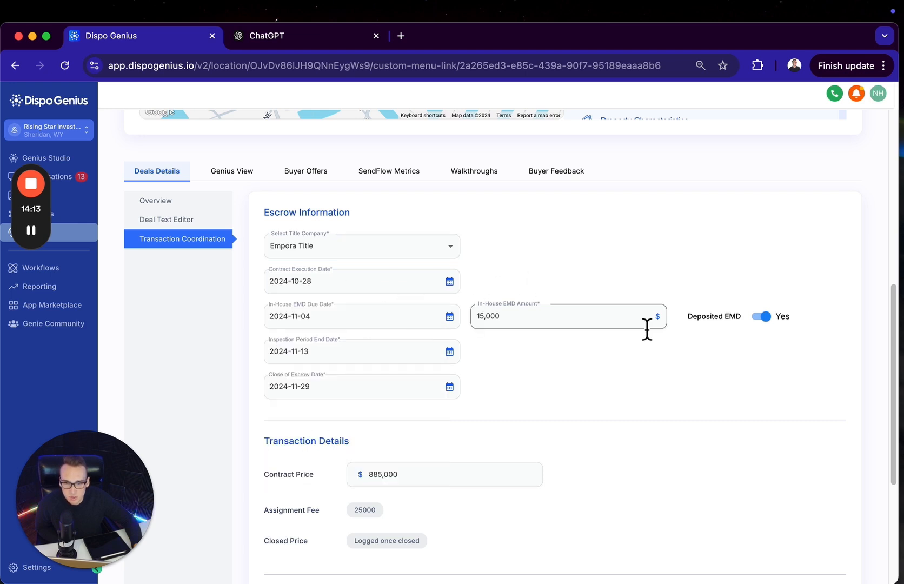
pyautogui.scroll(-5, 427, 398)
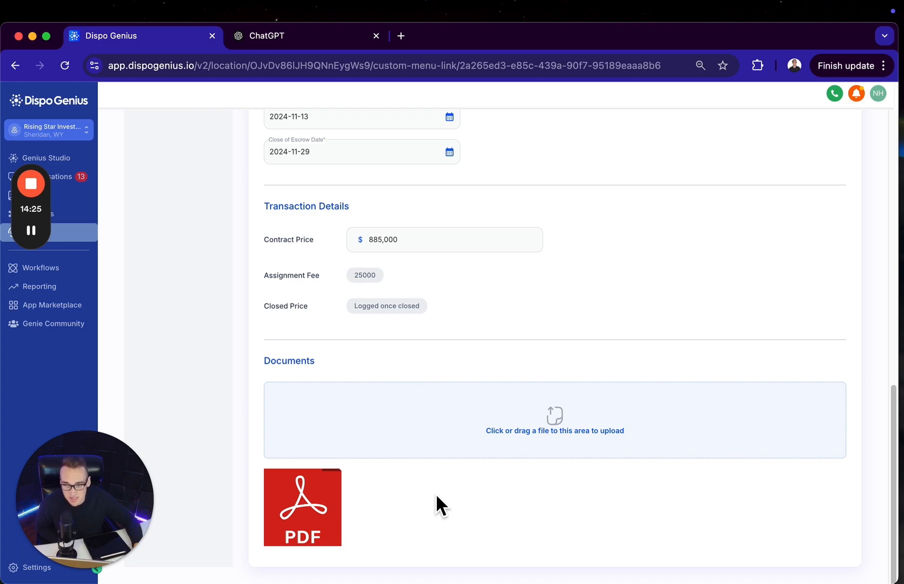
# Open the deal's Genius View and examine the buyers ranked by probability to buy, including the first buyer's events
pyautogui.scroll(10, 437, 488)
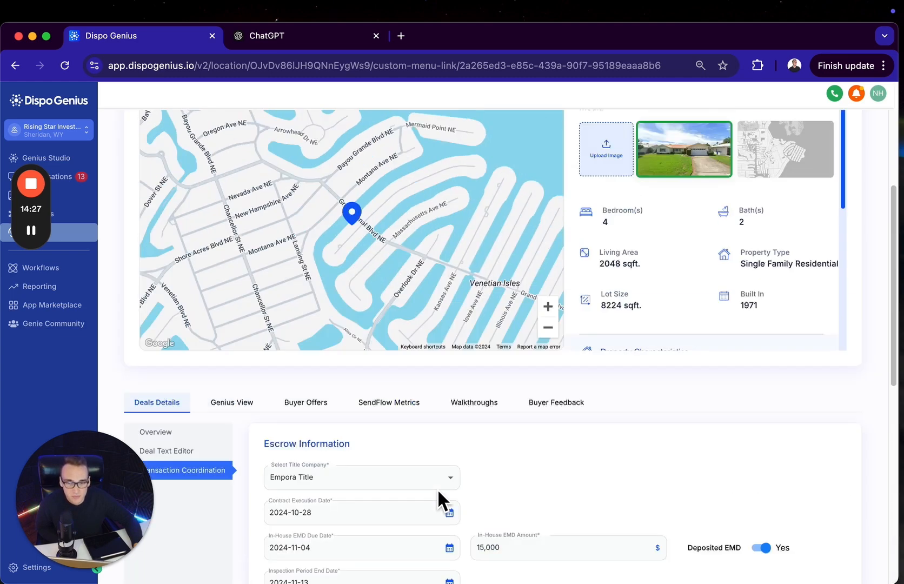
pyautogui.scroll(-2, 259, 394)
pyautogui.click(227, 361)
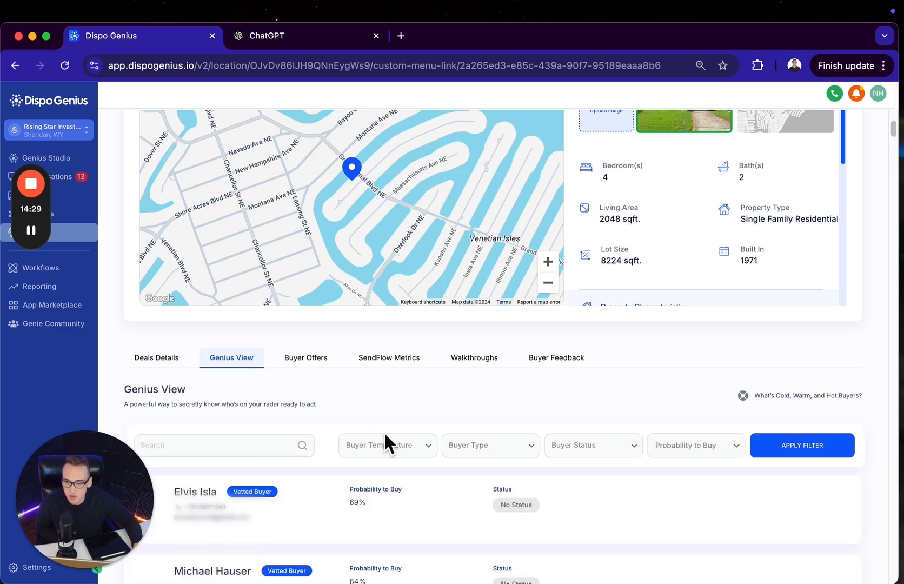
pyautogui.scroll(-5, 414, 406)
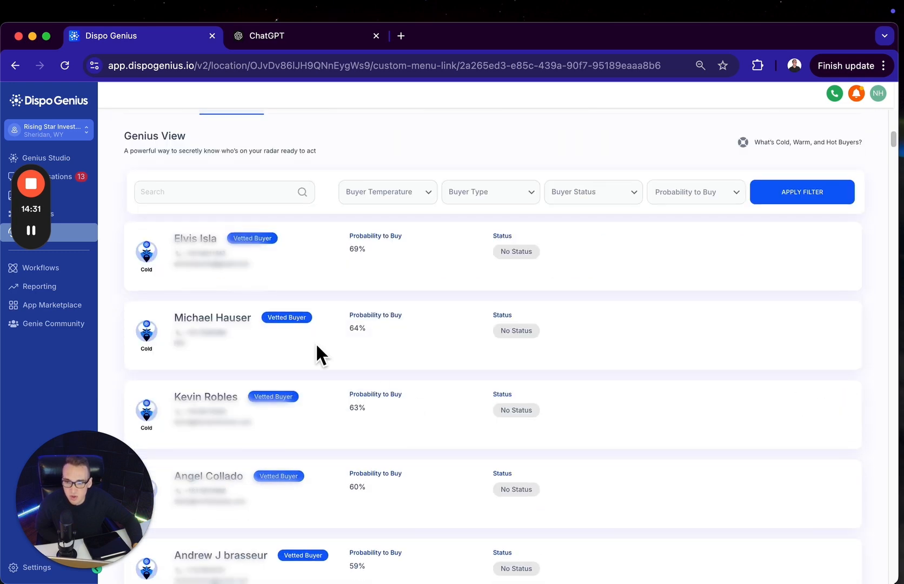
pyautogui.moveTo(233, 280)
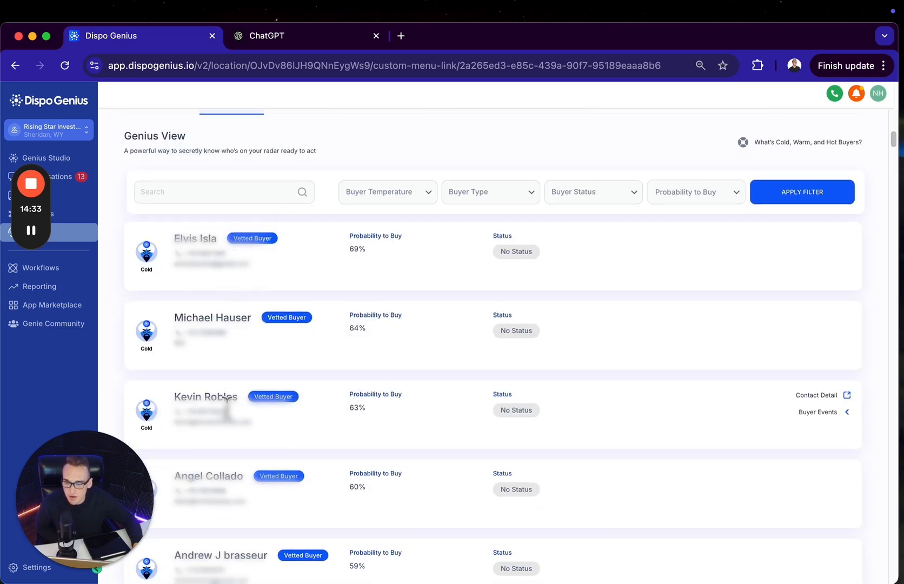
pyautogui.moveTo(770, 257)
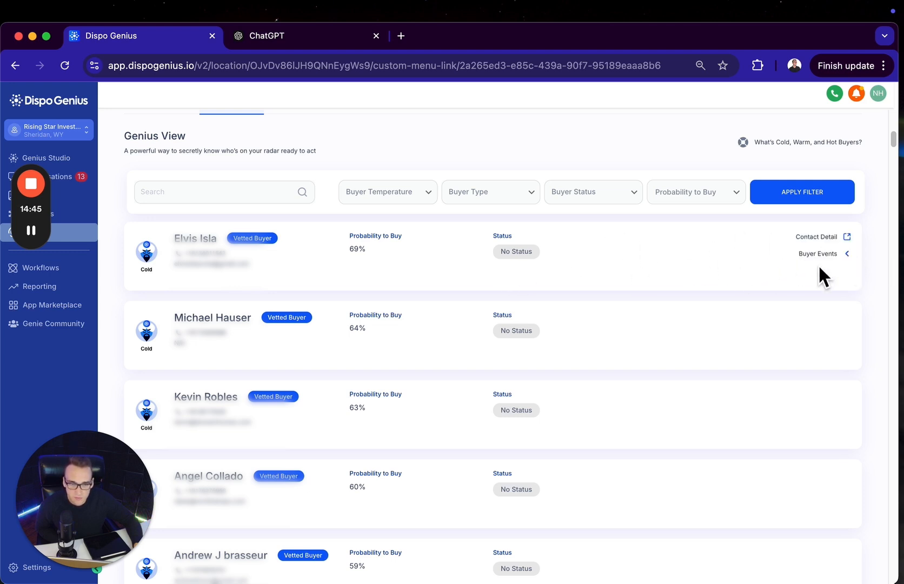
pyautogui.tripleClick(854, 255)
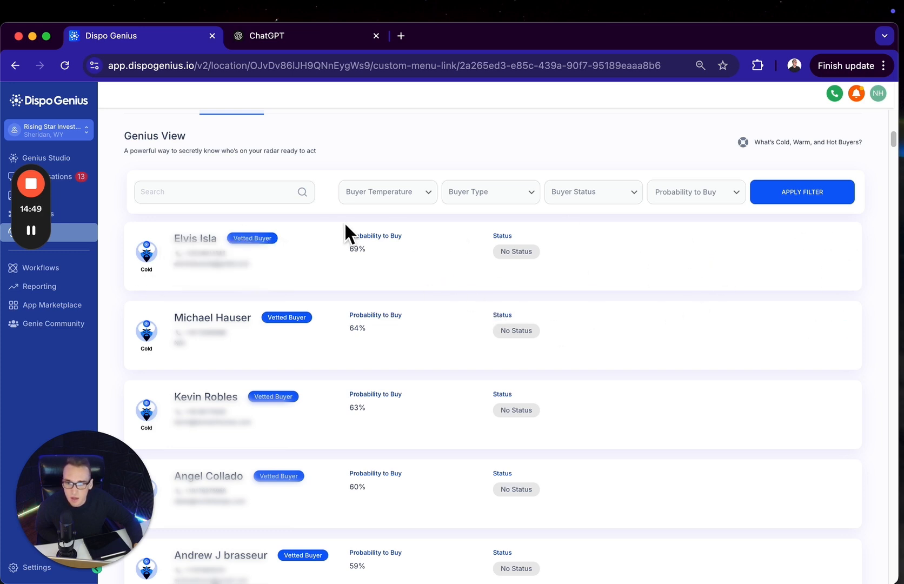
# Try the Hot, Warm and Cold options of the Buyer Temperature filter and leave it set to Hot
pyautogui.scroll(1, 356, 229)
pyautogui.click(396, 226)
pyautogui.click(370, 247)
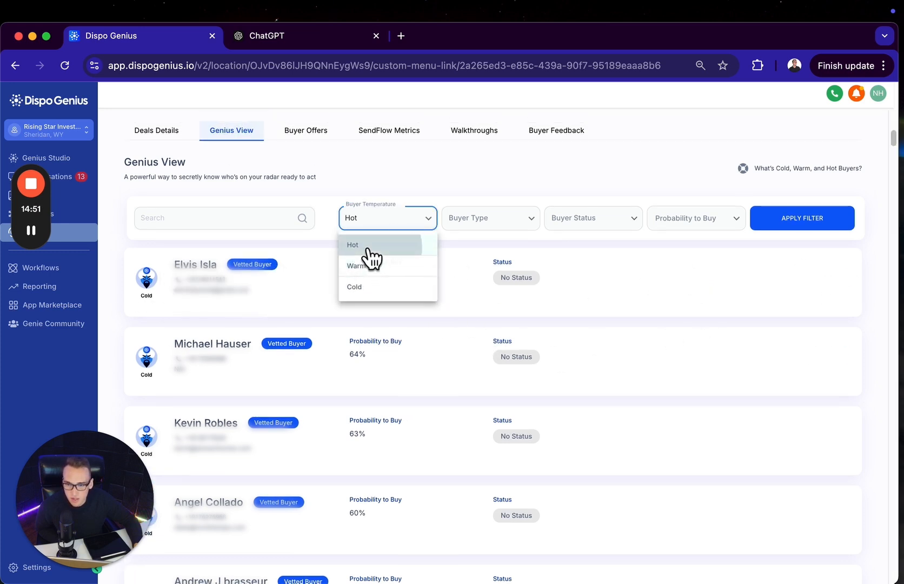
pyautogui.click(391, 226)
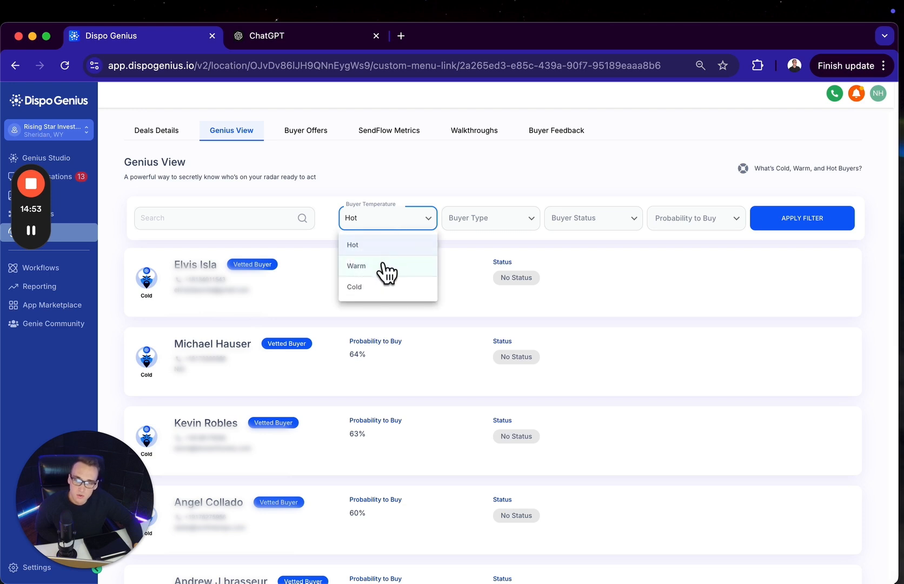
pyautogui.click(379, 263)
pyautogui.click(398, 224)
pyautogui.click(382, 286)
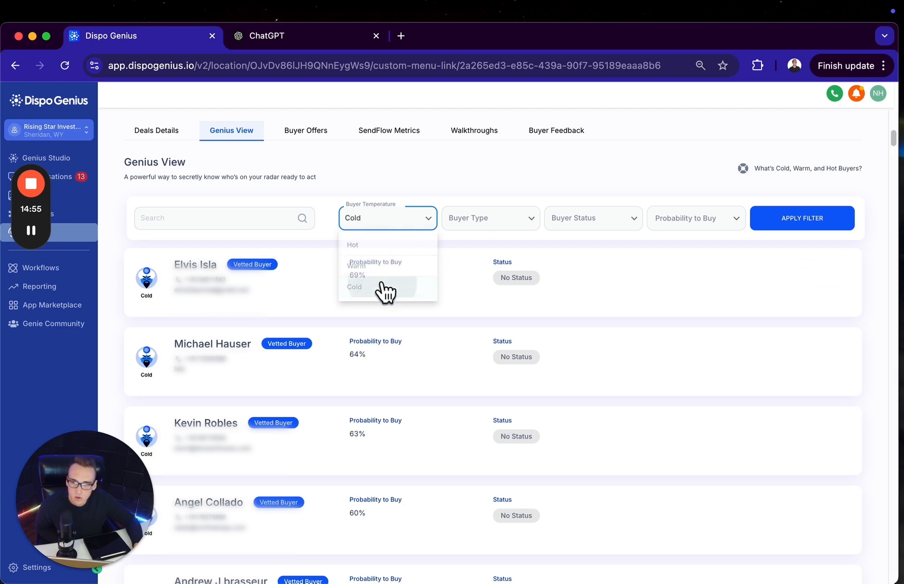
pyautogui.click(414, 222)
pyautogui.click(385, 246)
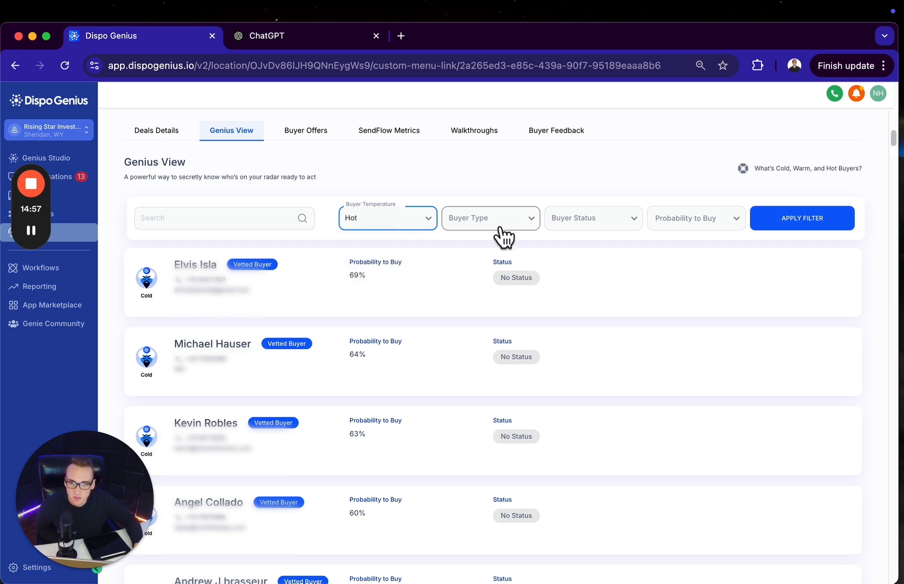
# Try the VIP buyer type, set the Buyer Type filter to Vetted, and view the Buyer Status options without choosing one
pyautogui.click(507, 227)
pyautogui.click(487, 250)
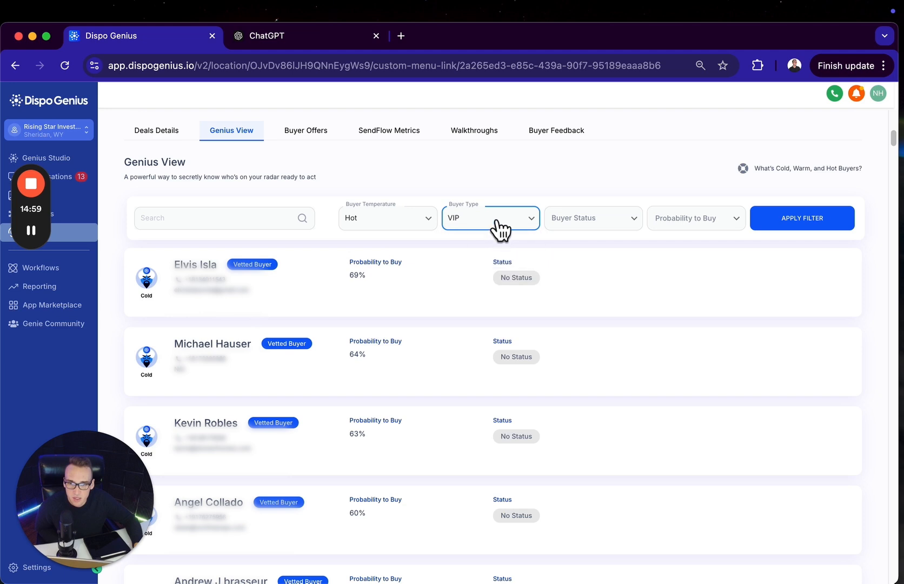
pyautogui.click(496, 225)
pyautogui.click(489, 266)
pyautogui.click(604, 217)
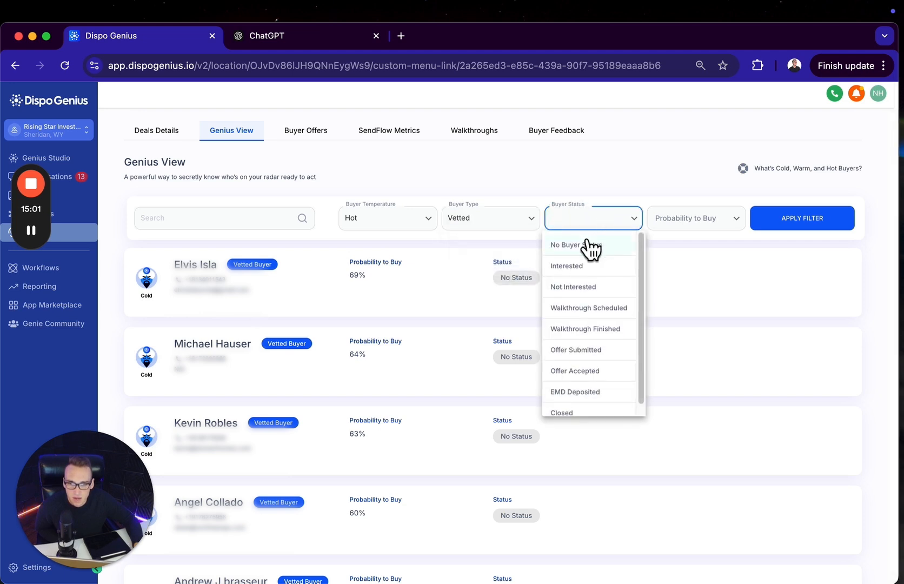
pyautogui.click(643, 172)
pyautogui.scroll(2, 334, 299)
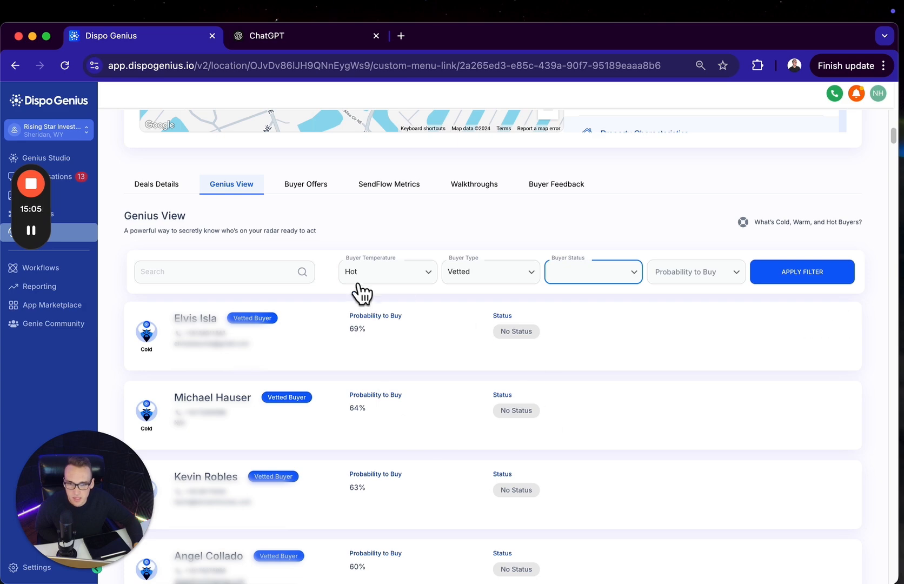
# Check the deal's Buyer Offers and review its SendFlow Metrics for reply rate, email open rate and picture link clicks
pyautogui.click(306, 183)
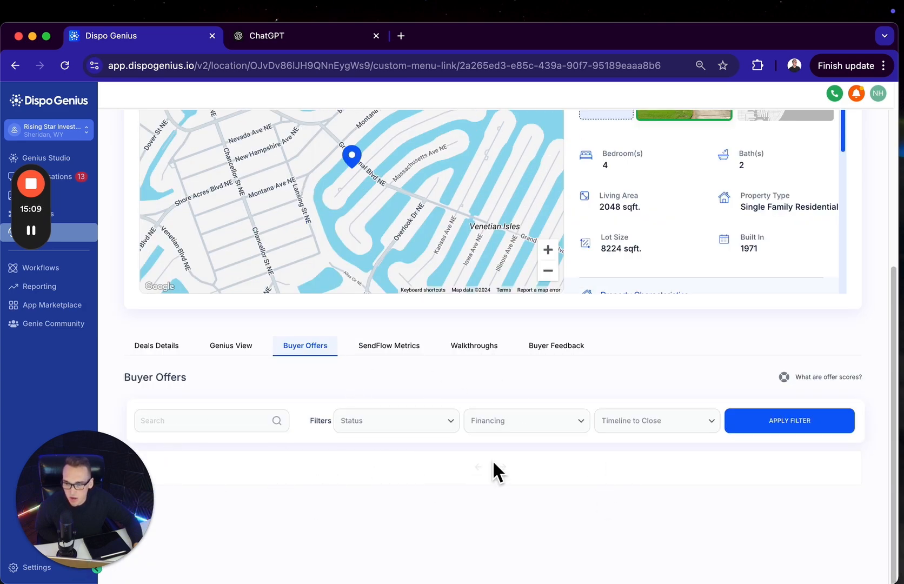
pyautogui.click(381, 348)
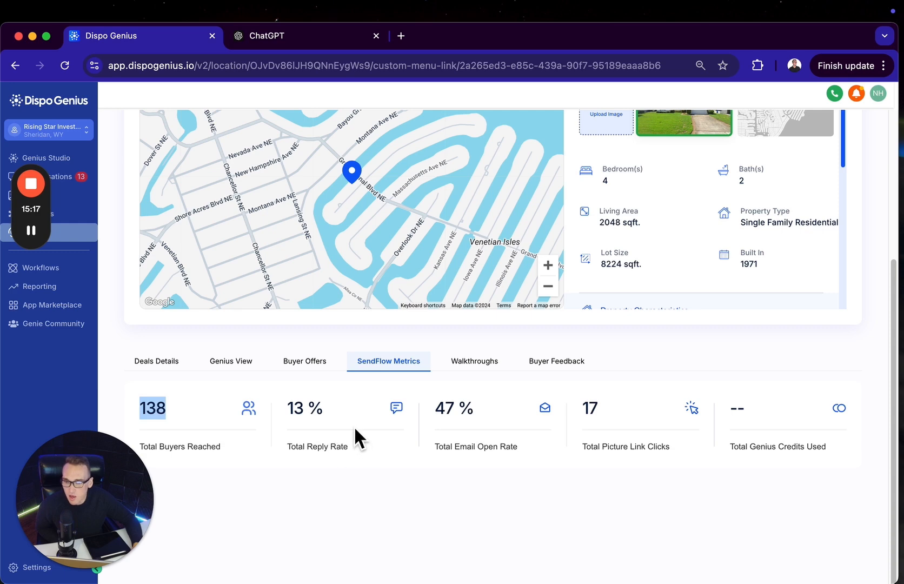
pyautogui.moveTo(325, 409); pyautogui.dragTo(298, 409)
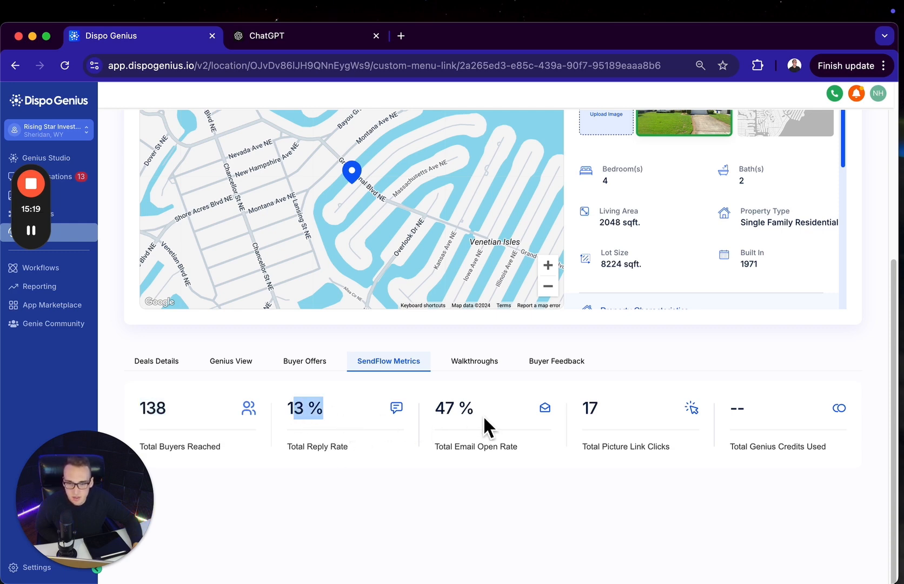
pyautogui.moveTo(483, 414); pyautogui.dragTo(435, 412)
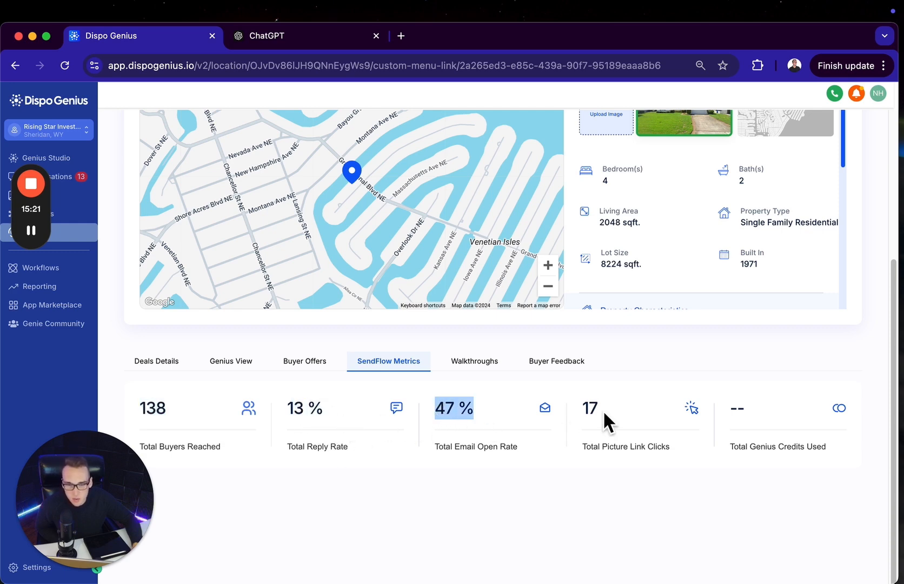
pyautogui.moveTo(600, 410); pyautogui.dragTo(582, 413)
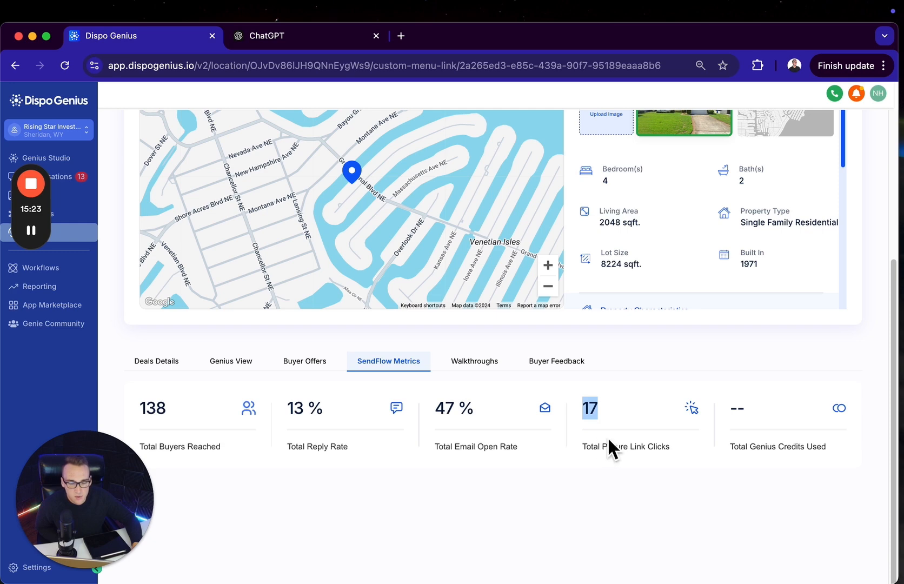
# Start a Single Buyer walkthrough slot for the deal, view the available dates, and close the form without adding it
pyautogui.click(482, 364)
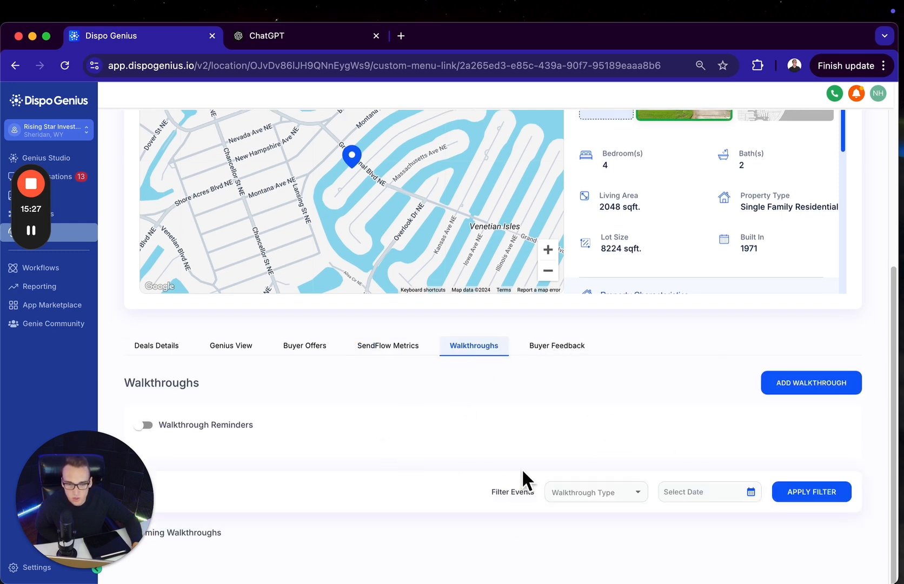
pyautogui.click(782, 388)
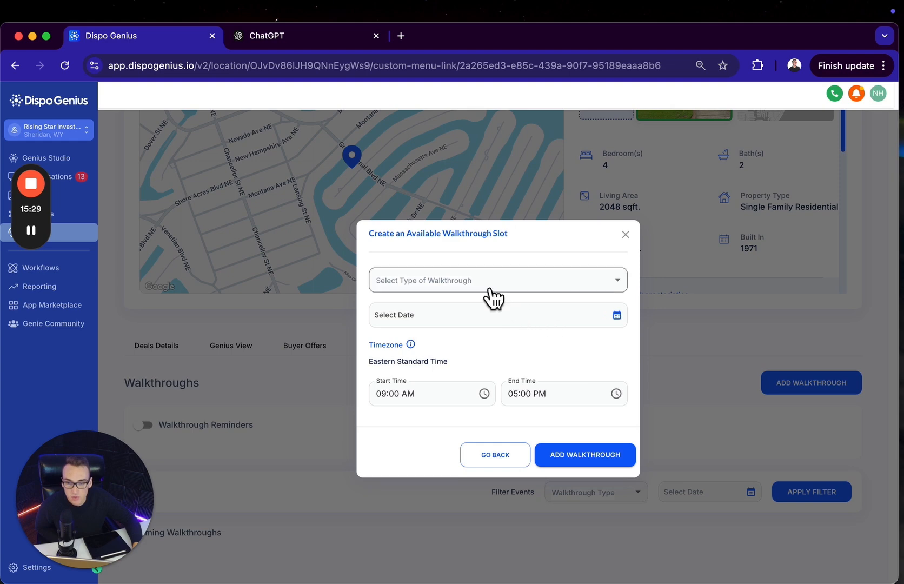
pyautogui.click(487, 286)
pyautogui.click(477, 307)
pyautogui.click(494, 315)
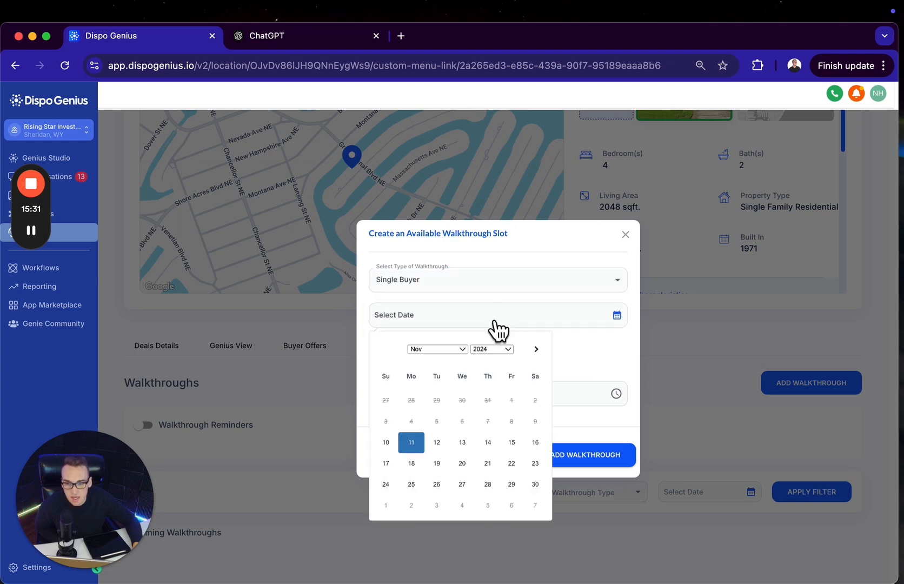
pyautogui.click(514, 261)
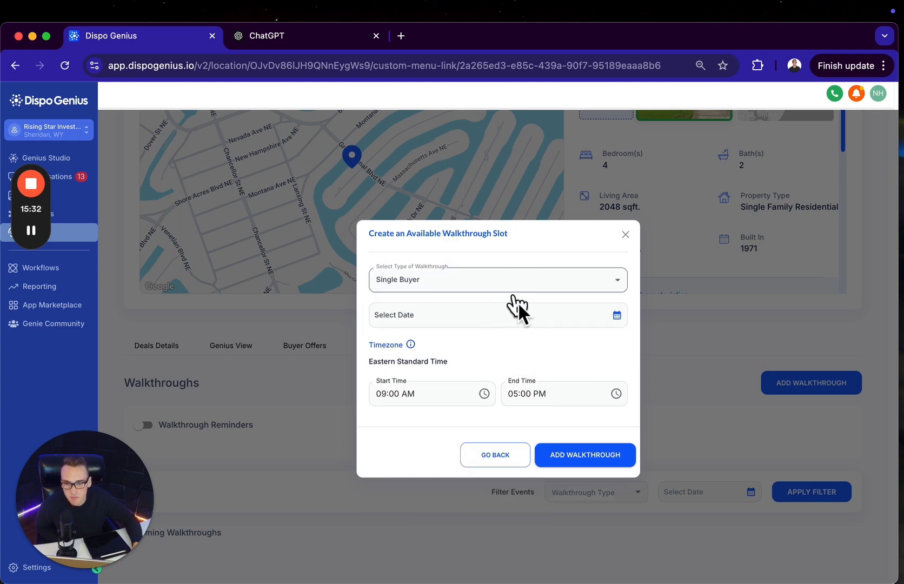
pyautogui.click(626, 235)
# Read the negative Buyer Feedback statements for the deal under Condition Issues and Other Issues/Concerns
pyautogui.click(574, 350)
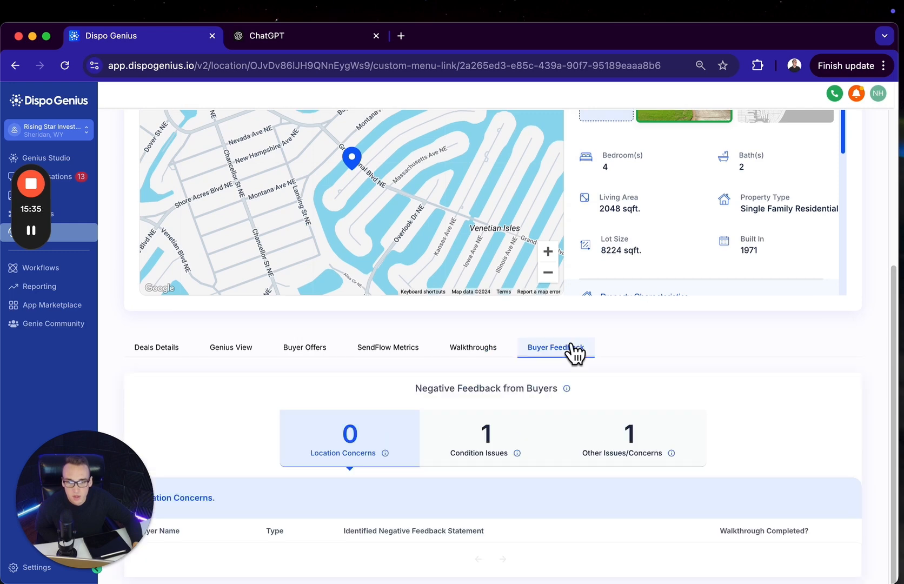
pyautogui.click(486, 443)
pyautogui.scroll(-1, 480, 454)
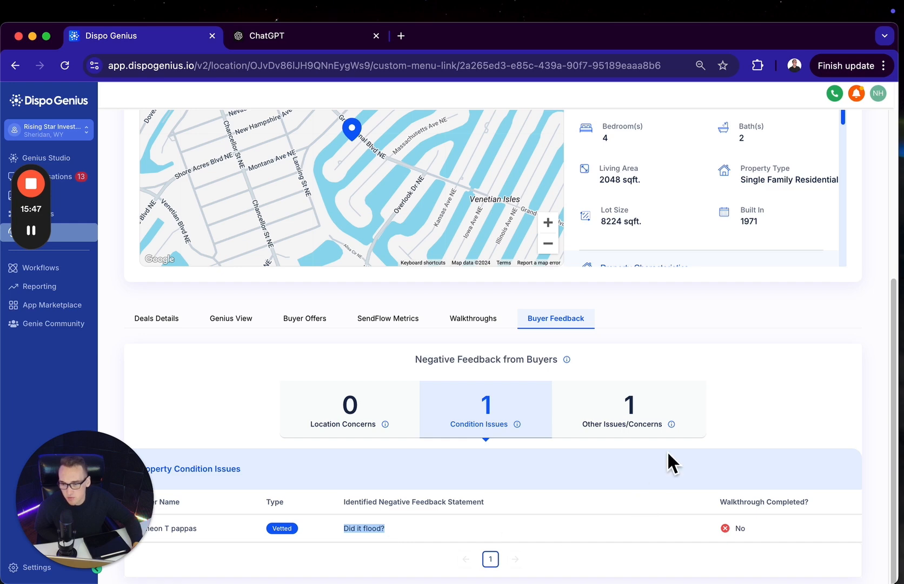
pyautogui.click(637, 417)
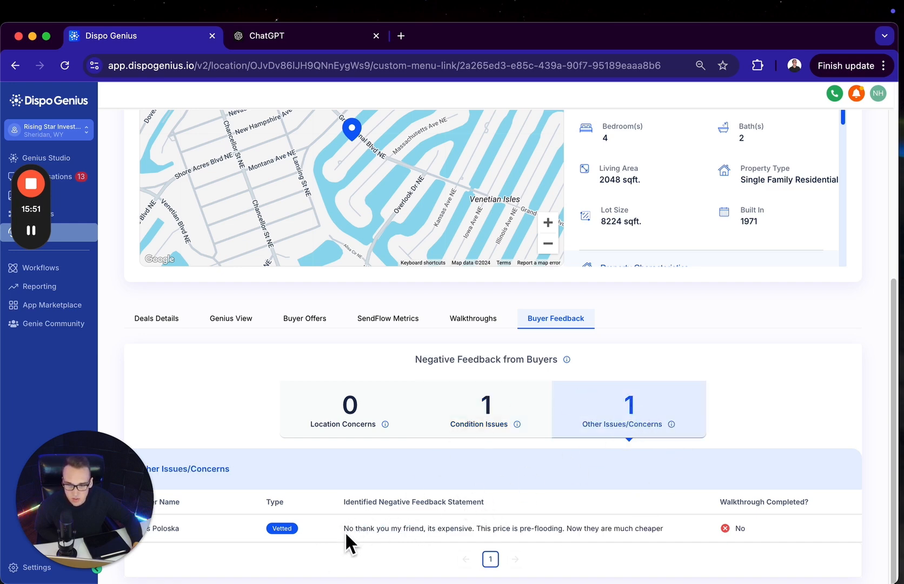
pyautogui.moveTo(345, 533); pyautogui.dragTo(541, 537)
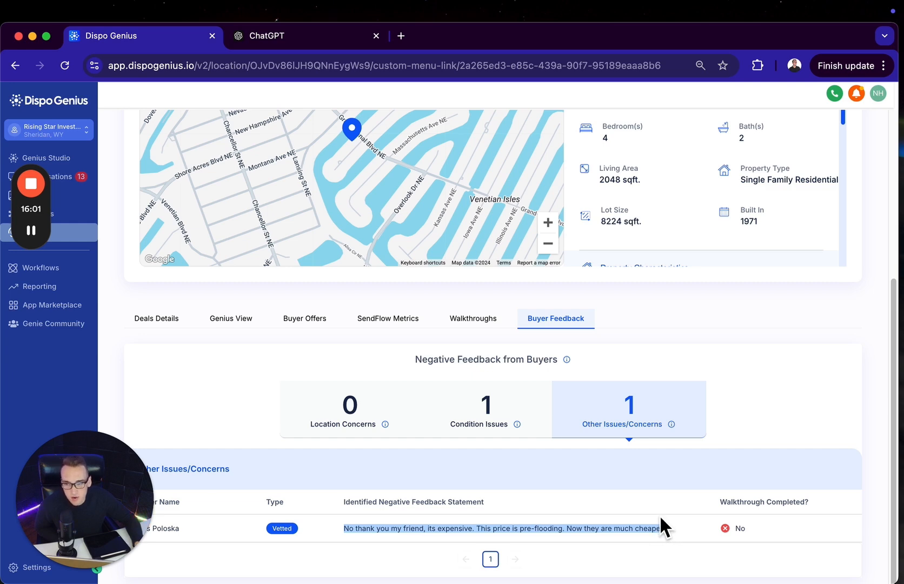
# Look over the deal's stage progress and property land information, and return to the deals board
pyautogui.scroll(5, 656, 515)
pyautogui.scroll(-5, 657, 500)
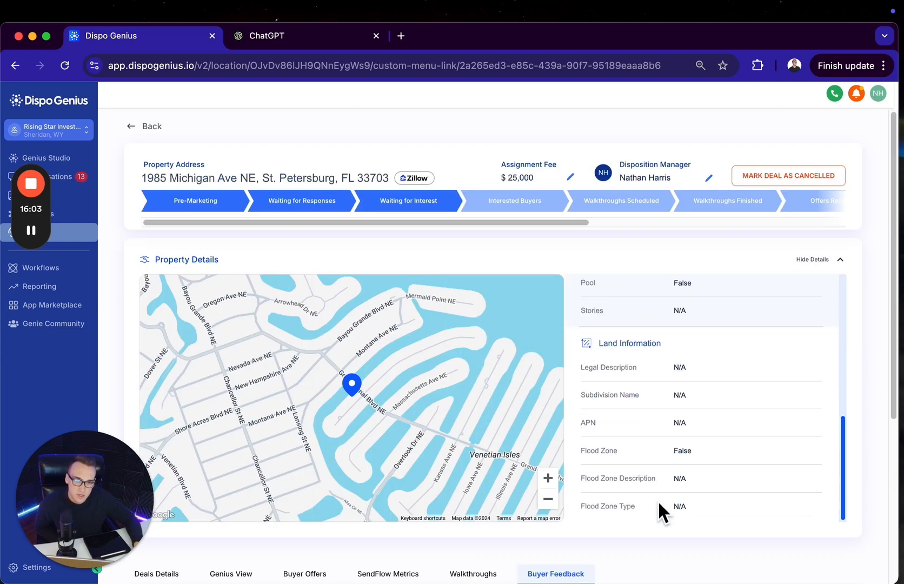
pyautogui.scroll(-4, 555, 529)
pyautogui.scroll(4, 339, 389)
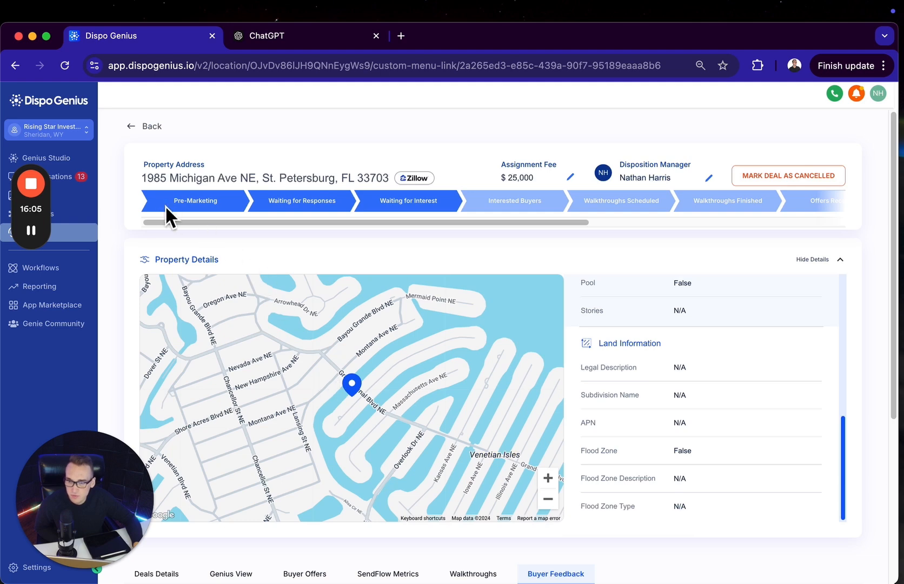
pyautogui.click(130, 126)
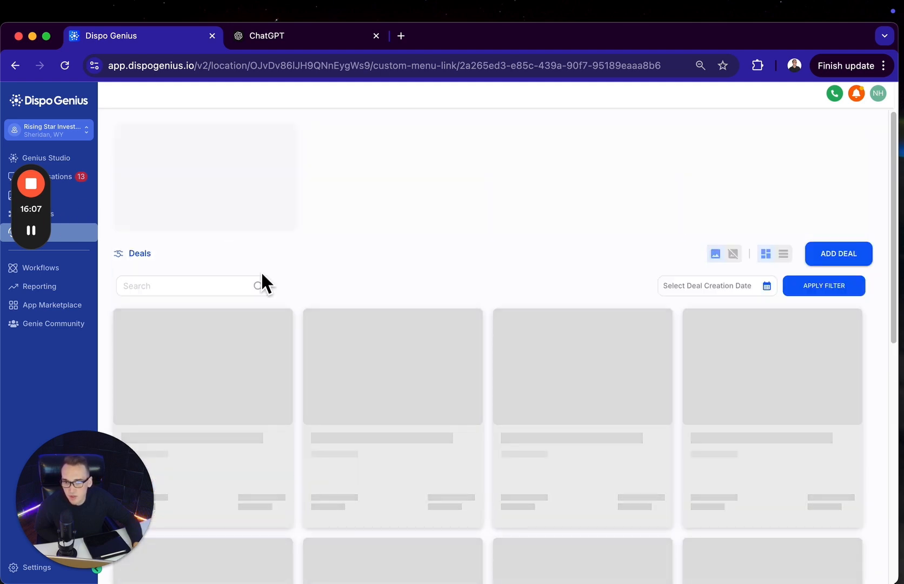
# Open the Daytona Beach deal from the Interested Buyers column and check its Genius View and Buyer Offers
pyautogui.scroll(-3, 594, 475)
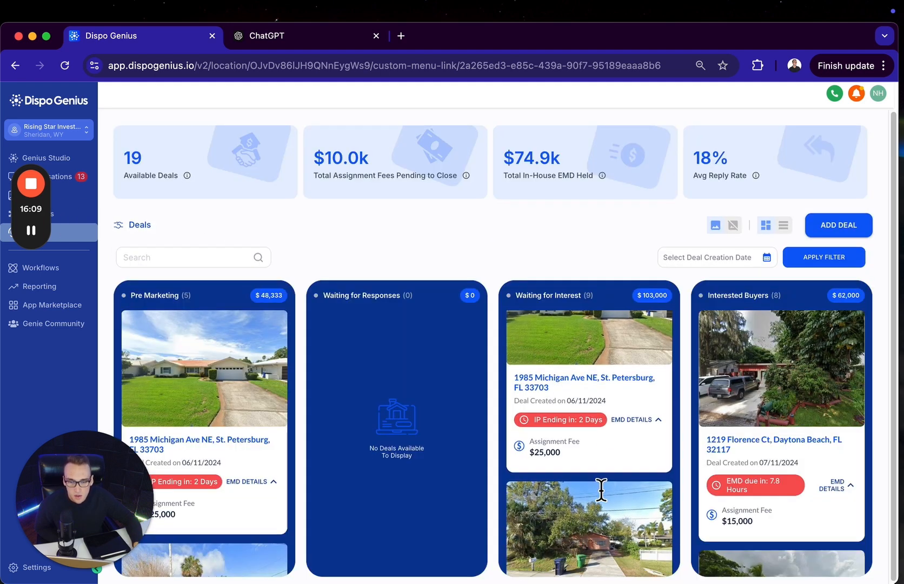
pyautogui.scroll(-5, 603, 490)
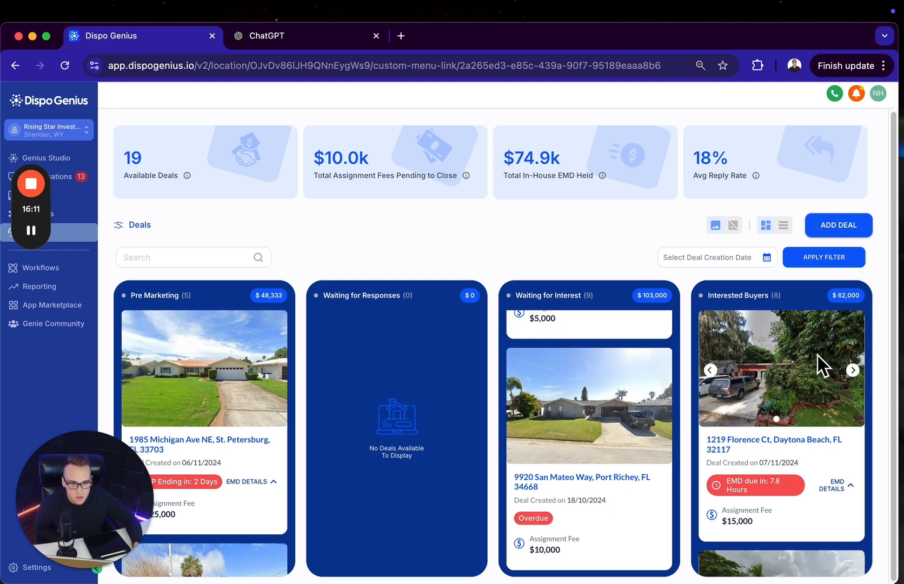
pyautogui.click(756, 449)
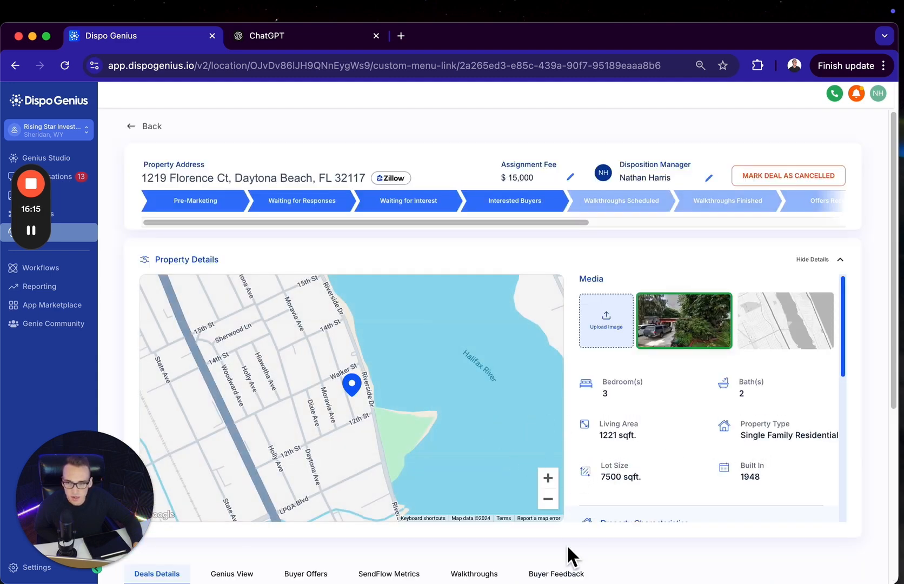
pyautogui.scroll(-5, 566, 544)
pyautogui.click(246, 419)
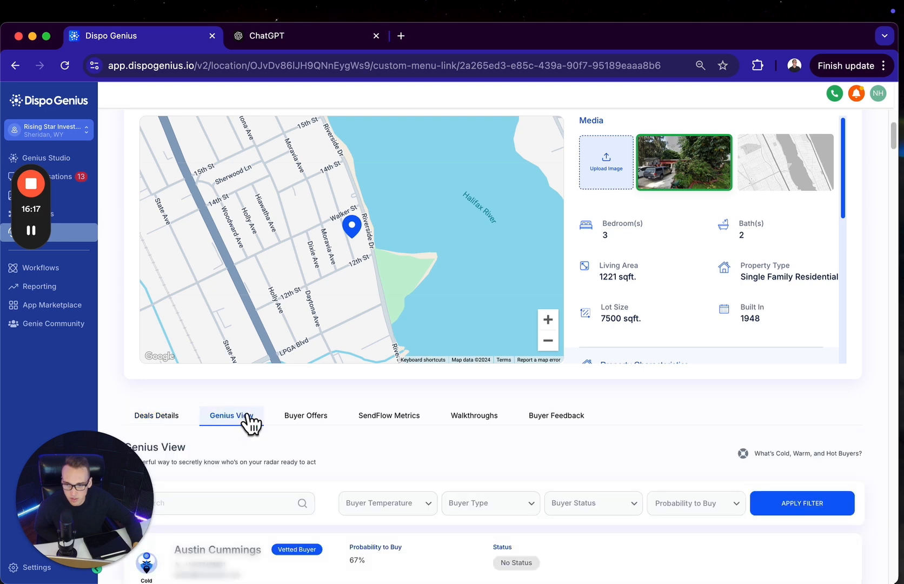
pyautogui.scroll(-6, 249, 421)
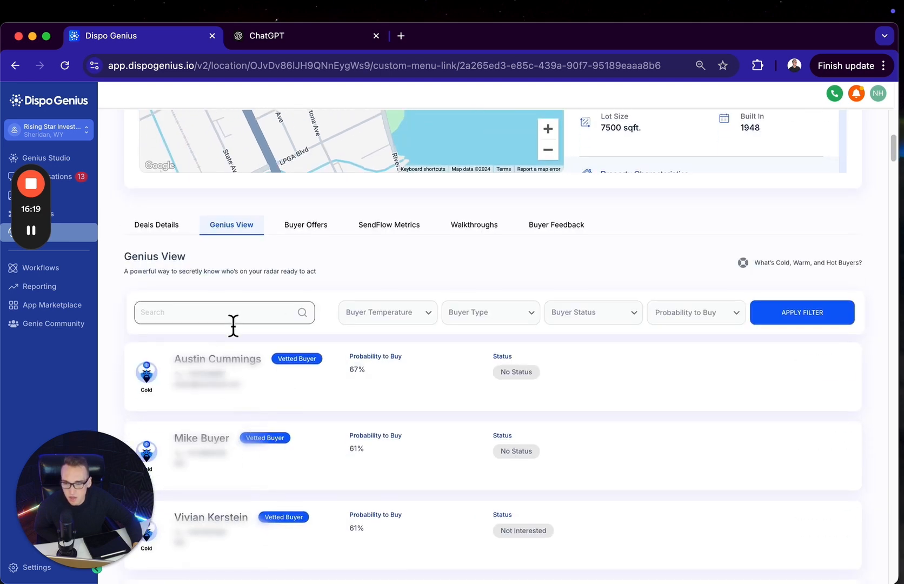
pyautogui.click(303, 227)
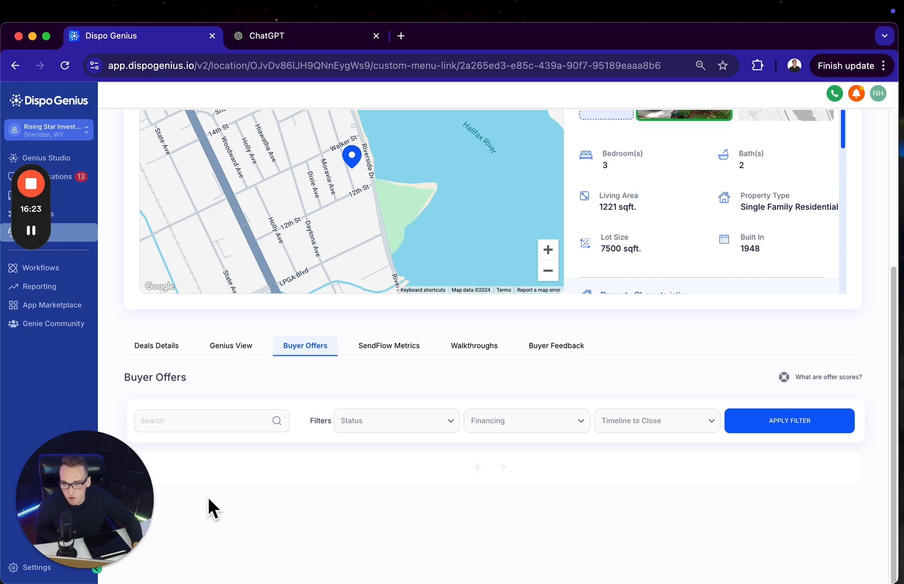
# Review the deal's SendFlow Metrics for buyers reached, reply rate, email open rate and picture link clicks
pyautogui.click(390, 348)
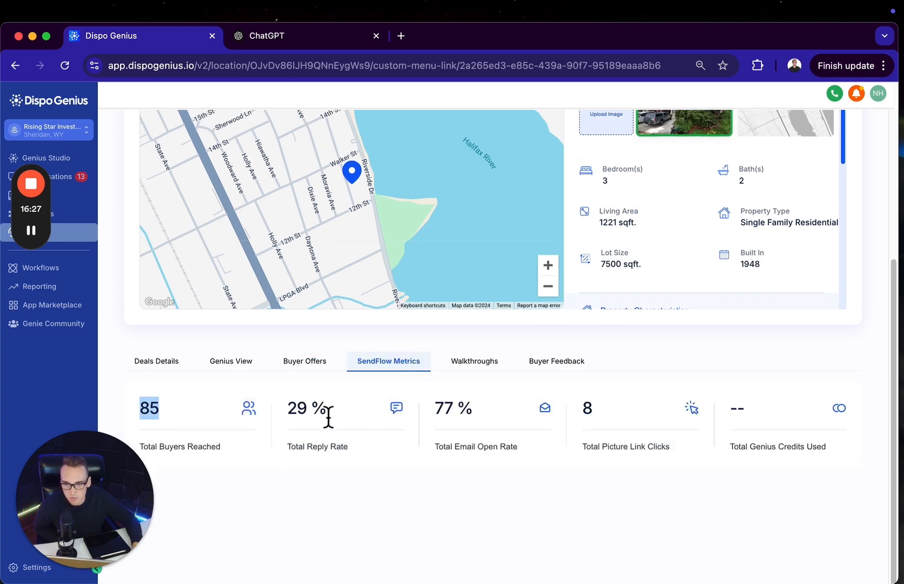
pyautogui.moveTo(327, 414); pyautogui.dragTo(292, 416)
pyautogui.moveTo(473, 411); pyautogui.dragTo(434, 407)
pyautogui.moveTo(609, 413); pyautogui.dragTo(569, 408)
pyautogui.click(634, 411)
# Check the deal's Walkthroughs and its Buyer Feedback under Condition Issues, Other Issues/Concerns and Location Concerns
pyautogui.click(476, 361)
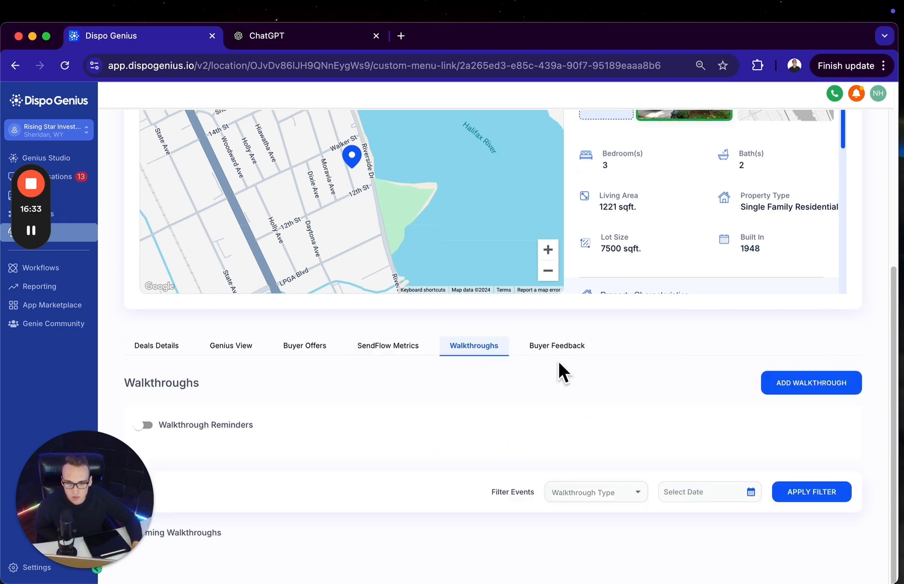
pyautogui.click(559, 348)
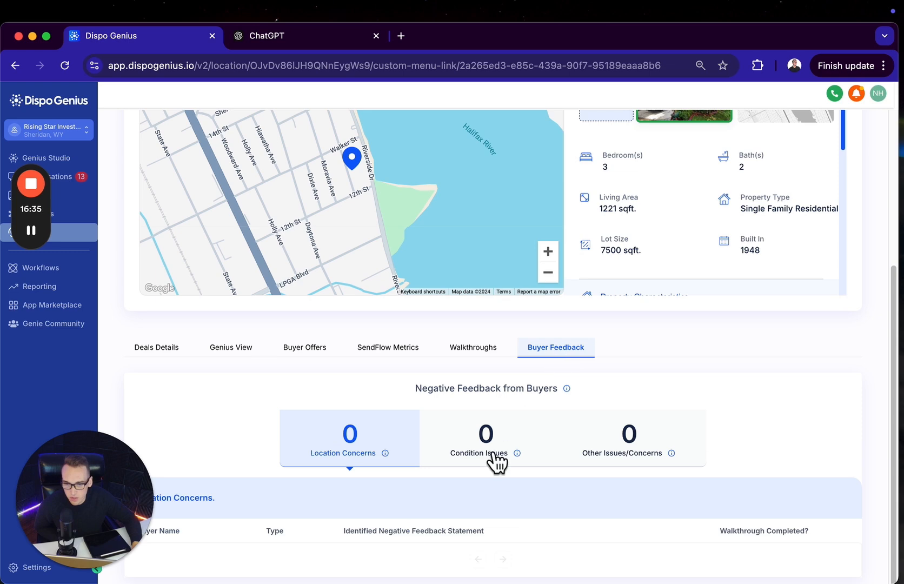
pyautogui.click(666, 439)
pyautogui.click(508, 435)
pyautogui.click(620, 451)
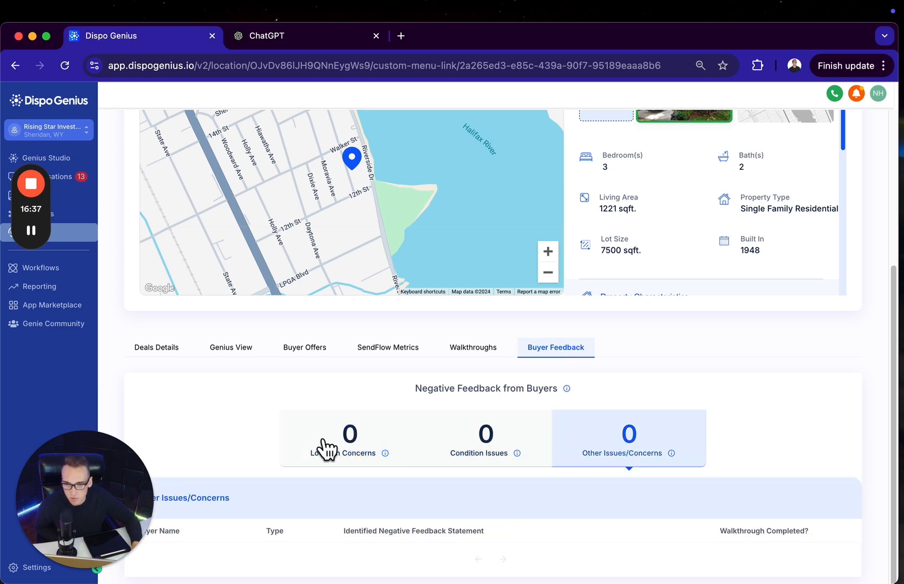
pyautogui.click(324, 440)
# Return to the deals board and look through the deals in the Interested Buyers column
pyautogui.click(144, 352)
pyautogui.scroll(6, 427, 468)
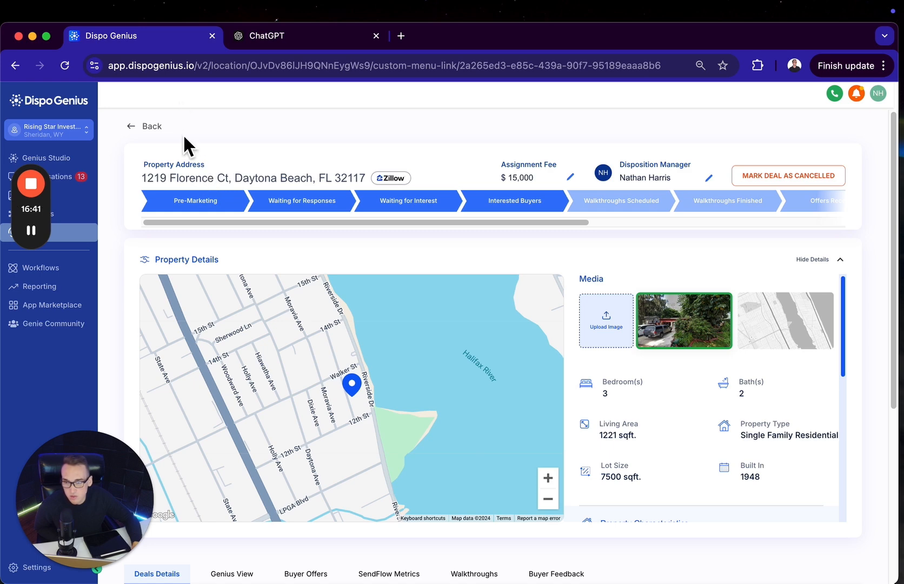
pyautogui.click(151, 127)
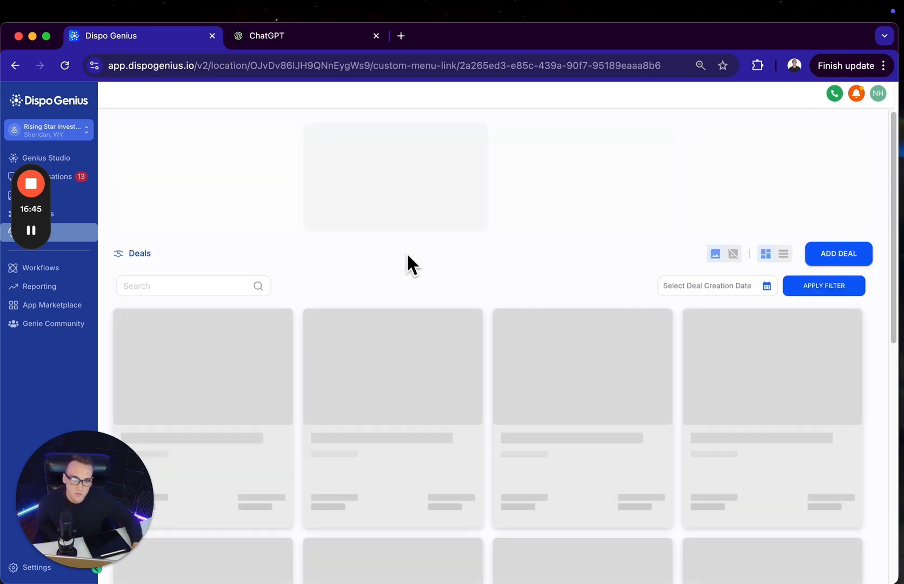
pyautogui.scroll(-10, 783, 454)
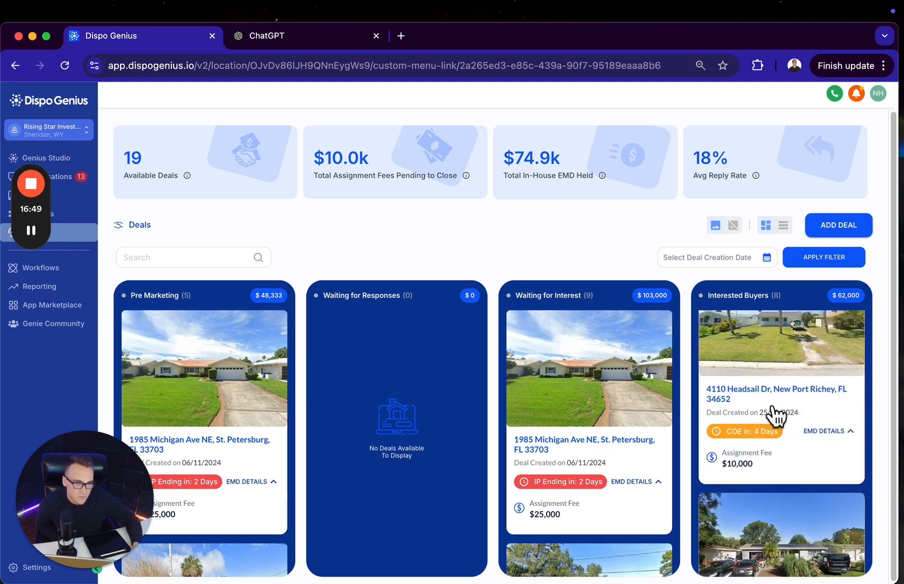
pyautogui.scroll(-7, 776, 413)
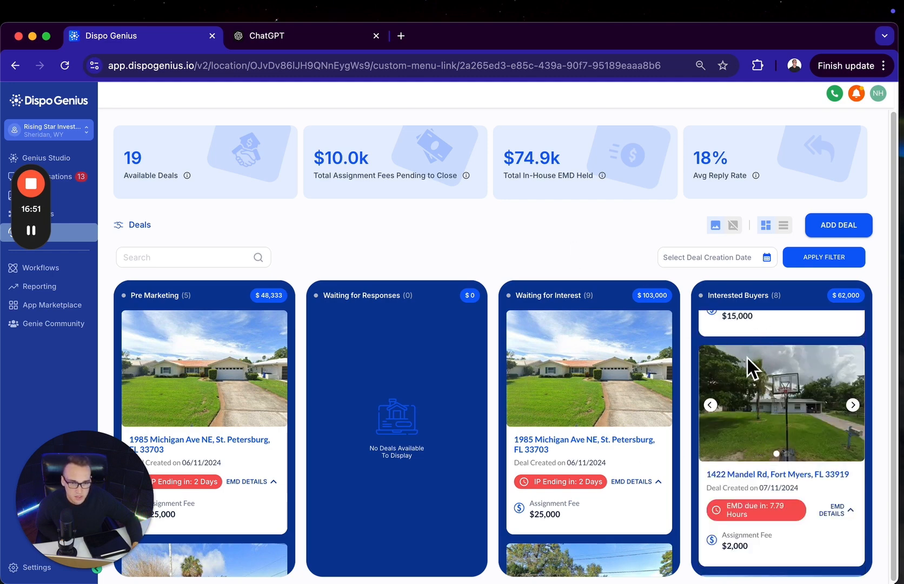
# Add a new deal by looking up the St. Petersburg property's address, and confirm the property details found for it
pyautogui.click(848, 233)
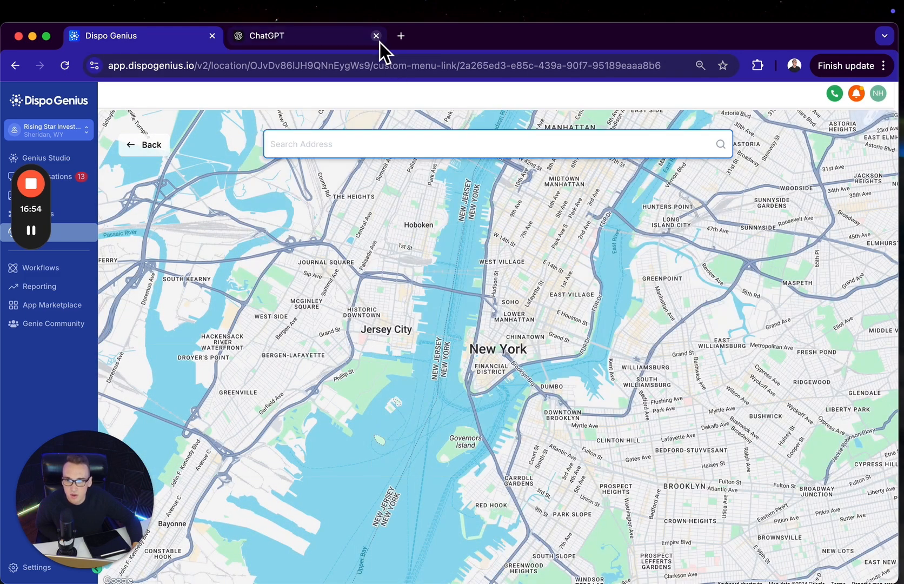
pyautogui.click(376, 35)
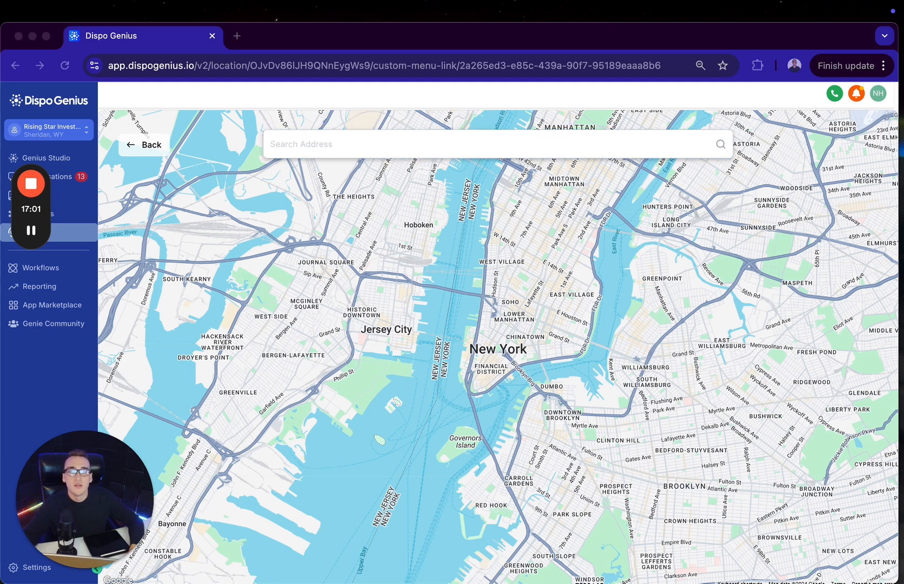
pyautogui.click(405, 149)
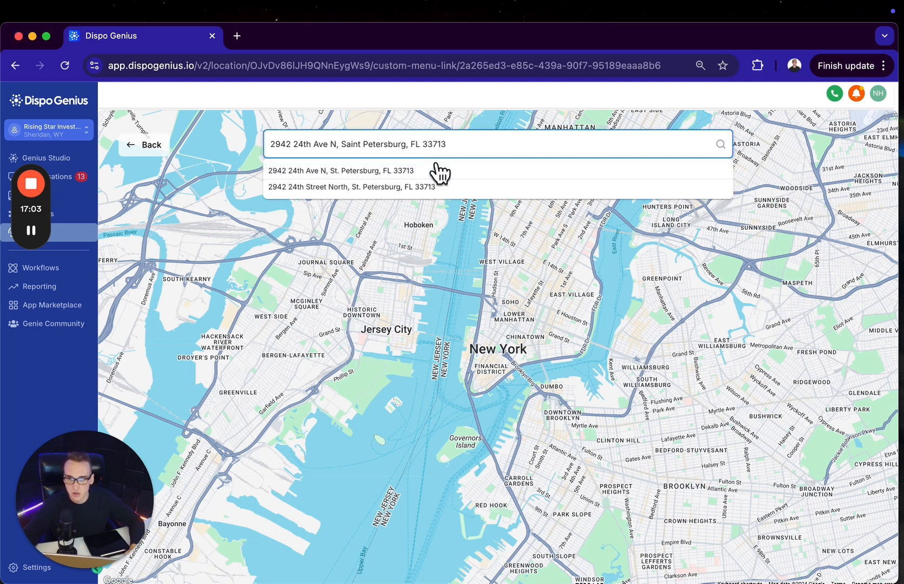
pyautogui.click(427, 170)
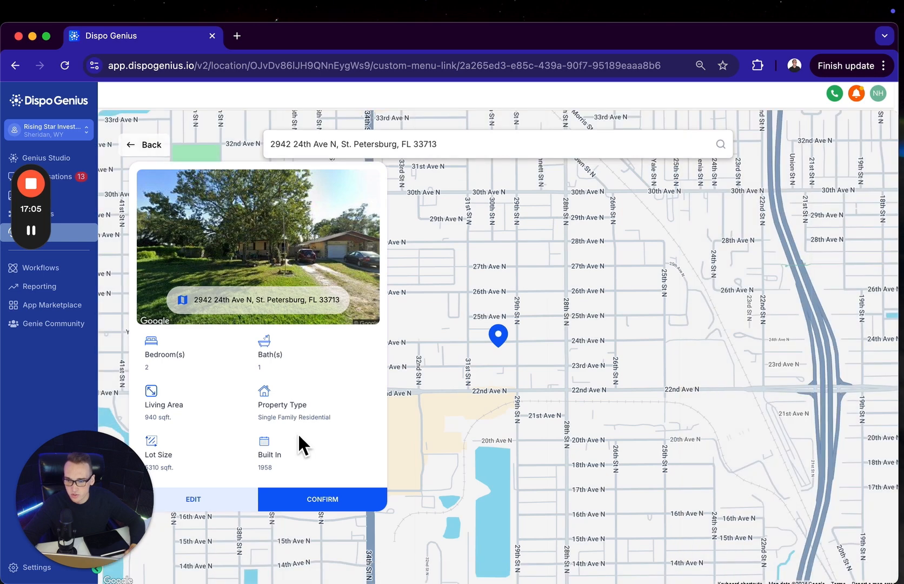
pyautogui.doubleClick(151, 368)
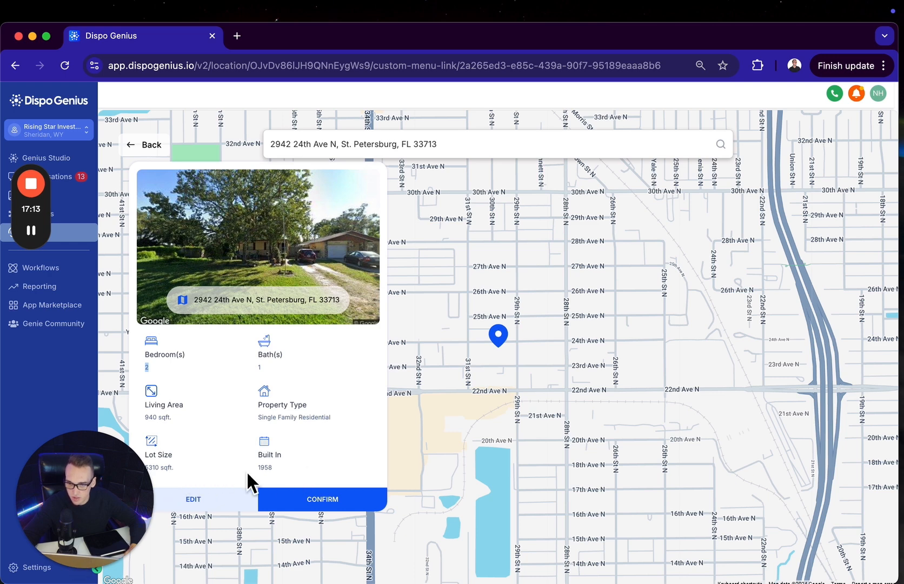
pyautogui.click(333, 502)
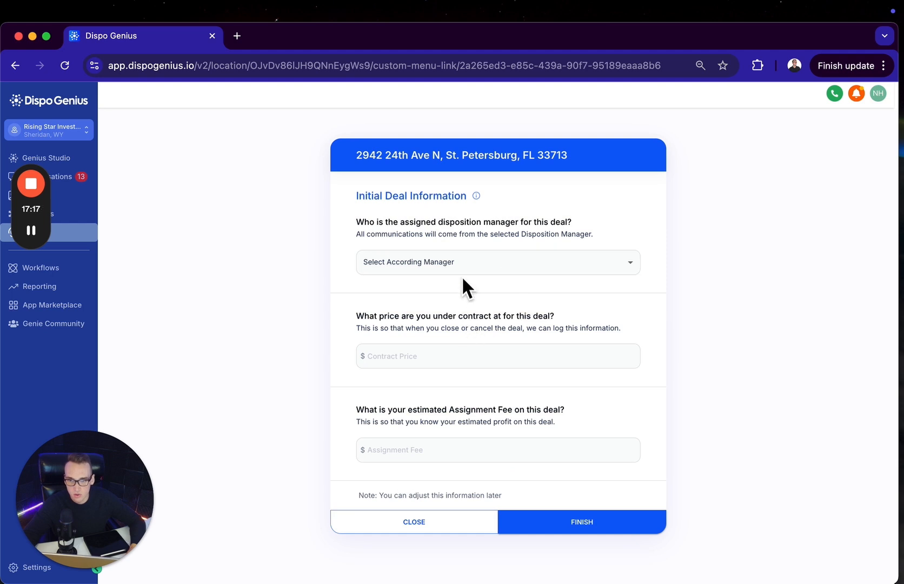
# Complete the initial deal information with the disposition manager, a contract price of $165,000 and an assignment fee of $3,000
pyautogui.click(475, 263)
pyautogui.click(456, 331)
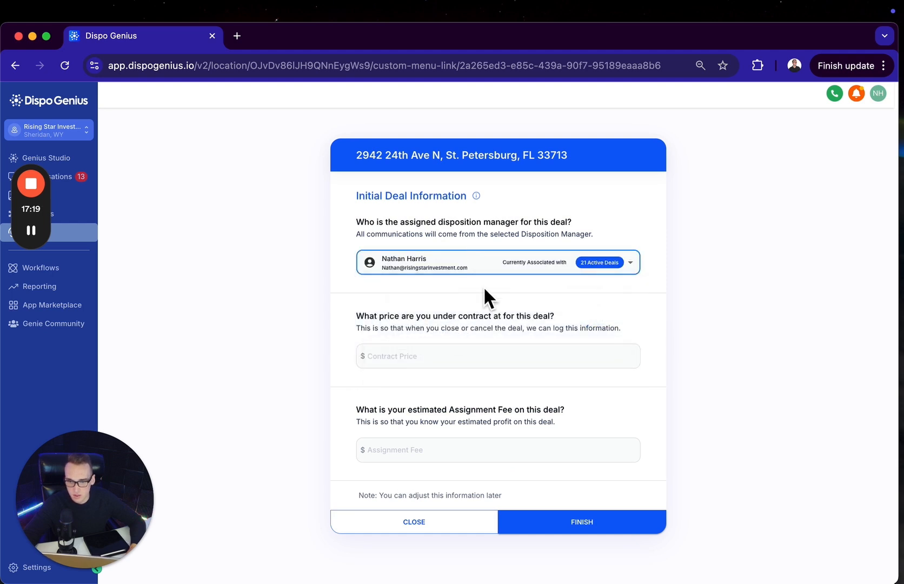
pyautogui.click(485, 357)
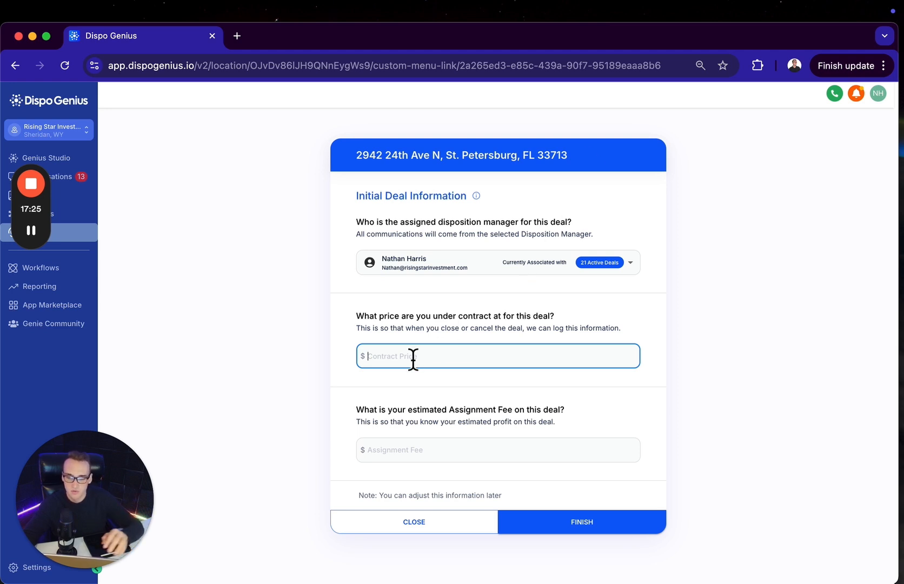
pyautogui.write('165')
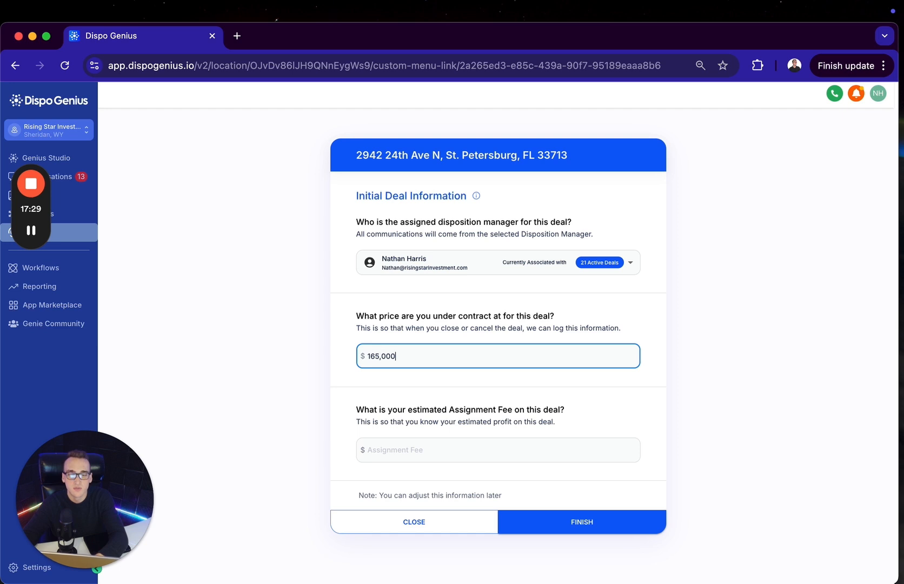
pyautogui.click(457, 449)
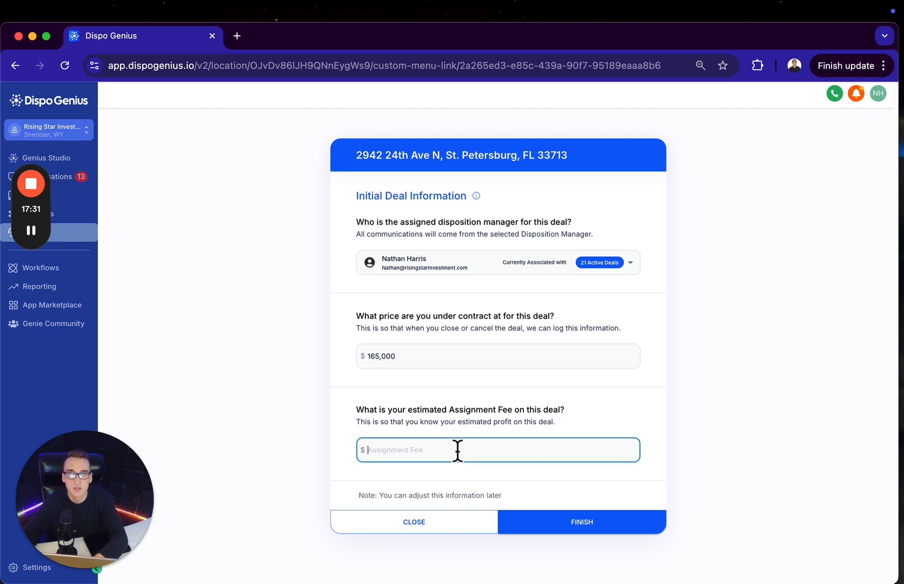
pyautogui.write('30')
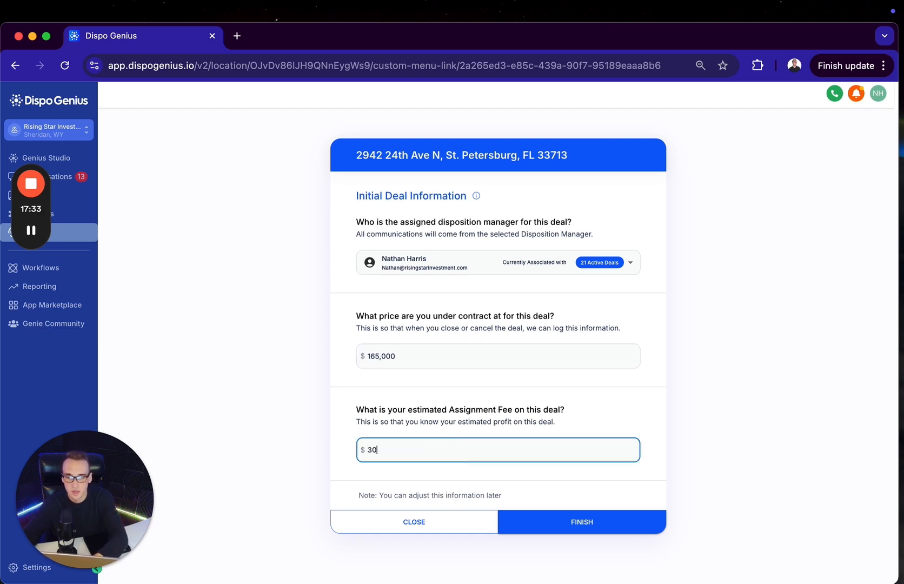
pyautogui.click(595, 523)
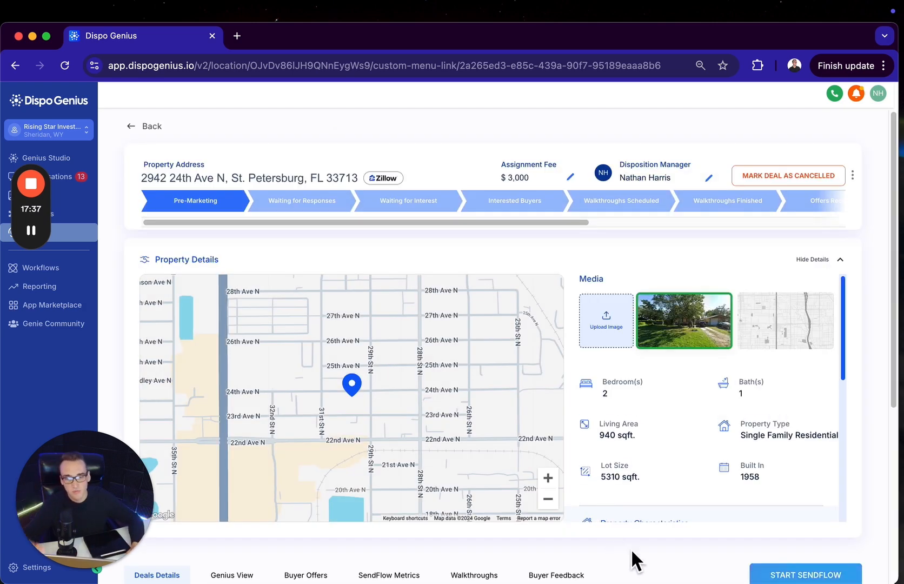
# Set the new deal's asking price to $168,990 and its ARV to $300,000 in the deal overview
pyautogui.scroll(-5, 630, 548)
pyautogui.click(304, 350)
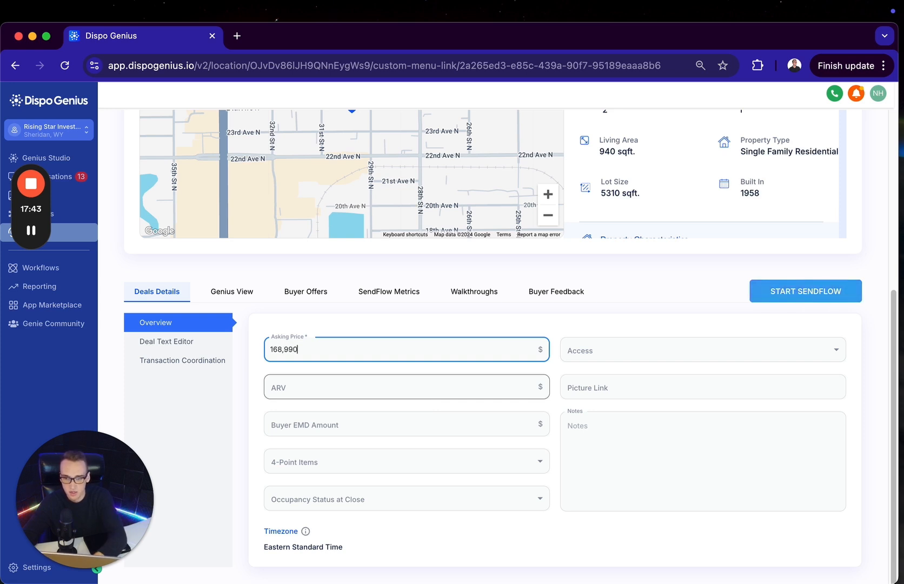
pyautogui.click(394, 390)
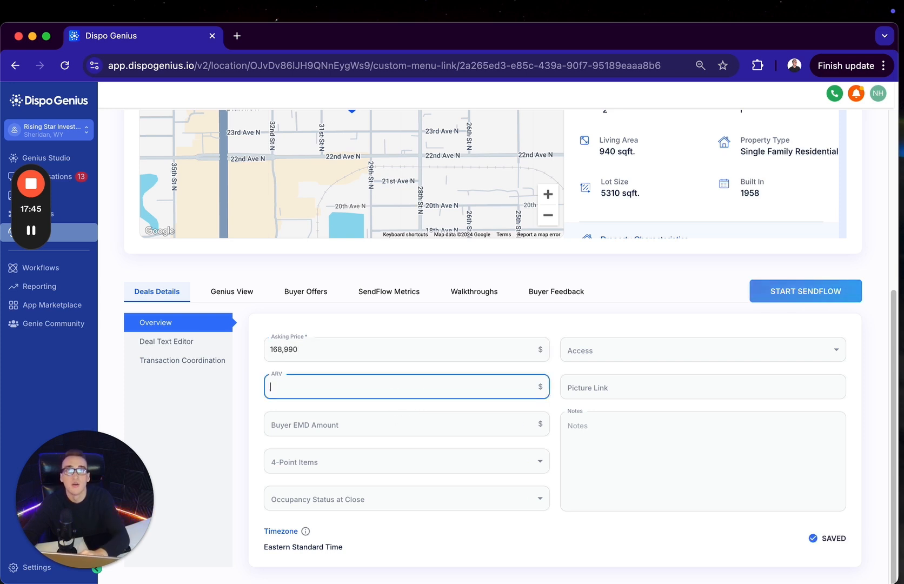
pyautogui.write('300')
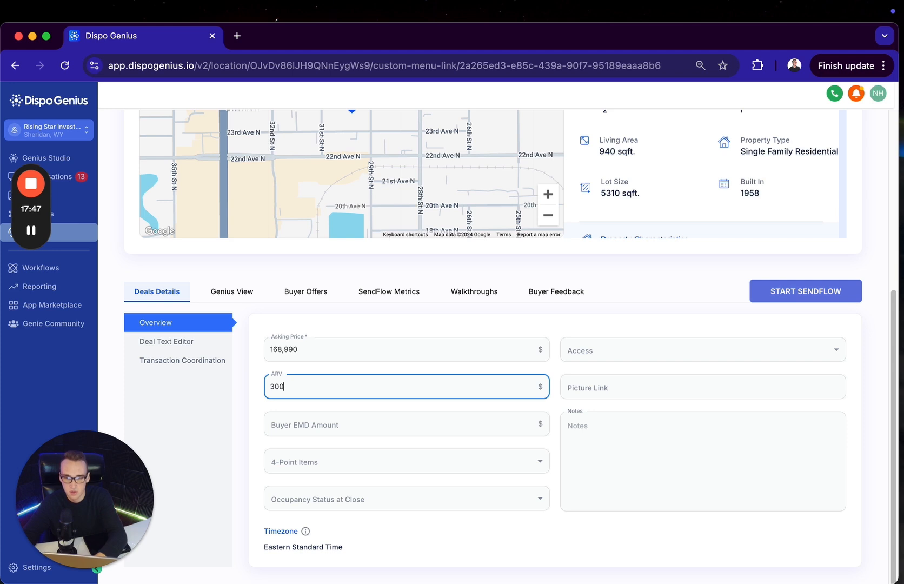
pyautogui.write(',000')
# Set the Buyer EMD Amount to $5,000 and the property access to By Appointment
pyautogui.click(474, 427)
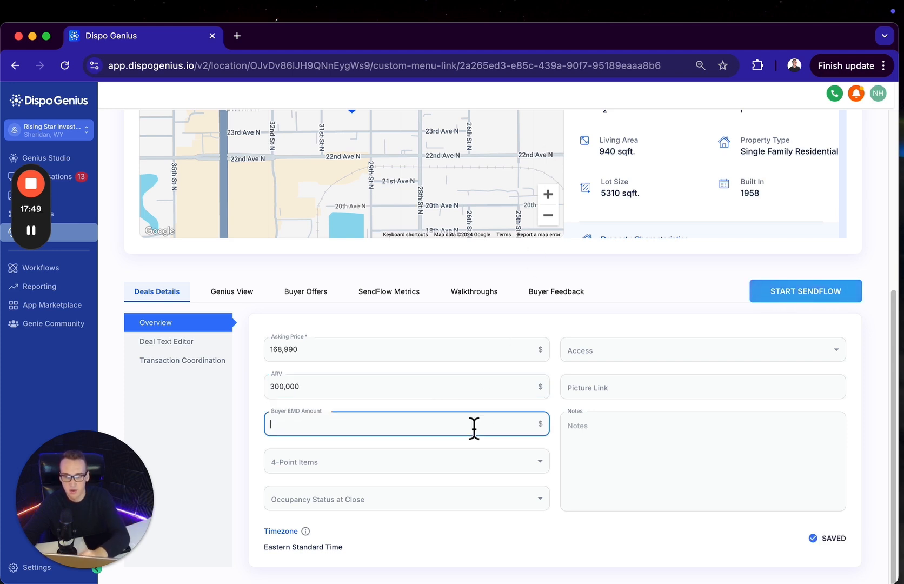
pyautogui.write('3')
pyautogui.press('BackSpace')
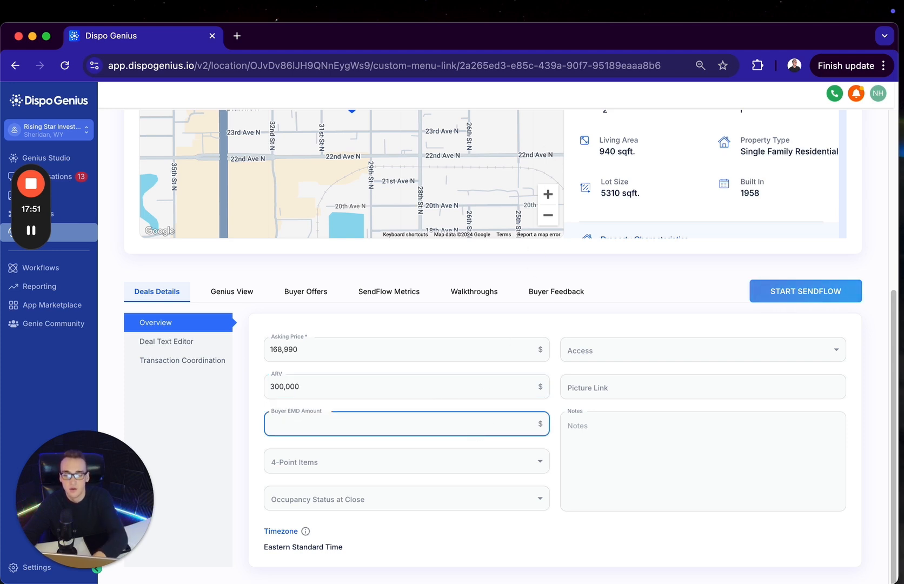
pyautogui.write('5,000')
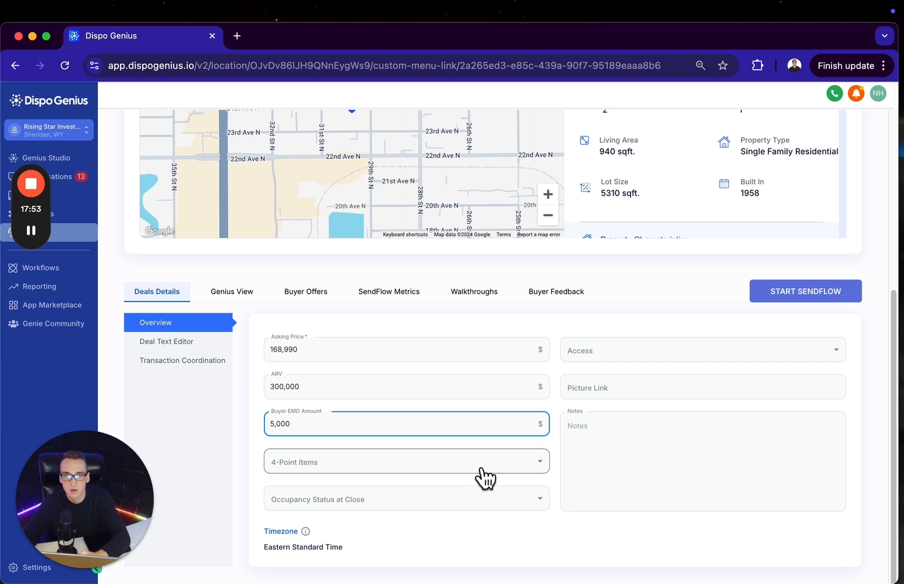
pyautogui.click(616, 357)
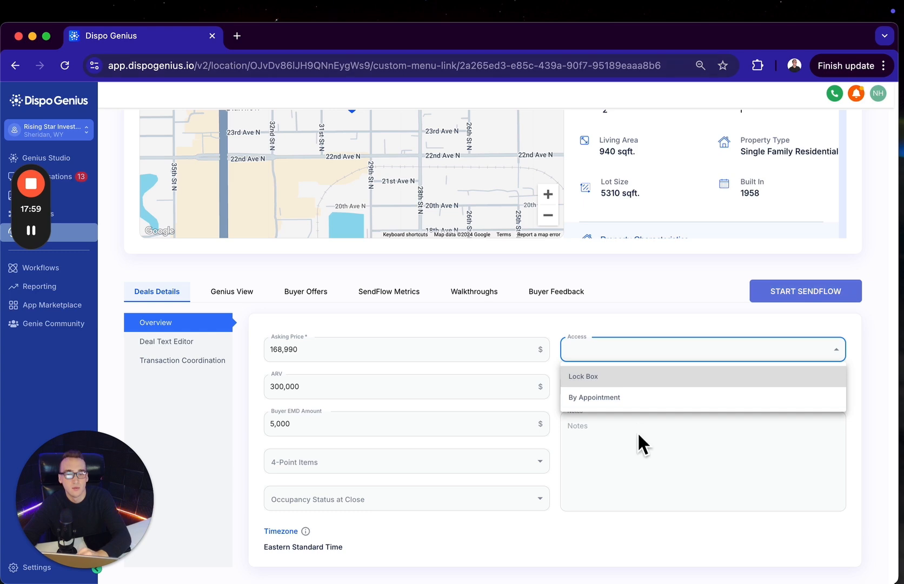
pyautogui.click(649, 400)
pyautogui.click(657, 387)
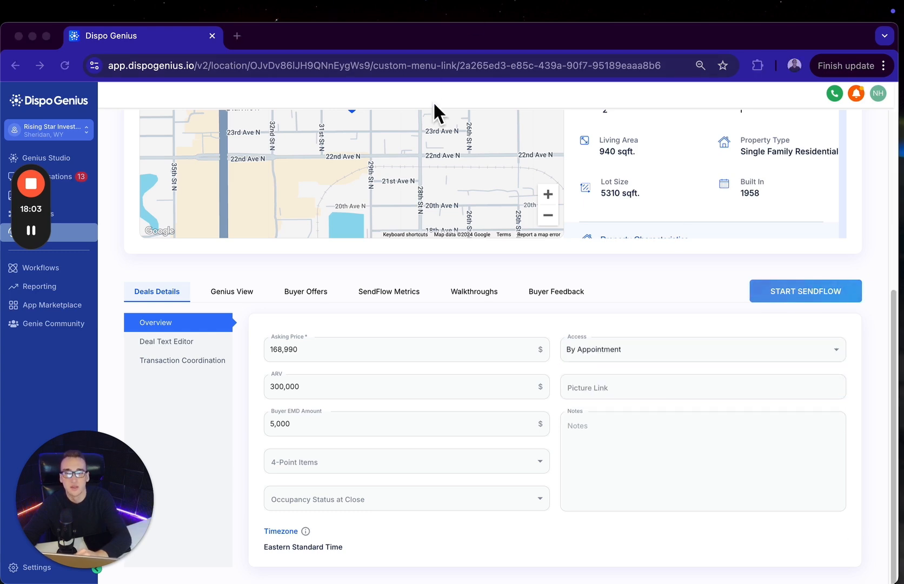
# Search Google for the new deal's property address in a separate browser tab
pyautogui.click(243, 36)
pyautogui.press('Return')
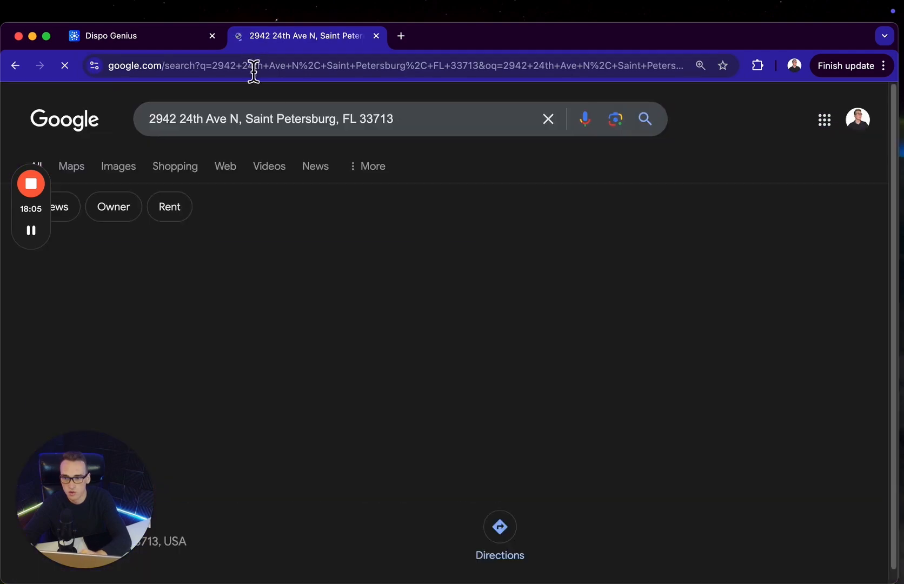
# Open the property's Zillow listing from the search results and paste its URL as the deal's Picture Link in Dispo Genius
pyautogui.scroll(-7, 161, 448)
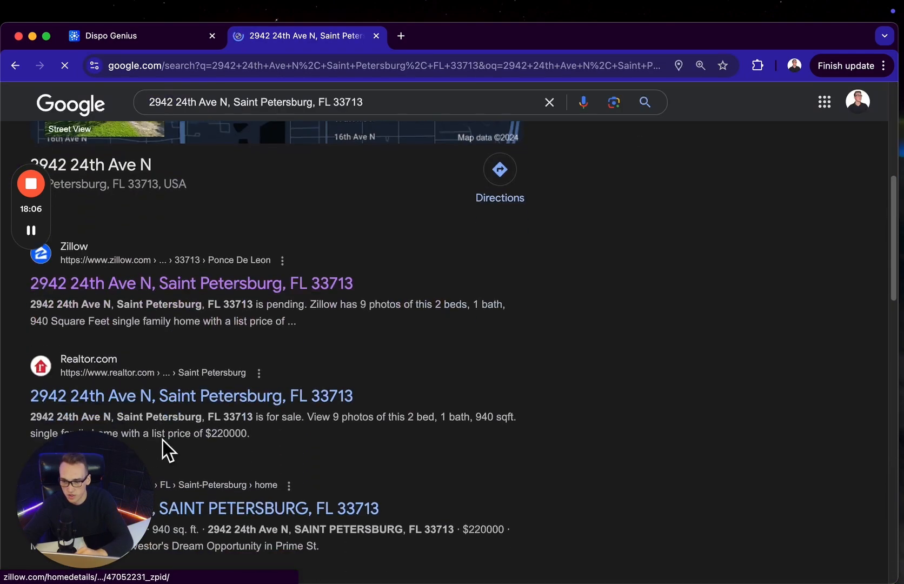
pyautogui.click(268, 289)
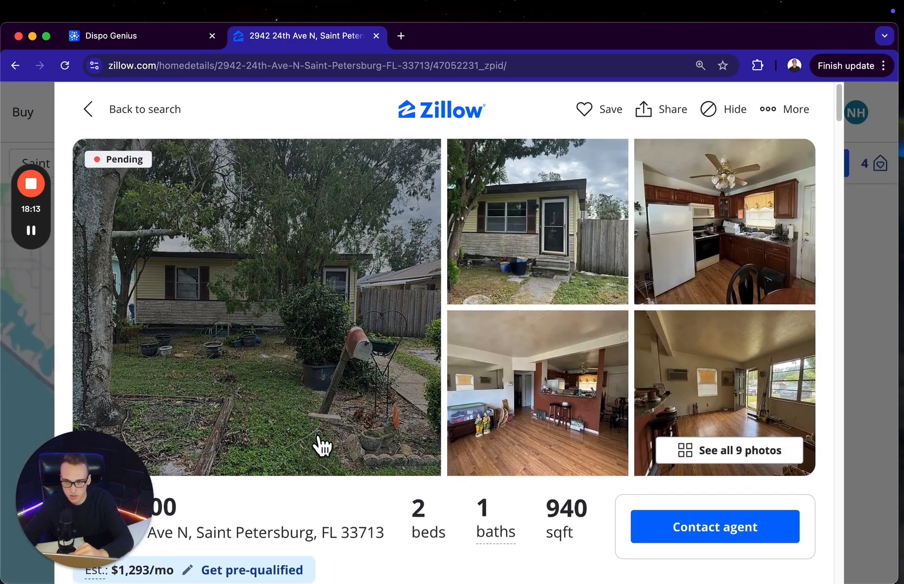
pyautogui.click(300, 75)
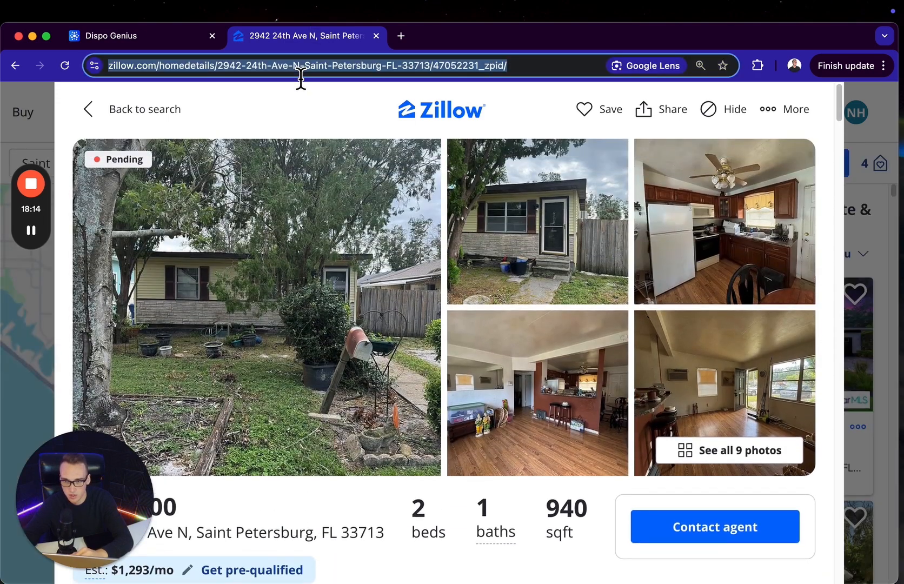
pyautogui.press('super+c')
pyautogui.click(159, 42)
pyautogui.press('super+v')
# Fill the deal's Notes with the copied text on Hurricane Milton roof damage, re-shingling and the AC, capitalizing its first word as "Roof"
pyautogui.click(616, 447)
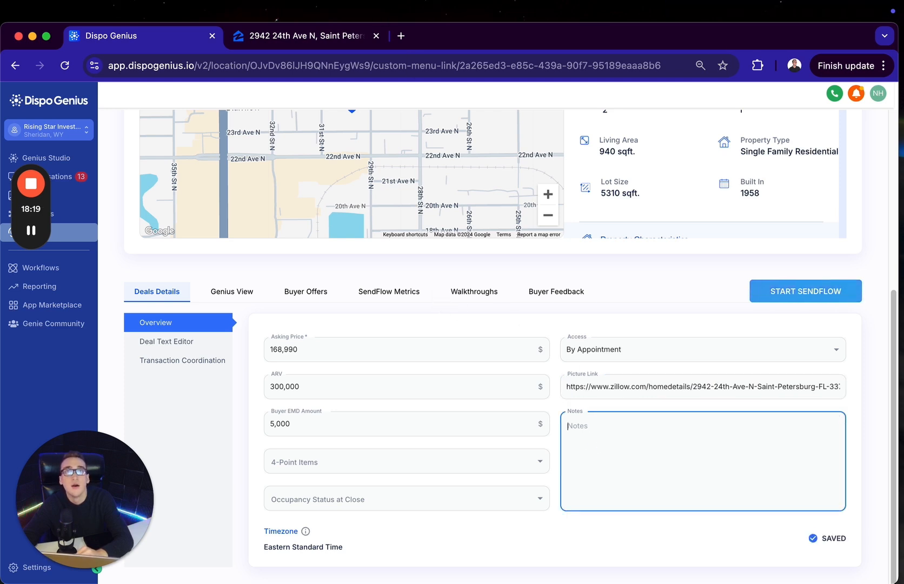
pyautogui.write('Ne')
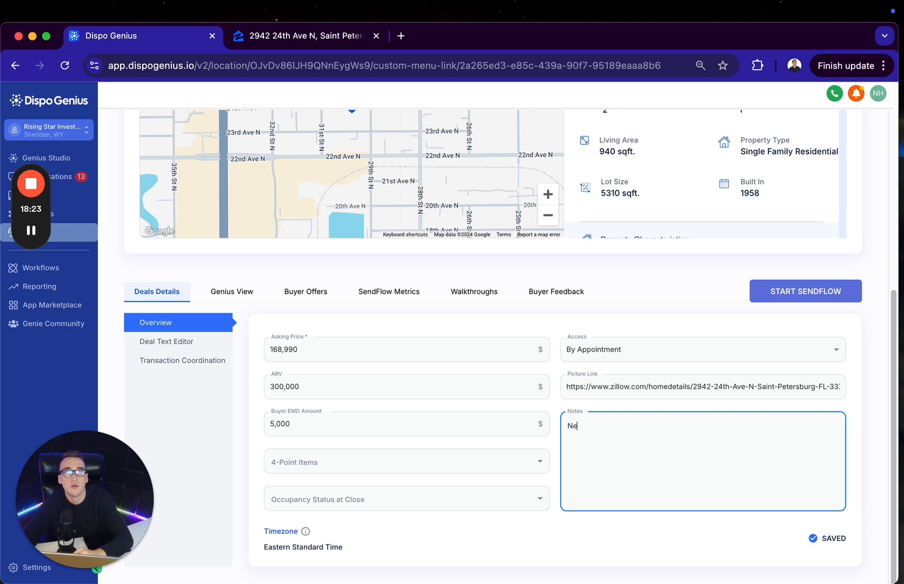
pyautogui.press('super+Tab')
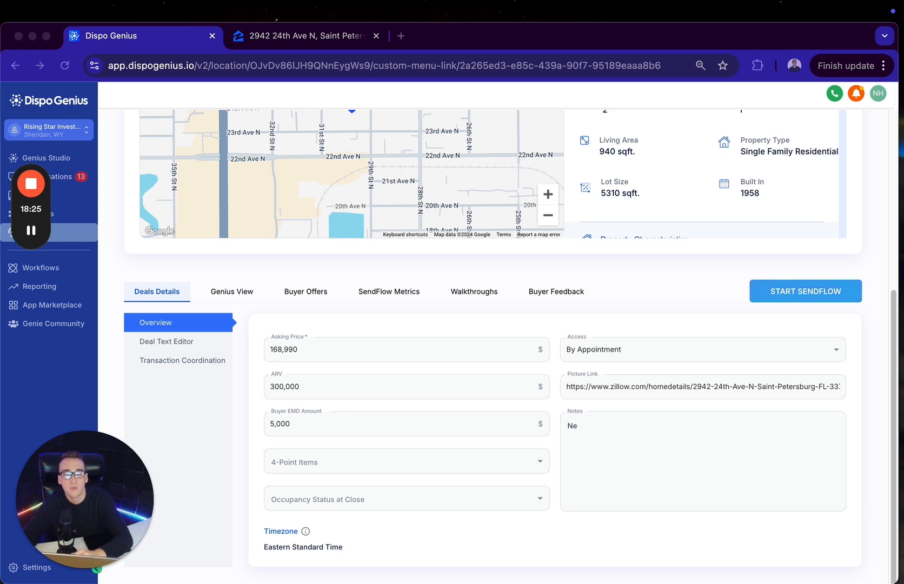
pyautogui.click(620, 464)
pyautogui.press('super+a')
pyautogui.press('super+v')
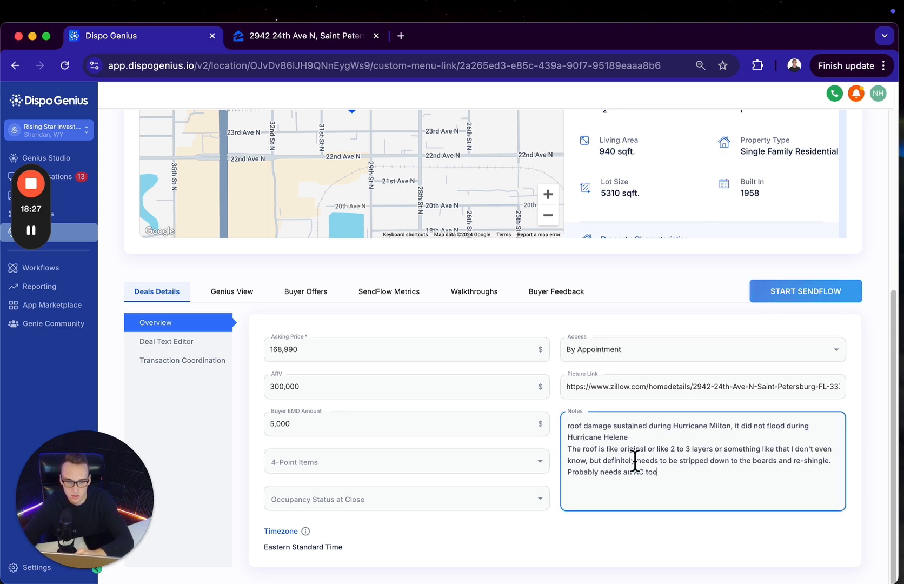
pyautogui.click(571, 425)
pyautogui.press('BackSpace')
pyautogui.write('R')
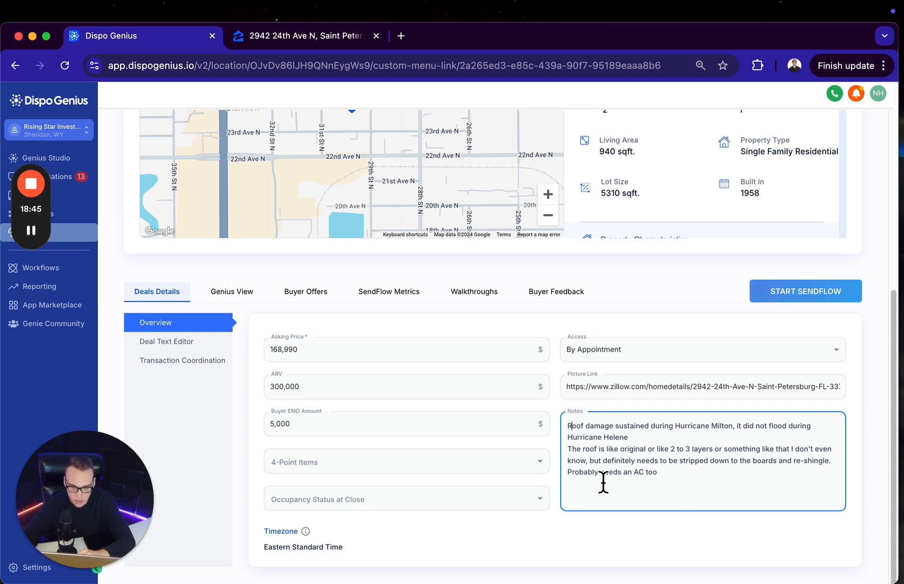
# Set the Occupancy Status at Close to Vacant and the 4-Point Items to 2/4 Needs Replacement
pyautogui.click(499, 496)
pyautogui.click(399, 542)
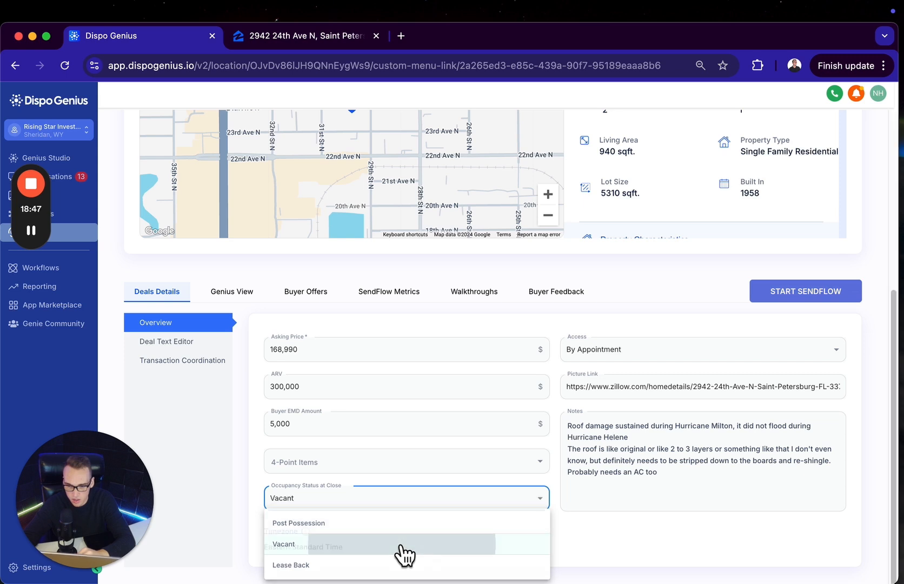
pyautogui.click(440, 463)
pyautogui.click(347, 520)
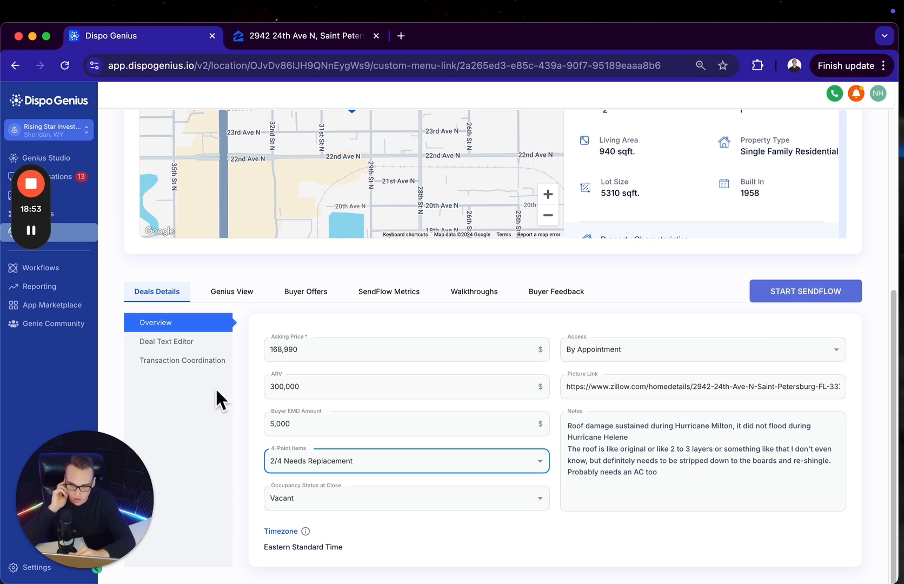
# Review the Deal Text SMS 1 template and its merge fields in the Deal Text Editor
pyautogui.click(209, 342)
pyautogui.scroll(-2, 577, 417)
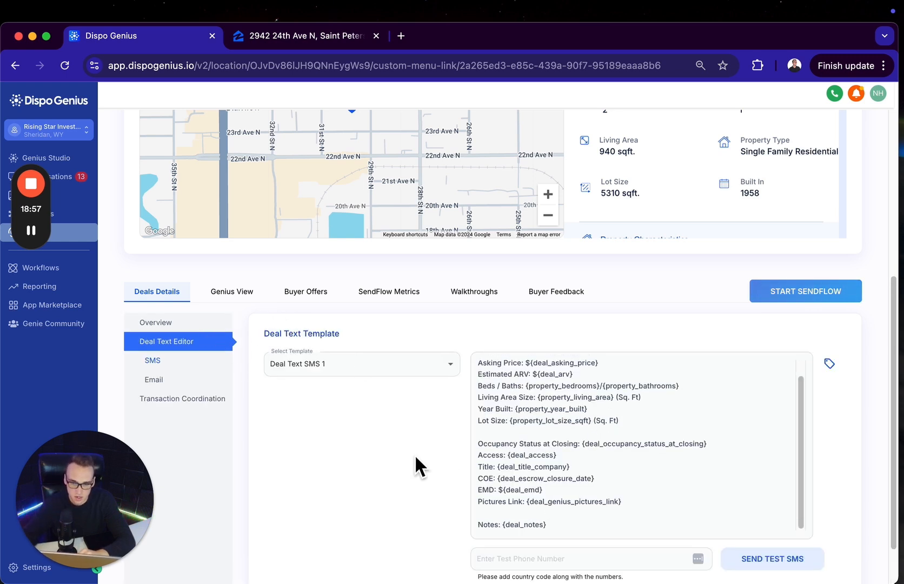
pyautogui.scroll(-2, 407, 455)
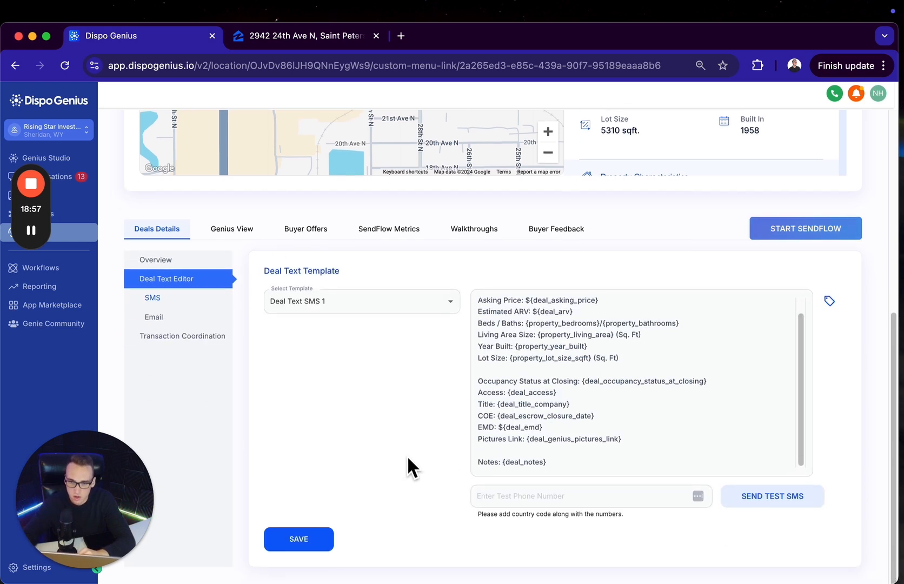
# Fill in the sender's full name and e-mail address as From Name and From Email in the deal's email template
pyautogui.click(153, 317)
pyautogui.click(368, 302)
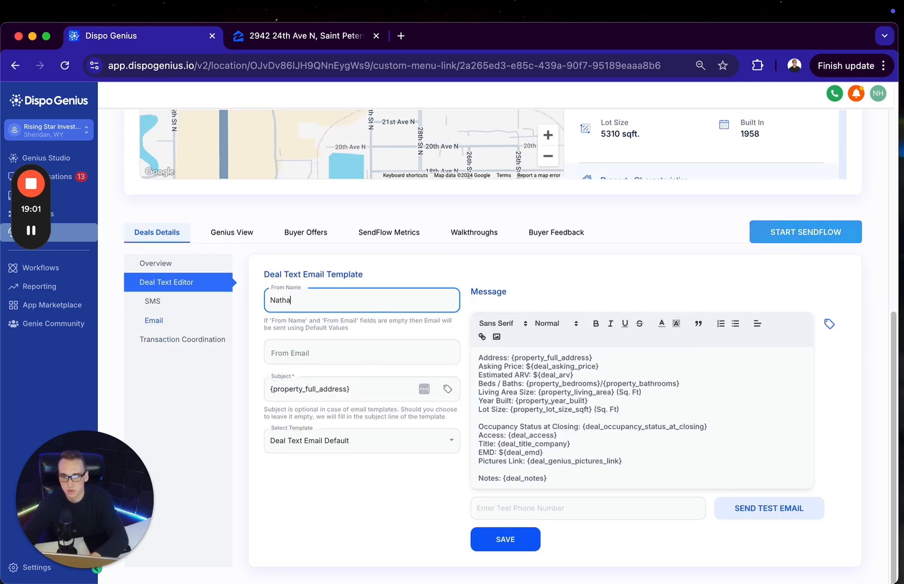
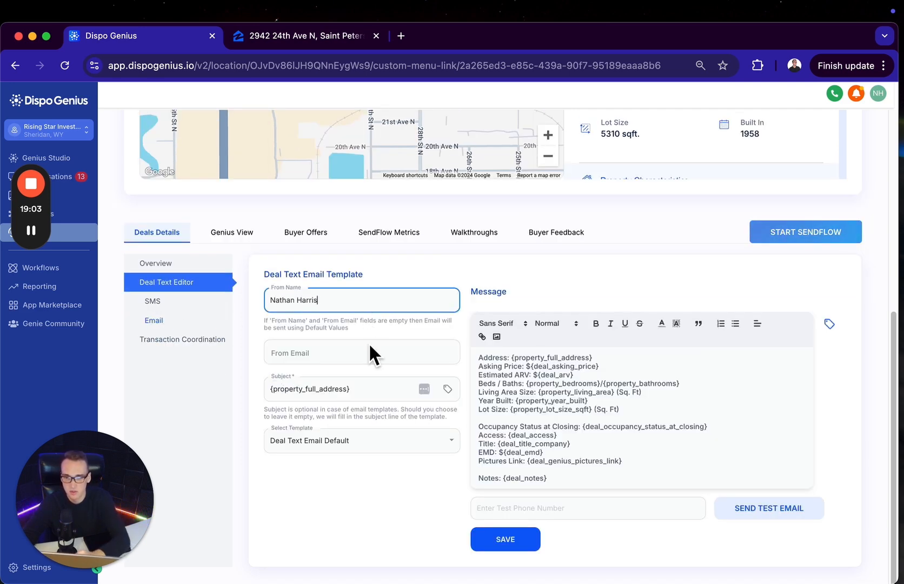
pyautogui.click(366, 357)
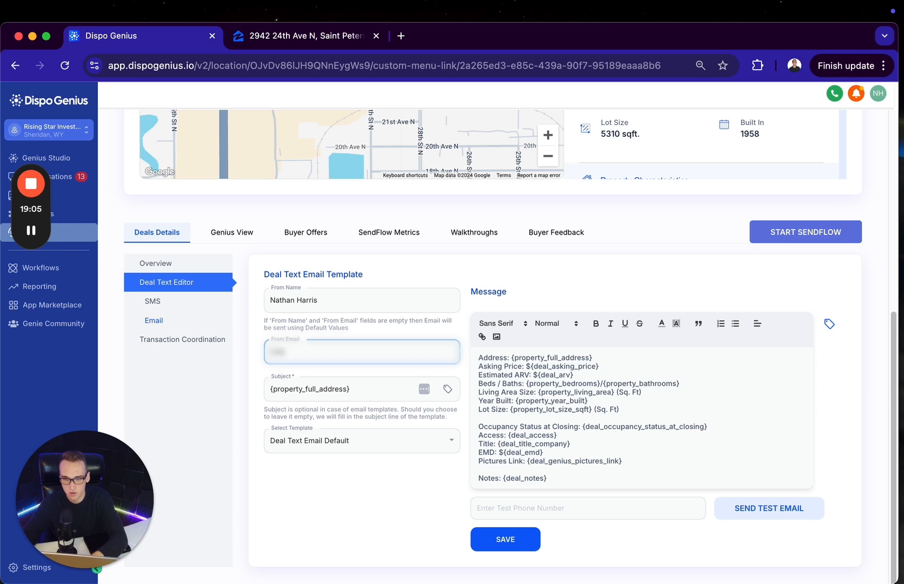
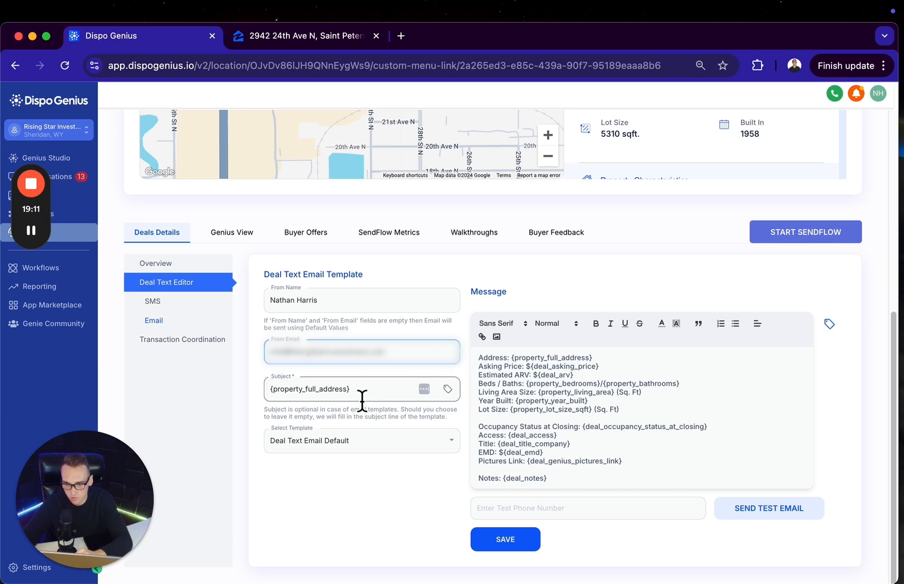
# Replace the email template's subject with "Fixer Upper in Saint Pete" and save the template
pyautogui.moveTo(361, 388); pyautogui.dragTo(221, 382)
pyautogui.write('=')
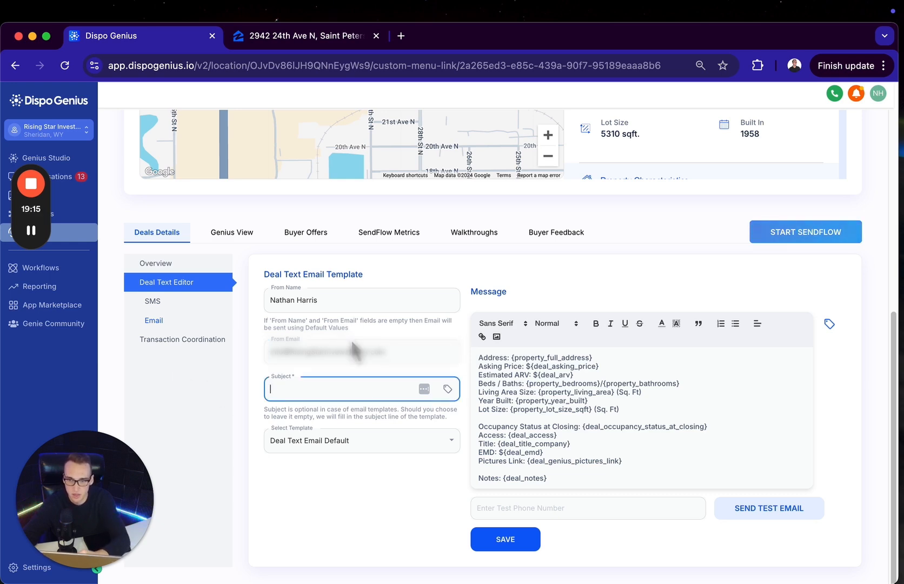
pyautogui.scroll(6, 510, 157)
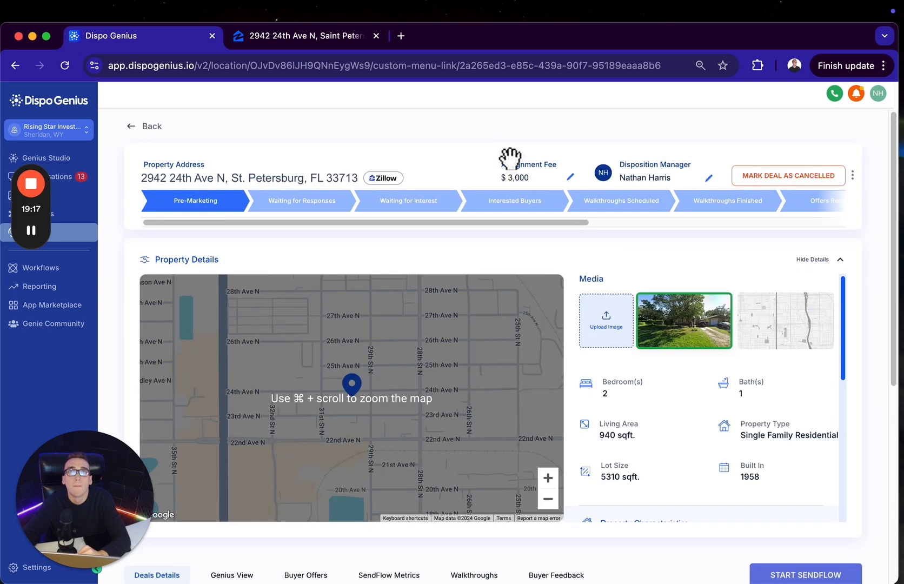
pyautogui.scroll(-1, 510, 157)
pyautogui.scroll(1, 510, 157)
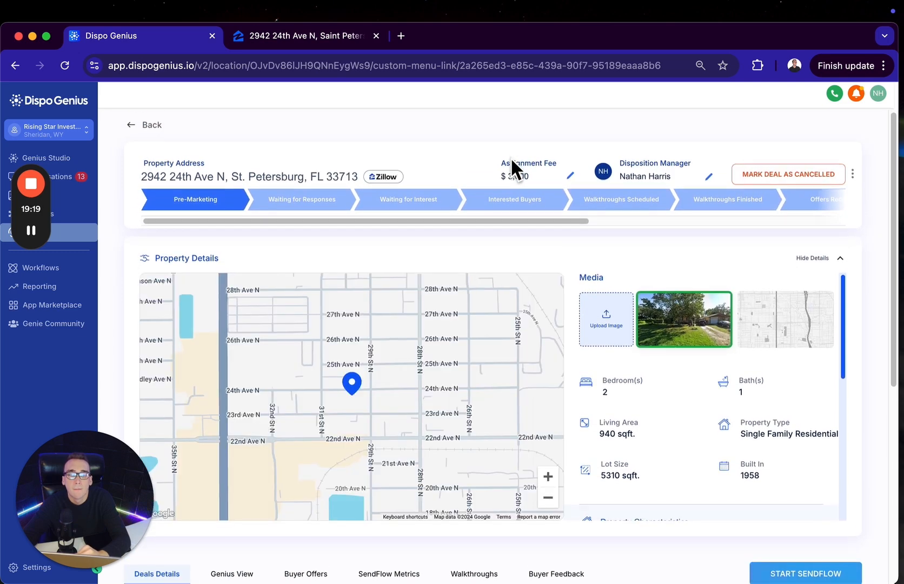
pyautogui.scroll(-6, 510, 157)
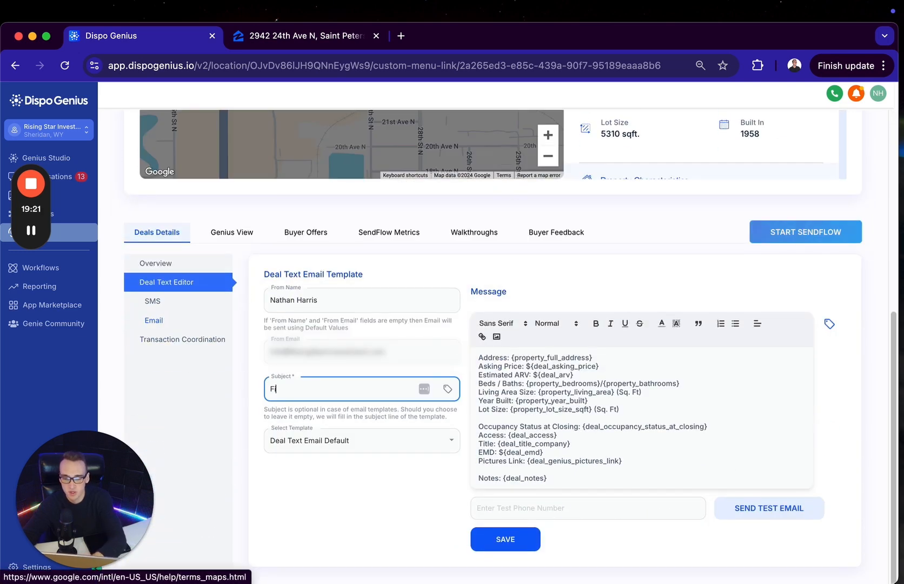
pyautogui.write('re')
pyautogui.press('BackSpace')
pyautogui.press('BackSpace')
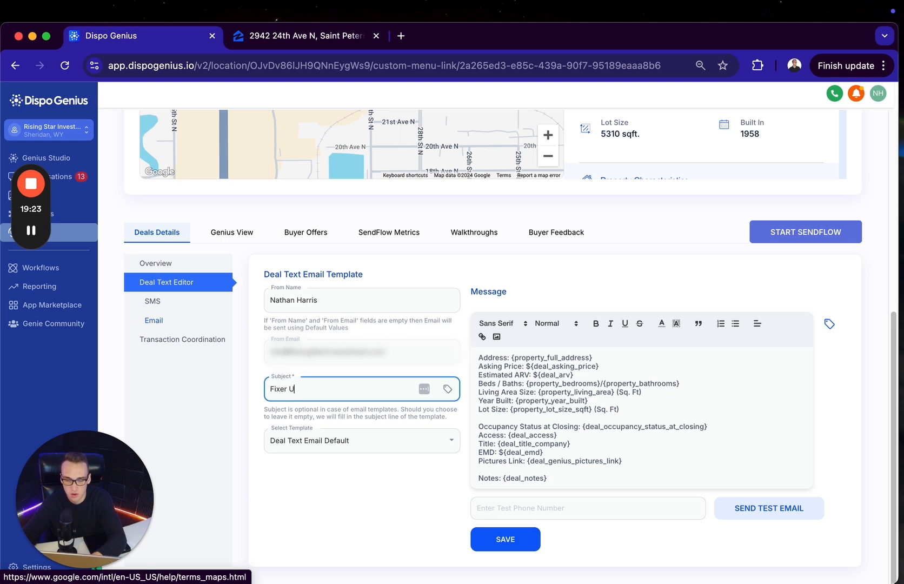
pyautogui.write('xer Upper in Saint Pe')
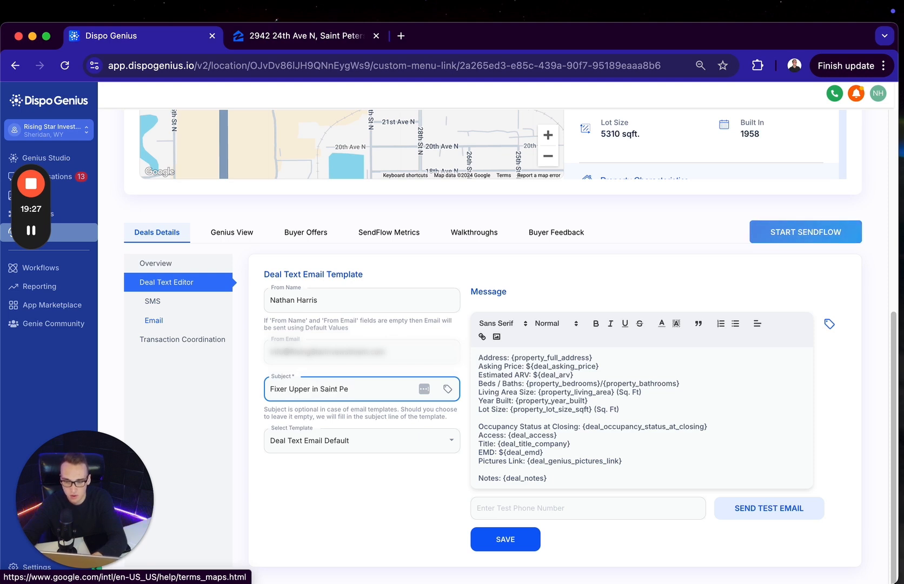
pyautogui.write('te')
pyautogui.click(503, 539)
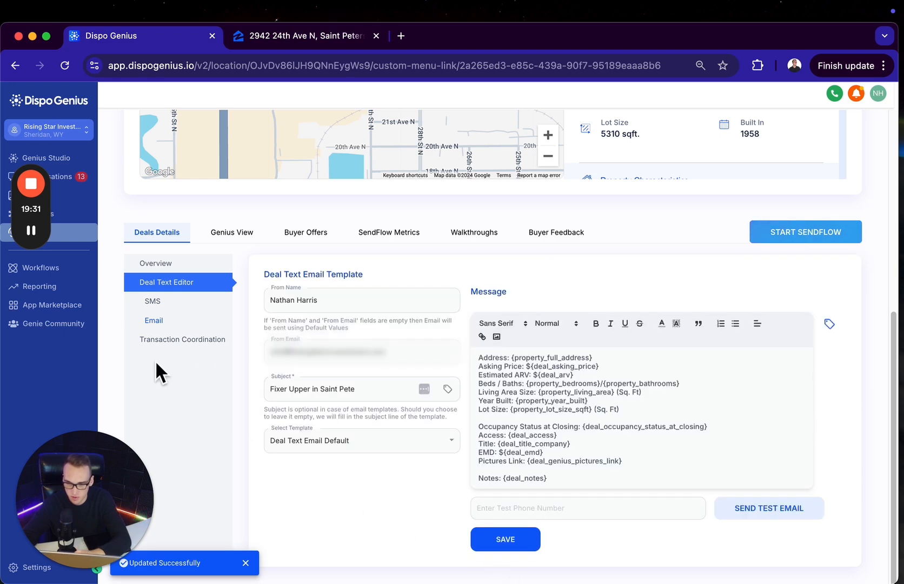
# Open the deal's Transaction Coordination section at the escrow information
pyautogui.click(189, 344)
pyautogui.scroll(-2, 478, 370)
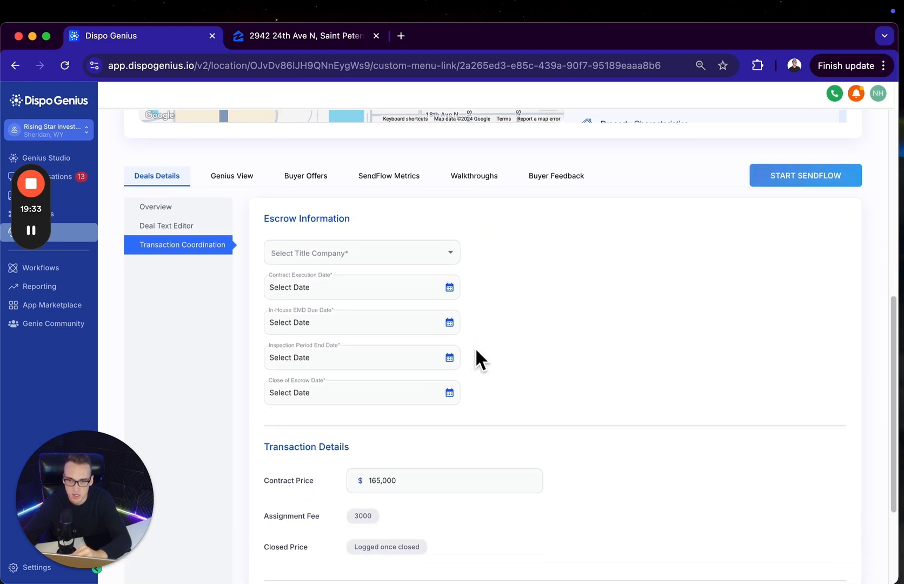
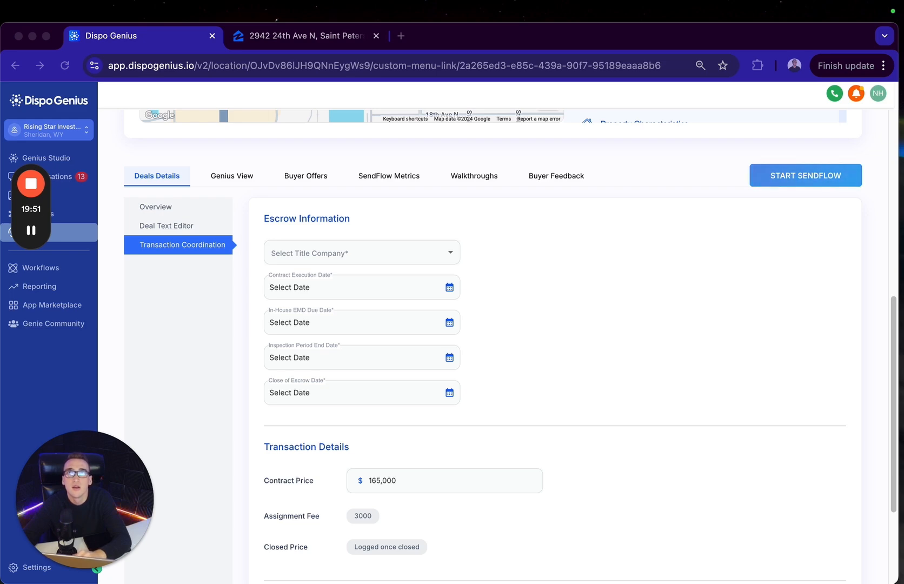
pyautogui.moveTo(601, 0); pyautogui.dragTo(570, 30)
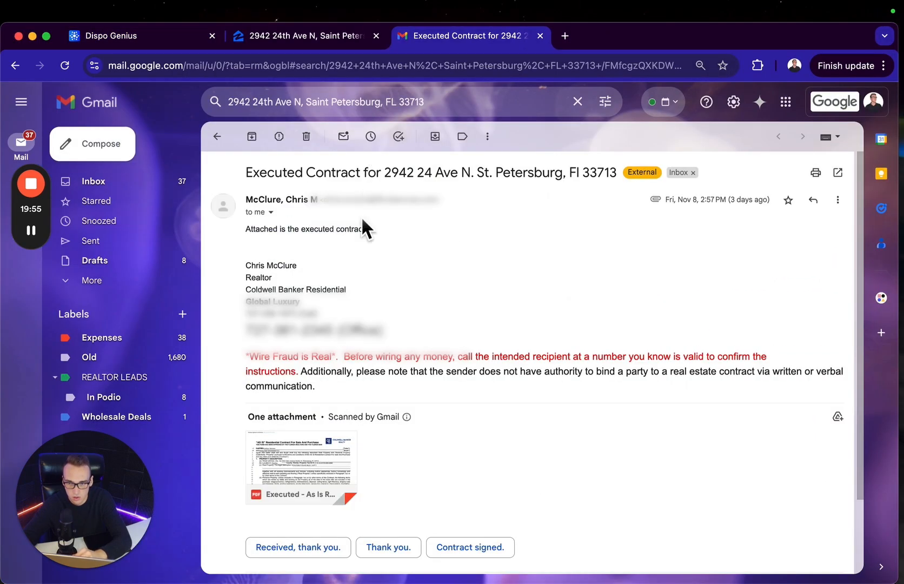
pyautogui.click(328, 460)
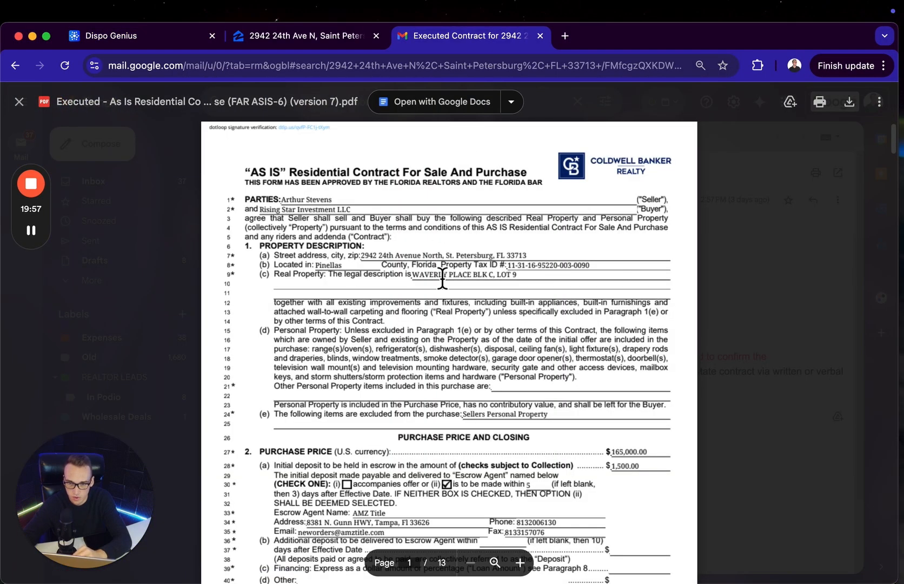
pyautogui.scroll(-3, 443, 270)
pyautogui.scroll(-20, 444, 281)
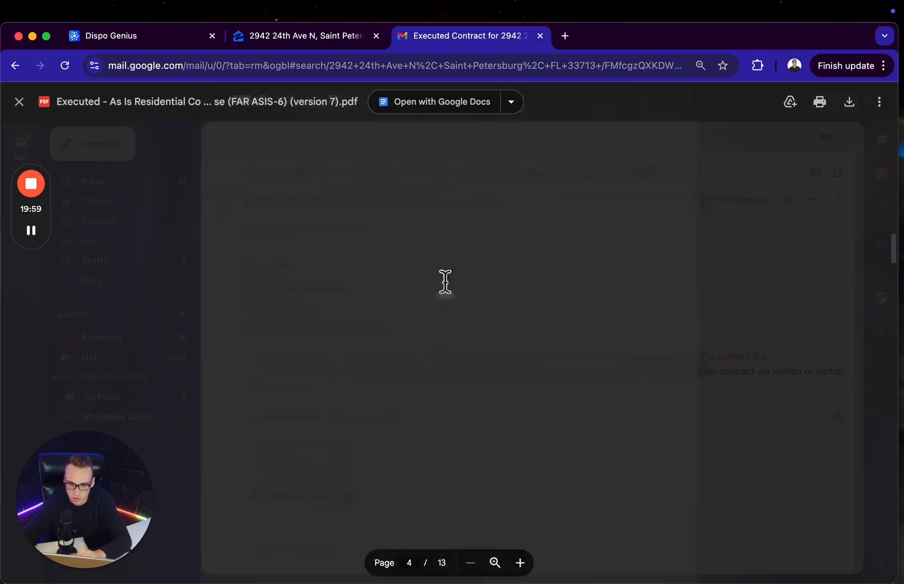
pyautogui.scroll(-10, 445, 281)
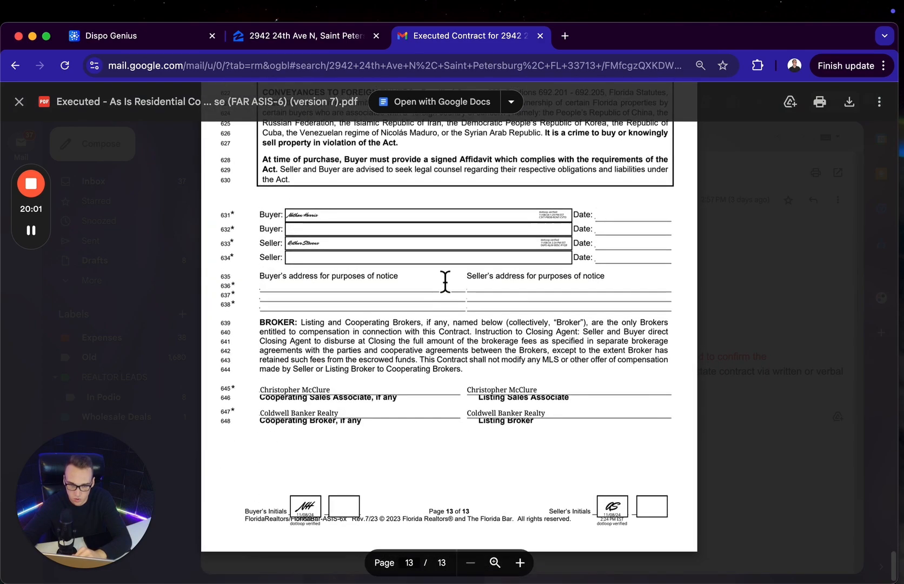
pyautogui.scroll(5, 531, 294)
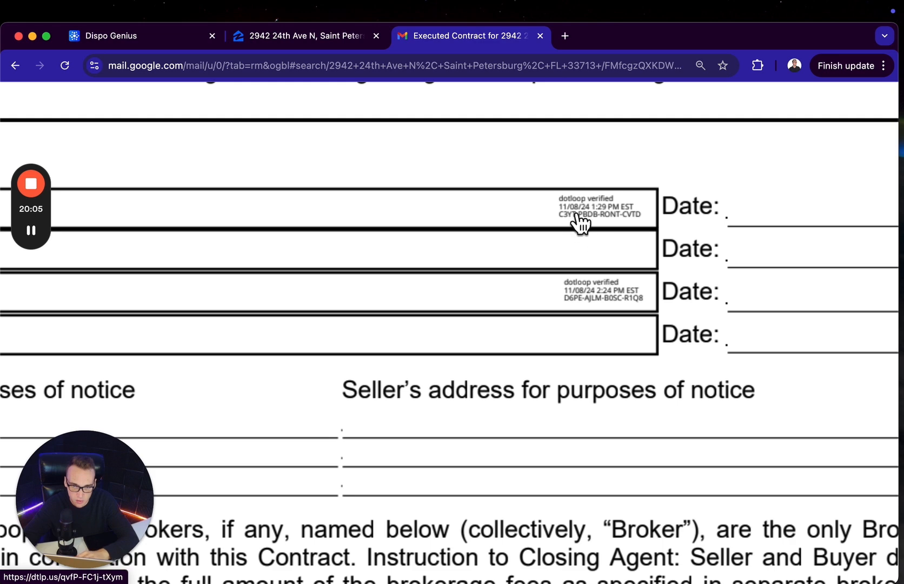
# Return to Dispo Genius and select AMZ Title, LLC as the deal's title company
pyautogui.click(171, 35)
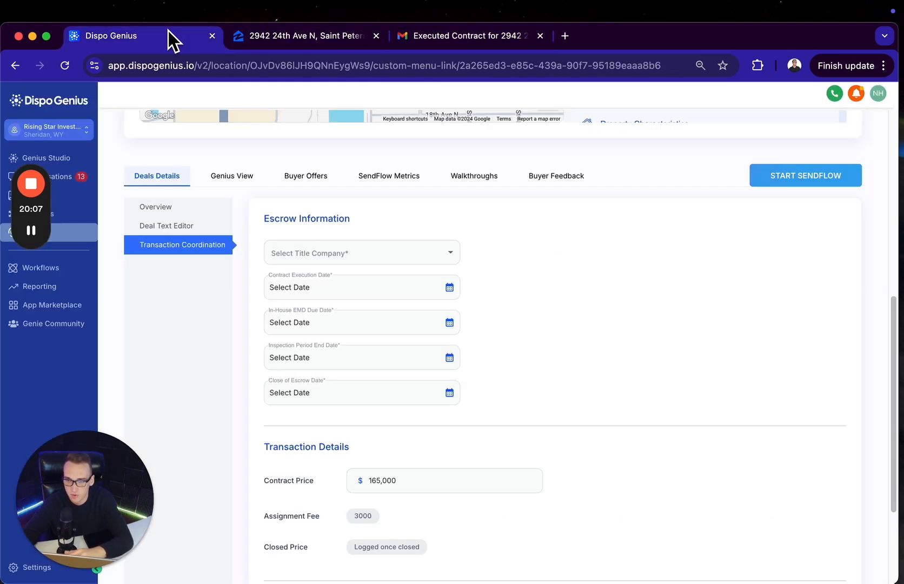
pyautogui.click(382, 253)
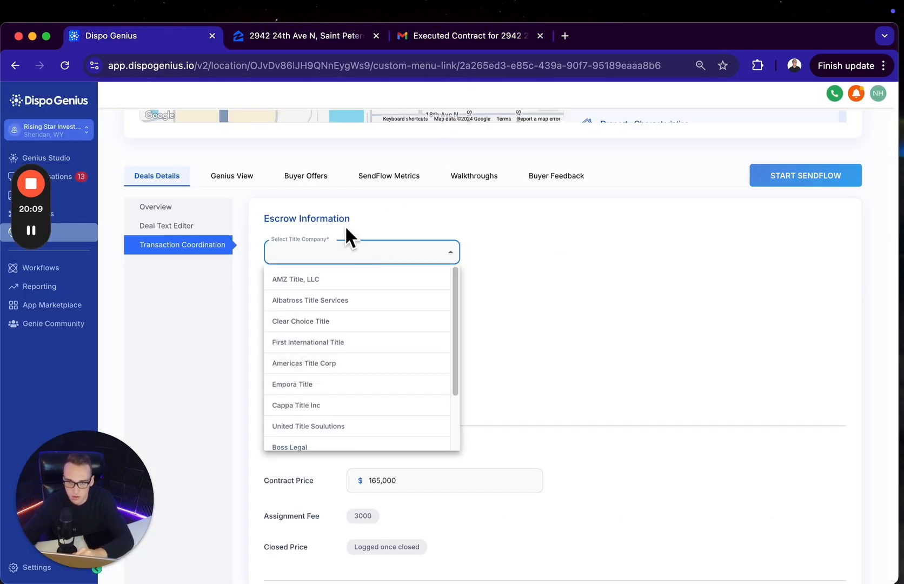
pyautogui.click(318, 277)
# Check the executed contract in Gmail and set the deal's Contract Execution Date to 2024-11-08 in Dispo Genius
pyautogui.click(491, 43)
pyautogui.scroll(-5, 494, 309)
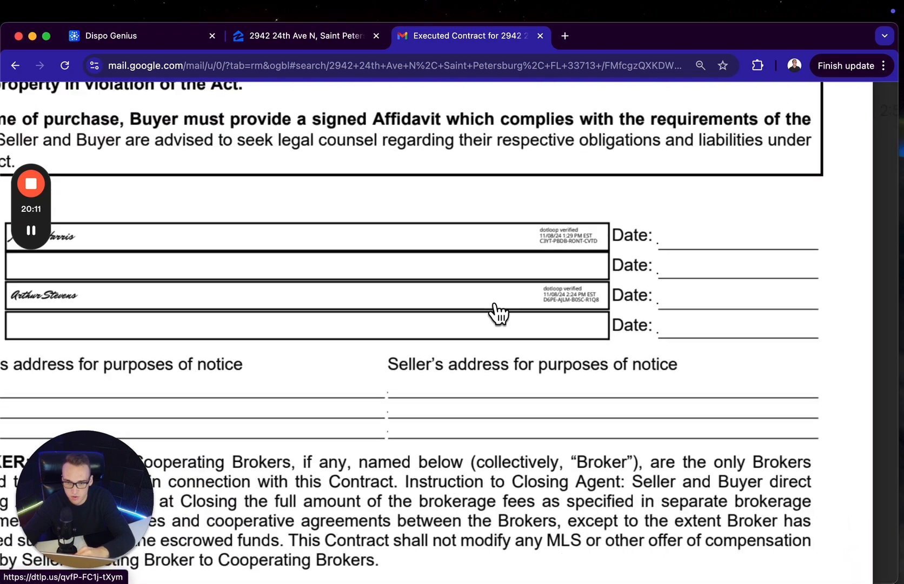
pyautogui.scroll(20, 496, 311)
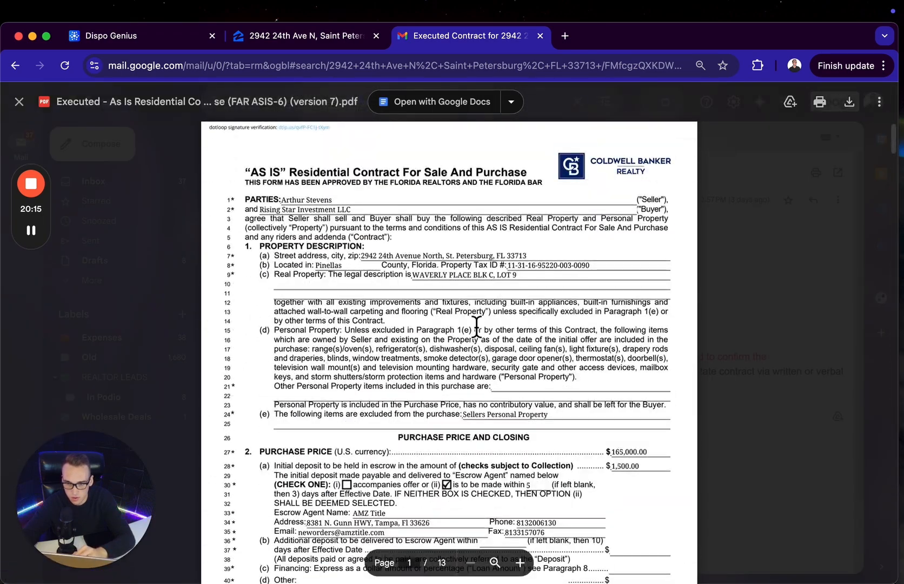
pyautogui.scroll(-1, 479, 332)
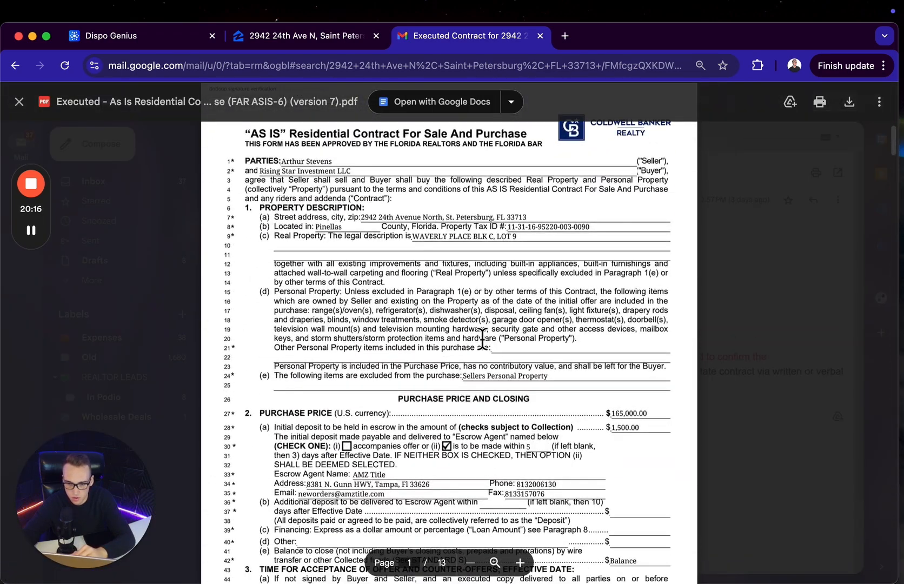
pyautogui.click(175, 37)
pyautogui.click(345, 291)
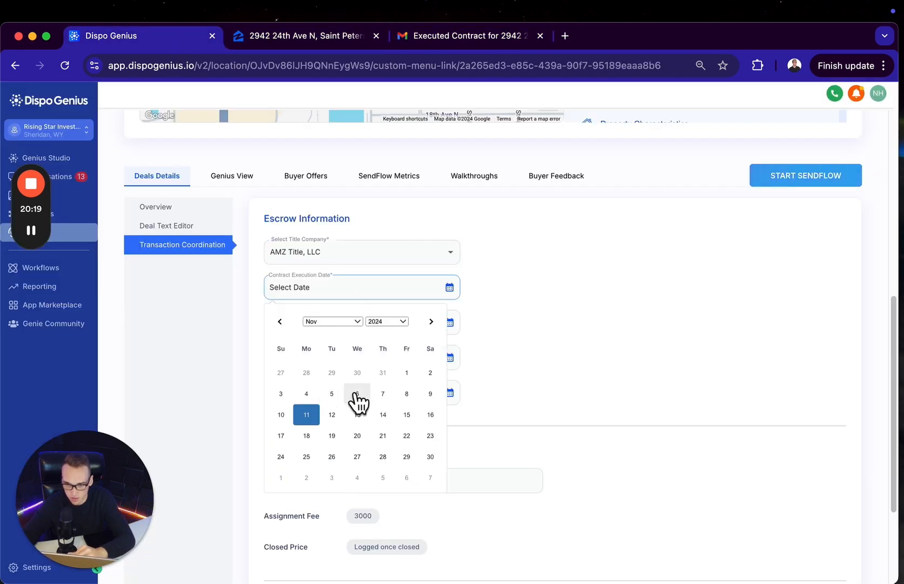
pyautogui.click(406, 394)
# Set the In-House EMD due date to 2024-11-11 and its amount to 1,500, and mark the EMD as deposited
pyautogui.click(366, 323)
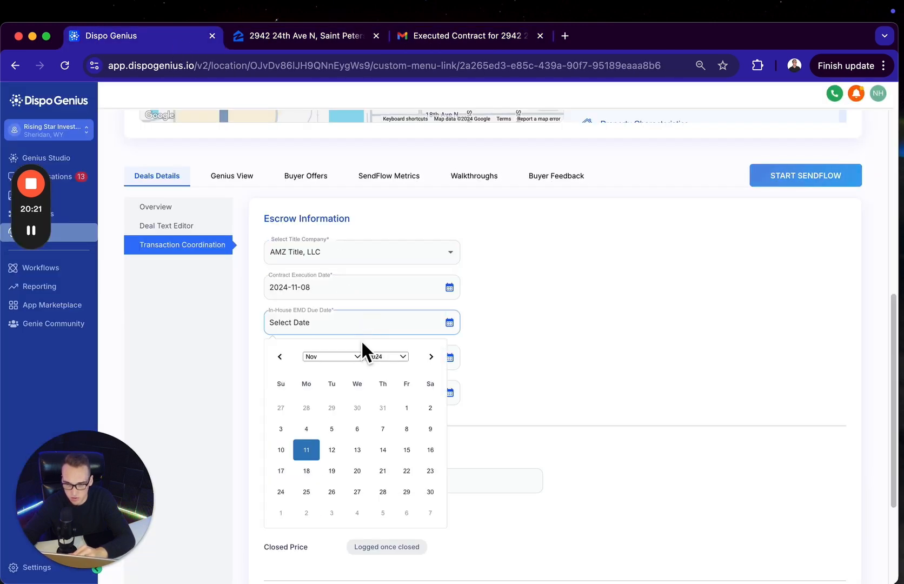
pyautogui.click(306, 449)
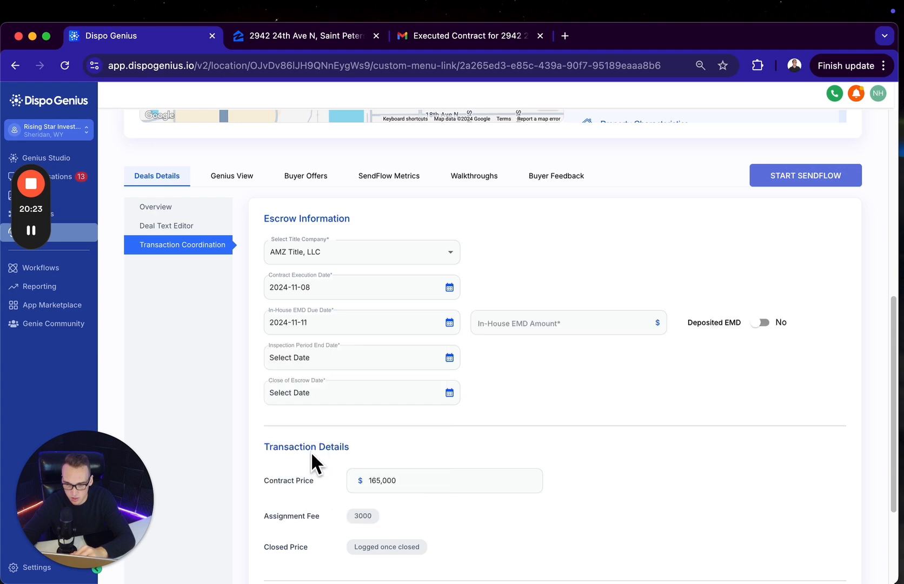
pyautogui.click(515, 324)
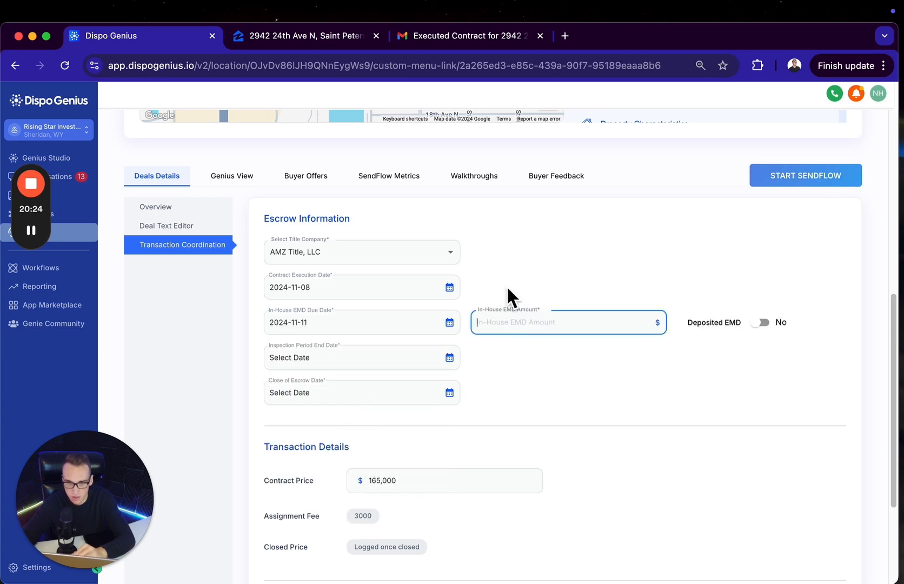
pyautogui.click(446, 36)
pyautogui.click(166, 41)
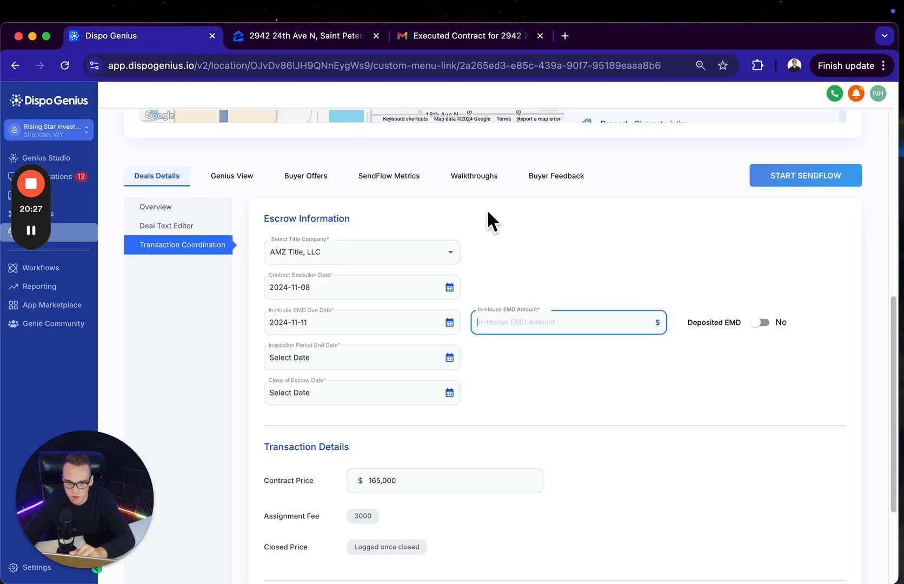
pyautogui.write('15')
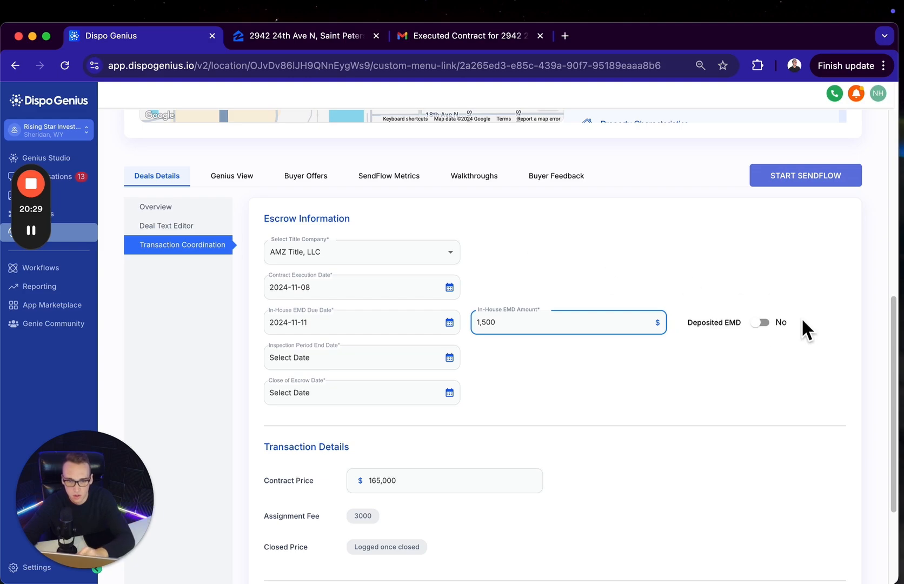
pyautogui.click(759, 323)
# Look up the inspection period in the executed contract and set the Inspection Period End Date to 2024-11-15
pyautogui.click(388, 361)
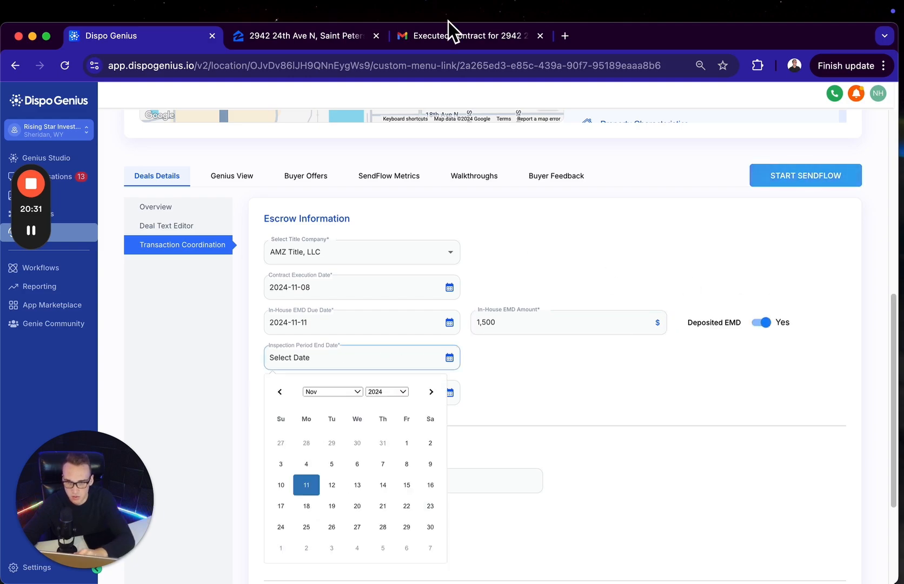
pyautogui.click(466, 40)
pyautogui.scroll(-20, 459, 373)
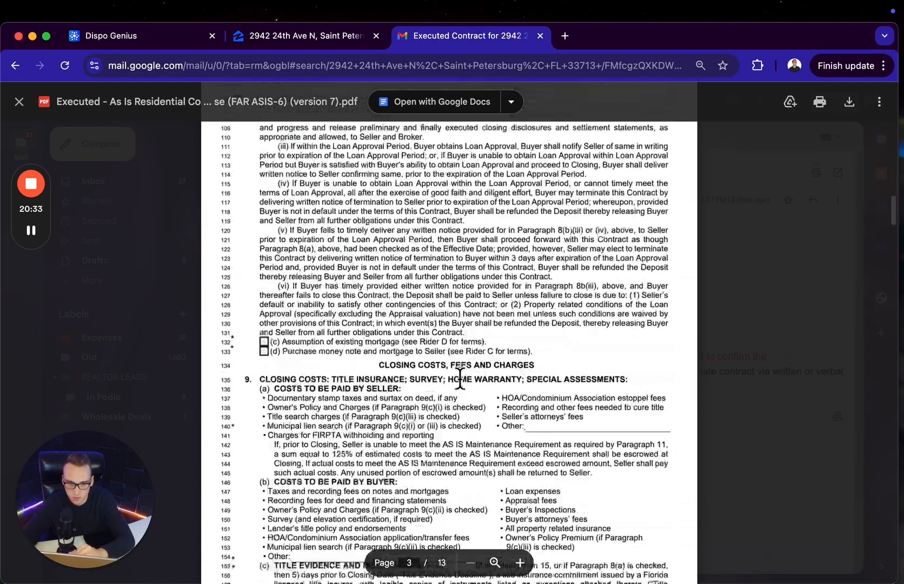
pyautogui.scroll(-20, 459, 378)
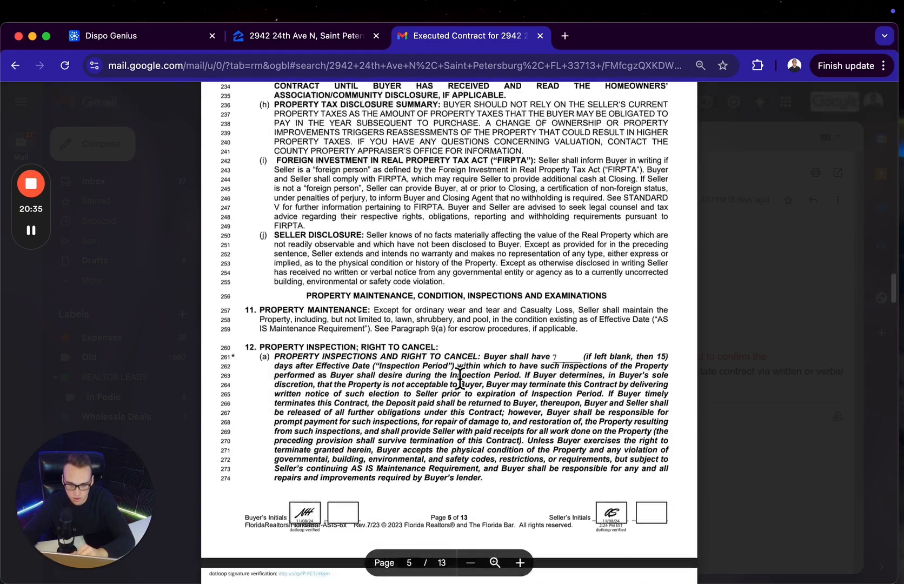
pyautogui.click(102, 33)
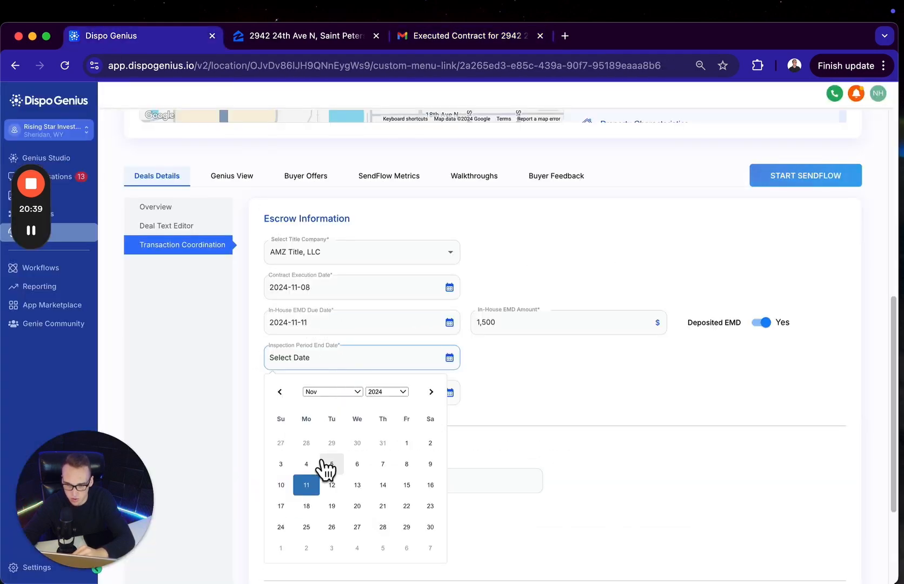
pyautogui.click(406, 485)
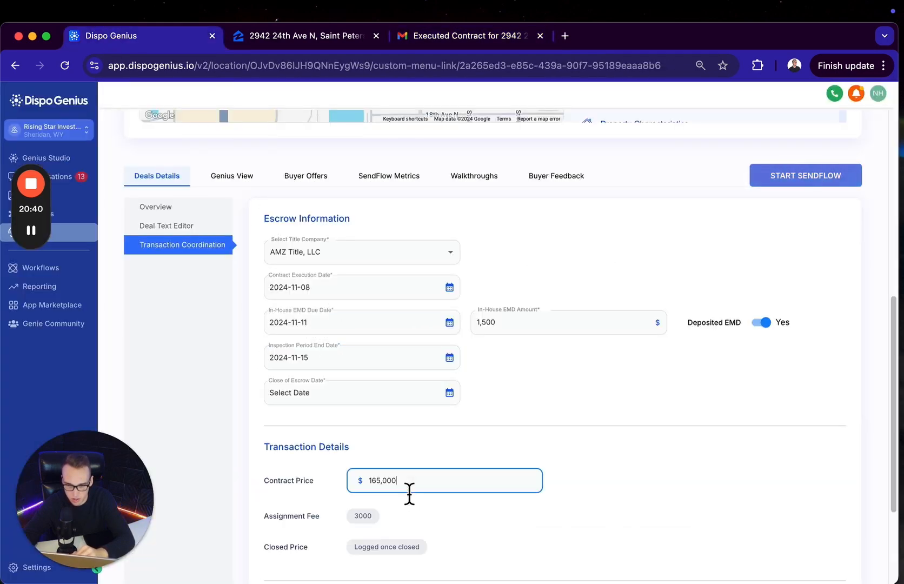
# Look up the closing date in the executed contract and set the Close of Escrow Date to 2024-12-06
pyautogui.click(413, 395)
pyautogui.click(459, 36)
pyautogui.scroll(20, 388, 419)
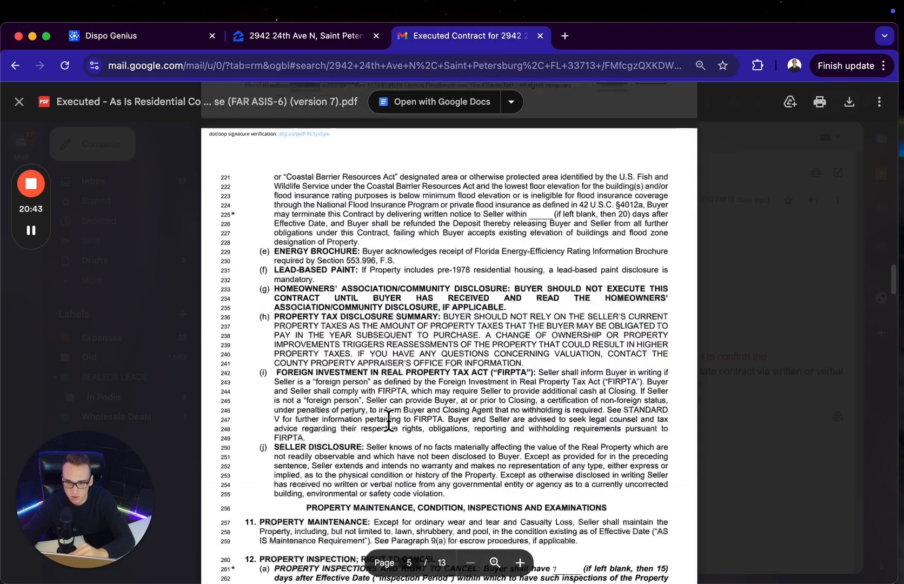
pyautogui.scroll(4, 388, 419)
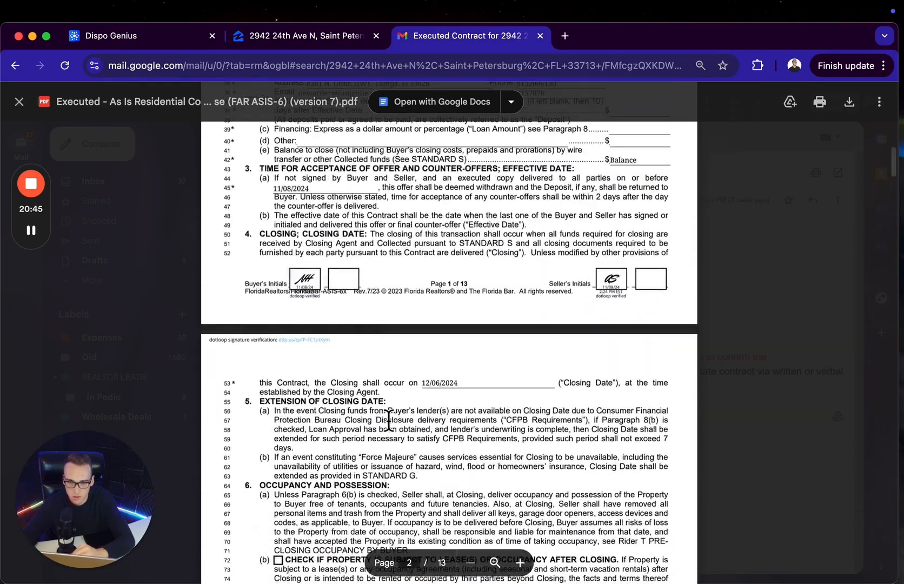
pyautogui.click(327, 36)
pyautogui.click(138, 36)
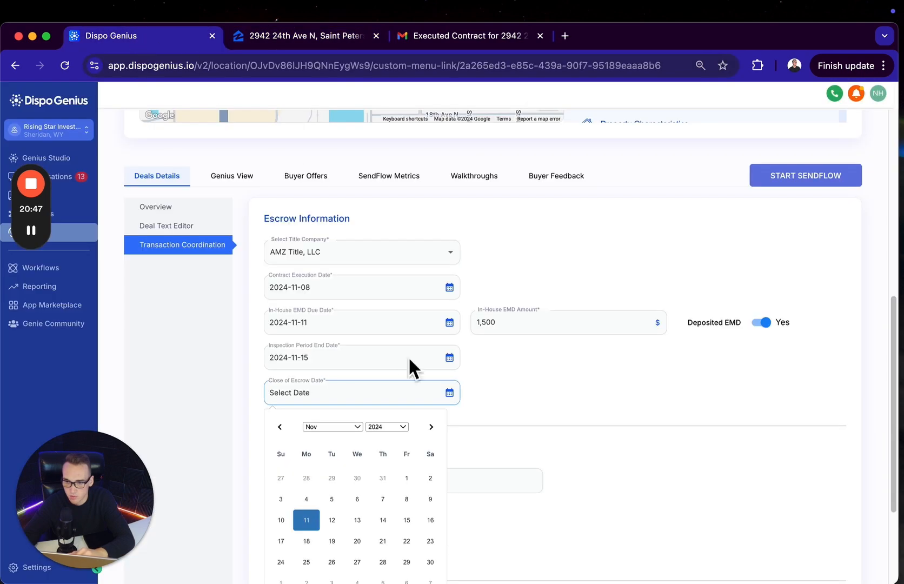
pyautogui.click(430, 427)
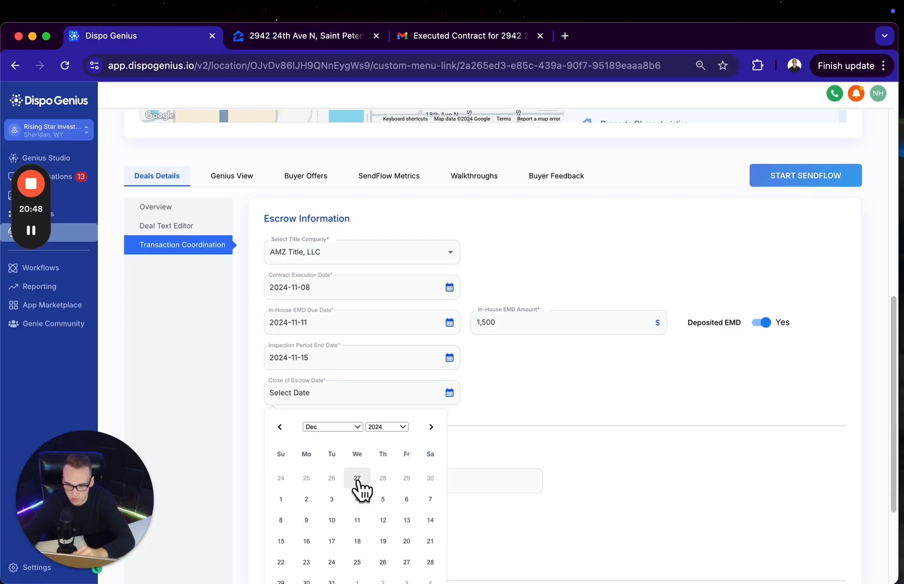
pyautogui.click(407, 499)
# Download the executed As Is Residential Contract PDF from Gmail for the deal's Documents section
pyautogui.scroll(-3, 465, 418)
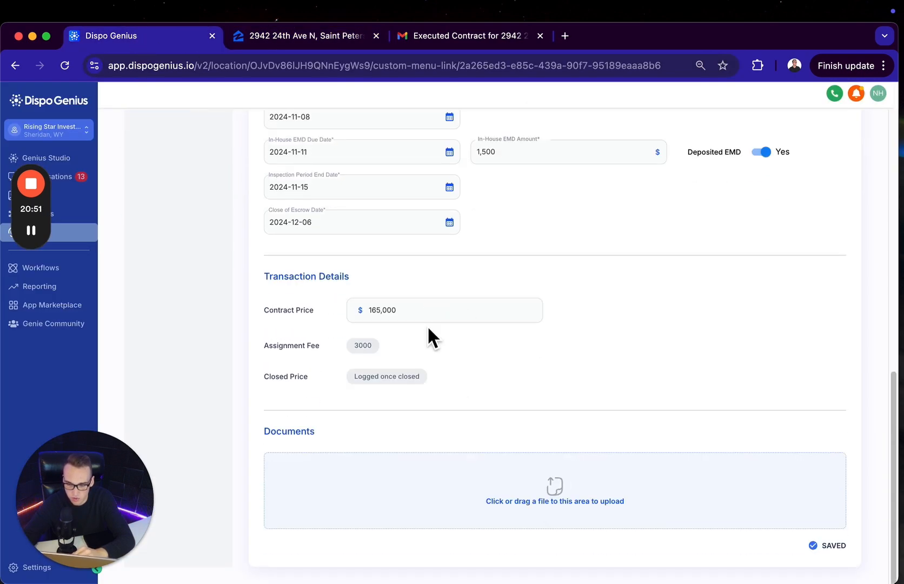
pyautogui.click(464, 36)
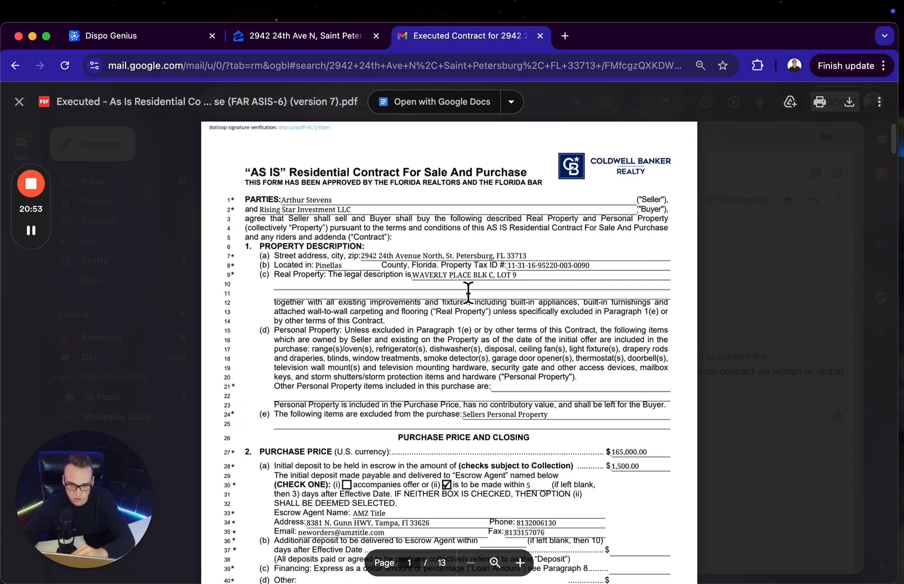
pyautogui.click(186, 39)
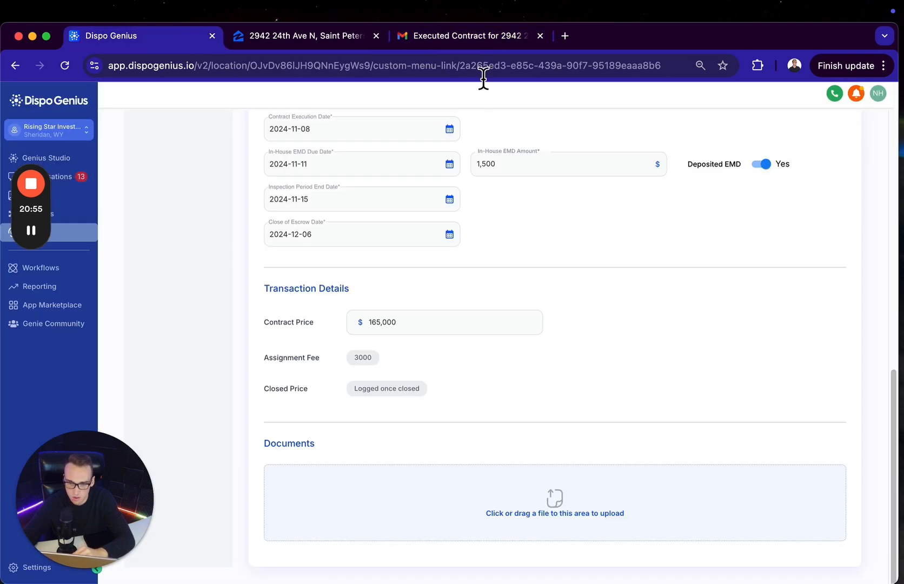
pyautogui.click(465, 36)
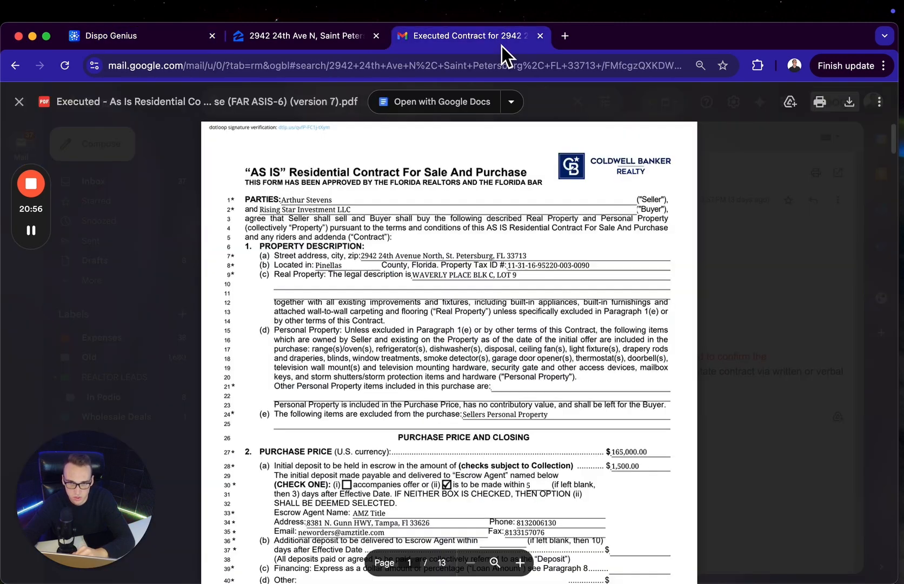
pyautogui.click(849, 101)
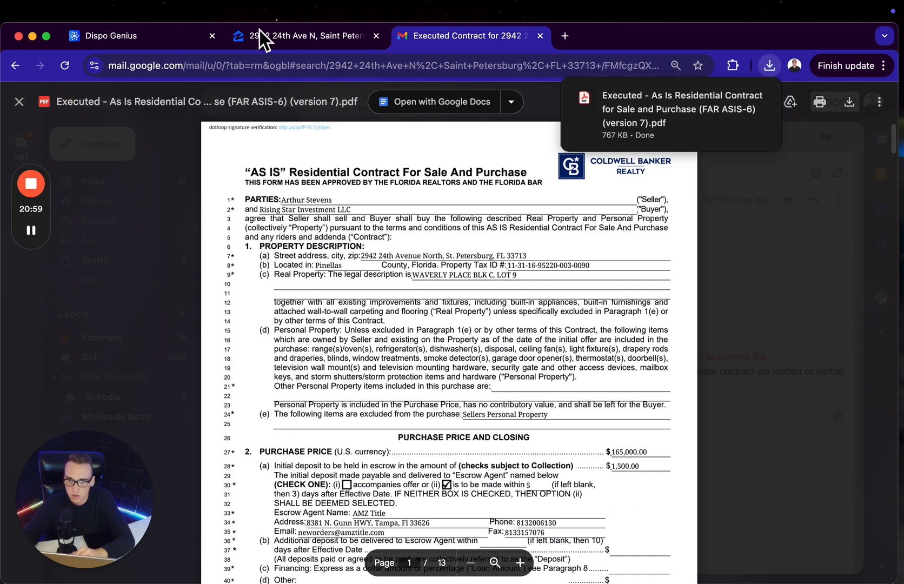
# Upload the downloaded executed contract PDF to the deal's Documents area in Dispo Genius
pyautogui.click(178, 39)
pyautogui.click(767, 67)
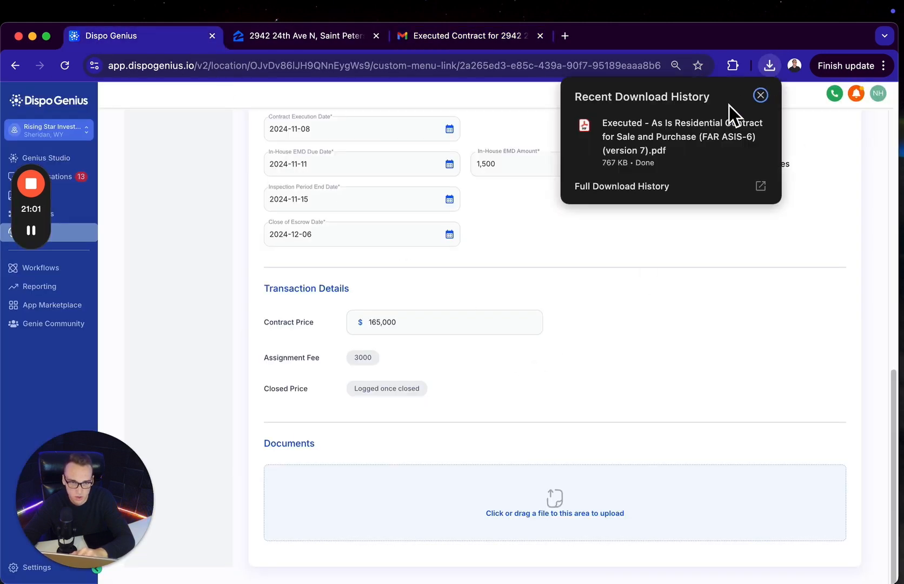
pyautogui.moveTo(728, 108); pyautogui.dragTo(524, 513)
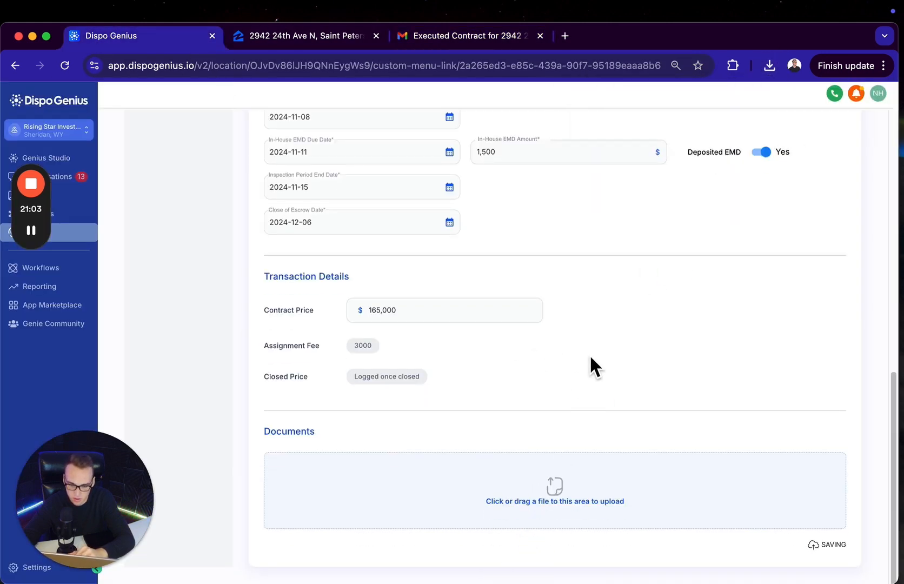
# Start a SendFlow for the deal, opening the initial buyer filters of the SendFlow Checkout
pyautogui.scroll(-2, 567, 387)
pyautogui.scroll(12, 566, 386)
pyautogui.scroll(-10, 468, 373)
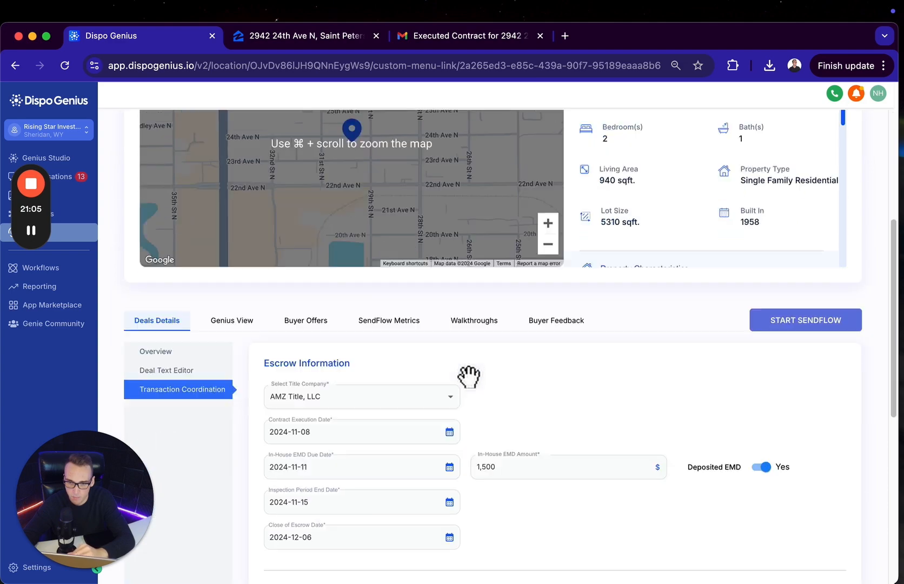
pyautogui.scroll(7, 470, 385)
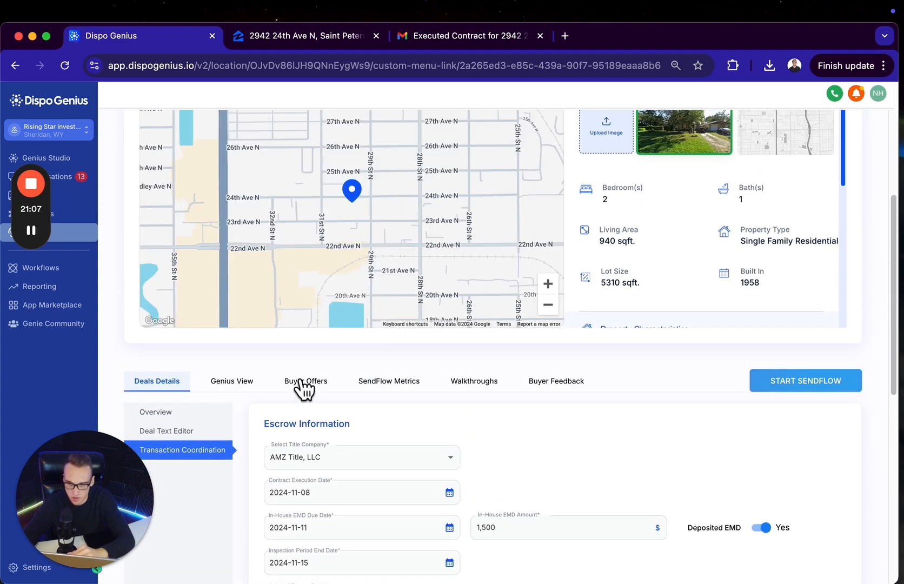
pyautogui.click(789, 382)
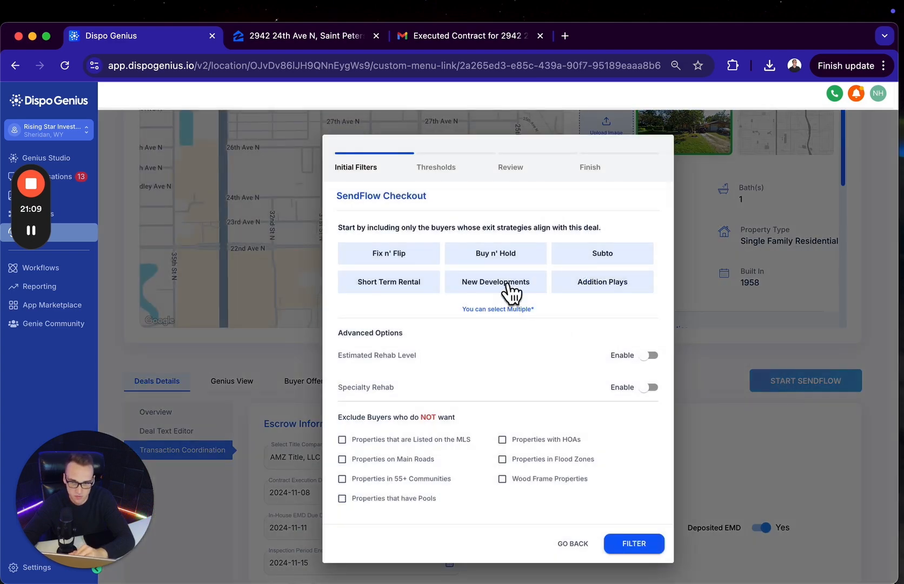
# Include Fix n' Flip buyers and exclude those who do not want MLS-listed properties or properties in flood zones
pyautogui.click(399, 255)
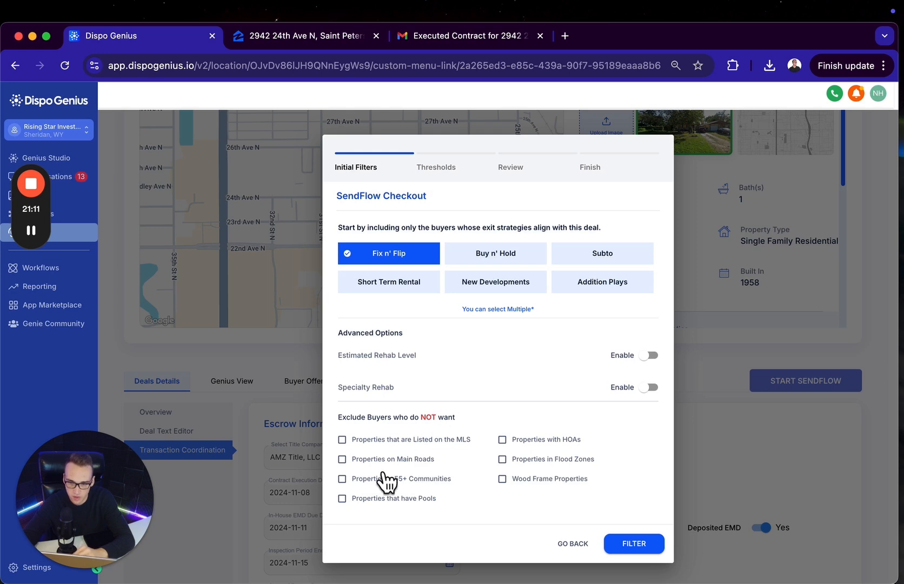
pyautogui.click(465, 421)
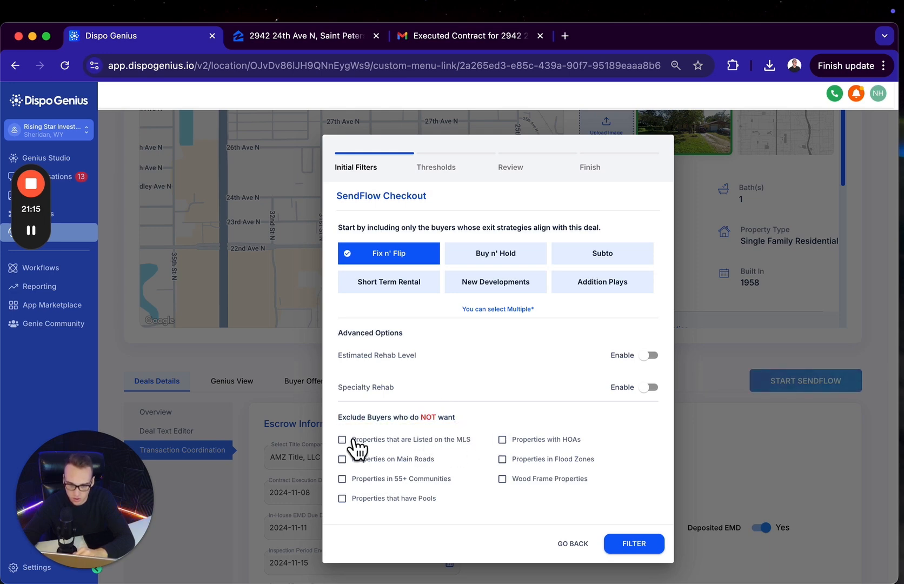
pyautogui.click(398, 446)
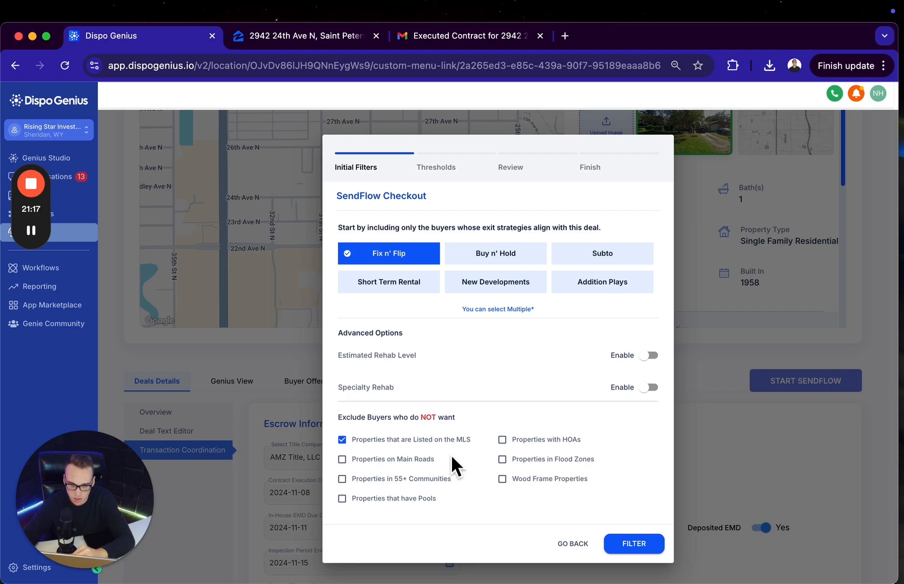
pyautogui.click(536, 464)
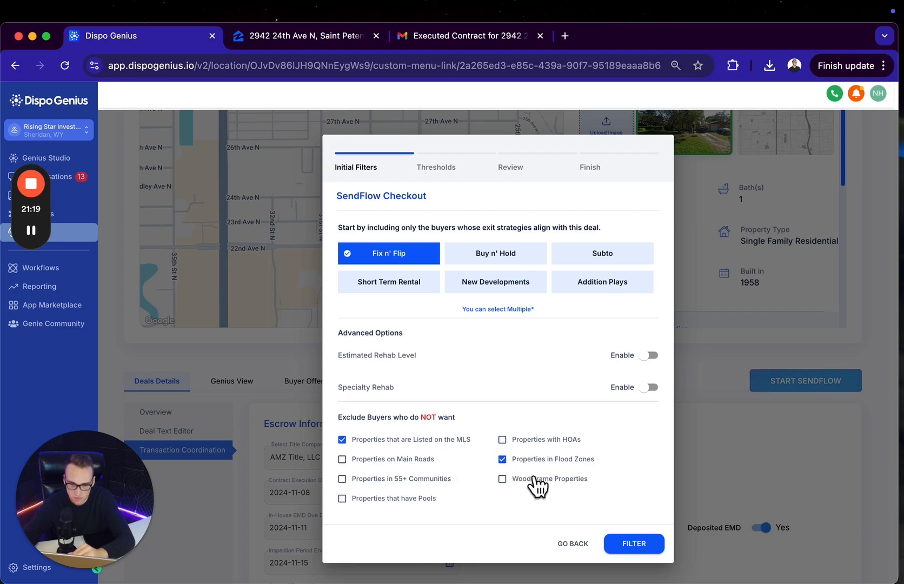
# Switch to the property's Zillow listing and examine its expanded facts and features for the construction type and materials
pyautogui.click(351, 36)
pyautogui.scroll(-10, 249, 356)
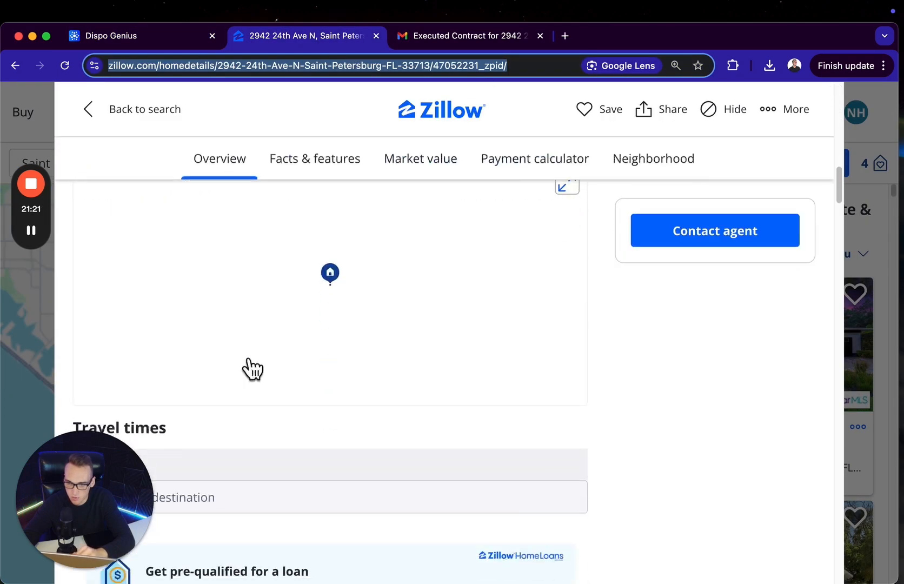
pyautogui.scroll(-15, 249, 360)
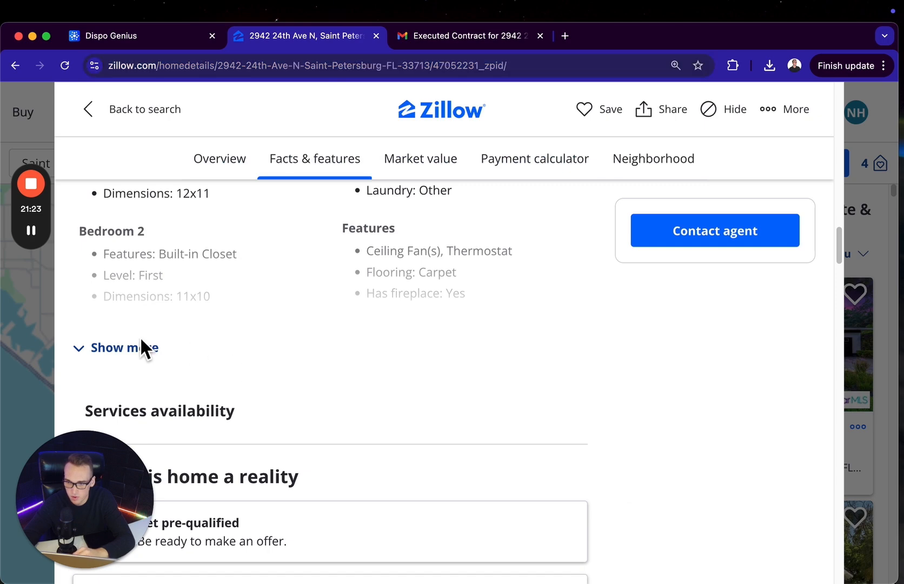
pyautogui.click(141, 341)
pyautogui.scroll(-11, 277, 426)
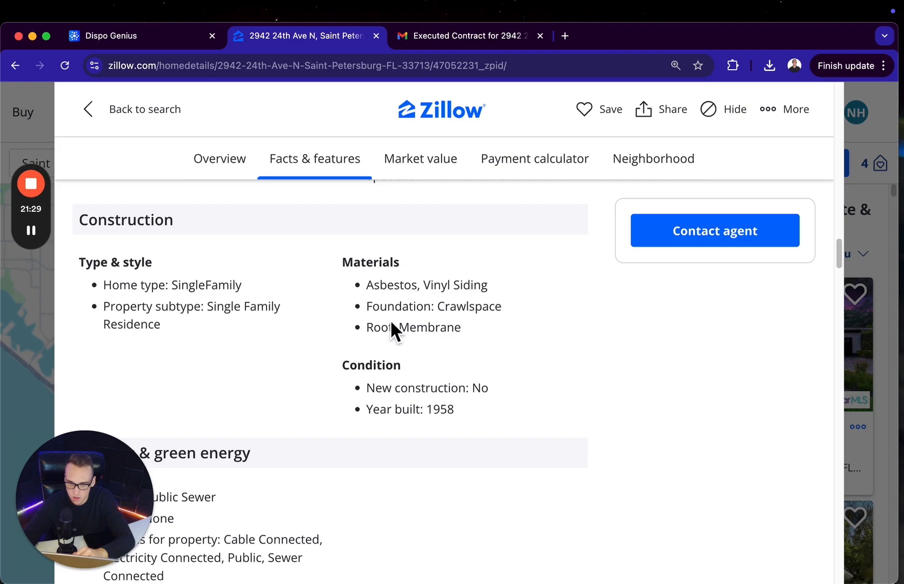
pyautogui.scroll(-5, 254, 312)
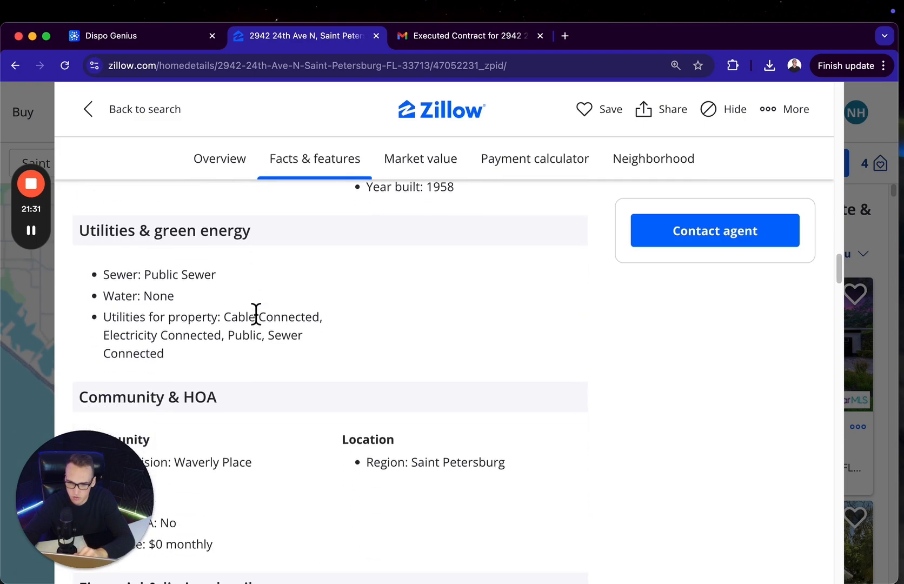
pyautogui.scroll(5, 256, 313)
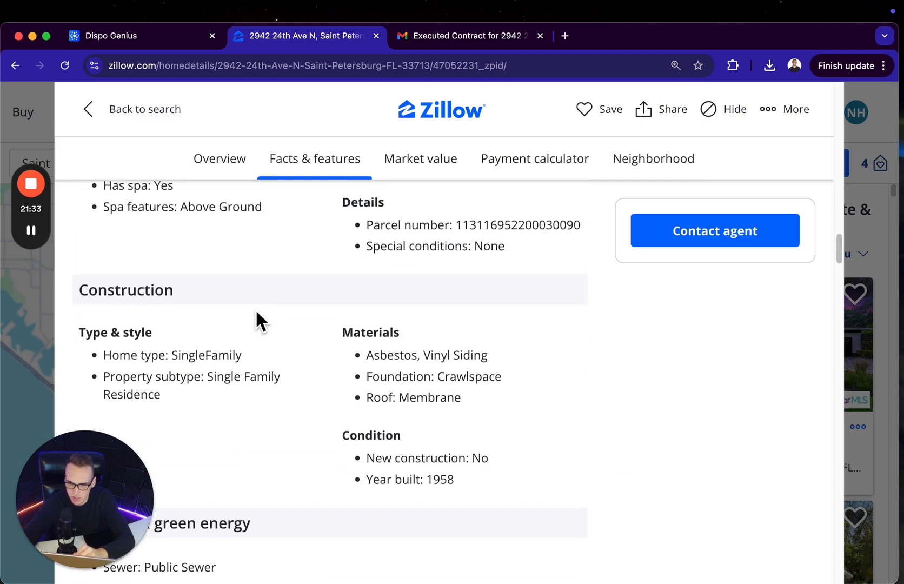
pyautogui.scroll(10, 256, 313)
pyautogui.scroll(-3, 255, 318)
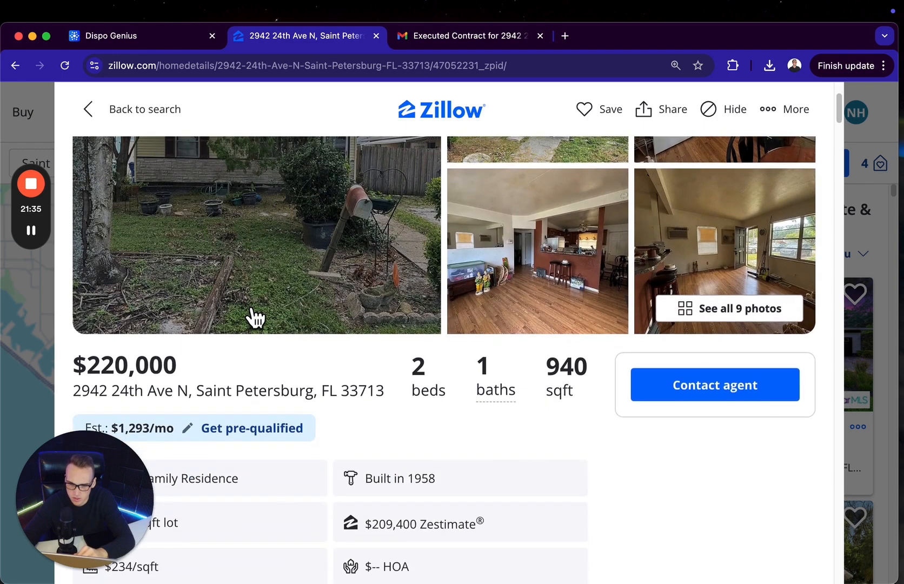
# Return to Dispo Genius, exclude buyers who do not want Wood Frame Properties, and apply the initial filters
pyautogui.click(172, 42)
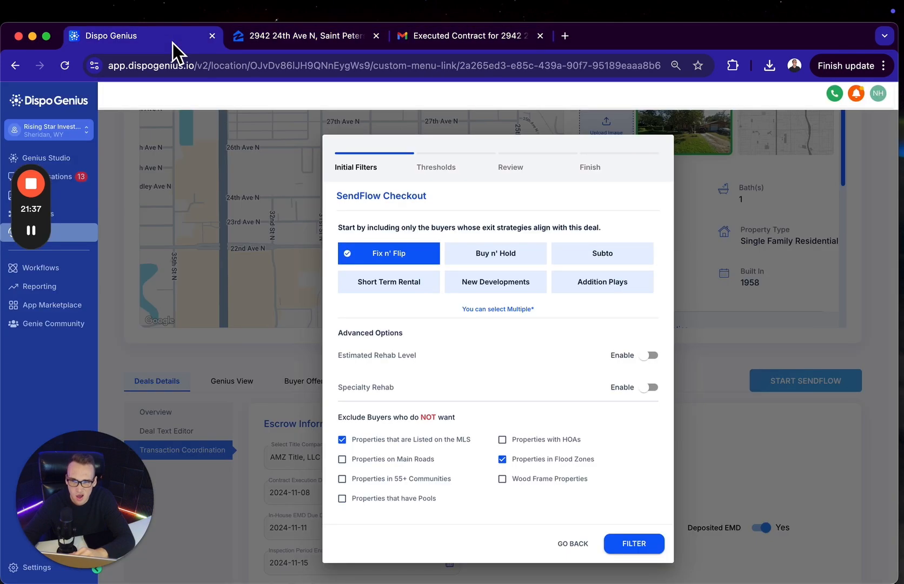
pyautogui.click(505, 478)
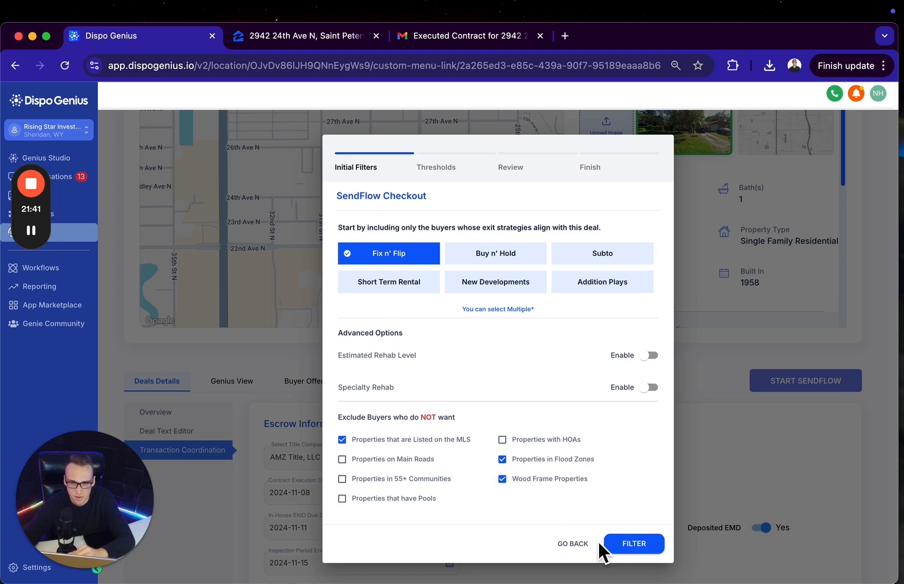
pyautogui.click(622, 546)
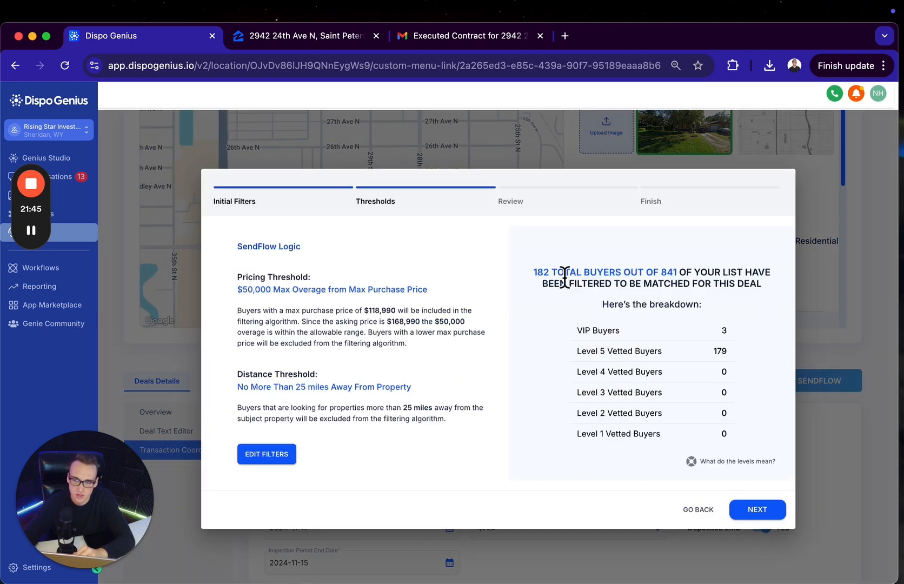
# Review the matched-buyer breakdown and the pricing and distance thresholds of the SendFlow logic
pyautogui.doubleClick(724, 350)
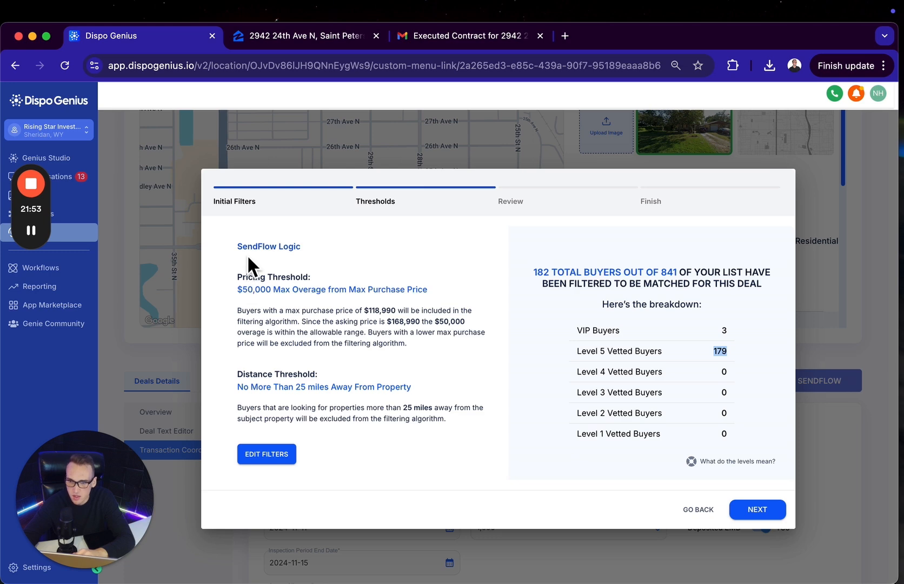
pyautogui.moveTo(239, 248); pyautogui.dragTo(305, 255)
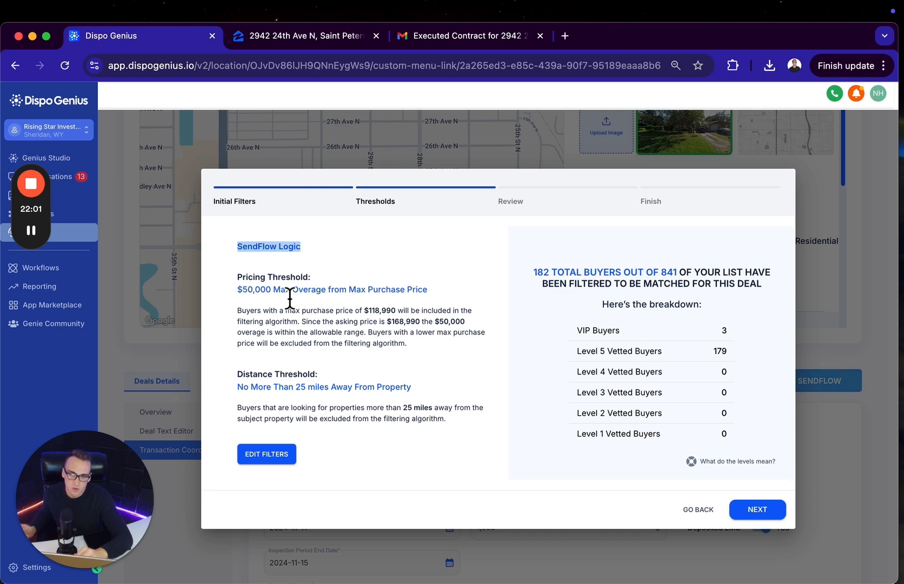
pyautogui.moveTo(238, 289); pyautogui.dragTo(280, 295)
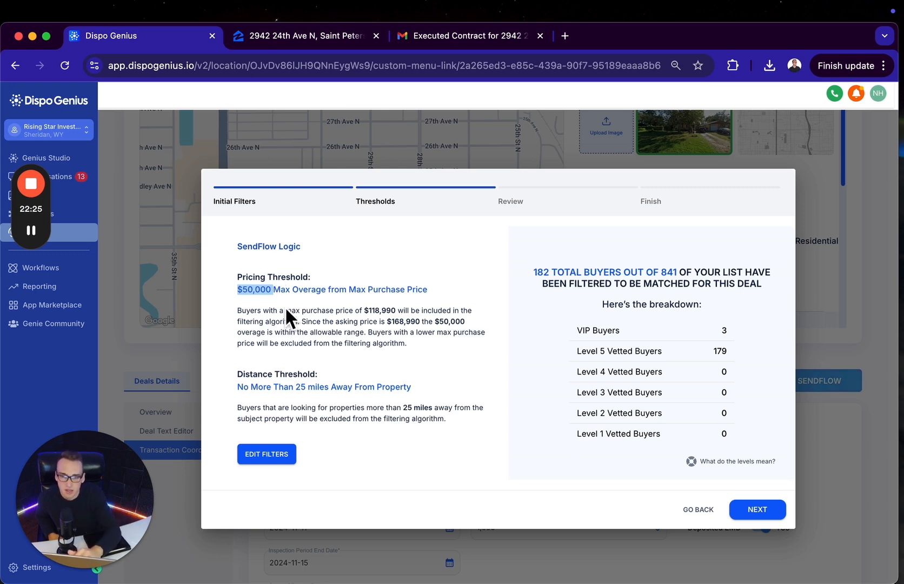
pyautogui.moveTo(237, 387); pyautogui.dragTo(421, 390)
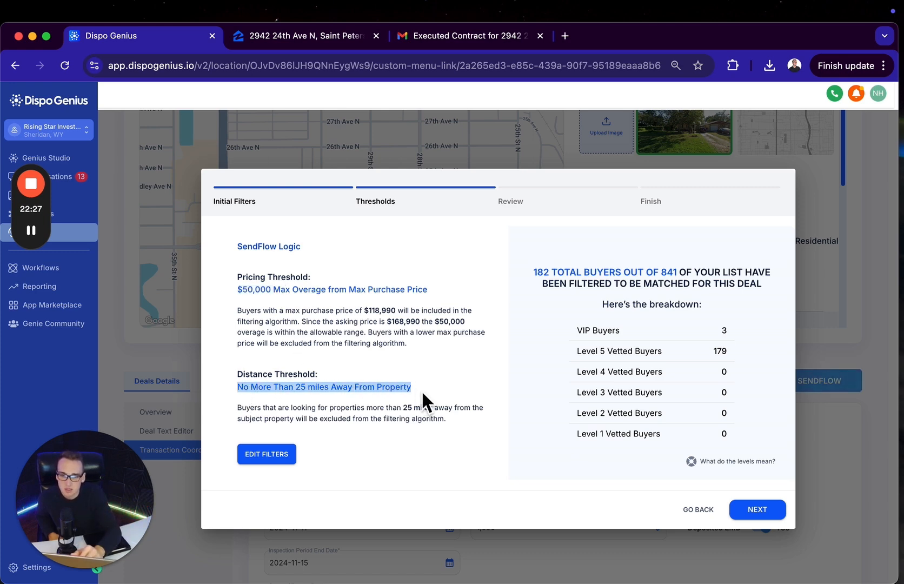
# Set the pricing threshold to $20k and the distance threshold to 10 miles, apply them, and check the Level 5 buyers
pyautogui.click(280, 452)
pyautogui.moveTo(342, 303)
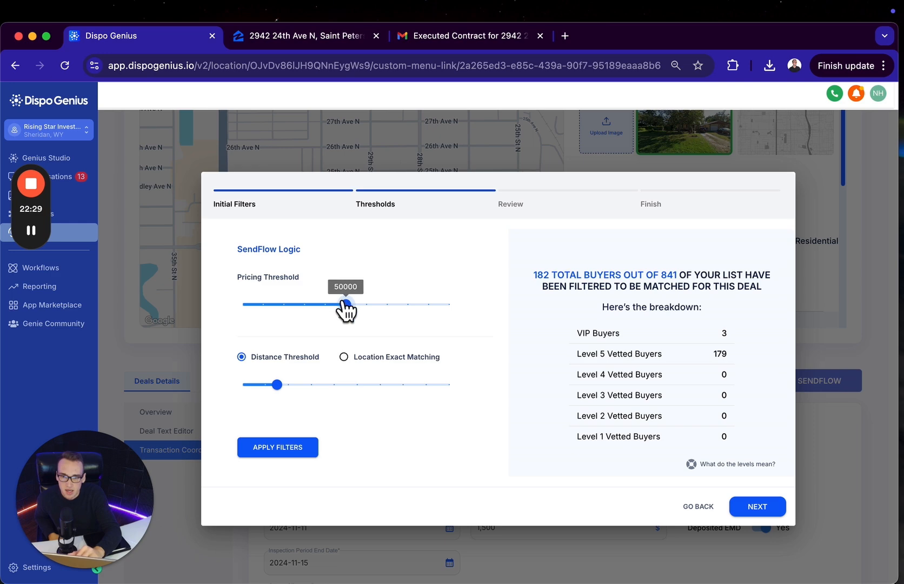
pyautogui.moveTo(343, 302); pyautogui.dragTo(294, 305)
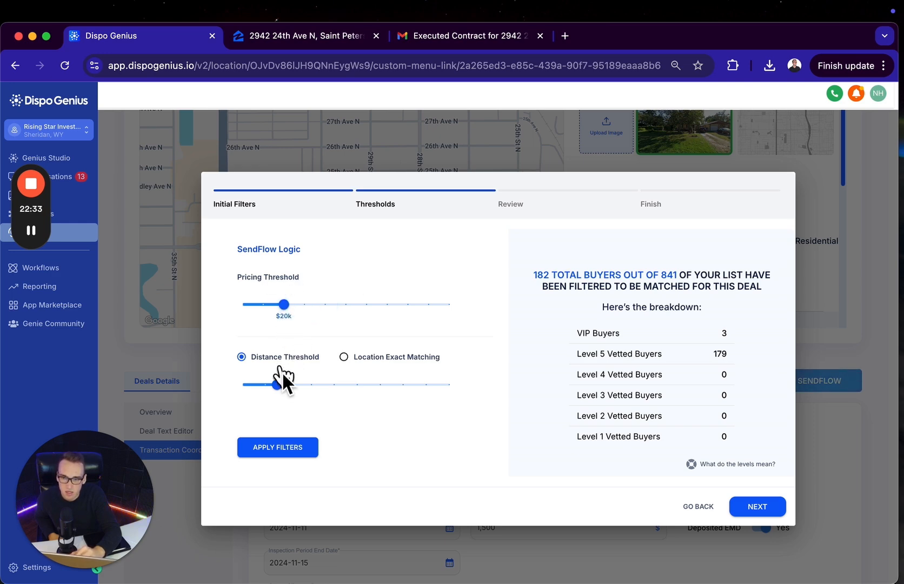
pyautogui.moveTo(276, 384)
pyautogui.moveTo(276, 385); pyautogui.dragTo(251, 385)
pyautogui.click(269, 449)
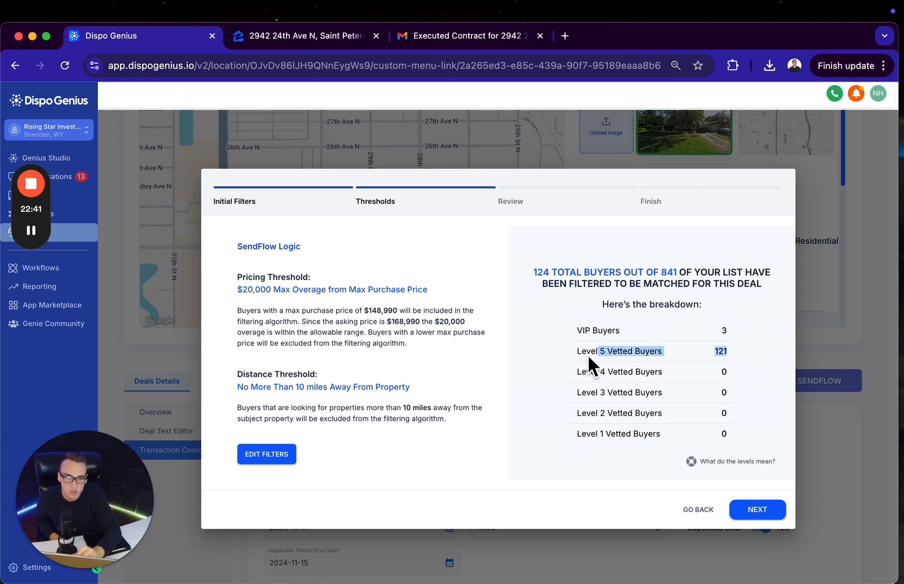
pyautogui.moveTo(736, 353); pyautogui.dragTo(607, 353)
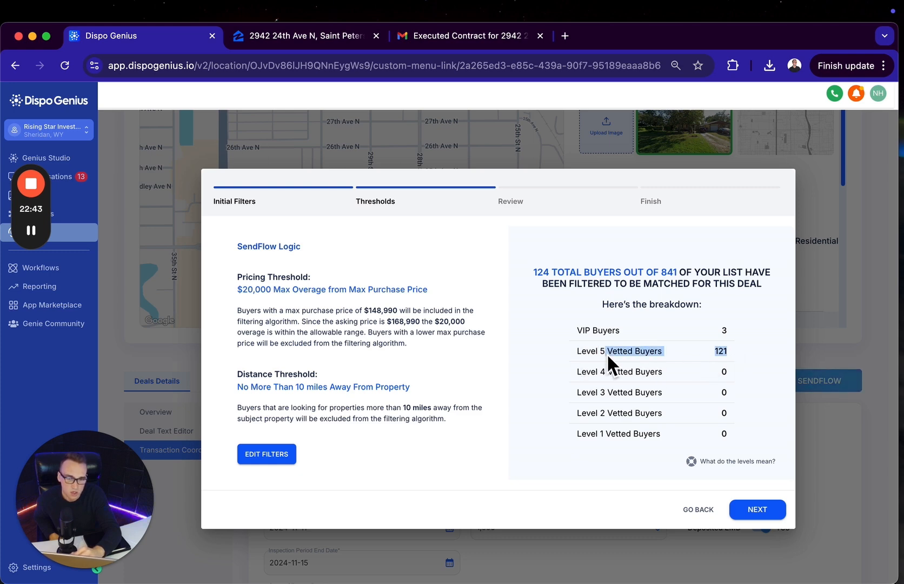
# Try a $0 pricing threshold with exact location matching by County, and check the Level 5 vetted buyers
pyautogui.click(268, 457)
pyautogui.moveTo(282, 304); pyautogui.dragTo(210, 309)
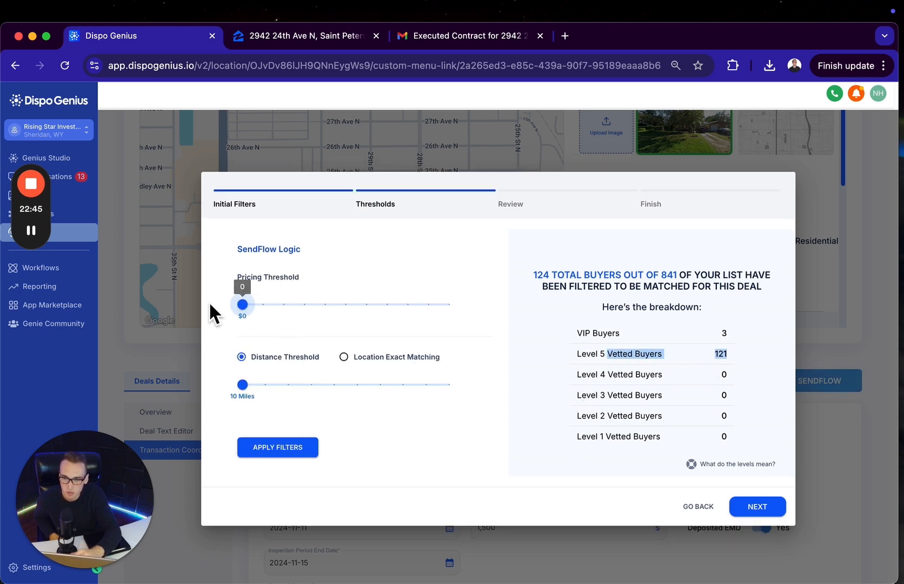
pyautogui.click(343, 356)
pyautogui.click(298, 439)
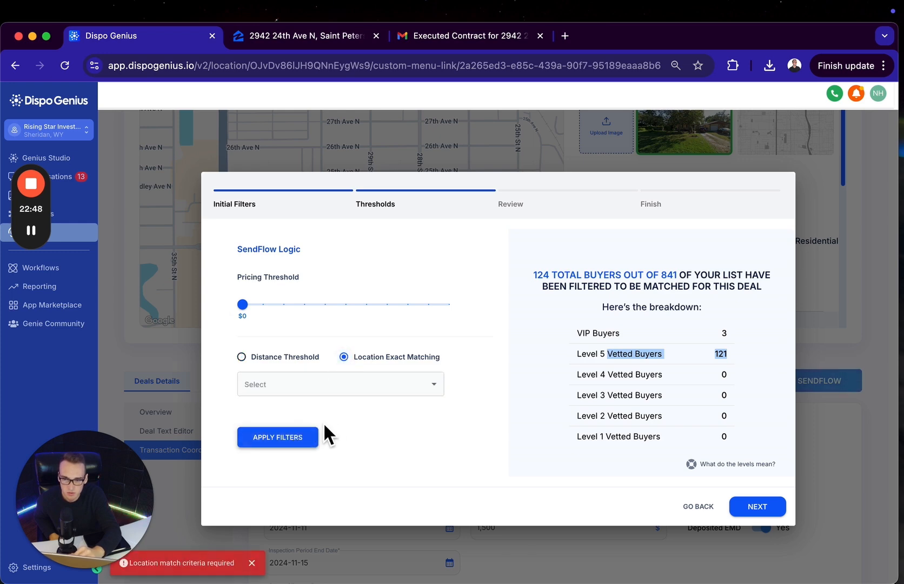
pyautogui.click(327, 394)
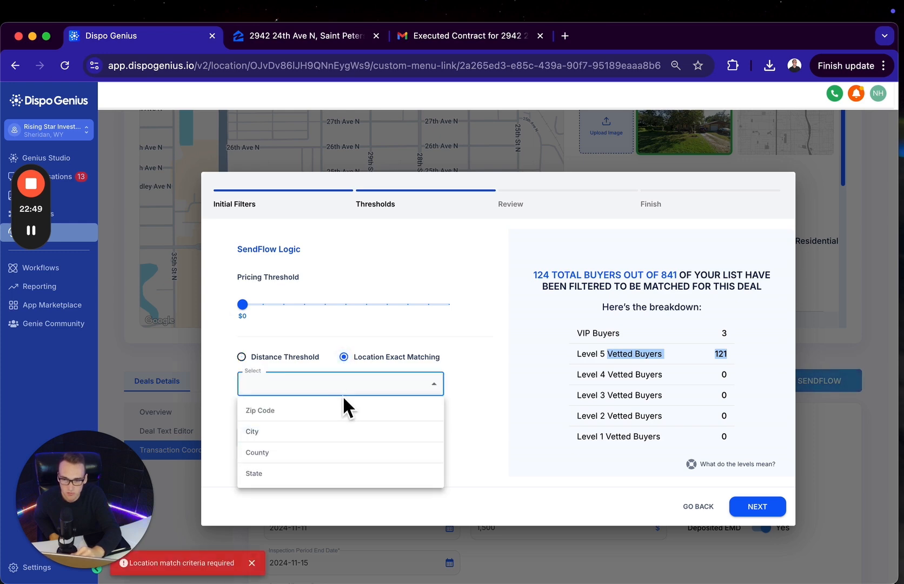
pyautogui.click(303, 454)
pyautogui.click(284, 444)
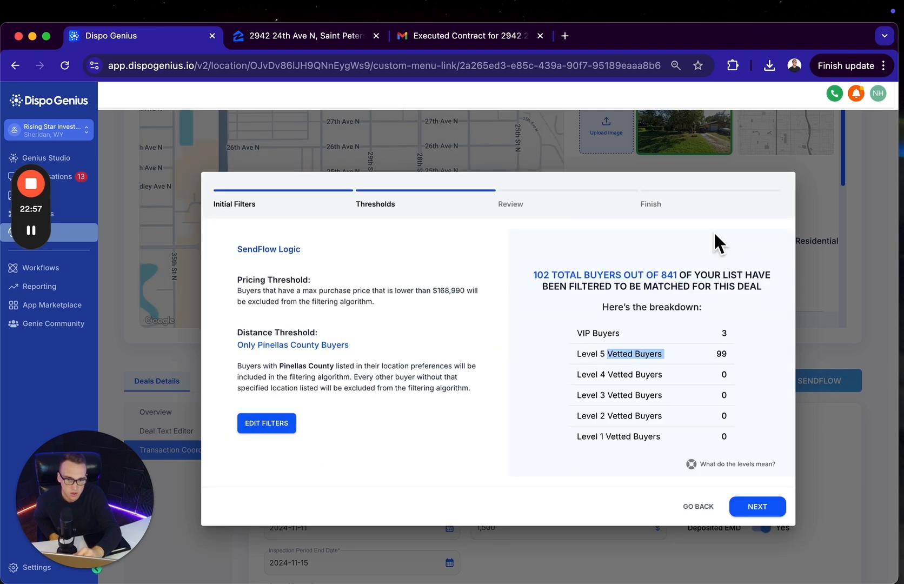
pyautogui.click(741, 359)
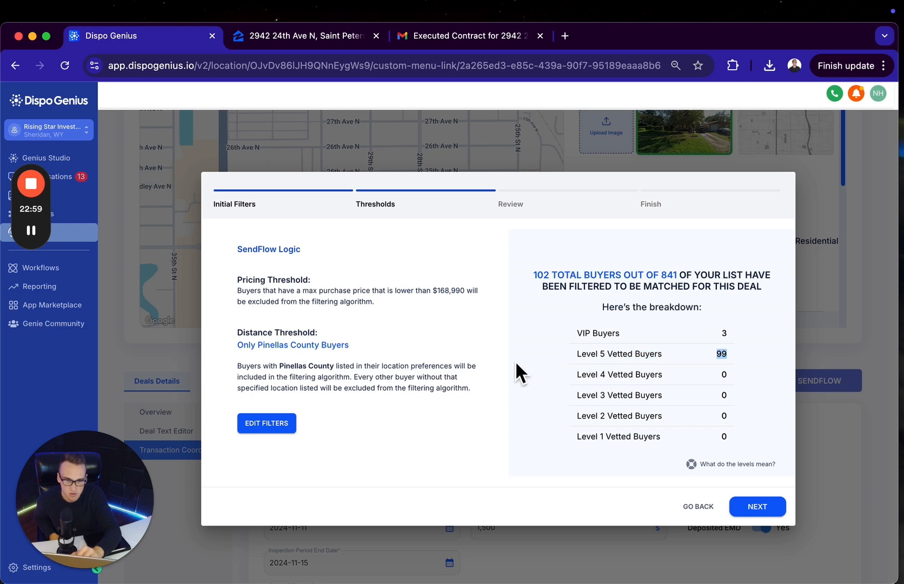
# Set the pricing threshold to $20k and the distance threshold to 20 miles, apply them, and proceed to the buyer review
pyautogui.click(260, 423)
pyautogui.moveTo(246, 304); pyautogui.dragTo(284, 306)
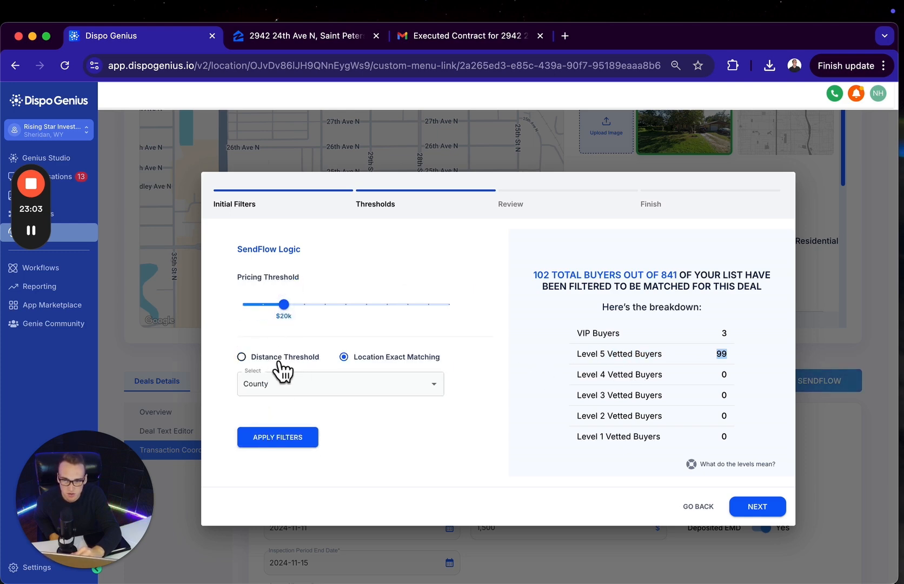
pyautogui.click(278, 360)
pyautogui.moveTo(242, 385); pyautogui.dragTo(264, 384)
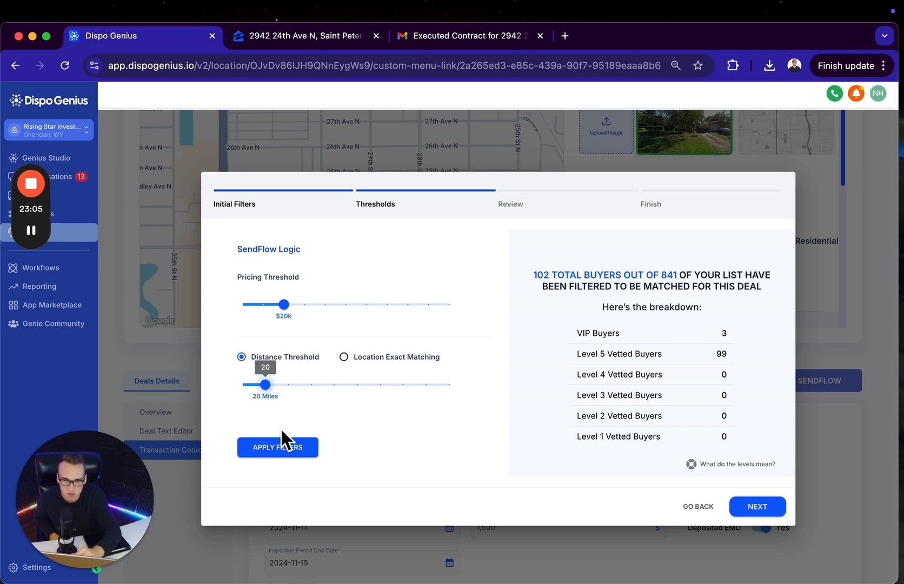
pyautogui.click(288, 452)
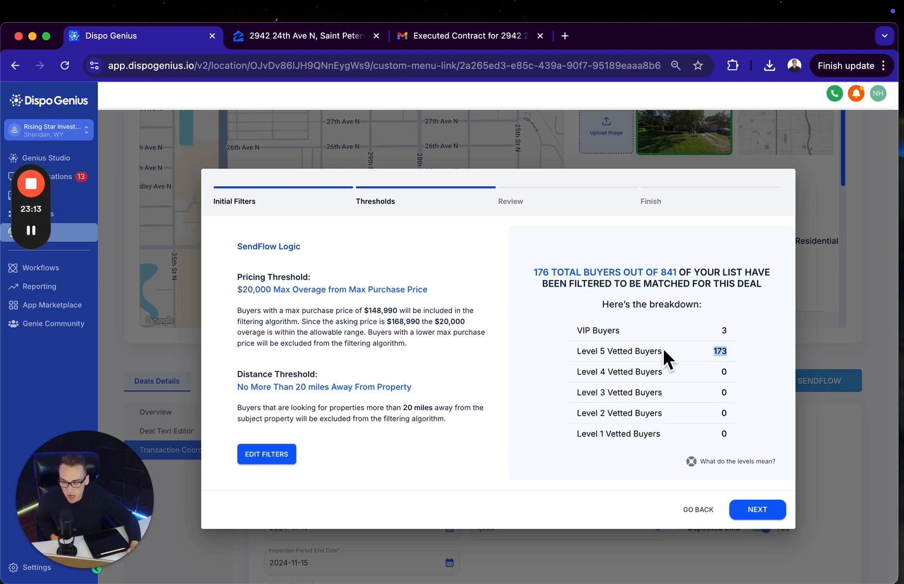
pyautogui.click(760, 511)
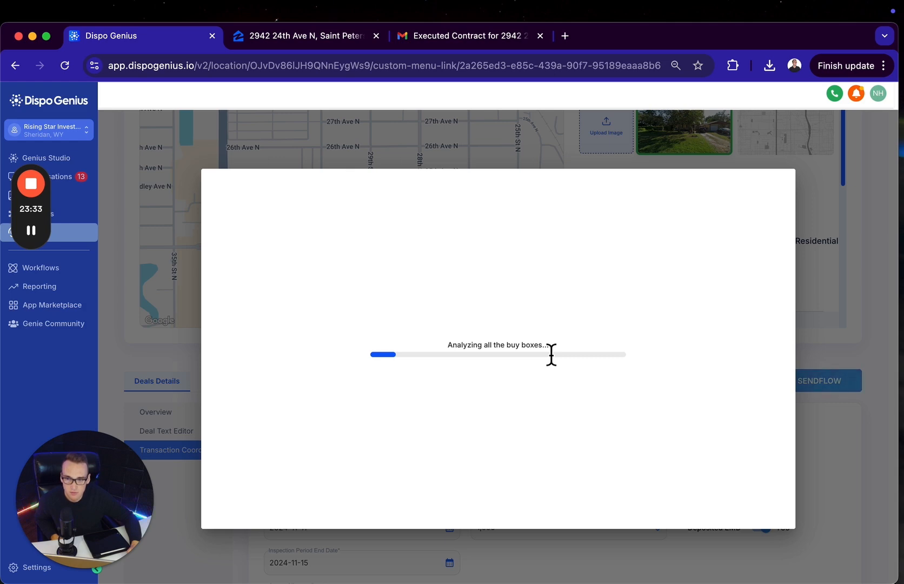
# Review the list of matched buyers and read through the generated SMS flow, including the deal details and notes
pyautogui.moveTo(28, 234)
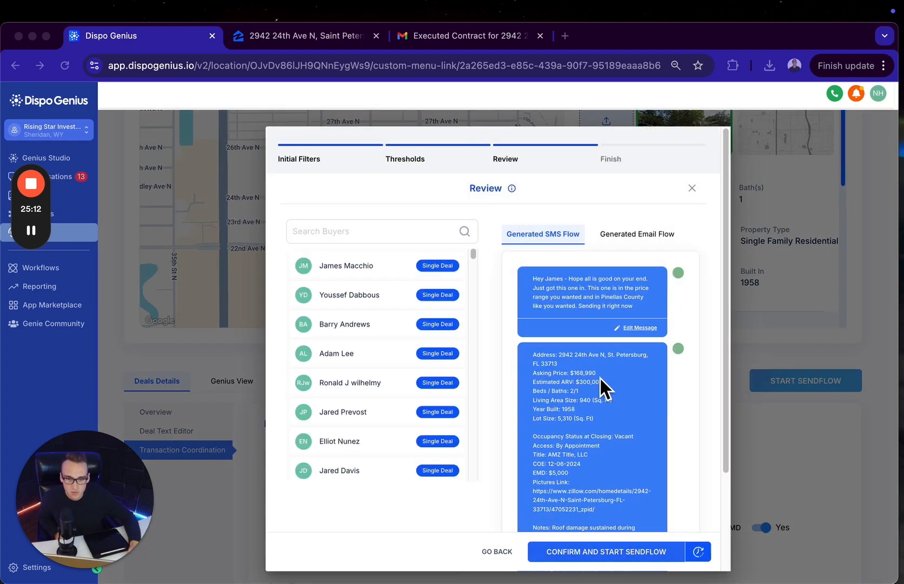
pyautogui.click(372, 271)
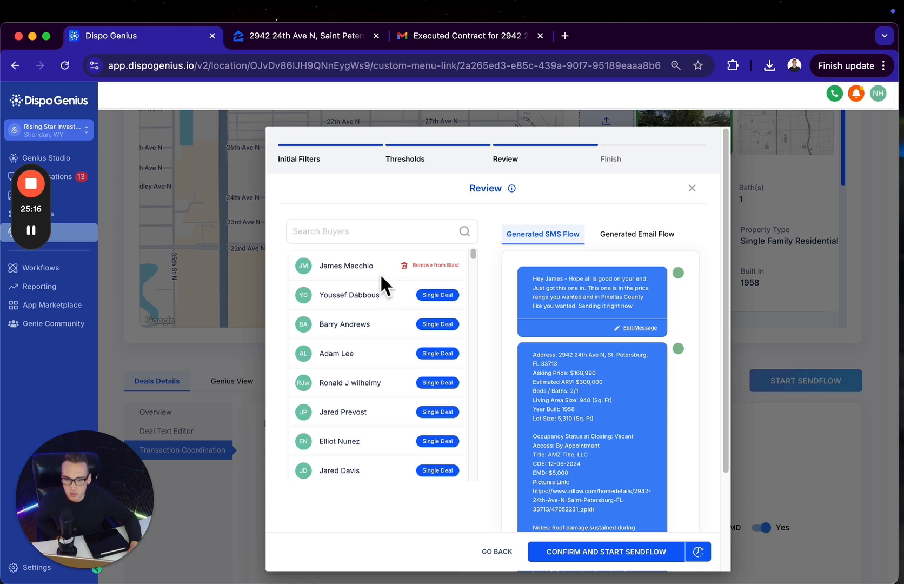
pyautogui.moveTo(378, 266); pyautogui.dragTo(316, 268)
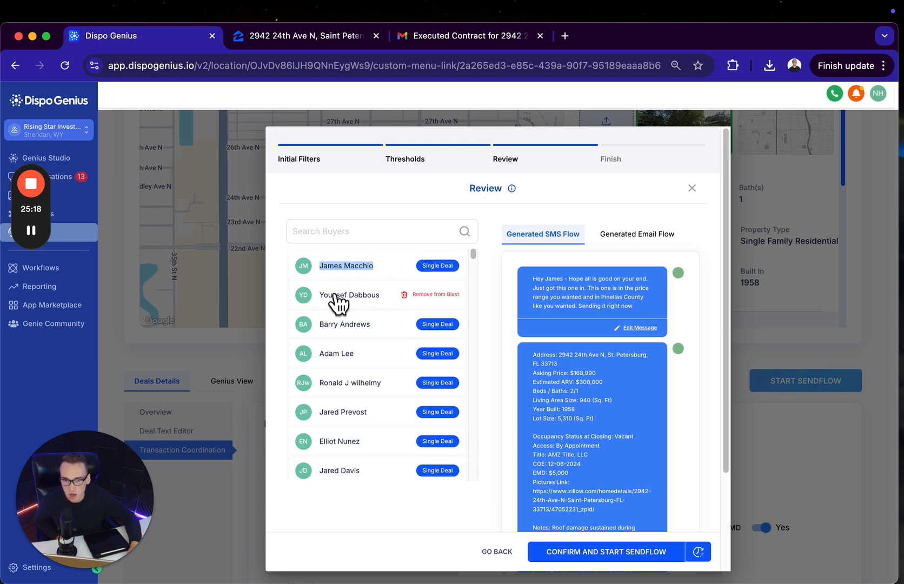
pyautogui.moveTo(381, 309); pyautogui.dragTo(320, 309)
pyautogui.moveTo(382, 324)
pyautogui.mouseDown()
pyautogui.moveTo(320, 327)
pyautogui.moveTo(328, 338)
pyautogui.mouseUp()
pyautogui.click(501, 355)
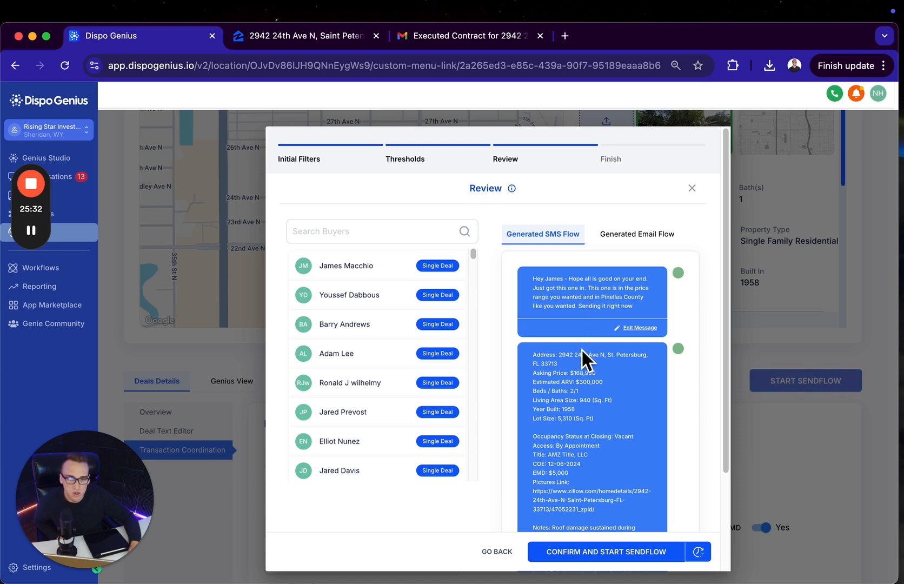
pyautogui.scroll(-3, 580, 413)
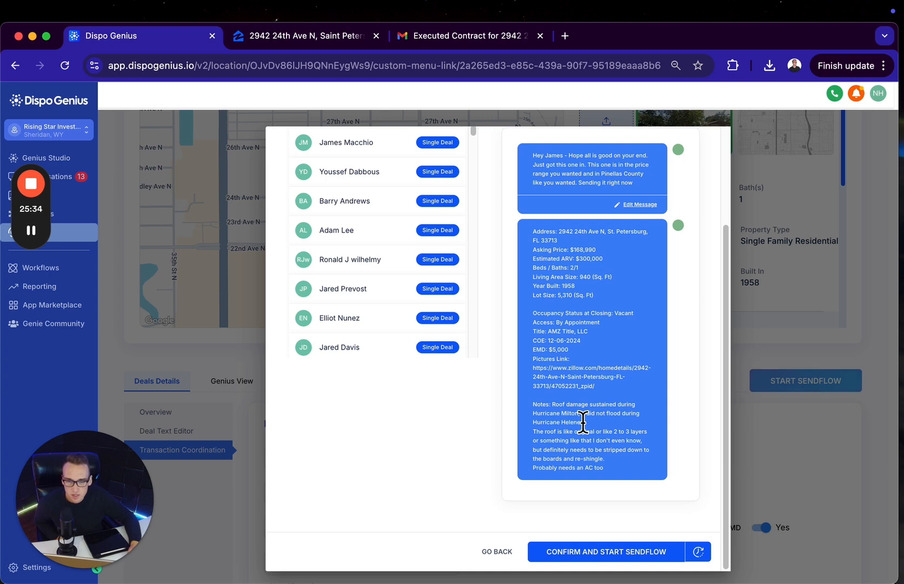
# Review the SMS flow generated for the second listed buyer, opening the intro message for editing and cancelling without changes
pyautogui.click(348, 172)
pyautogui.scroll(3, 351, 254)
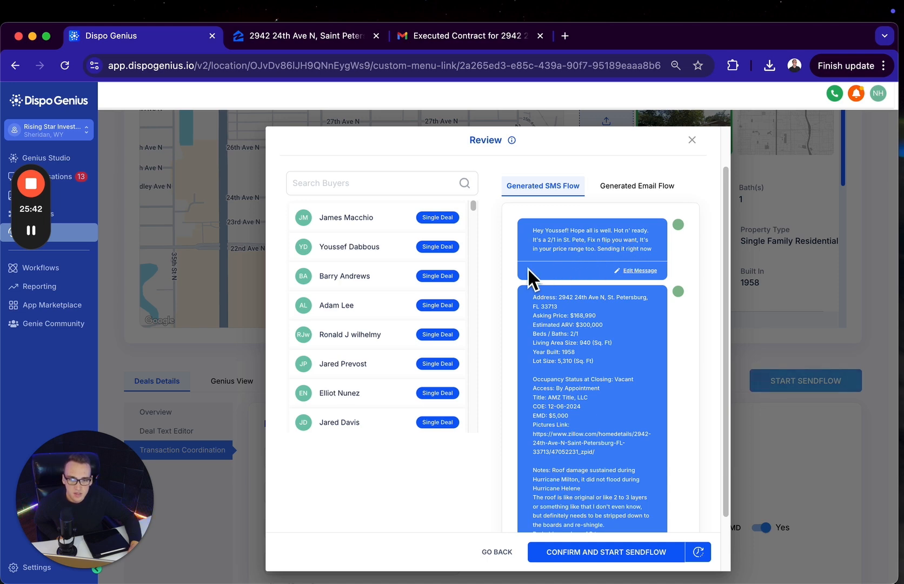
pyautogui.scroll(-3, 584, 335)
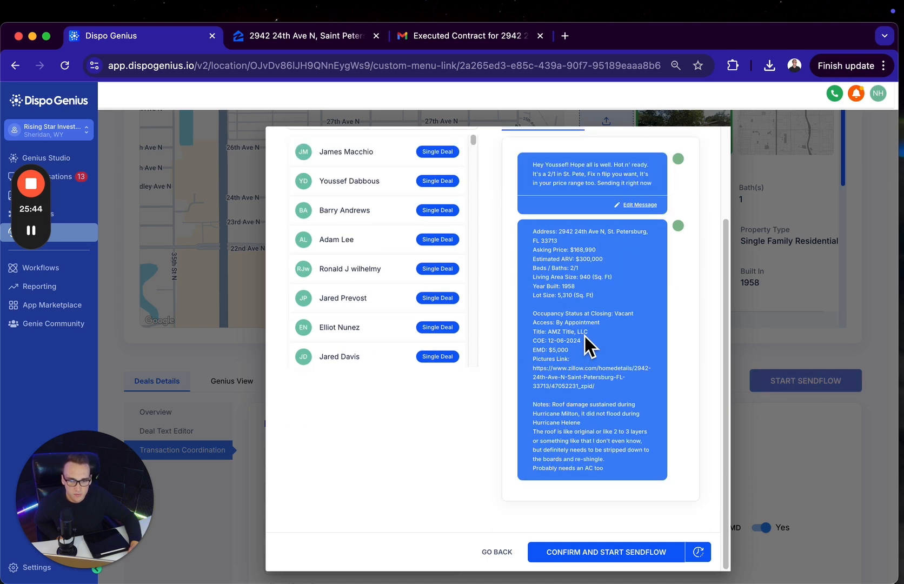
pyautogui.click(642, 205)
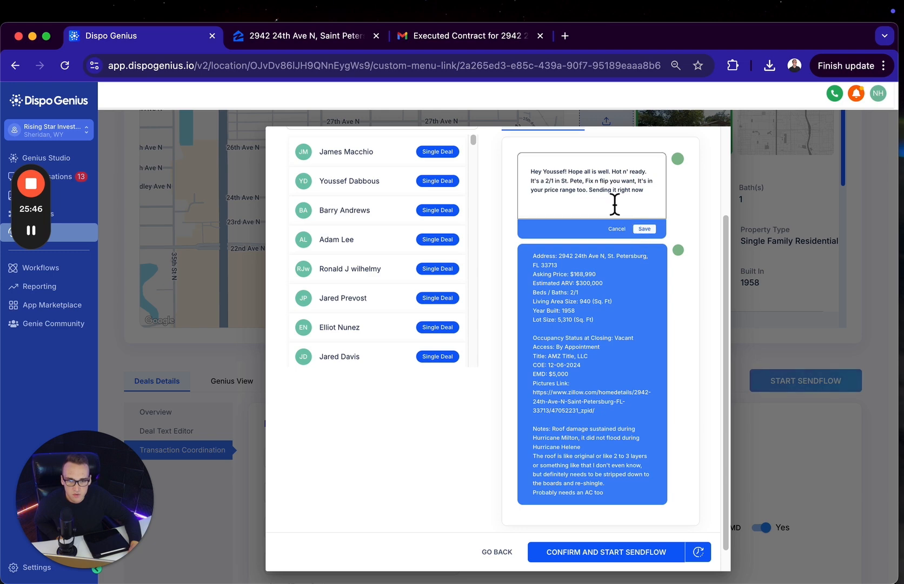
pyautogui.click(615, 228)
pyautogui.scroll(1, 405, 234)
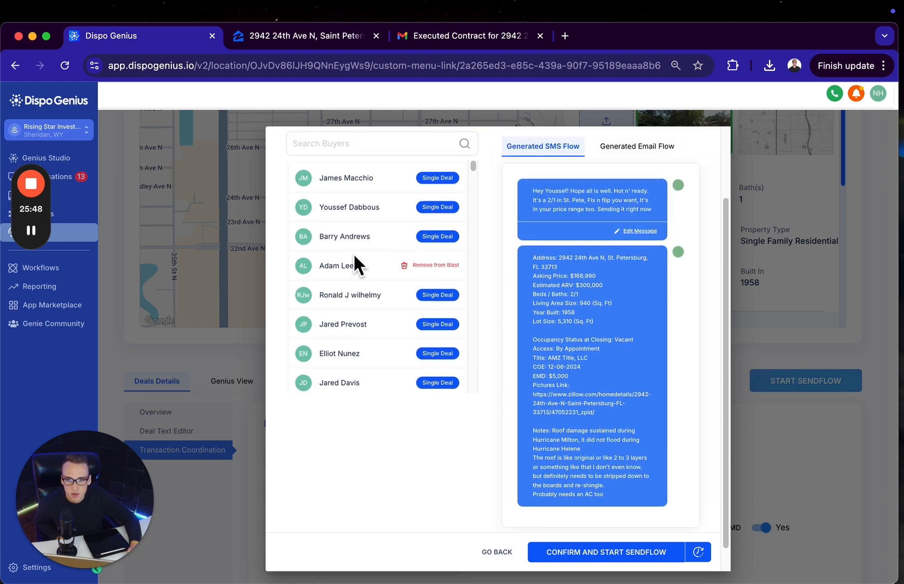
# Review the personalised SMS messages generated for the sixth and seventh buyers in the list
pyautogui.click(331, 324)
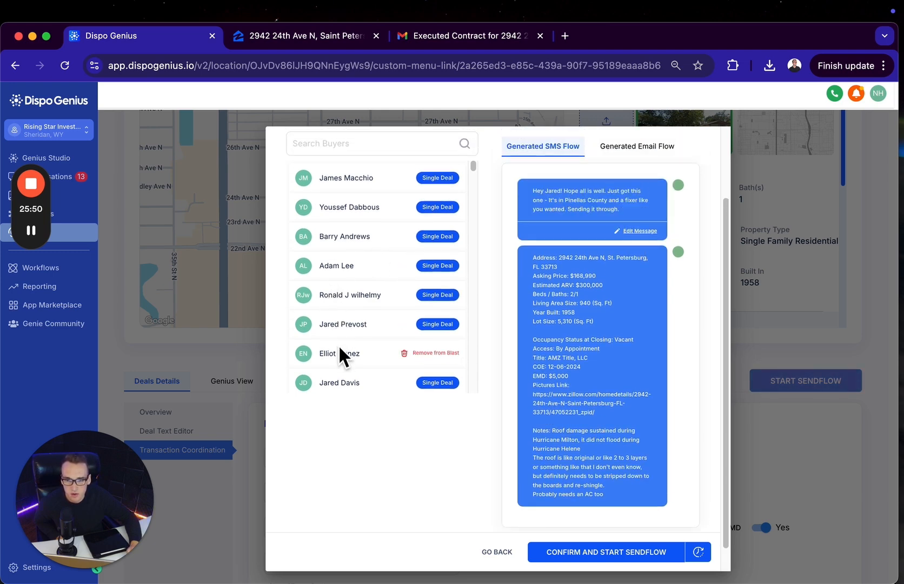
pyautogui.click(336, 352)
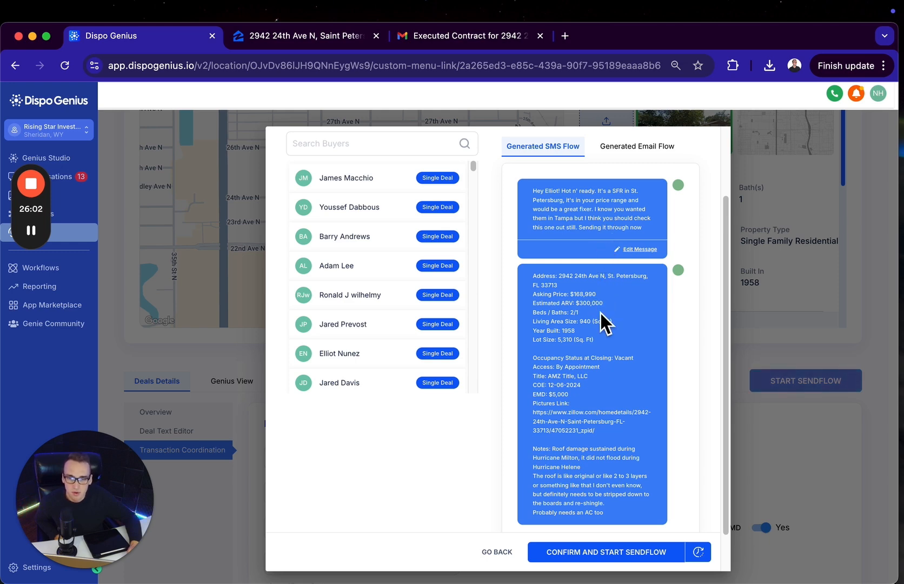
pyautogui.scroll(-2, 601, 312)
pyautogui.scroll(3, 599, 401)
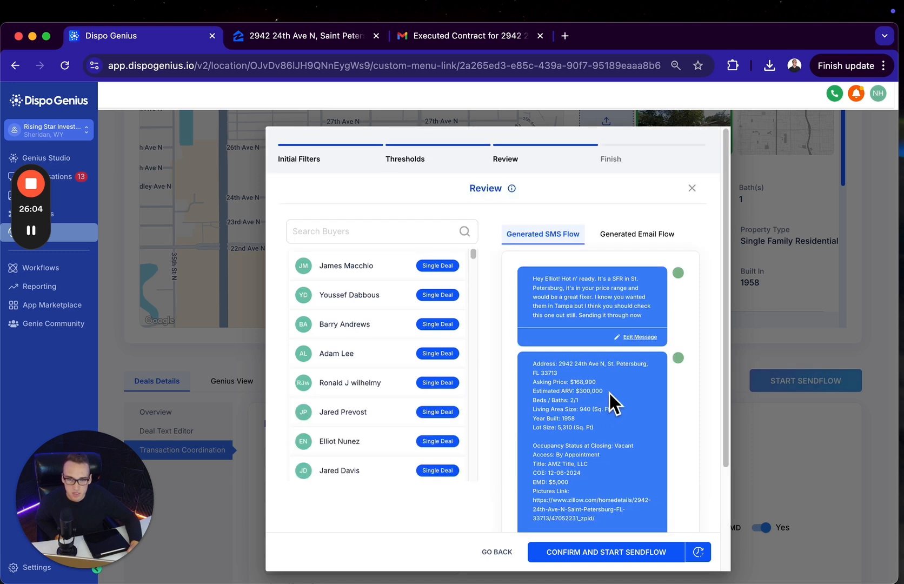
# Look through the generated email flow, and confirm, start and finish the SendFlow for the deal
pyautogui.click(622, 238)
pyautogui.scroll(-3, 589, 329)
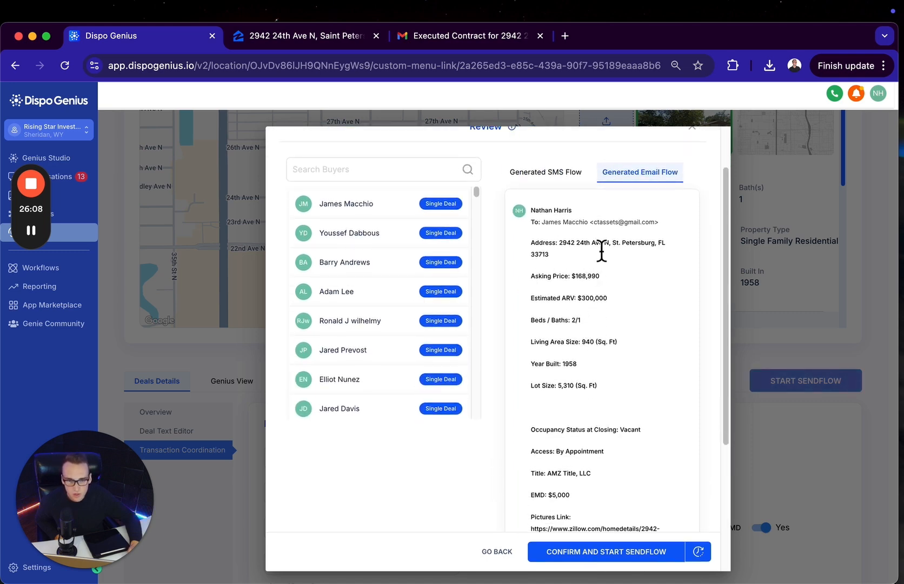
pyautogui.scroll(-10, 604, 402)
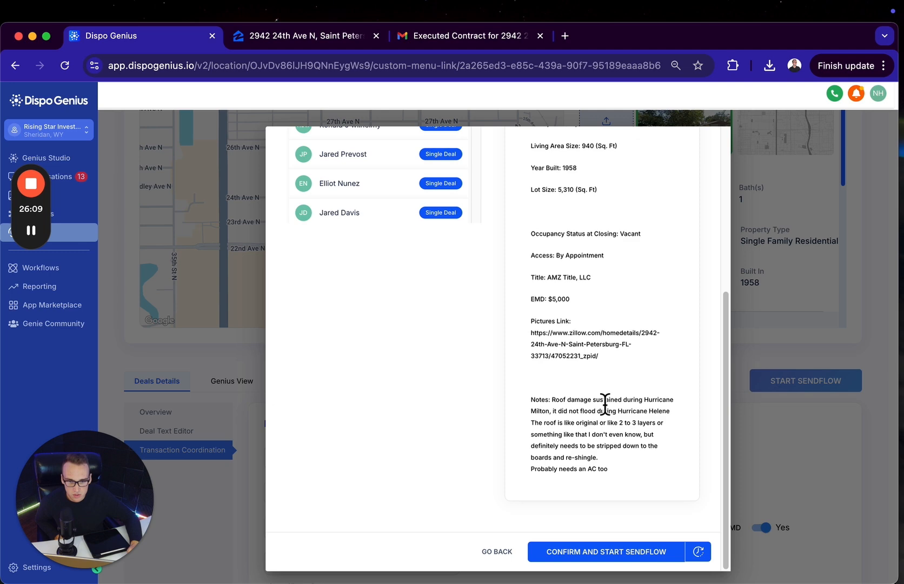
pyautogui.click(607, 549)
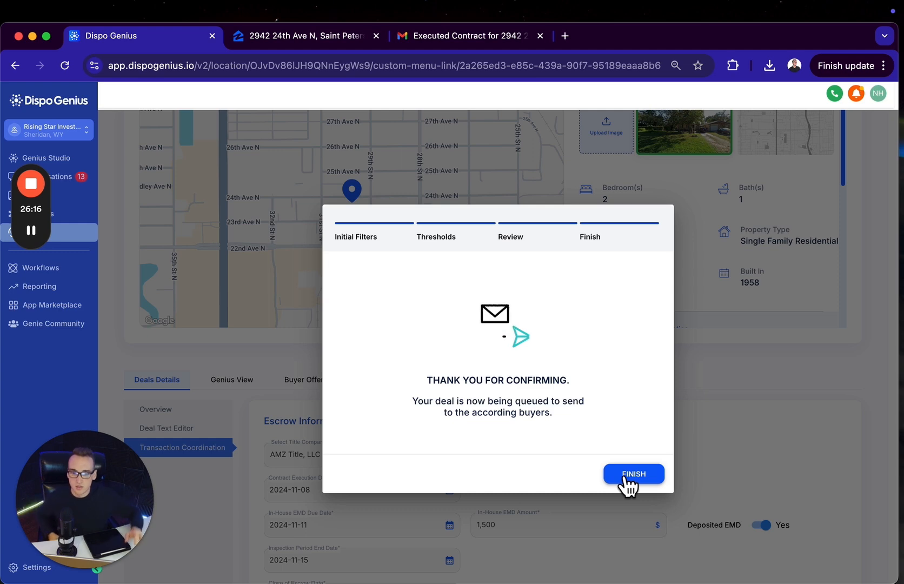
pyautogui.click(625, 475)
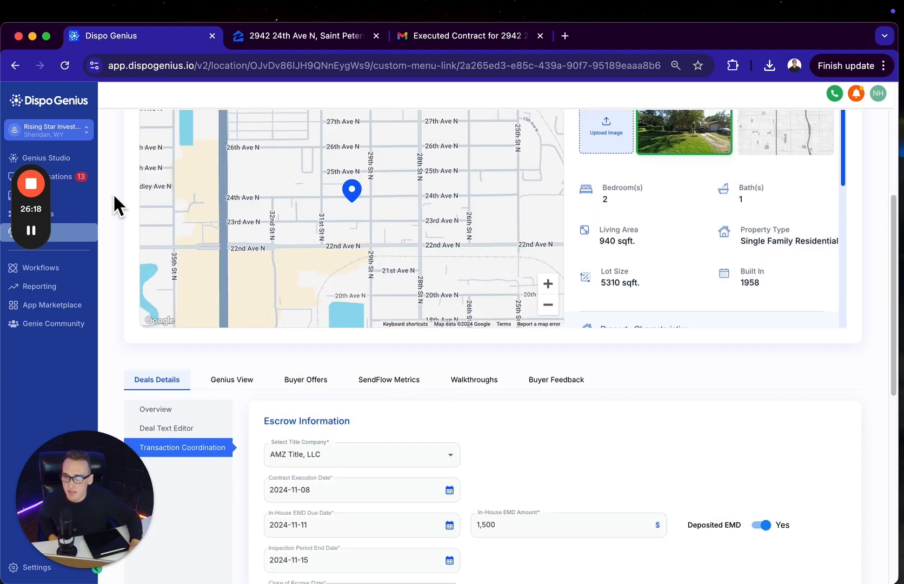
# Open the buyer conversations and show the recent ones
pyautogui.click(83, 182)
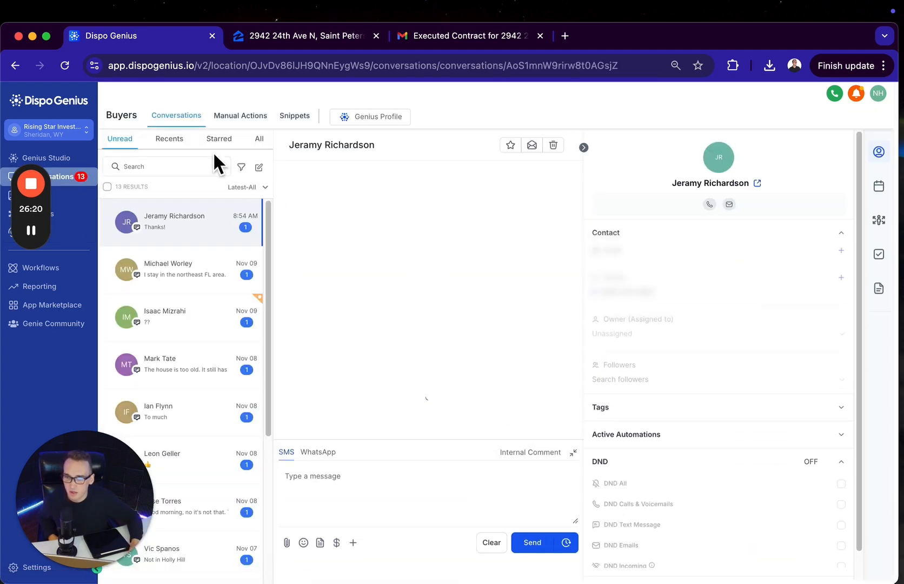
pyautogui.click(159, 141)
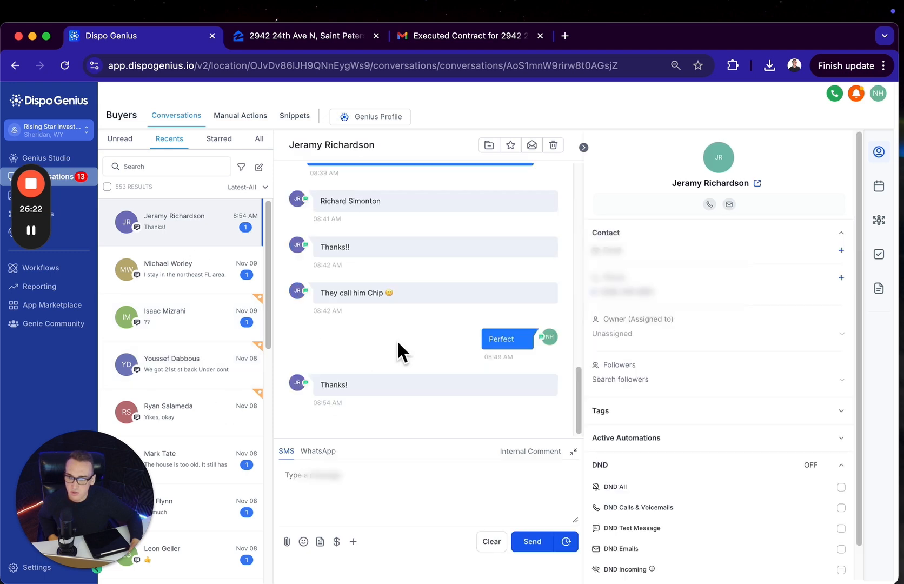